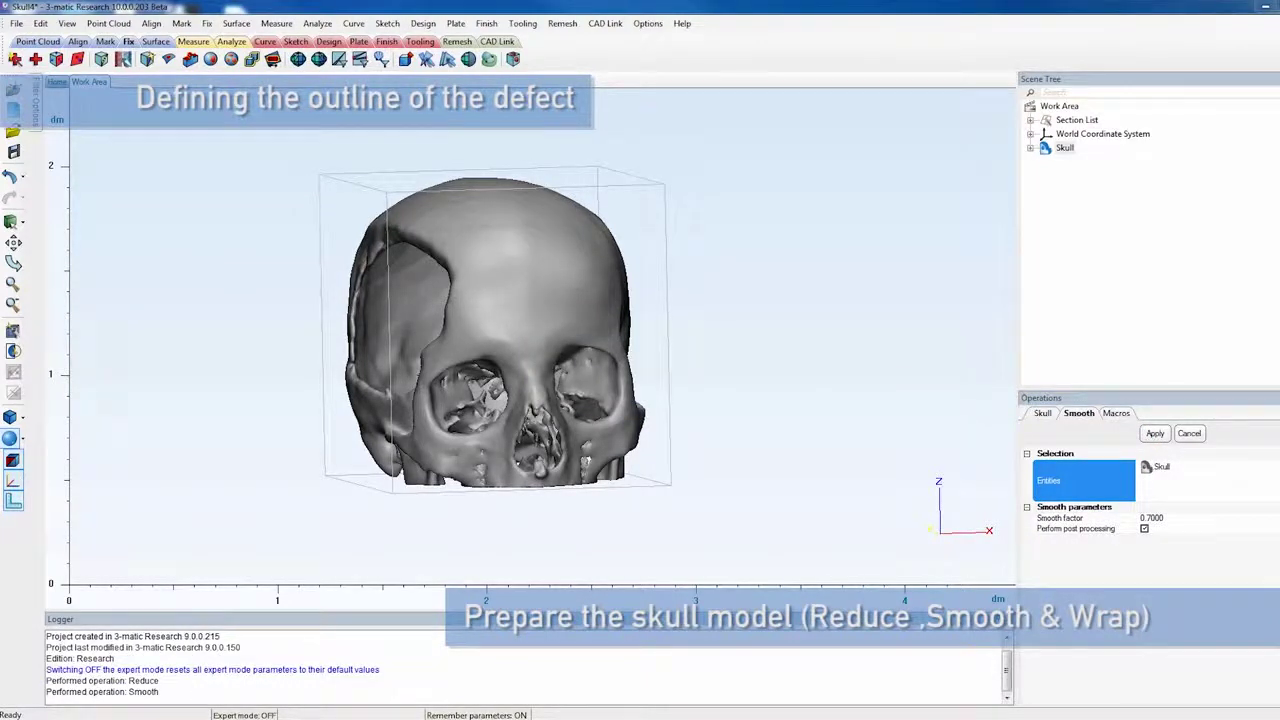
Wrap the Skull part with gap closing distance 0, smallest detail 1 and resulting offset 0.
left_click(328, 41)
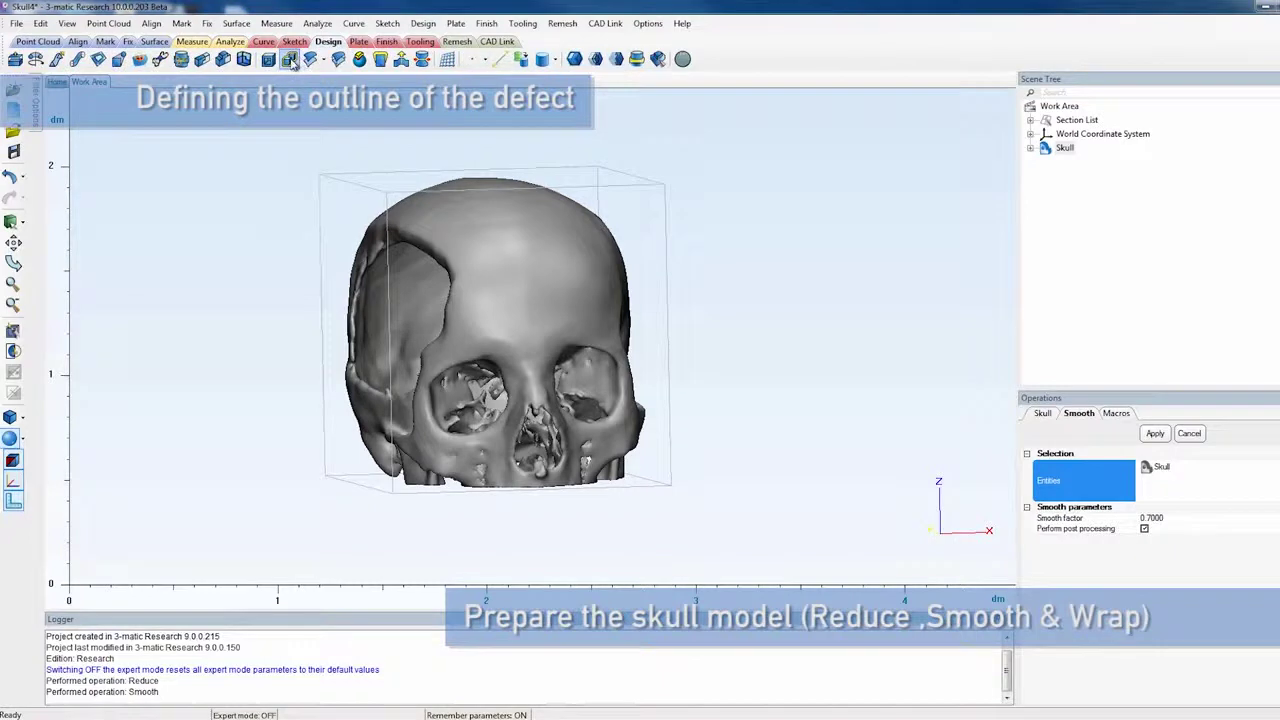
left_click(289, 58)
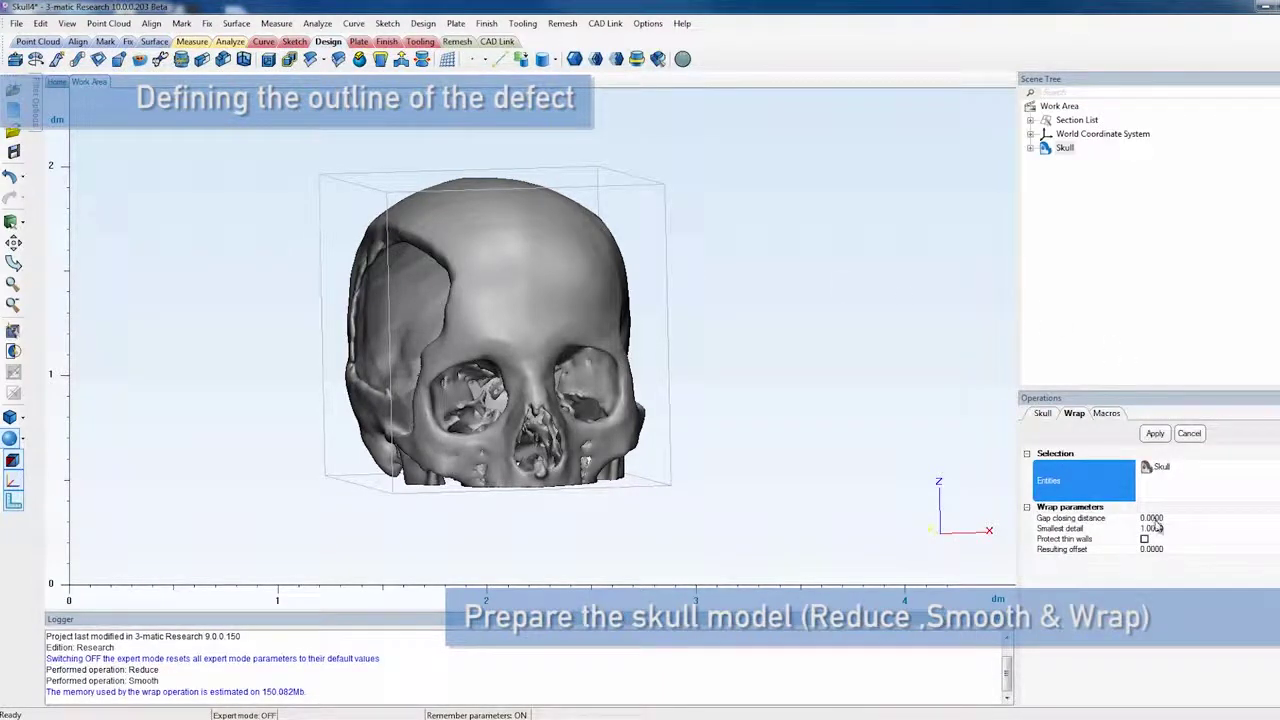
left_click(1155, 434)
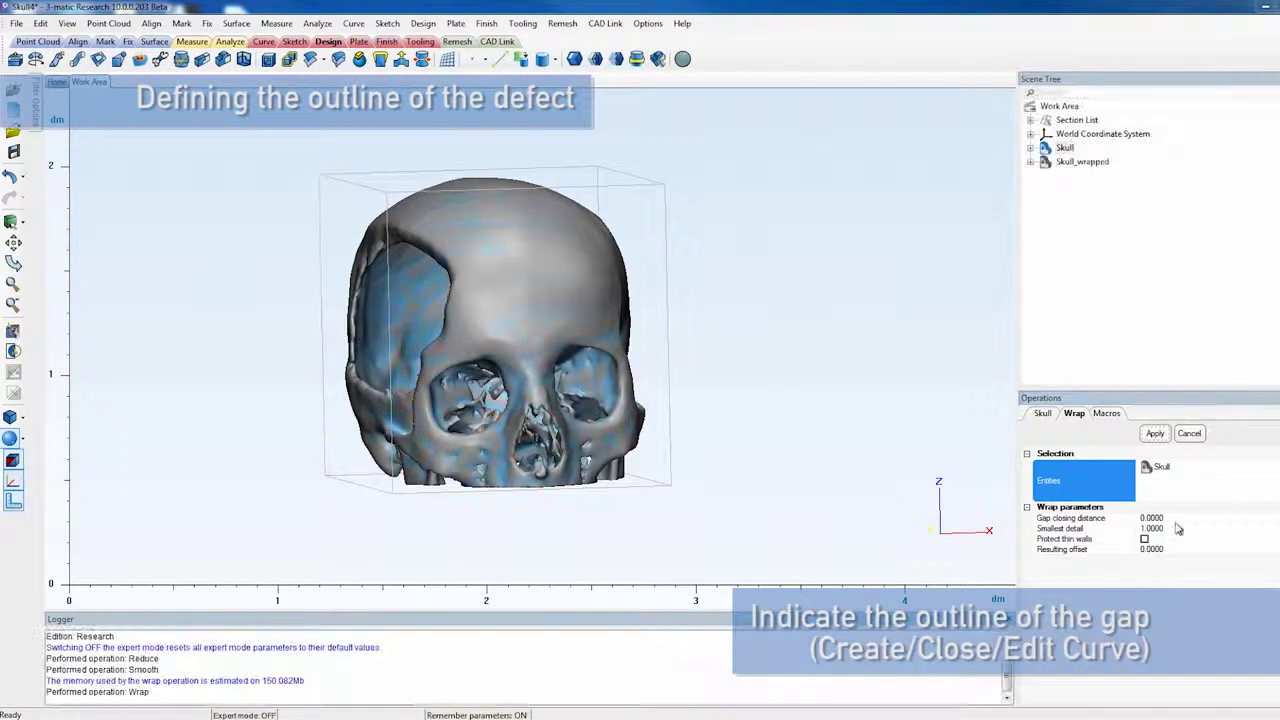
left_click(1189, 436)
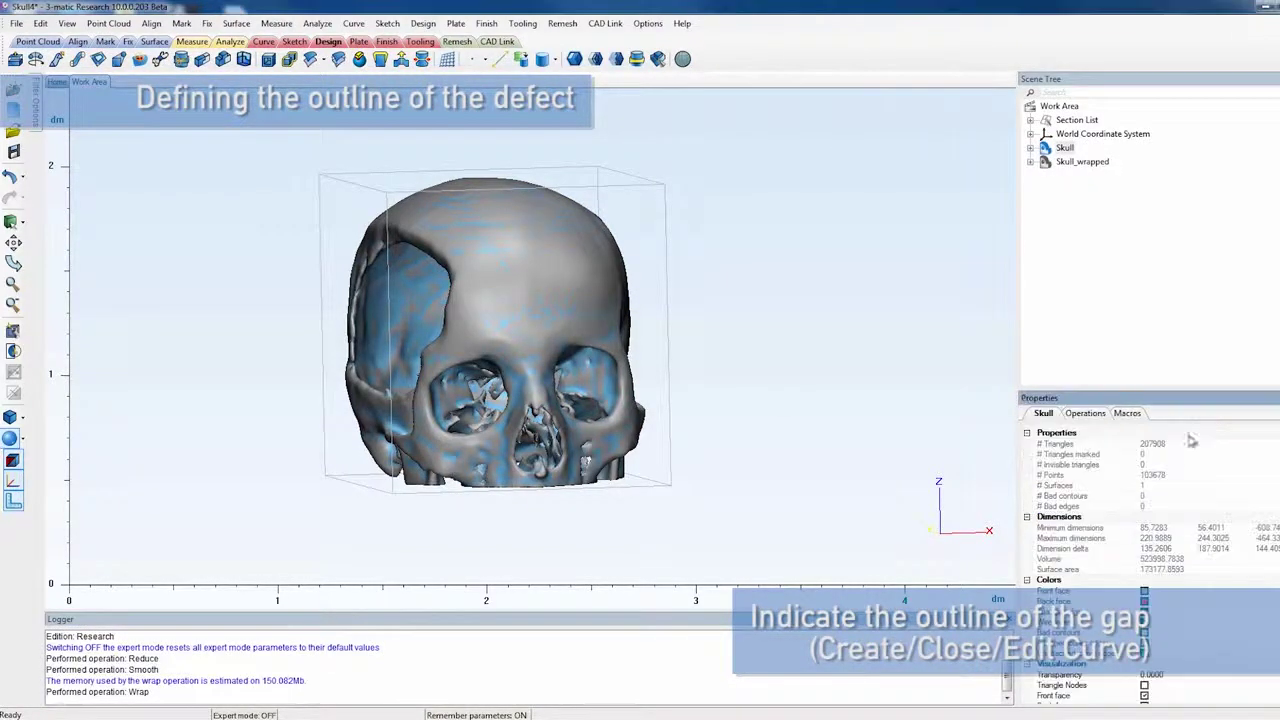
Hide the original Skull part and turn the wrapped skull to show the defect from the side.
right_click(1063, 150)
left_click(1096, 211)
right_click_drag(669, 431, 464, 274)
scroll(464, 274, "up", 4)
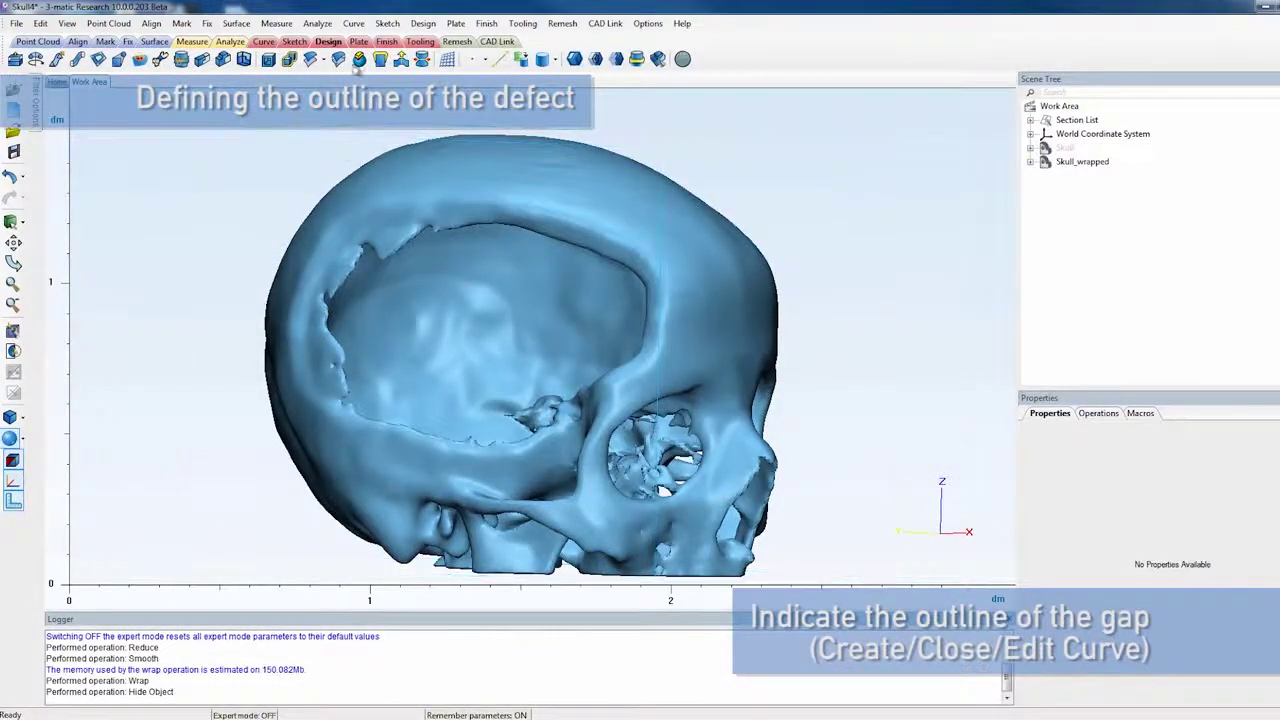
Start the Create Curve operation with the Smooth curve method, with Attract curve and Attach curve enabled.
left_click(266, 41)
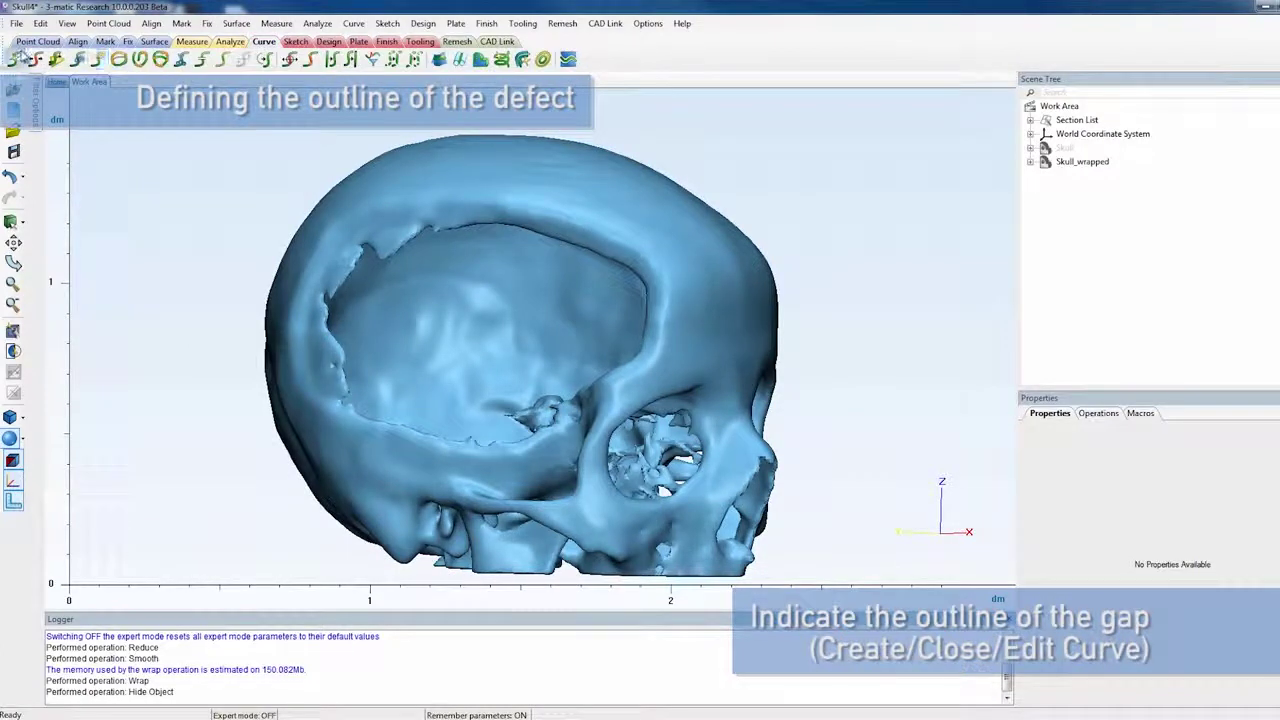
left_click(14, 60)
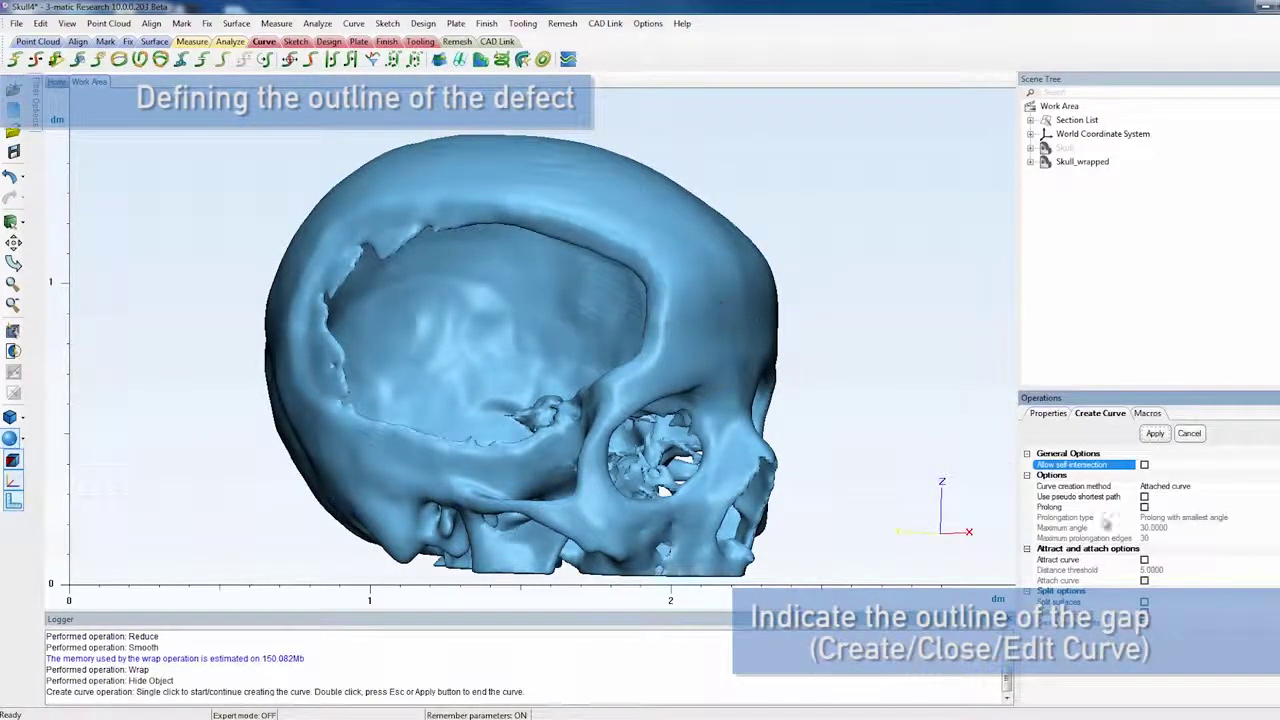
left_click(1150, 487)
left_click(1165, 533)
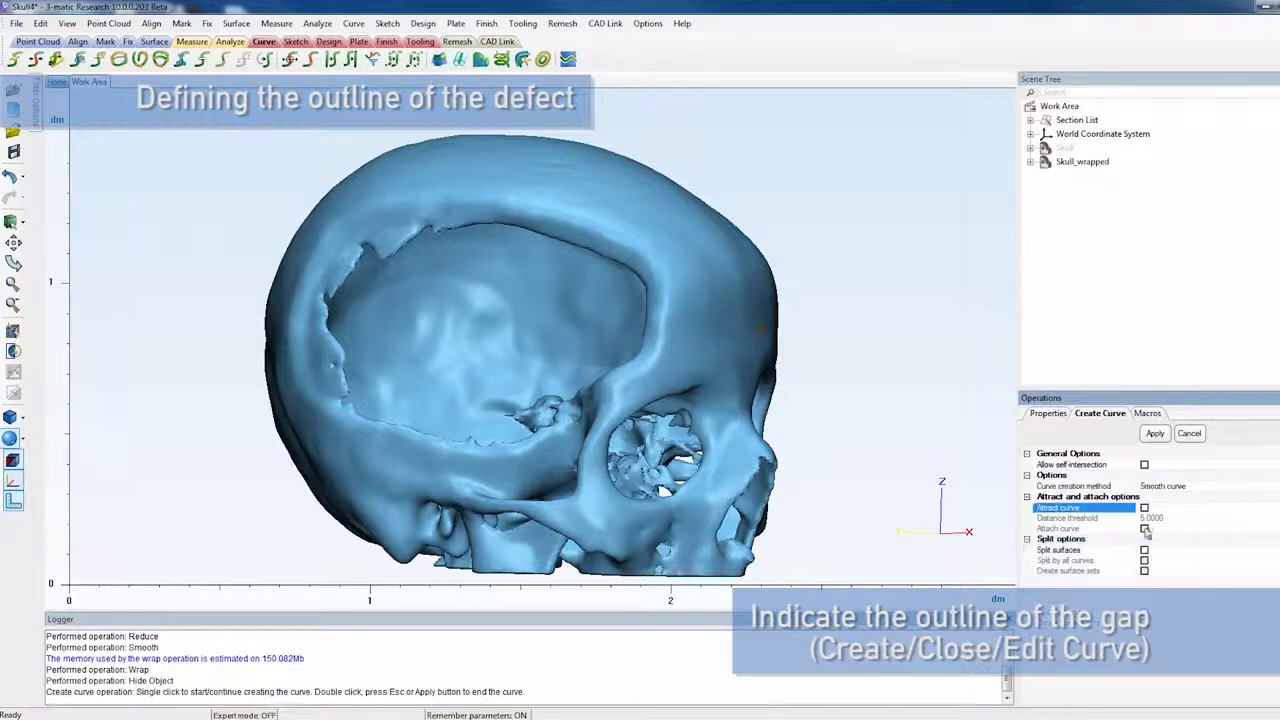
left_click(1144, 508)
left_click(1144, 528)
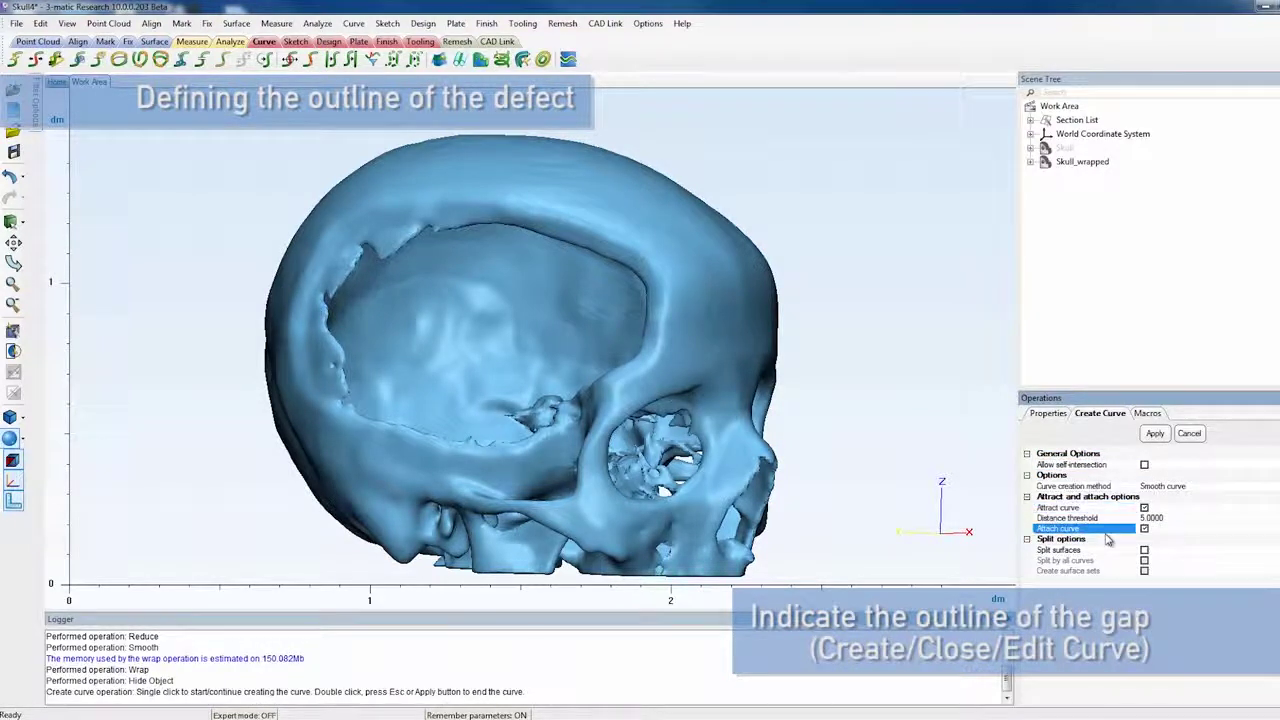
Draw a smooth curve on the wrapped skull around the whole cranial defect, just outside its rim, and close it.
left_click(430, 201)
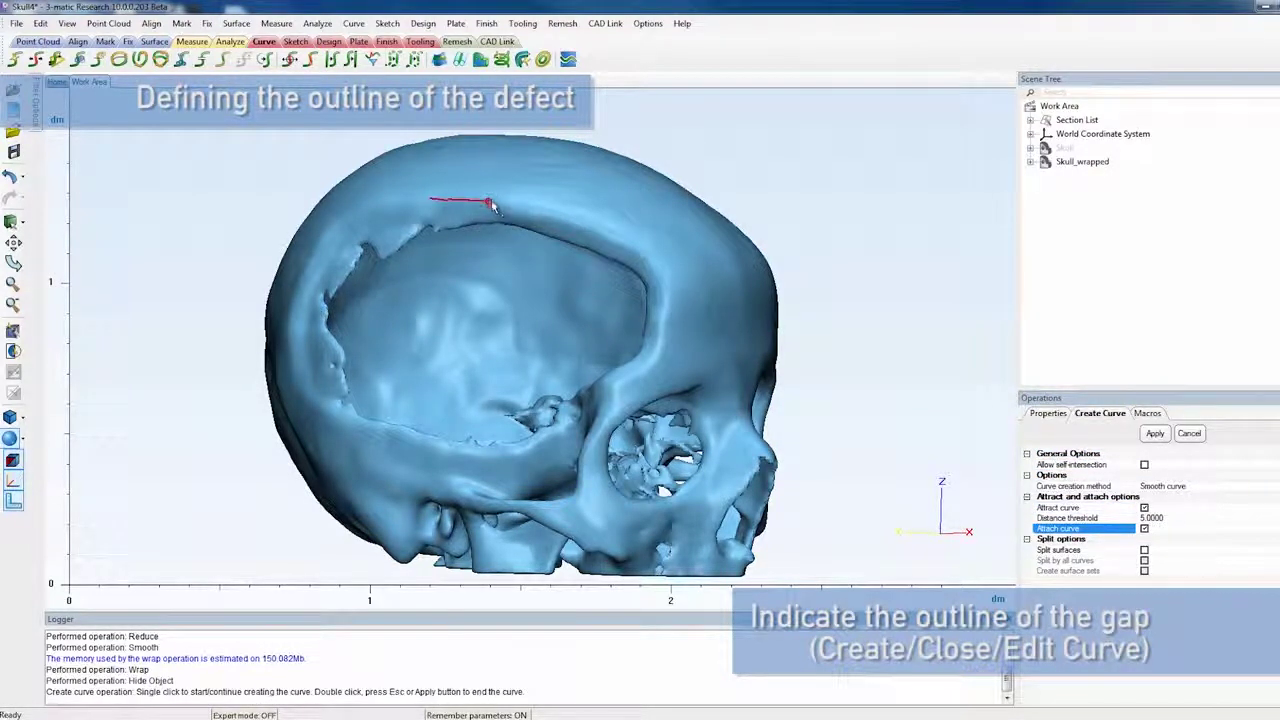
left_click(490, 202)
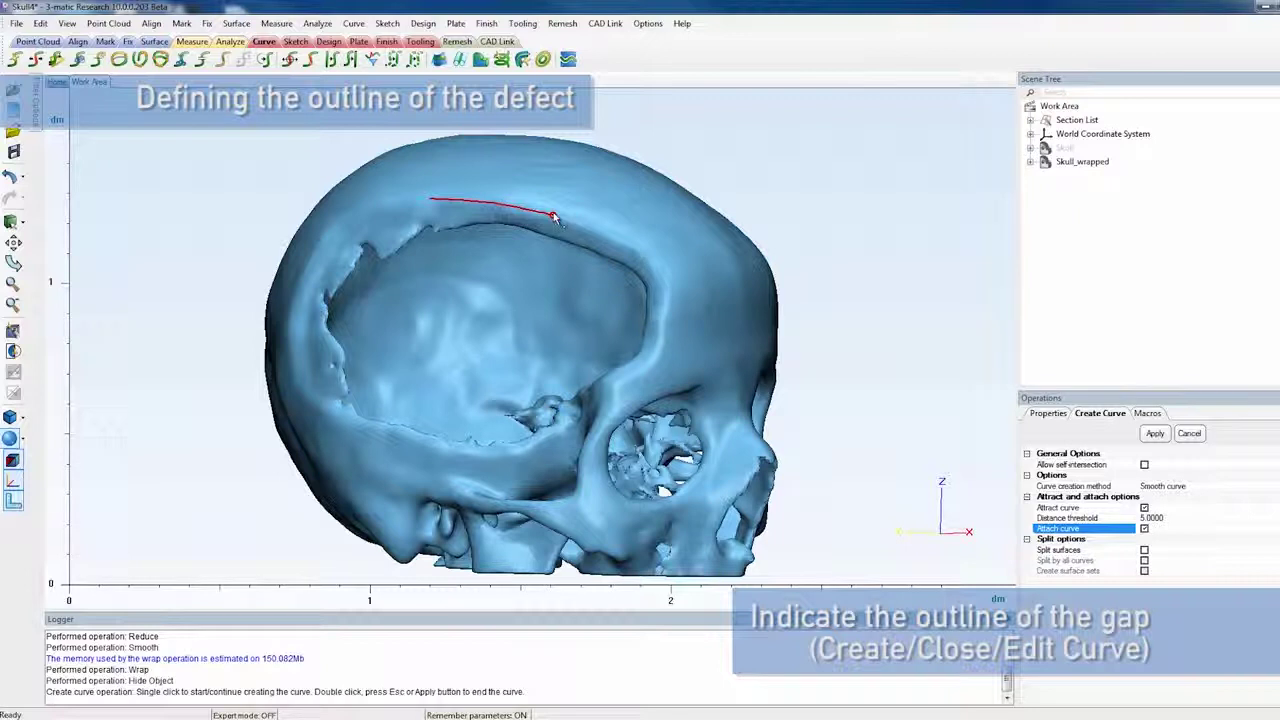
left_click(609, 234)
left_click(654, 262)
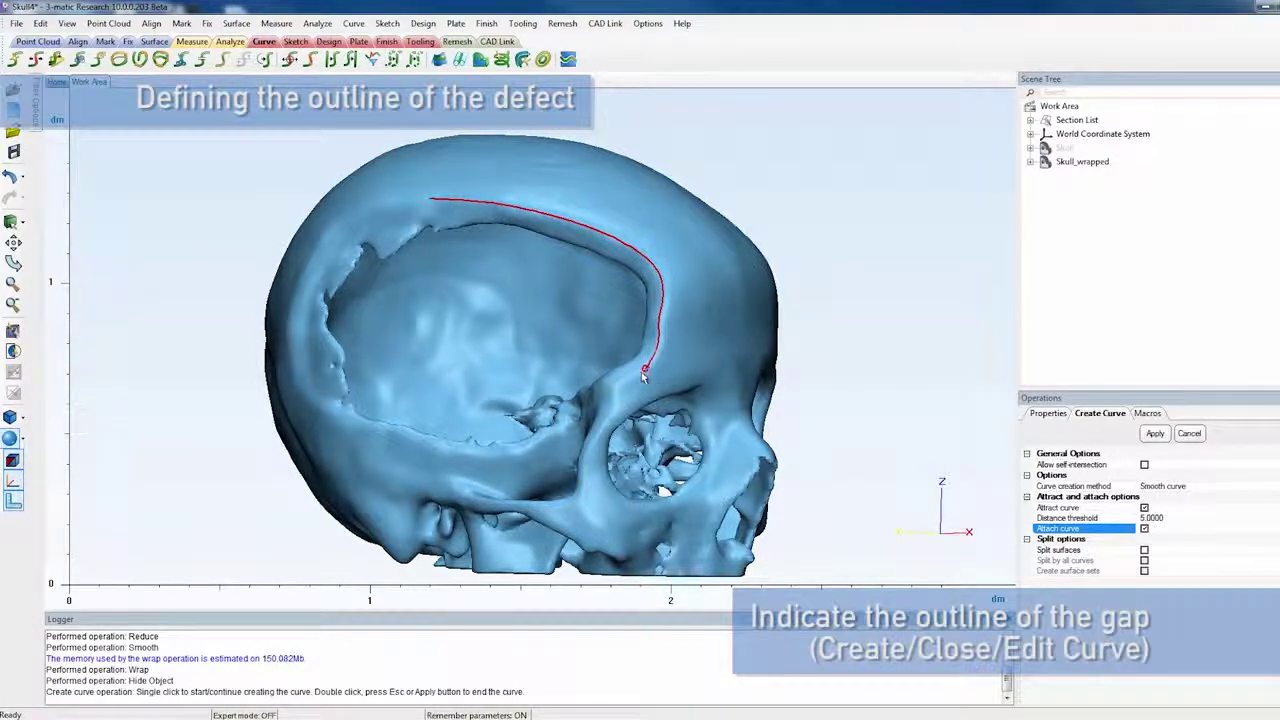
left_click(605, 401)
left_click(533, 462)
left_click(519, 456)
left_click(448, 455)
left_click(390, 446)
left_click(348, 434)
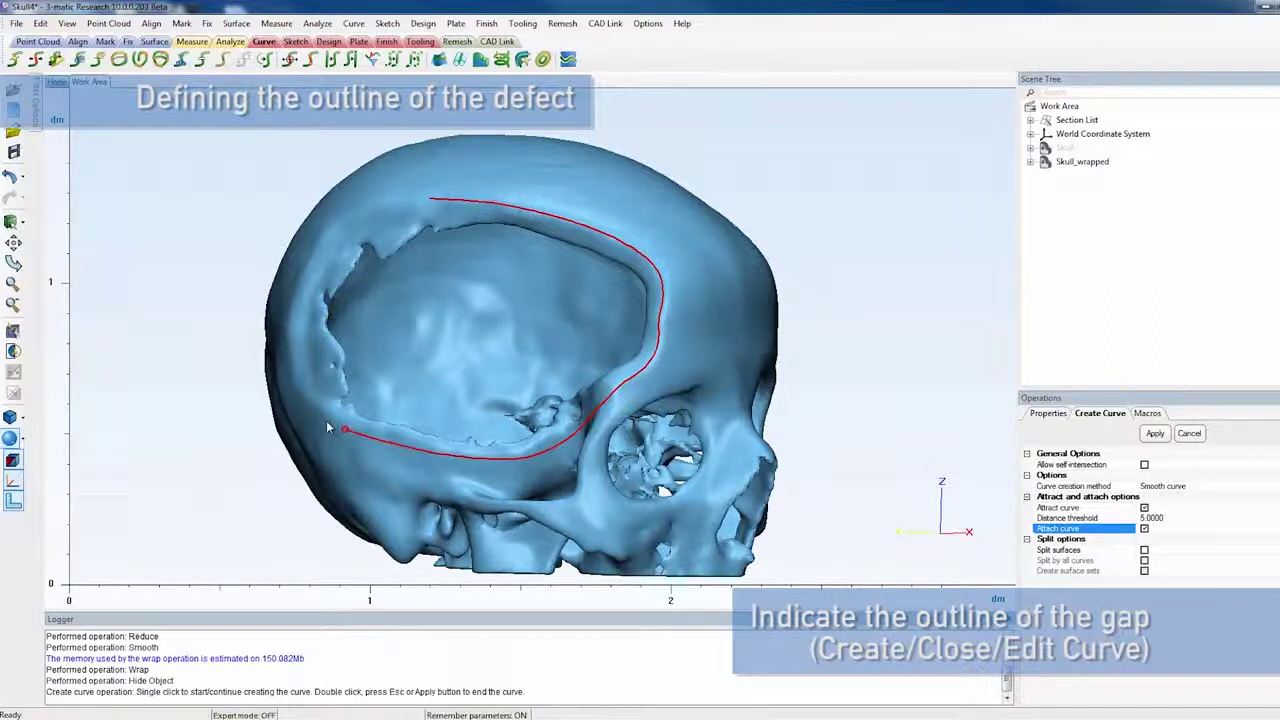
left_click(308, 405)
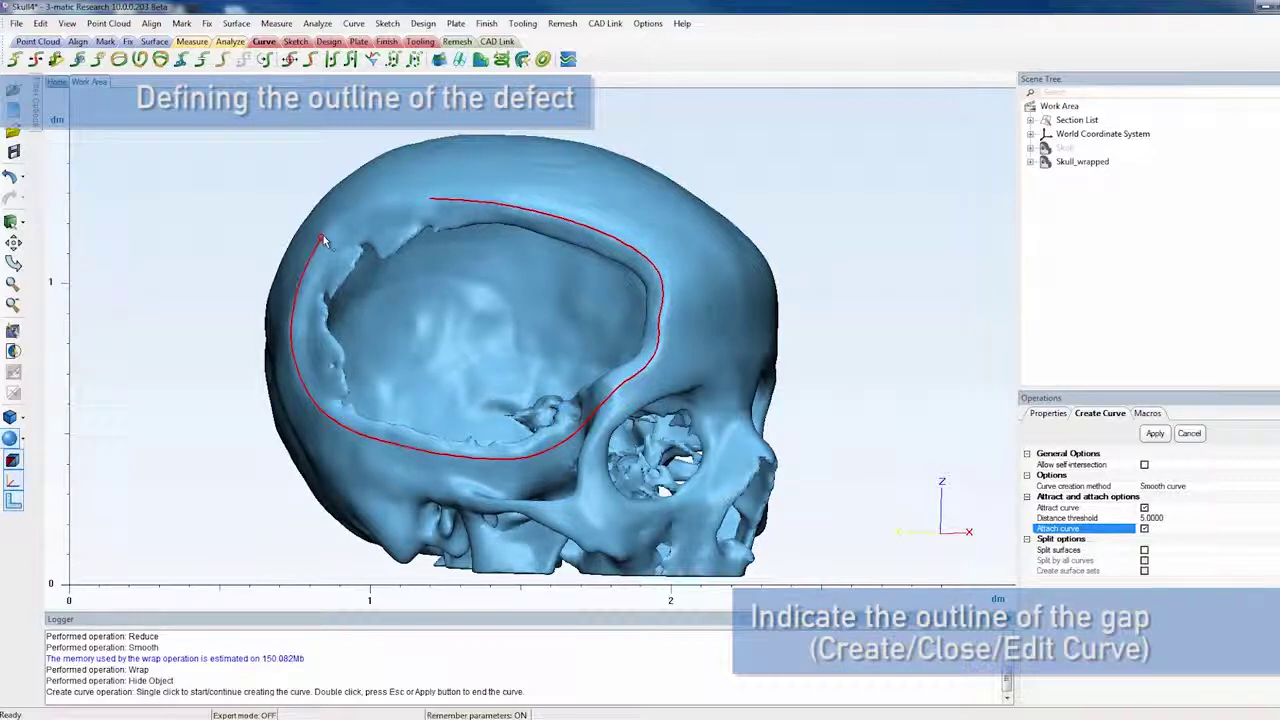
left_click(397, 203)
left_click(419, 200)
left_click(119, 59)
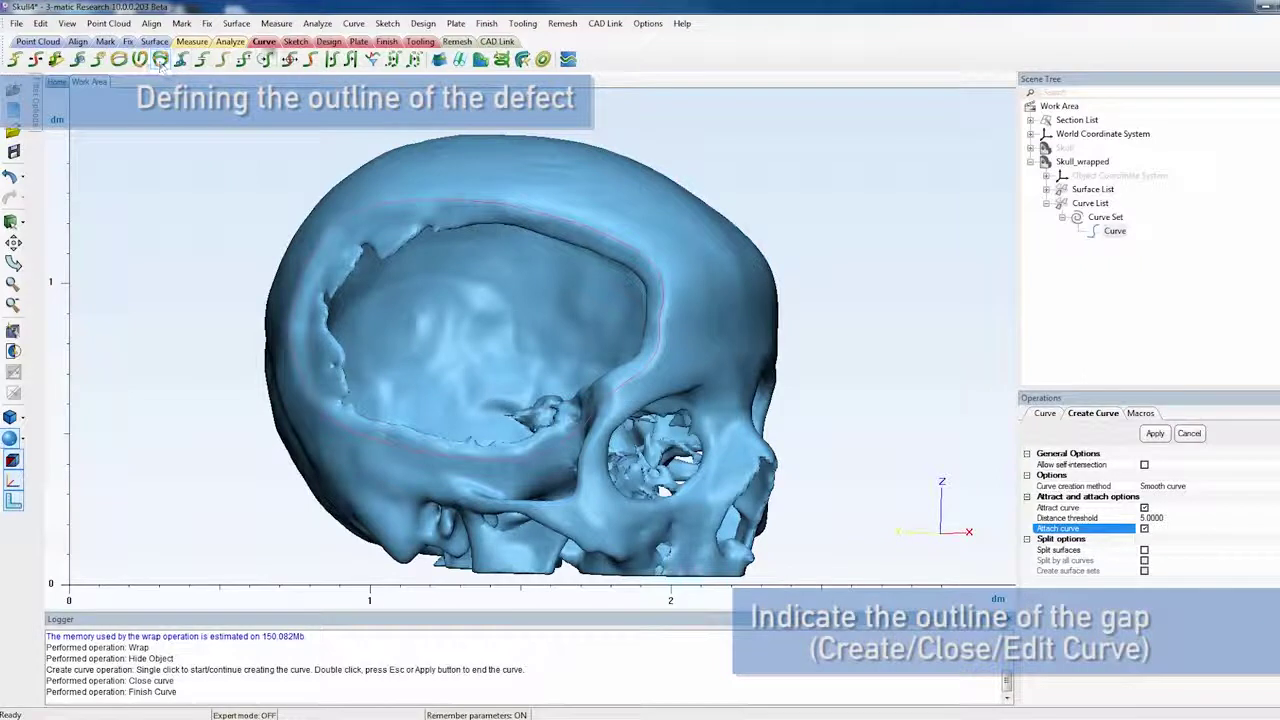
Create a curvature analysis of Skull_wrapped using maximum curvature and the Smooth mesh type.
left_click(230, 41)
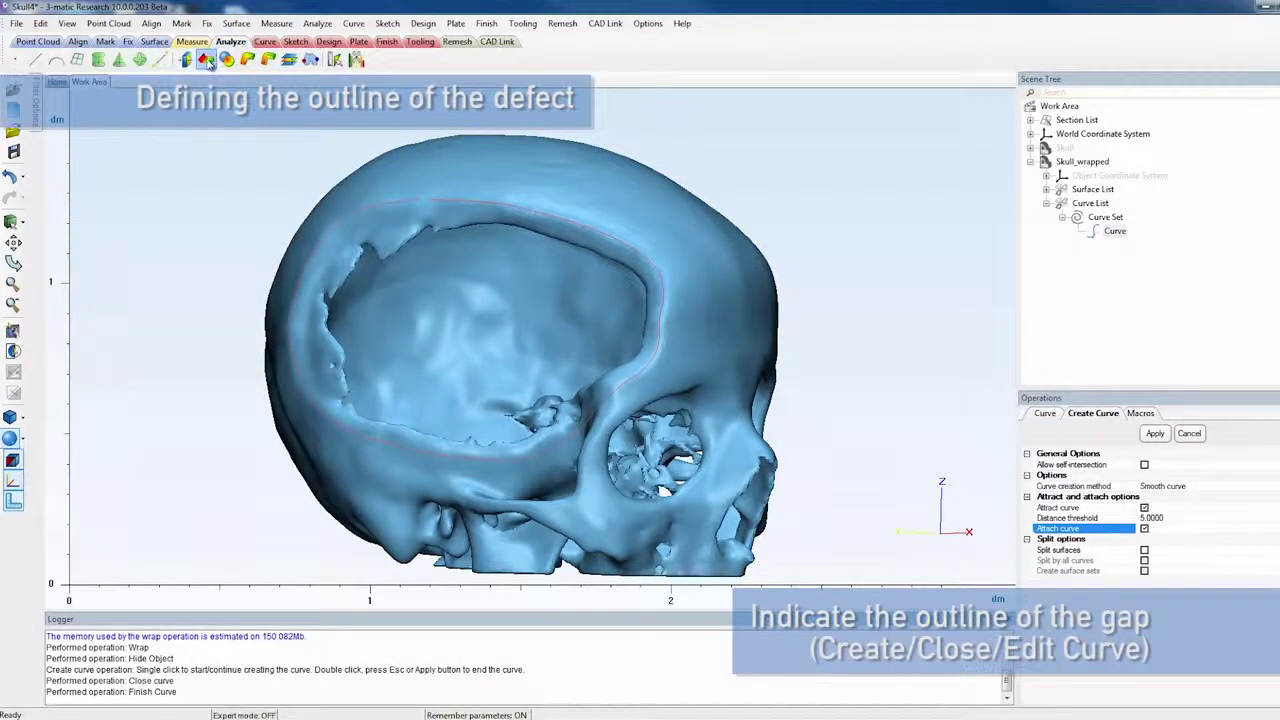
left_click(206, 59)
left_click(1082, 161)
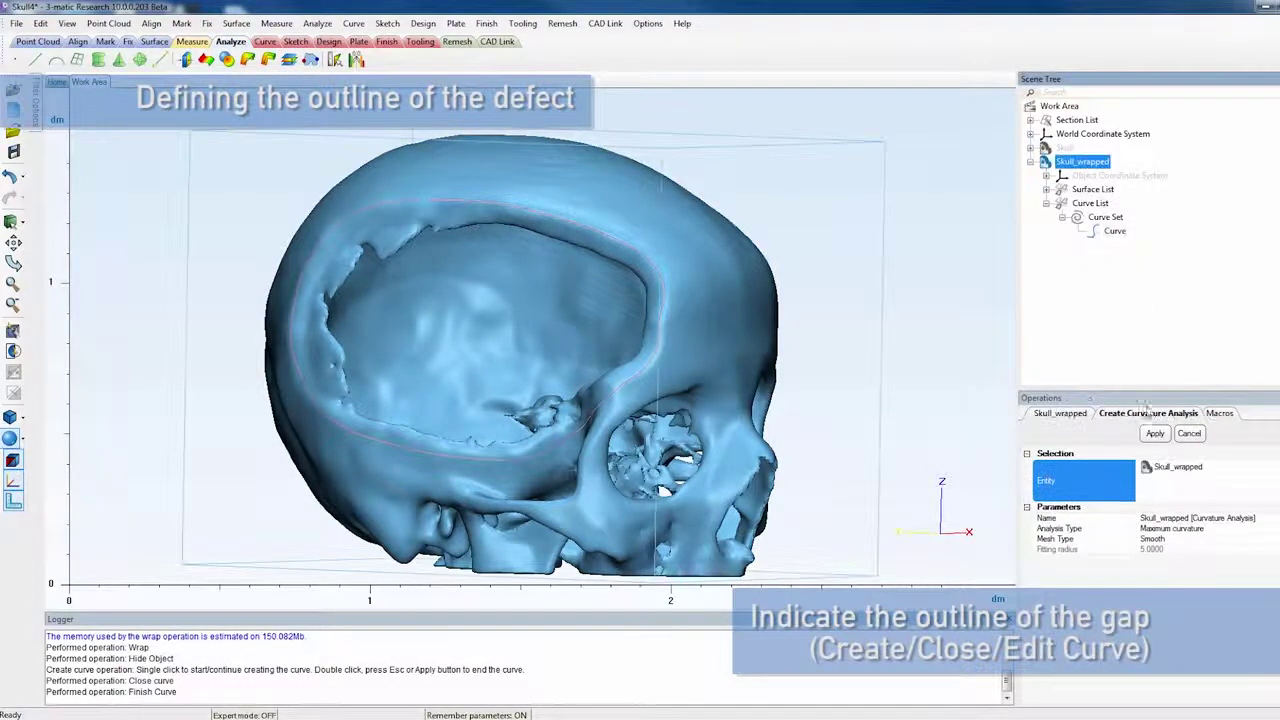
left_click(1155, 433)
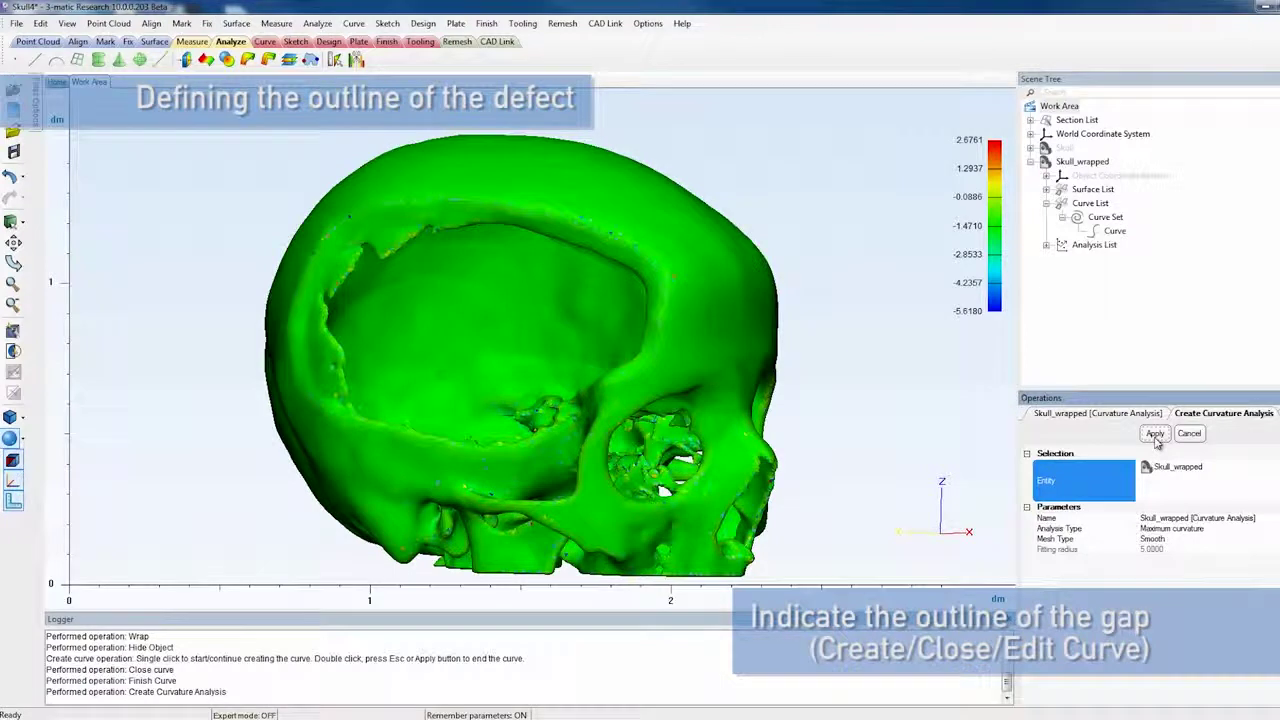
Set the histogram range of the Skull_wrapped curvature analysis to -0.5 to 0.25.
left_click(1047, 245)
left_click(1119, 263)
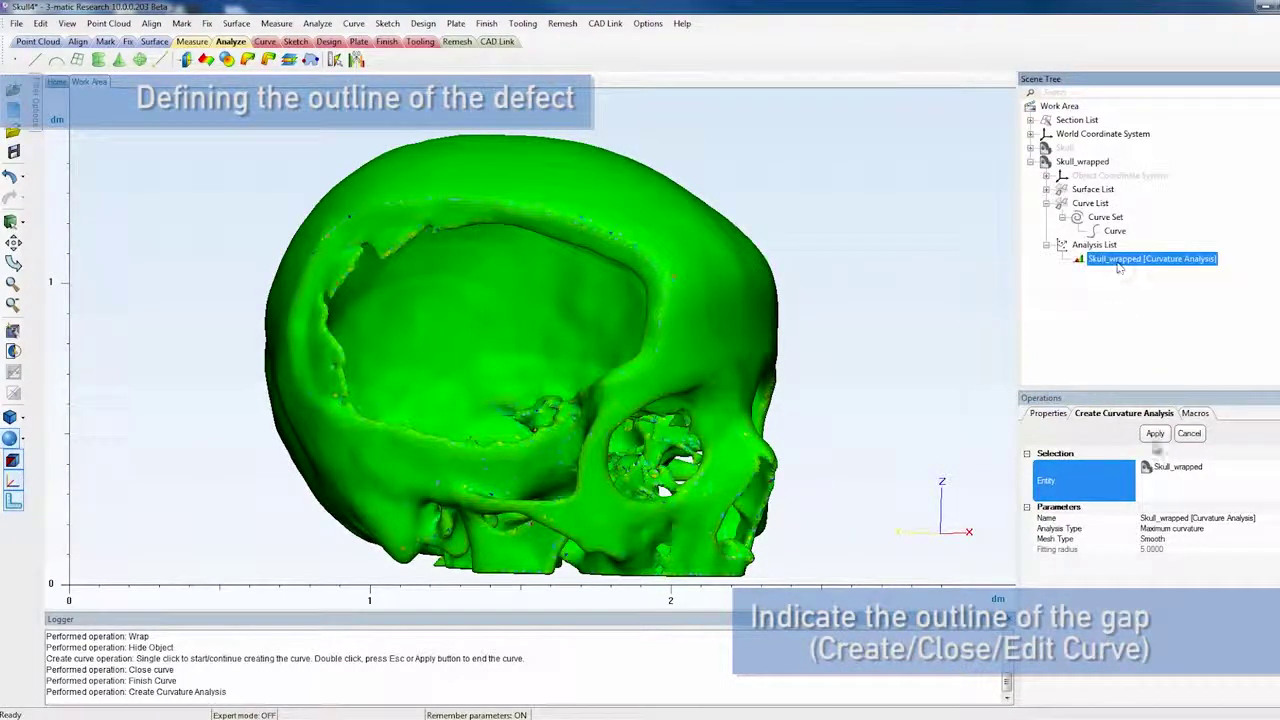
left_click(1160, 496)
type("-.5")
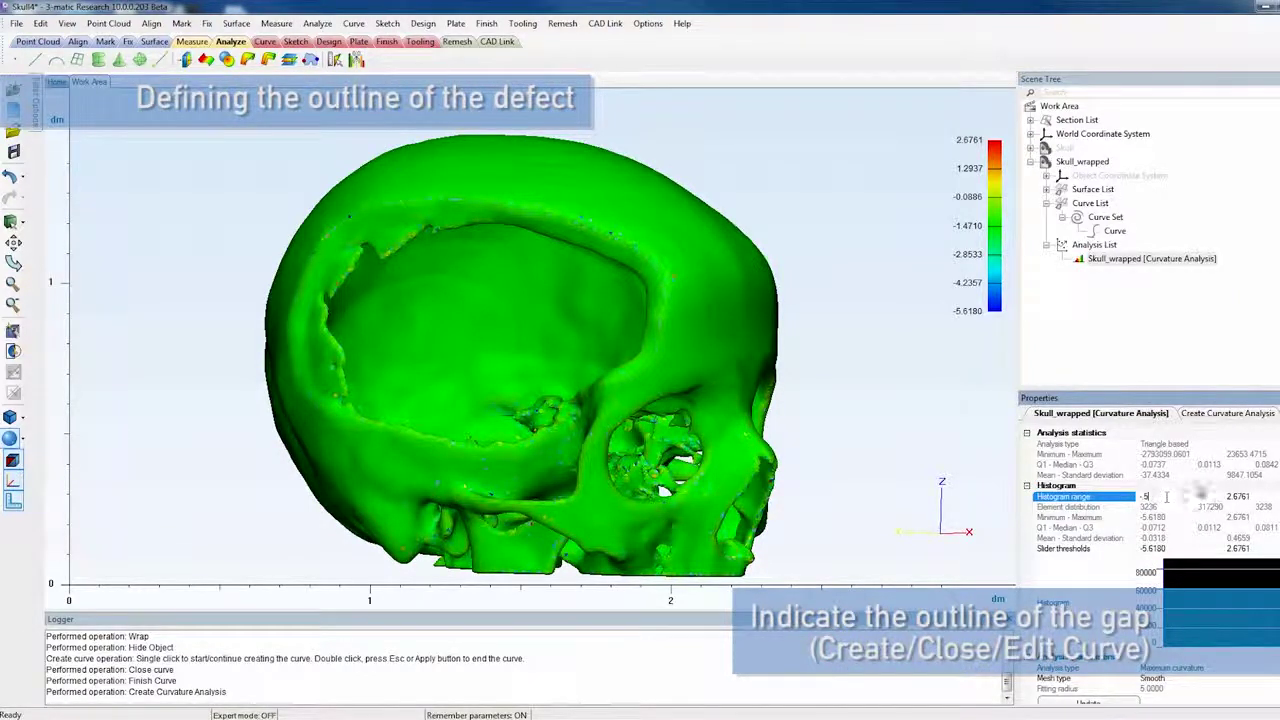
left_click(1240, 497)
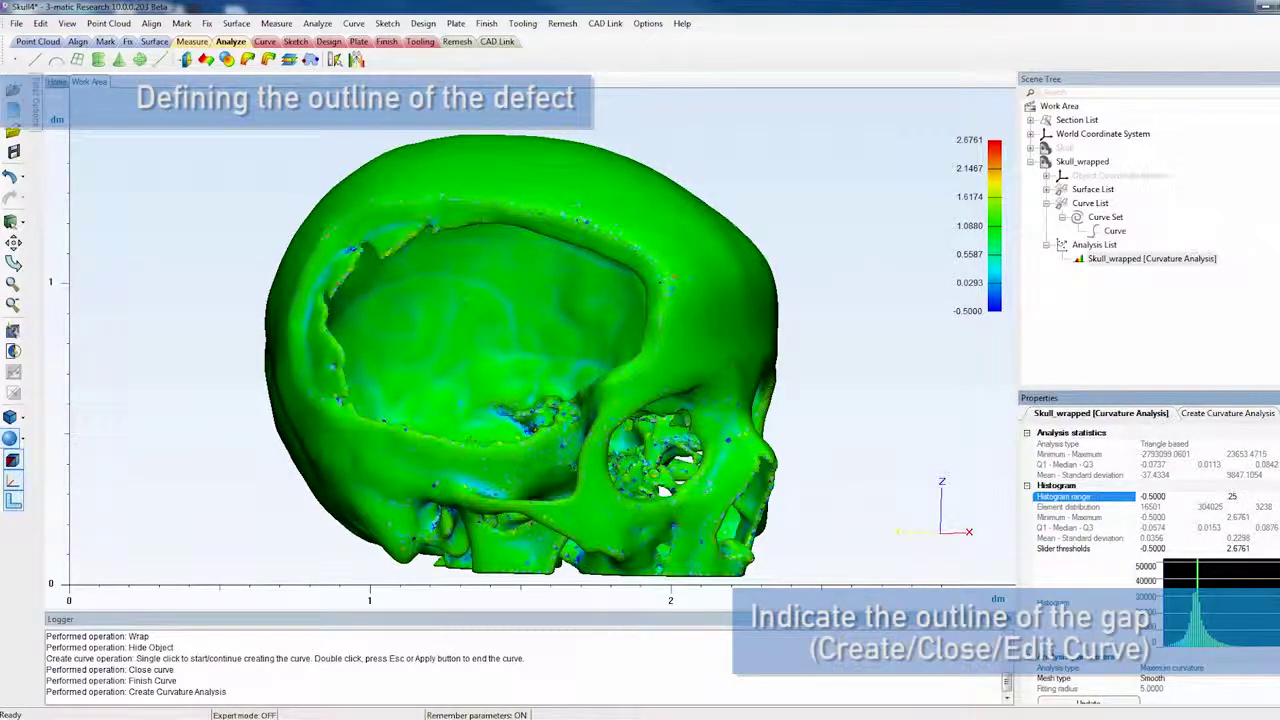
left_click(1215, 475)
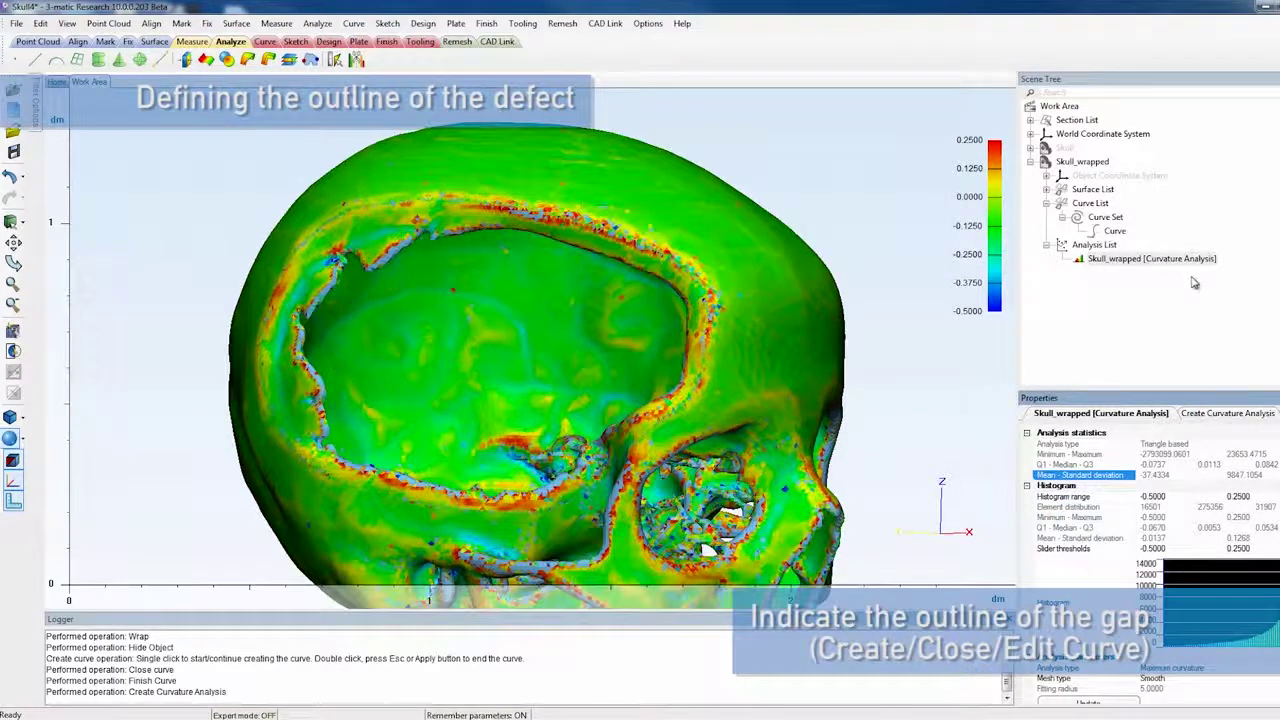
Start Edit Curve on the defect outline, keeping it attached, and set the influence distance to 35%.
left_click(608, 240)
scroll(507, 244, "up", 2)
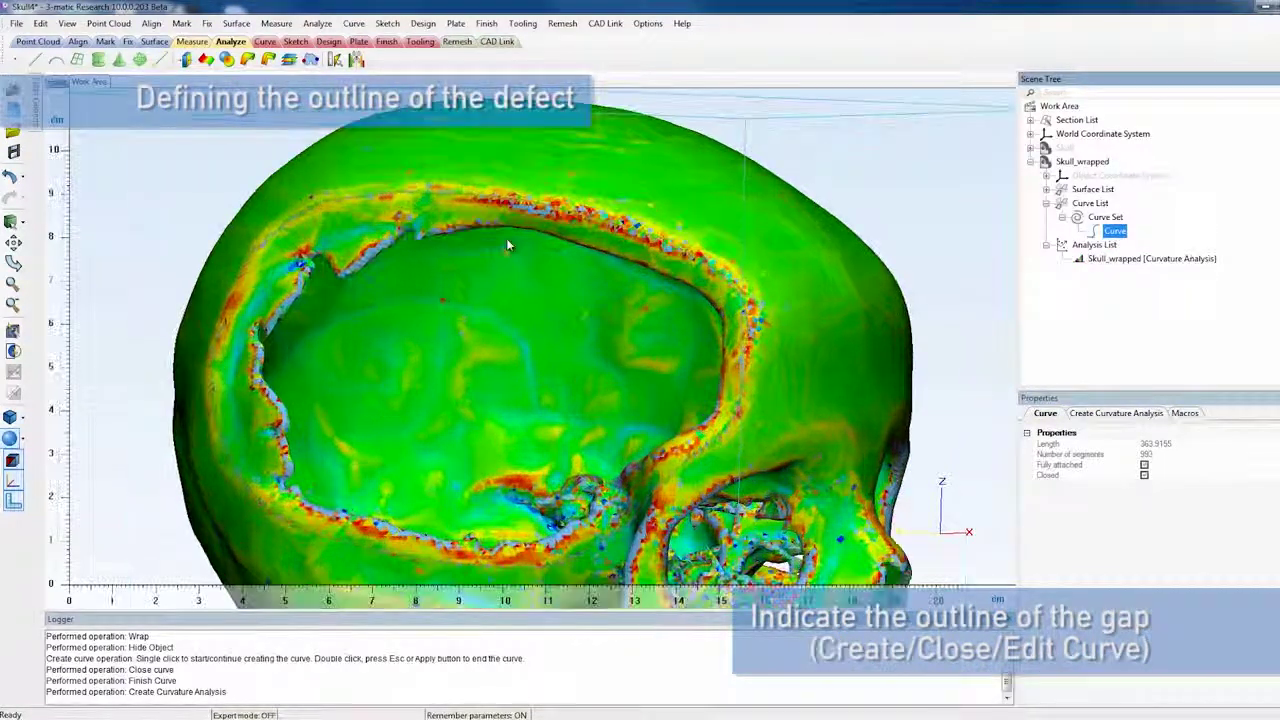
left_click(264, 41)
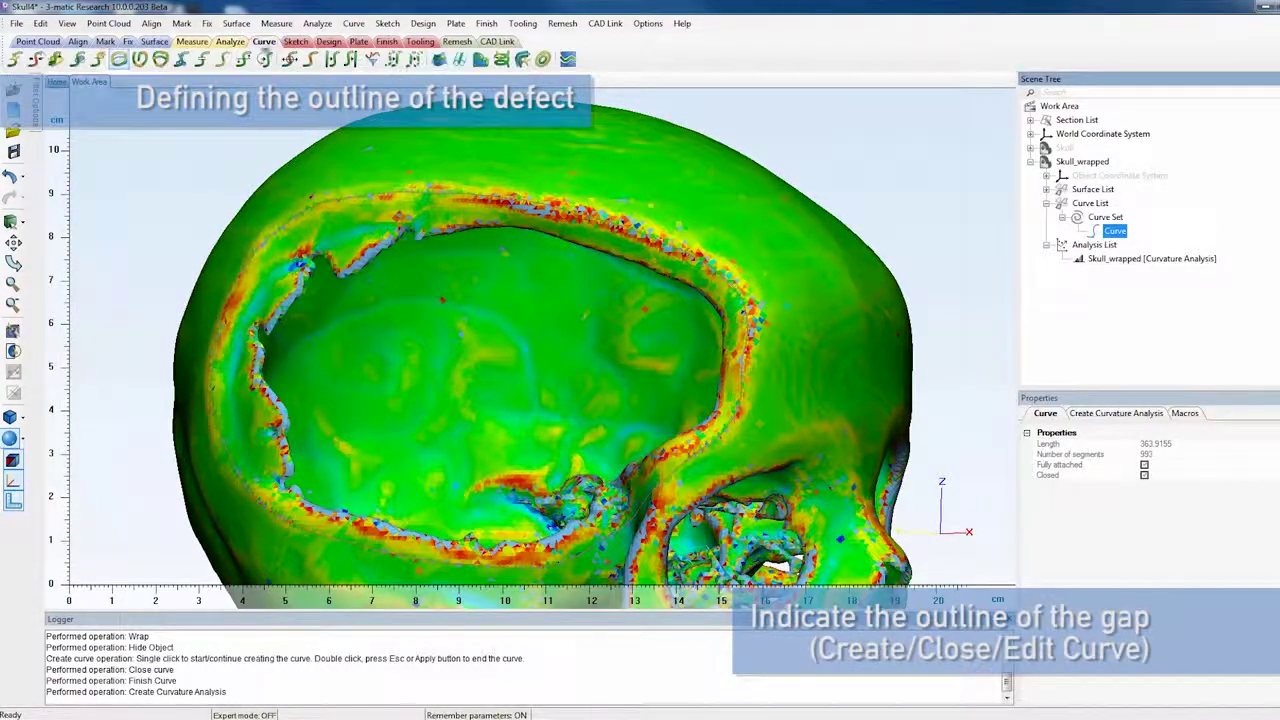
left_click(32, 60)
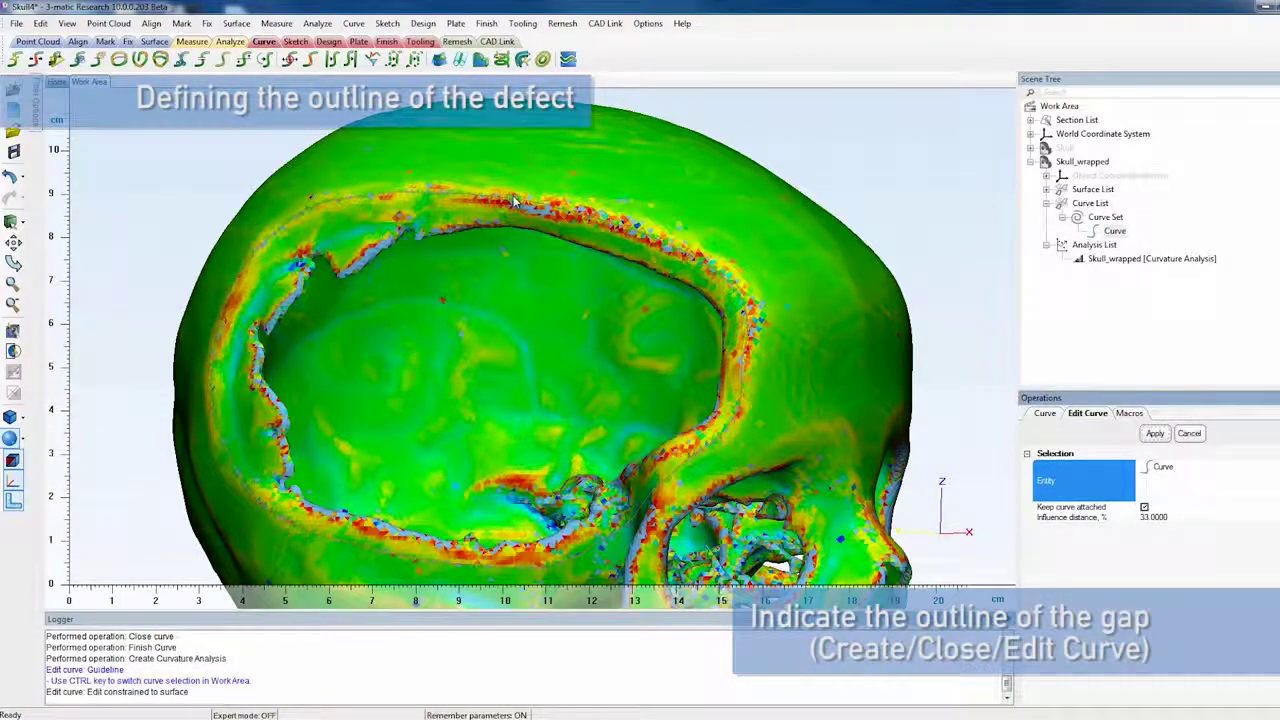
left_click(1153, 517)
type("3")
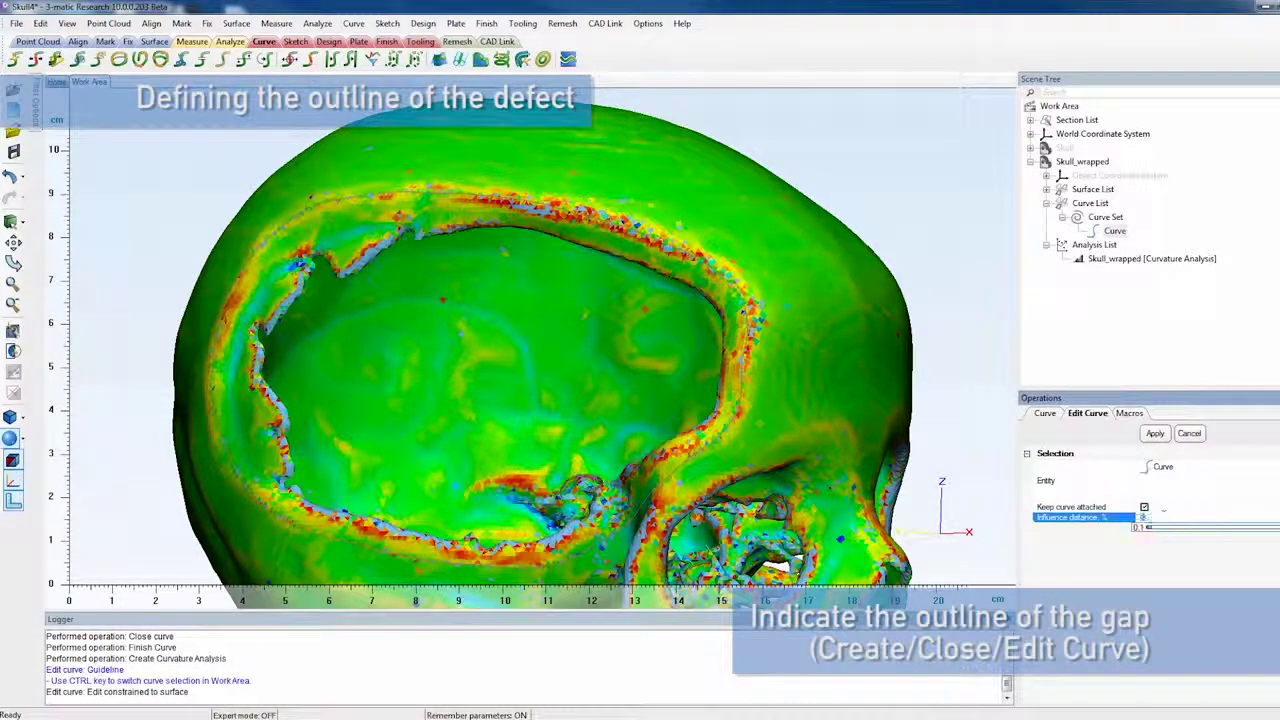
type("5")
key("Return")
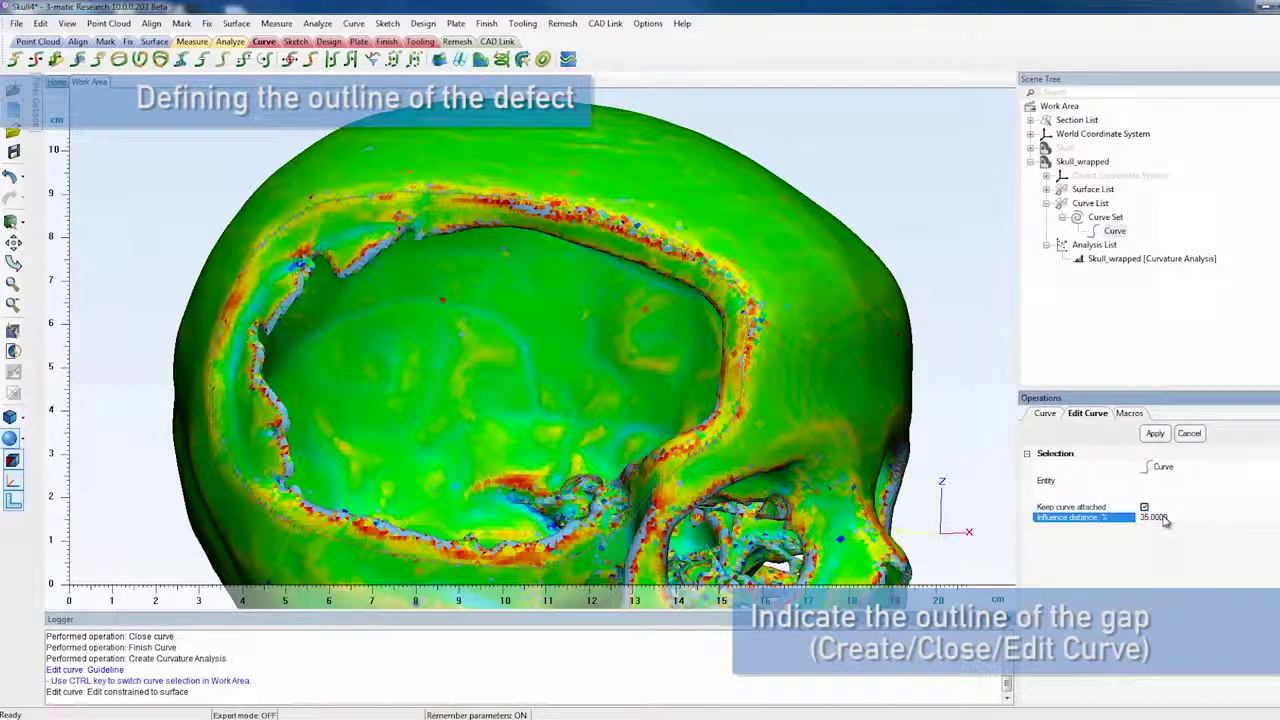
Pull the outline's upper edge and its upper corner near the forehead slightly outward, applying each curve edit.
left_click(535, 206)
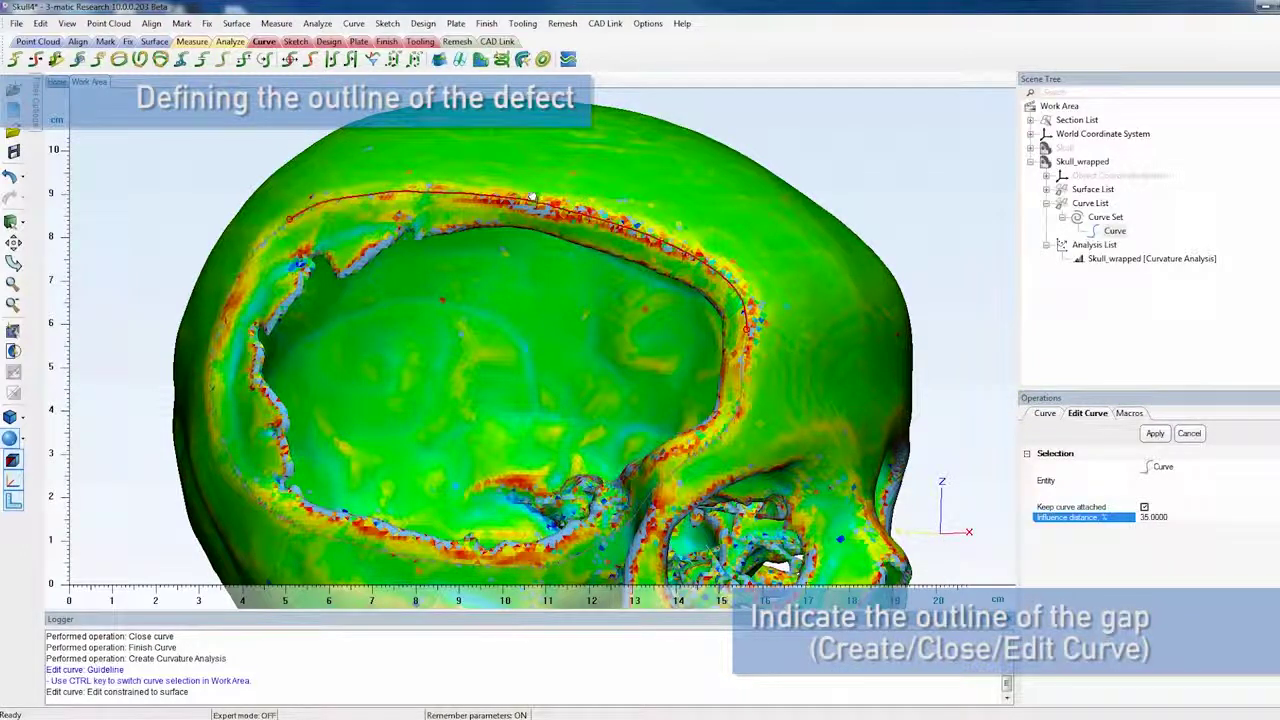
left_click_drag(535, 192, 526, 191)
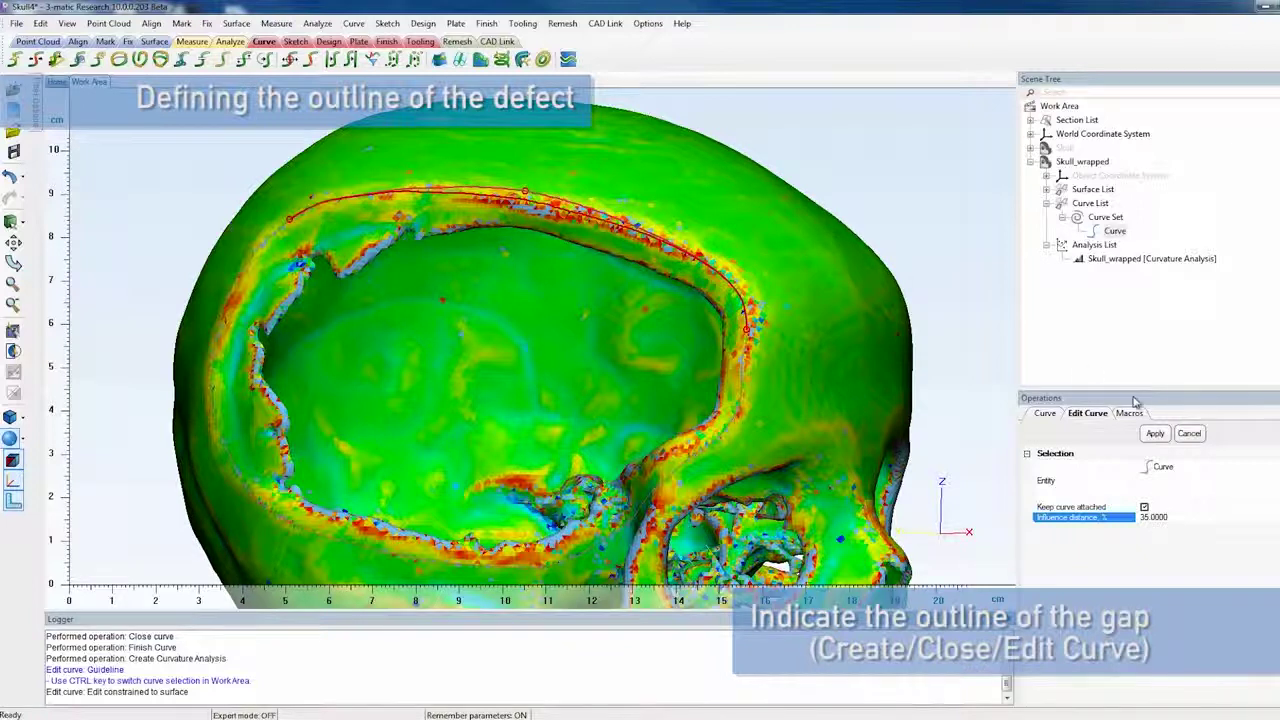
left_click(1155, 433)
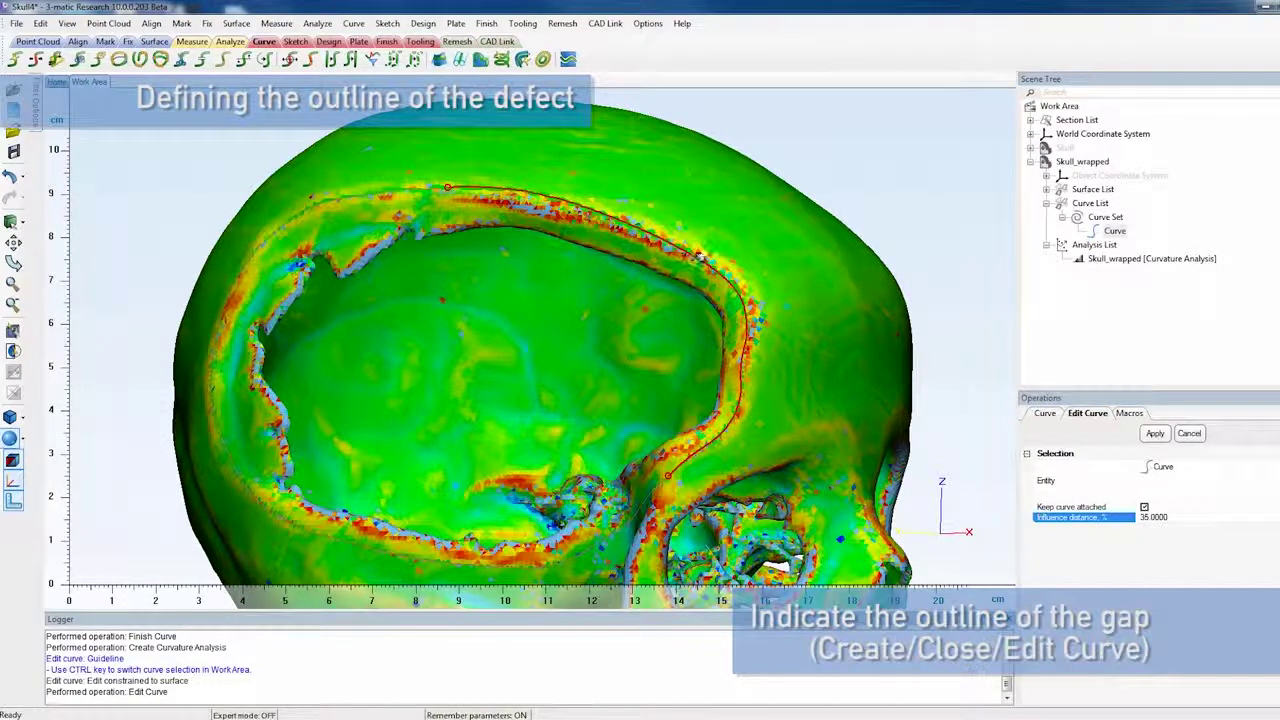
left_click_drag(705, 254, 702, 252)
left_click(1155, 433)
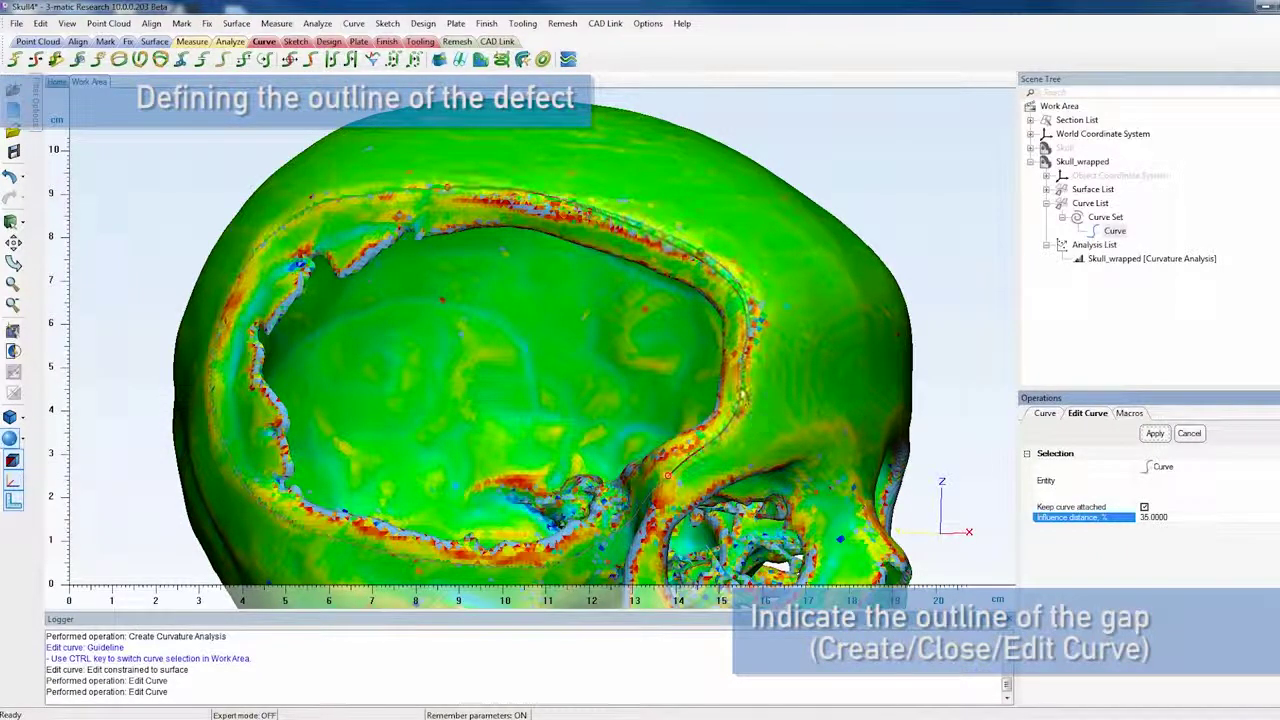
Move the outline's front edge above the eye socket slightly outward, apply the edit and finish curve editing.
left_click(741, 376)
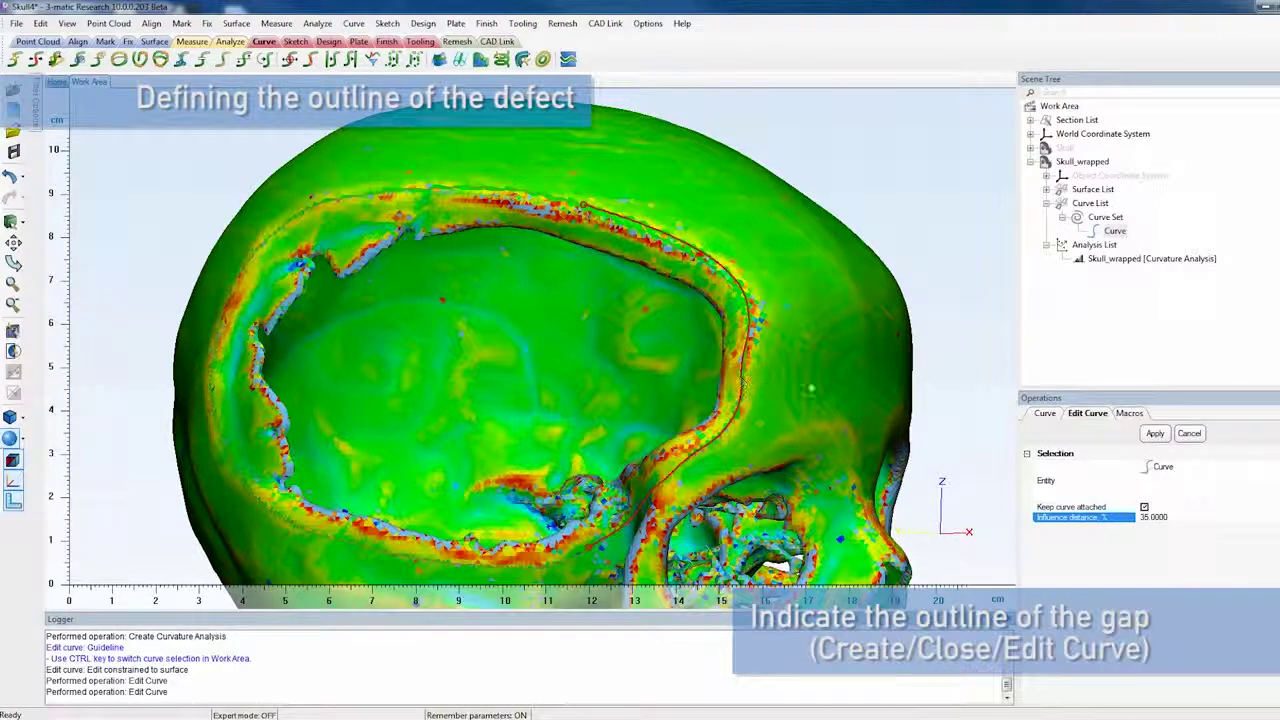
left_click_drag(749, 376, 753, 377)
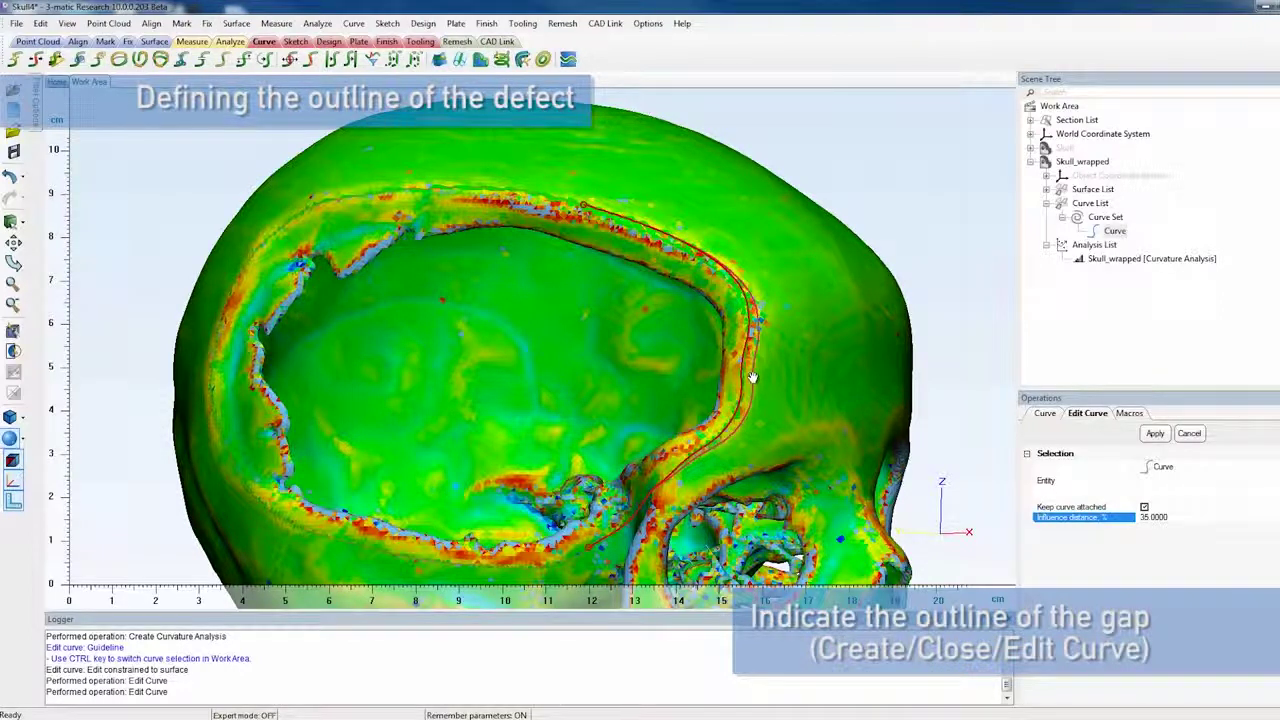
left_click(1154, 434)
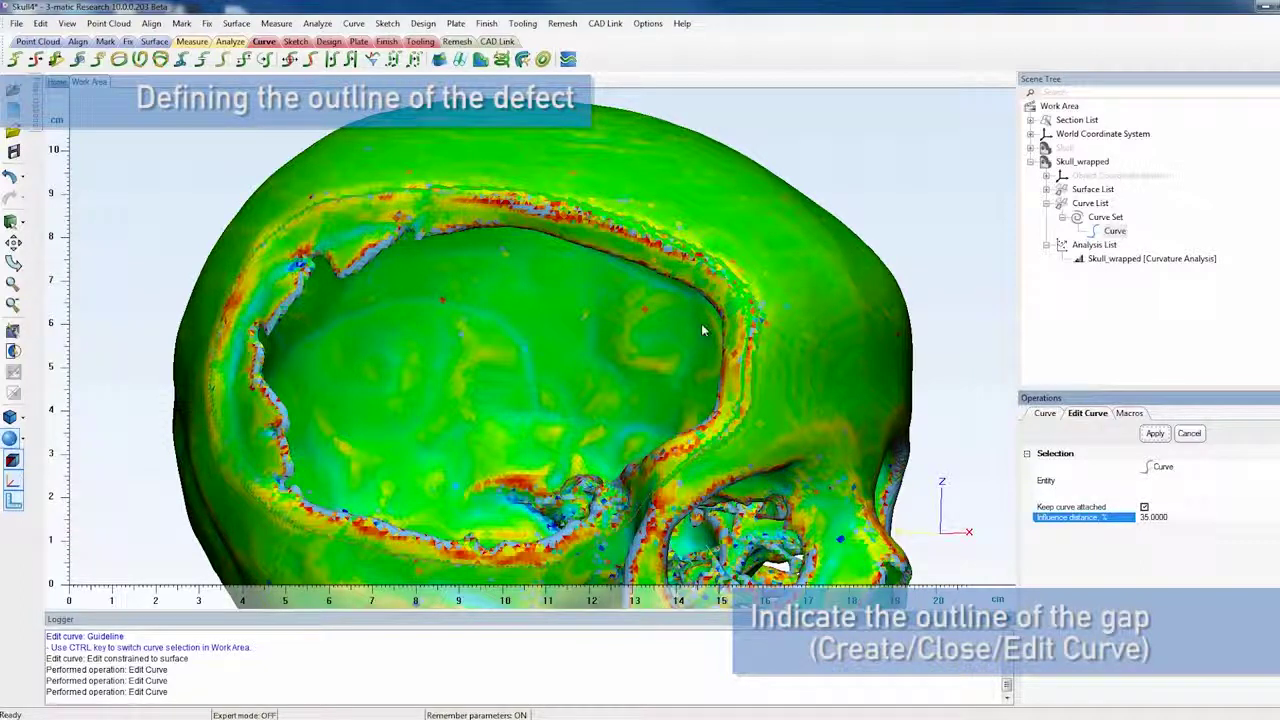
left_click(1188, 433)
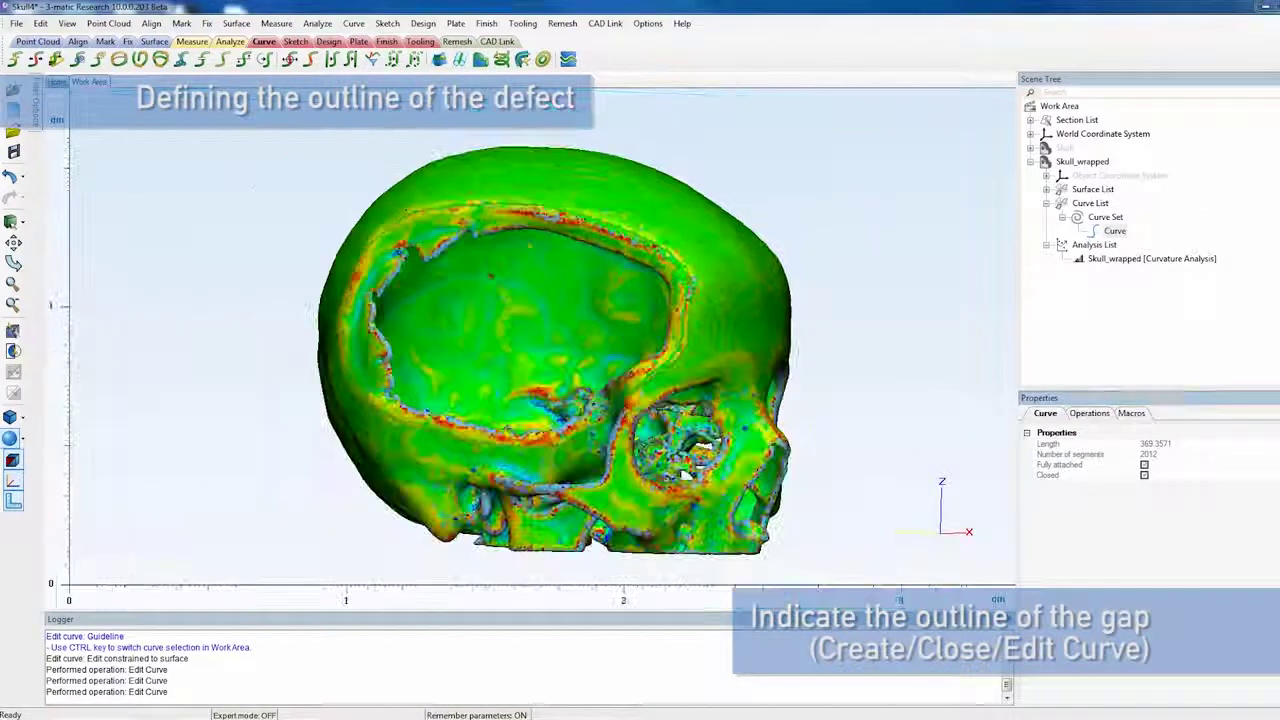
Hide the curvature analysis of Skull_wrapped and start a new sketch with the Midplane method.
right_click(1111, 261)
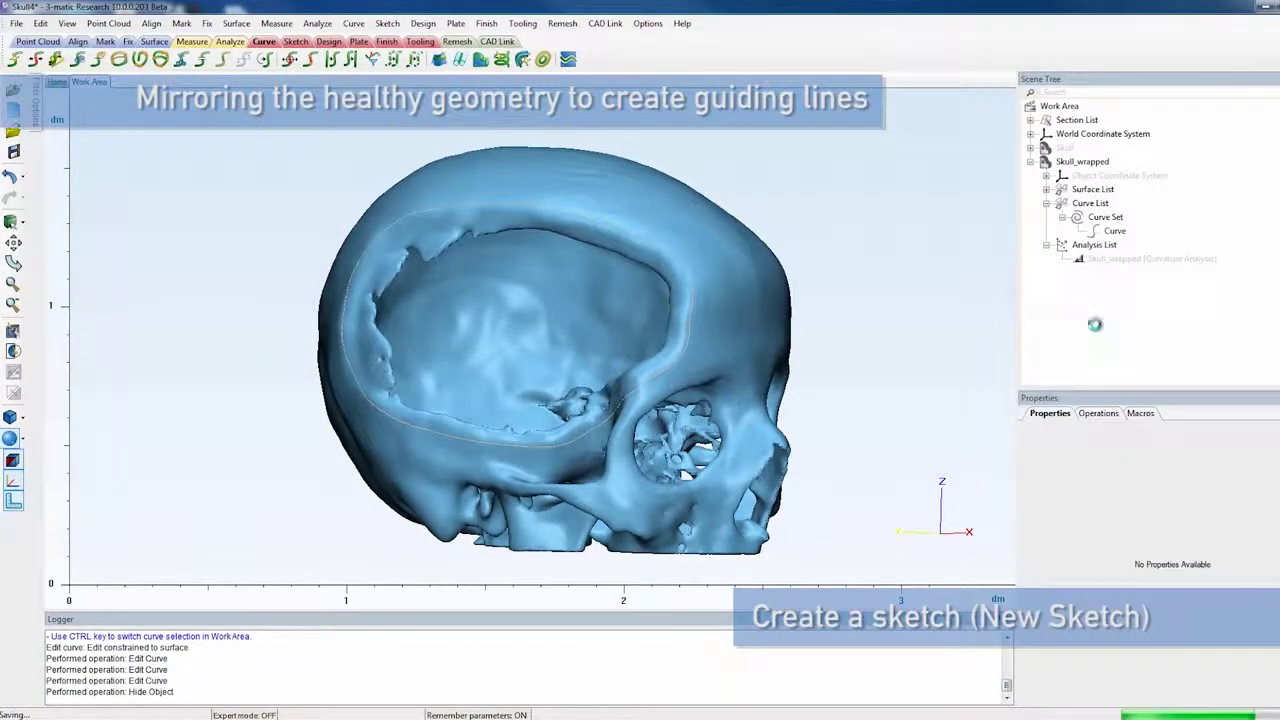
left_click(297, 42)
left_click(15, 60)
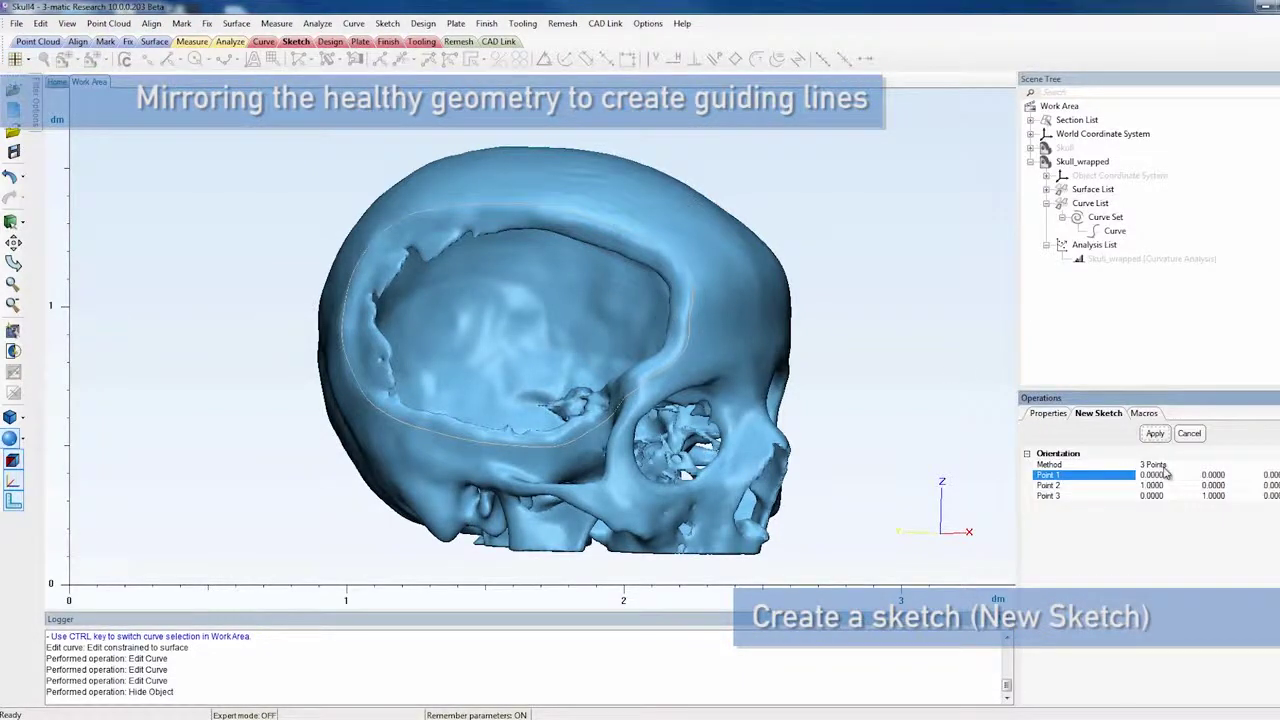
left_click(1160, 466)
left_click(1155, 508)
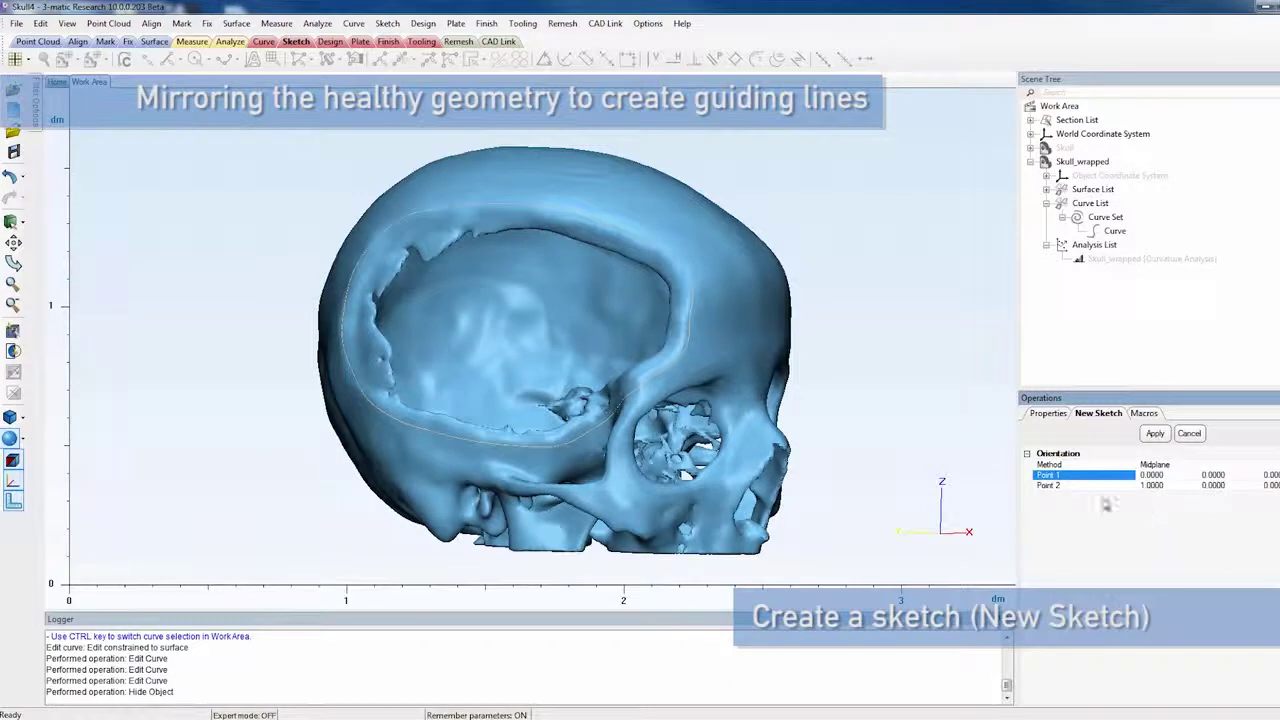
Create the sketch plane midway between two matching points on the skull's lower edge, one on each side of the upper jaw.
left_click(22, 418)
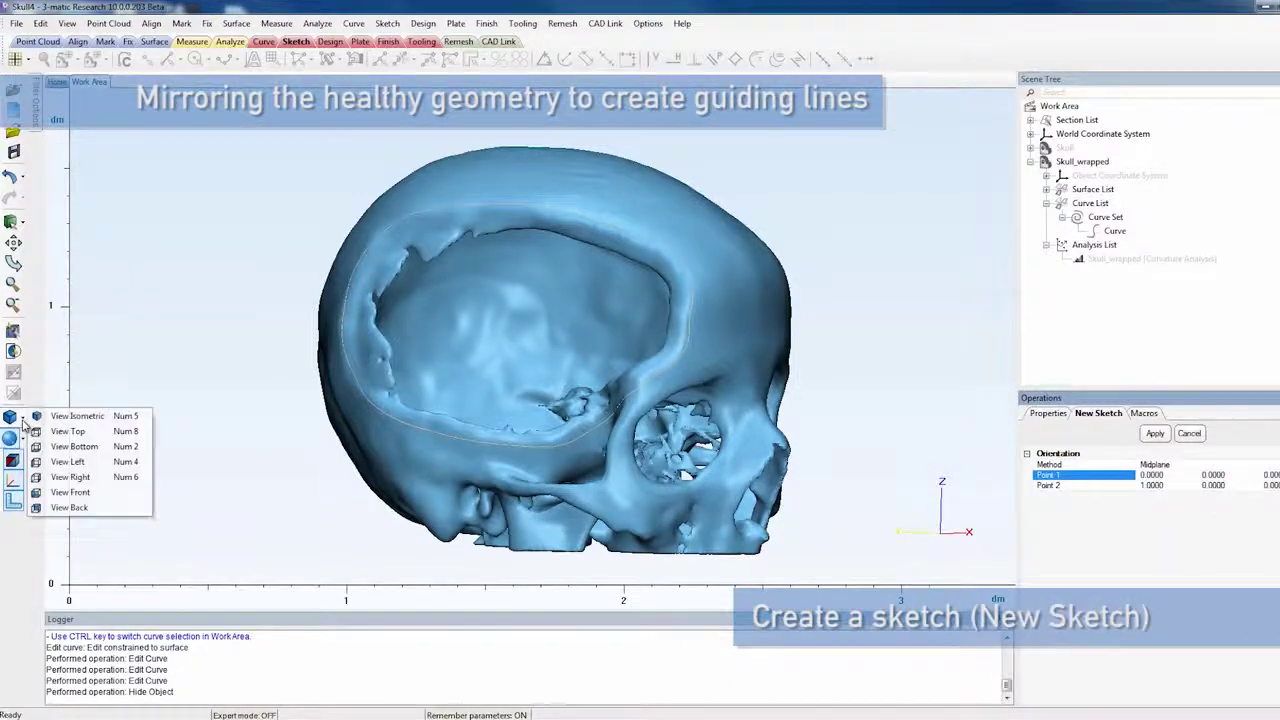
left_click(75, 492)
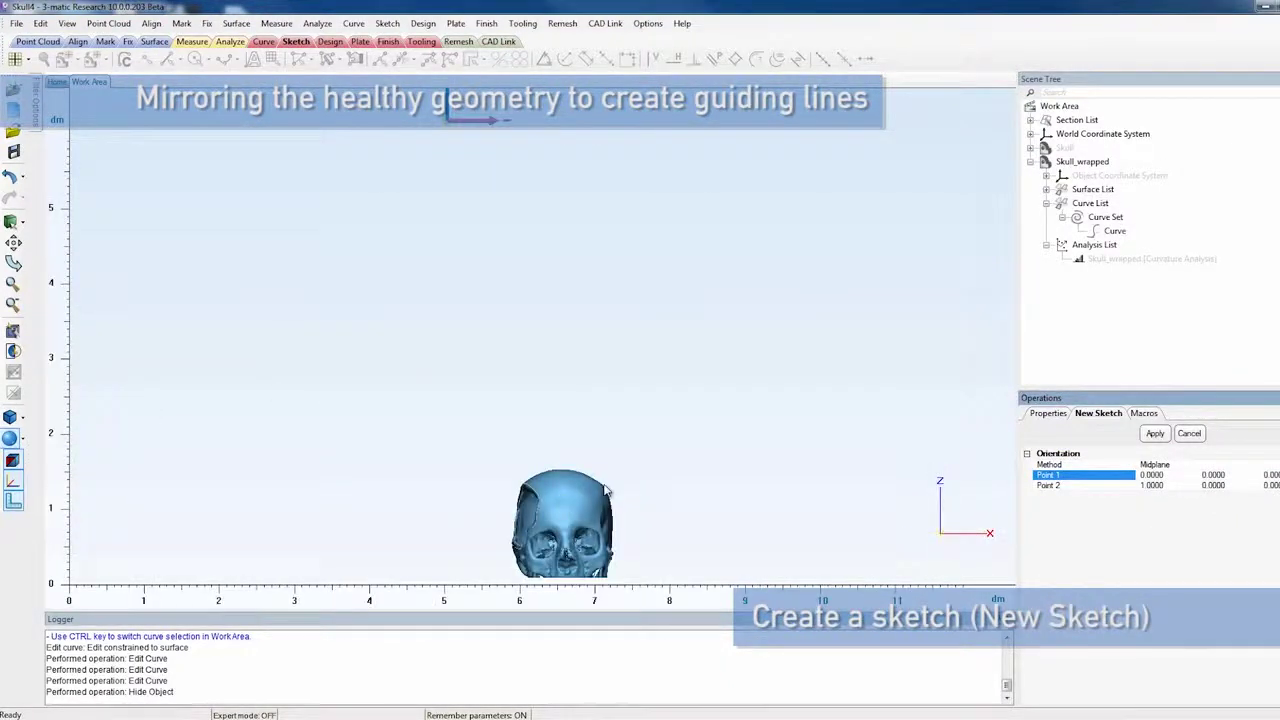
middle_click_drag(571, 552, 499, 423)
scroll(544, 422, "up", 7)
right_click_drag(500, 424, 508, 423)
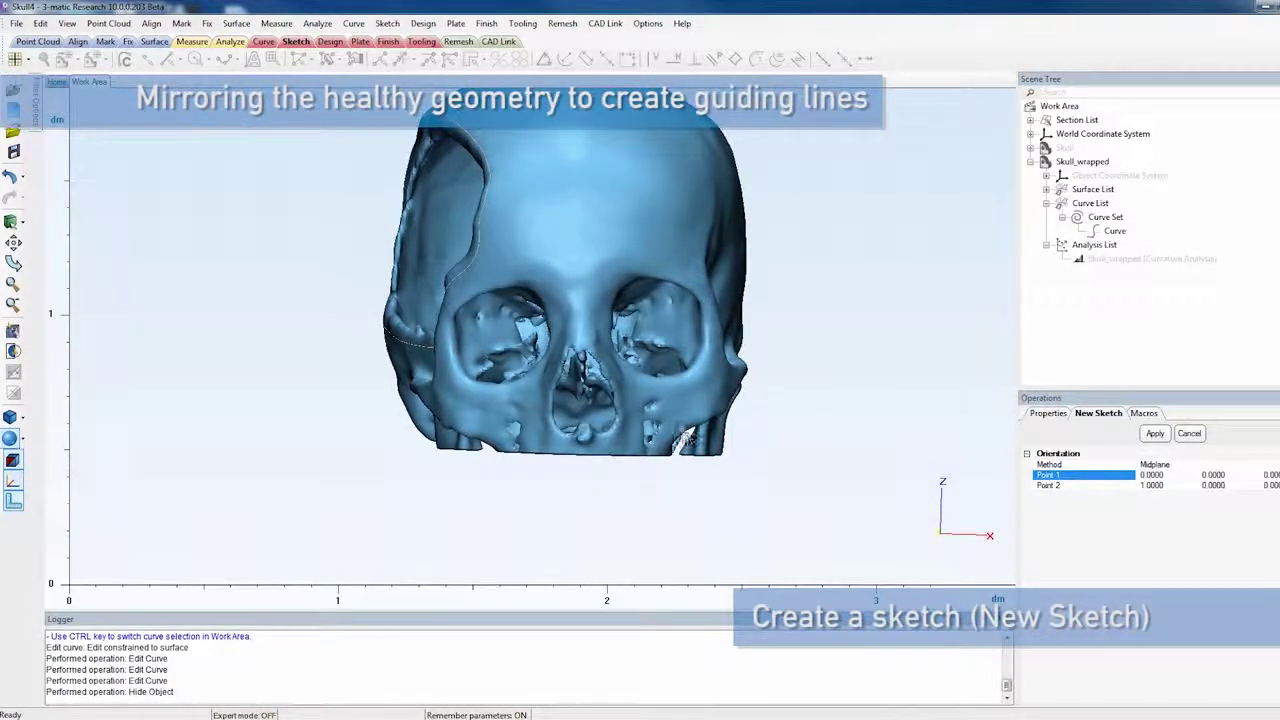
left_click(683, 436)
left_click(485, 447)
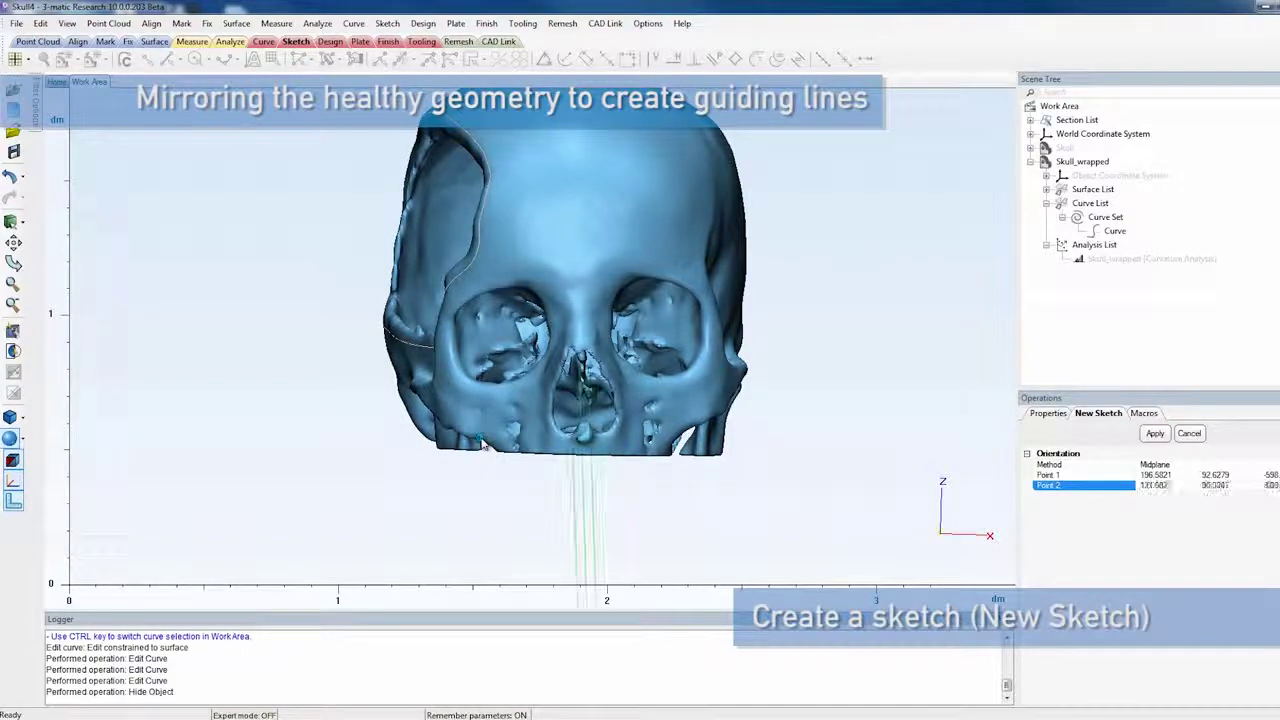
right_click_drag(950, 378, 716, 385)
left_click(1155, 433)
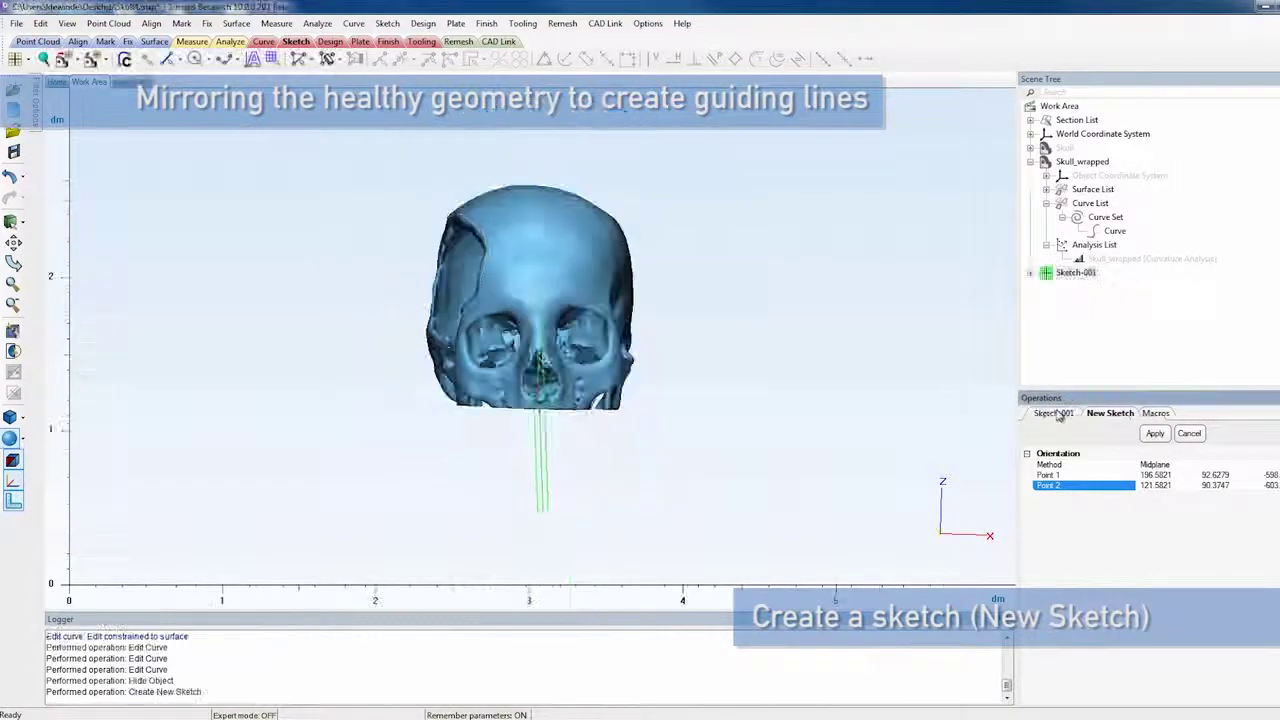
Set the new sketch's cell count to 100 by 100.
left_click(1170, 529)
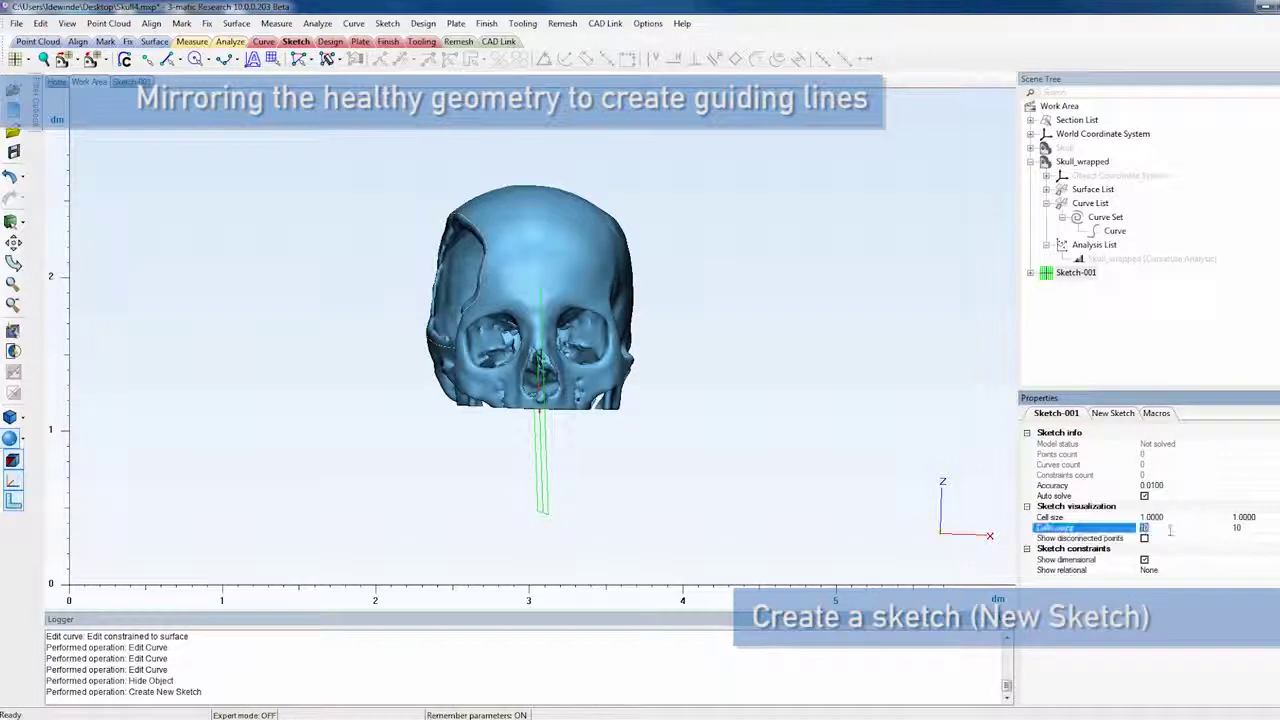
type("100")
left_click(1249, 527)
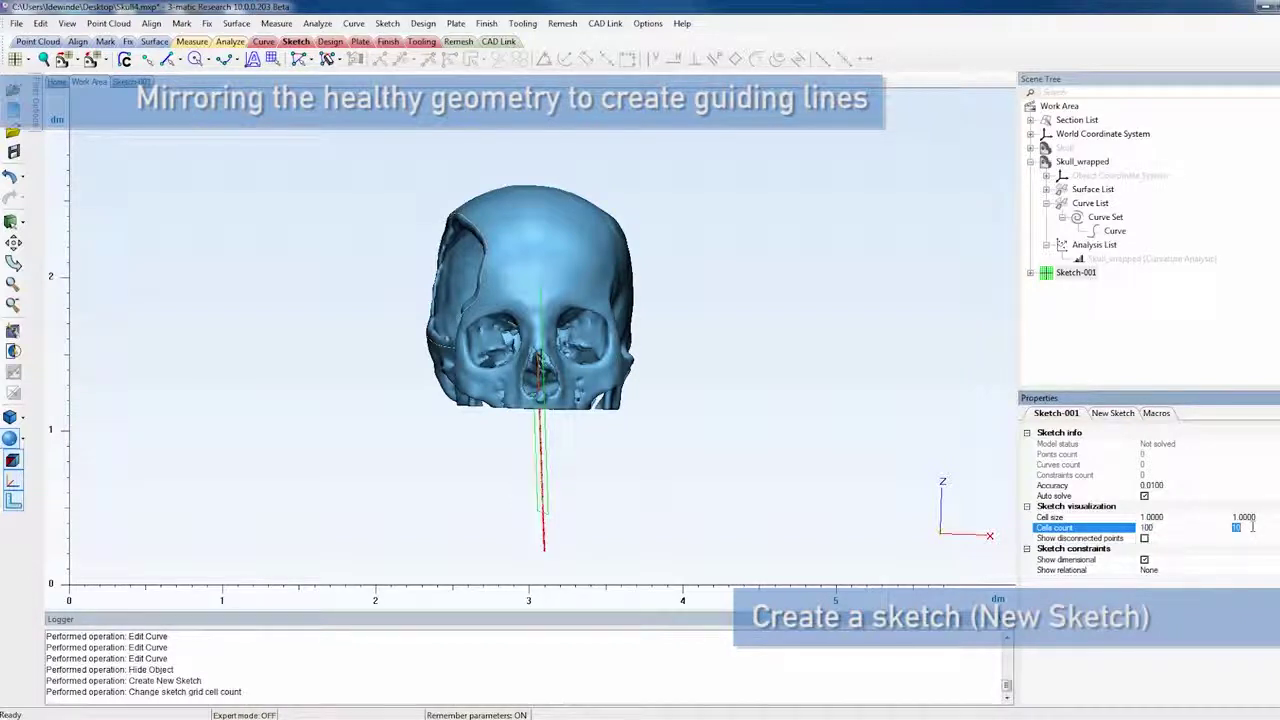
type("100")
key("Return")
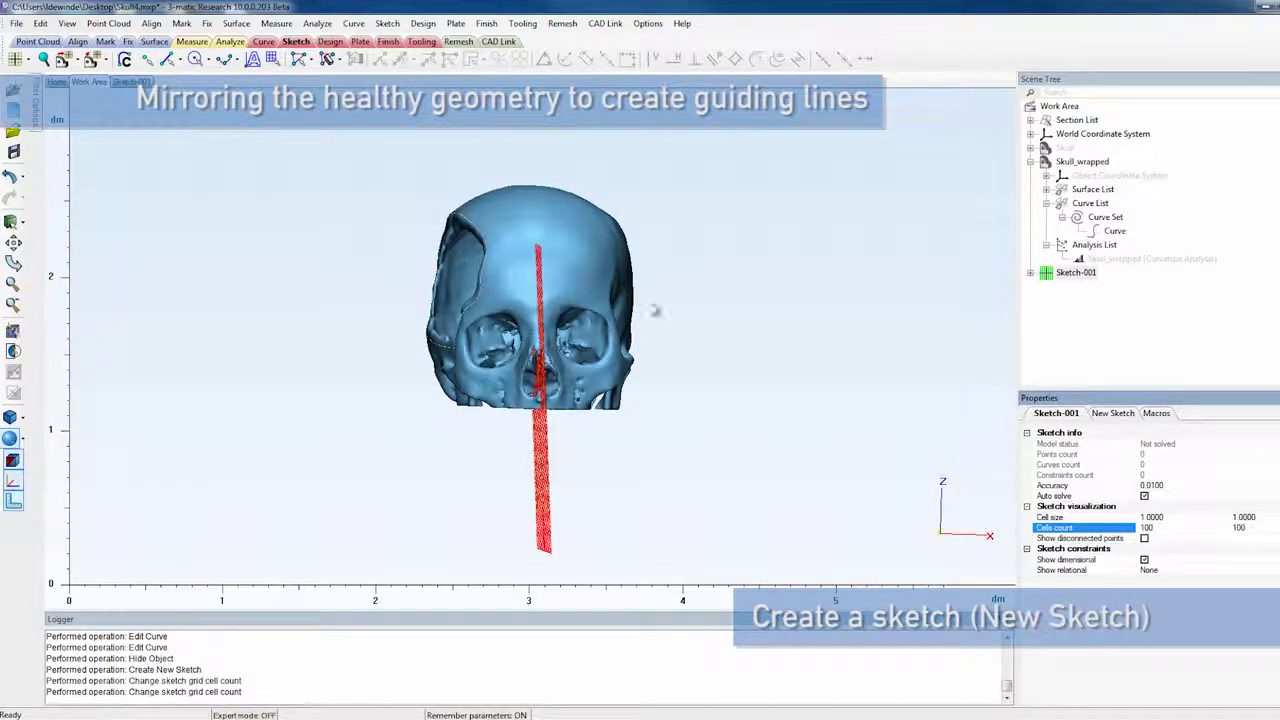
Start Interactive Translate and rename the midplane sketch as Sketch_Sagittal.
left_click(78, 42)
left_click(15, 60)
left_click(1086, 275)
type("Sketch_Sagittal")
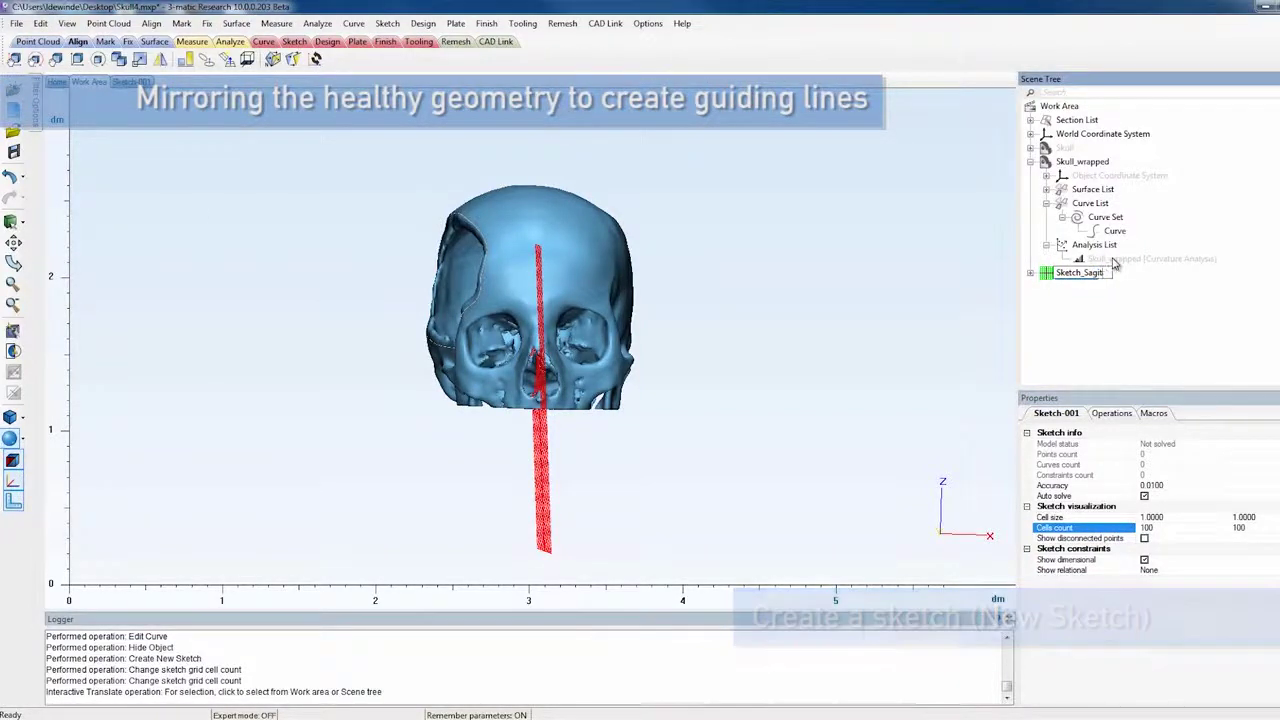
key("Return")
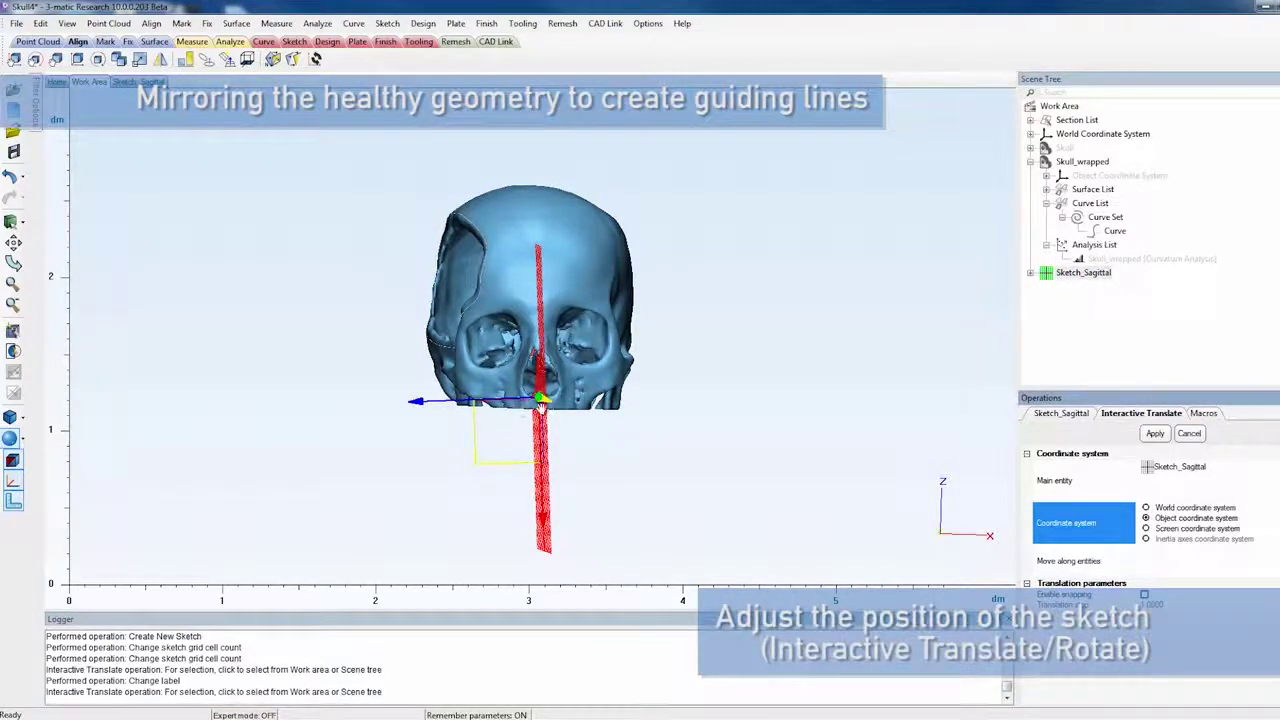
Move Sketch_Sagittal upward and toward the back of the head until it spans the whole skull, and apply the translation.
left_click_drag(546, 453, 545, 372)
right_click_drag(464, 459, 571, 460)
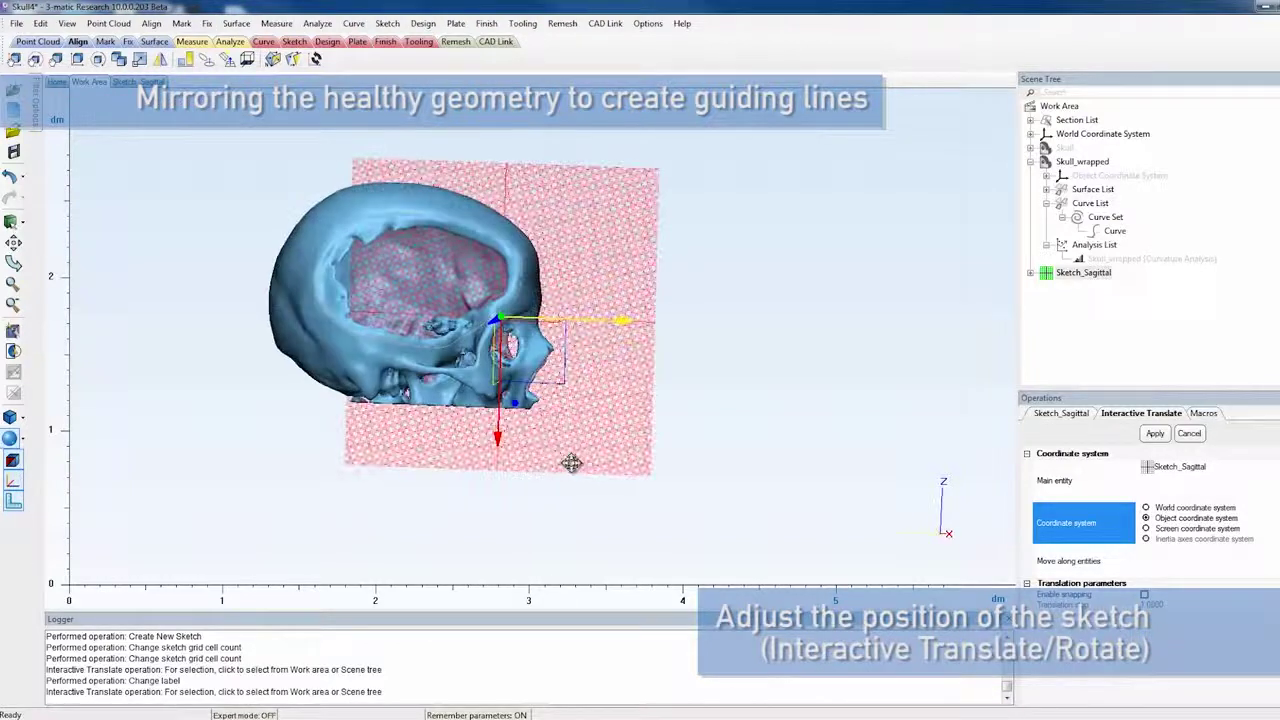
mouse_move(569, 317)
left_mouse_down()
mouse_move(518, 316)
mouse_move(532, 317)
left_mouse_up()
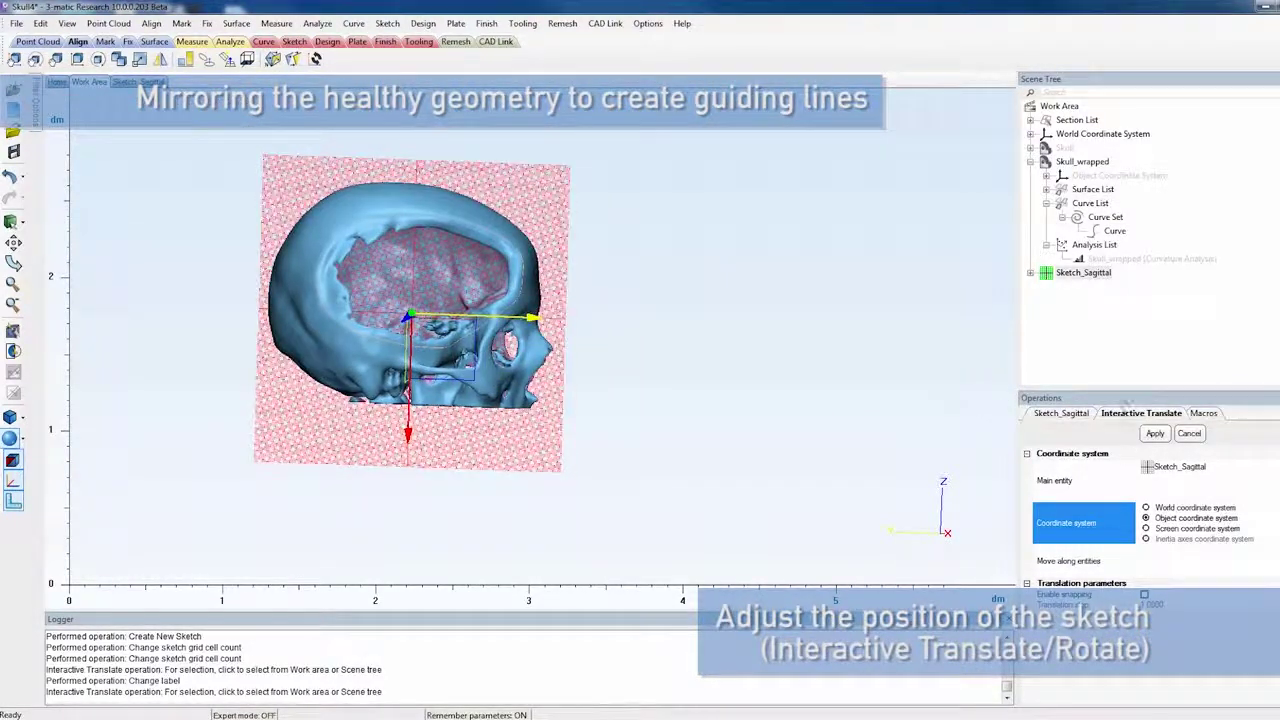
left_click(1155, 433)
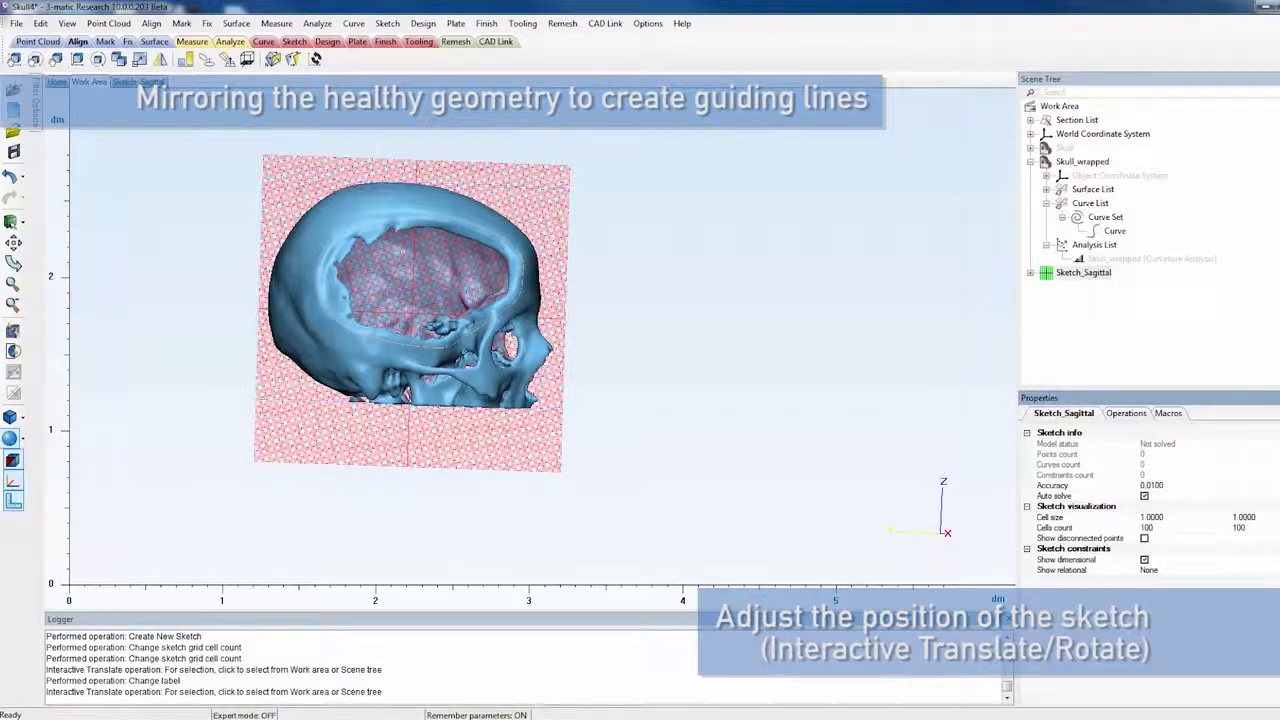
Start Interactive Rotate on Sketch_Sagittal in the object coordinate system and tilt it slightly to follow the facial midline from the front.
left_click(35, 60)
left_click(1080, 273)
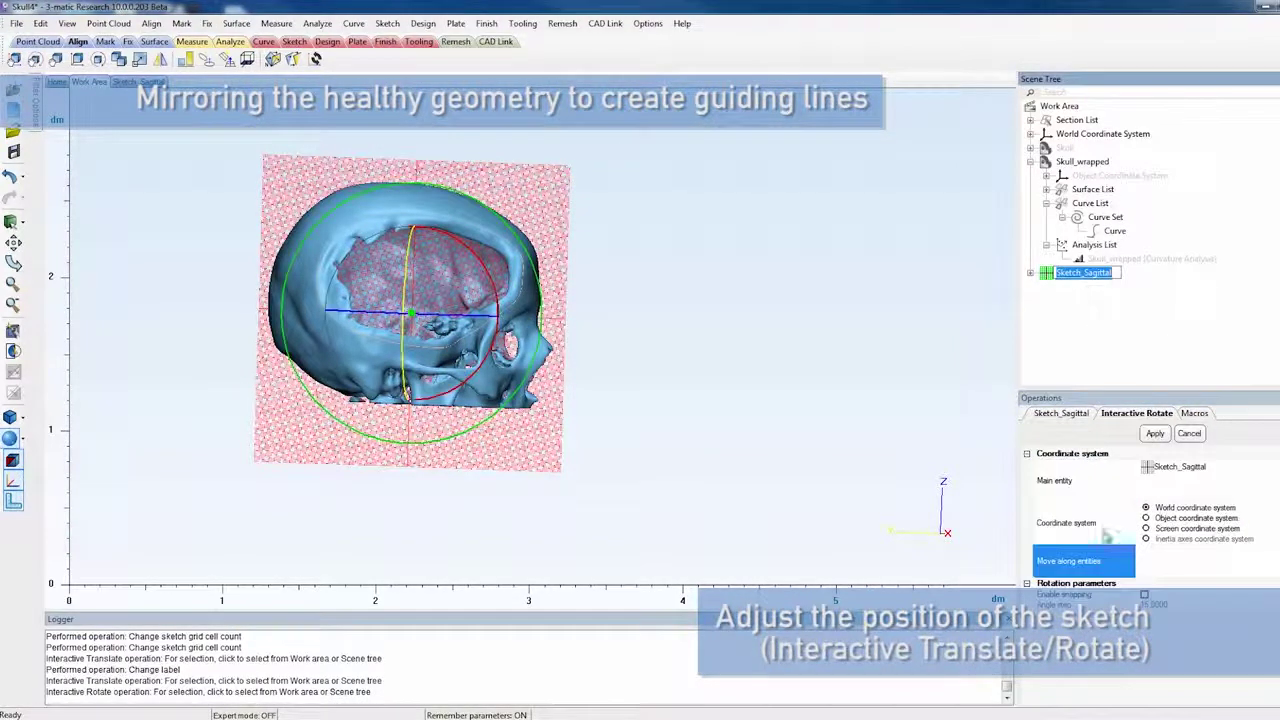
left_click(1146, 518)
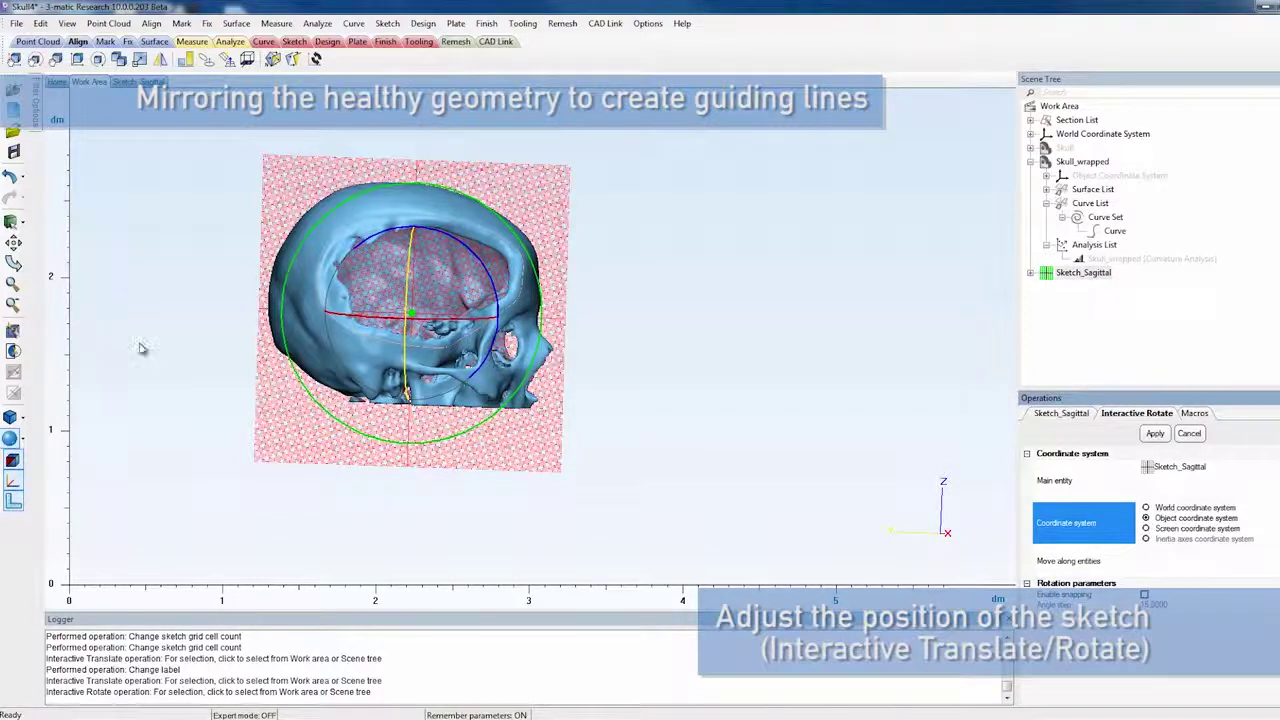
left_click(18, 418)
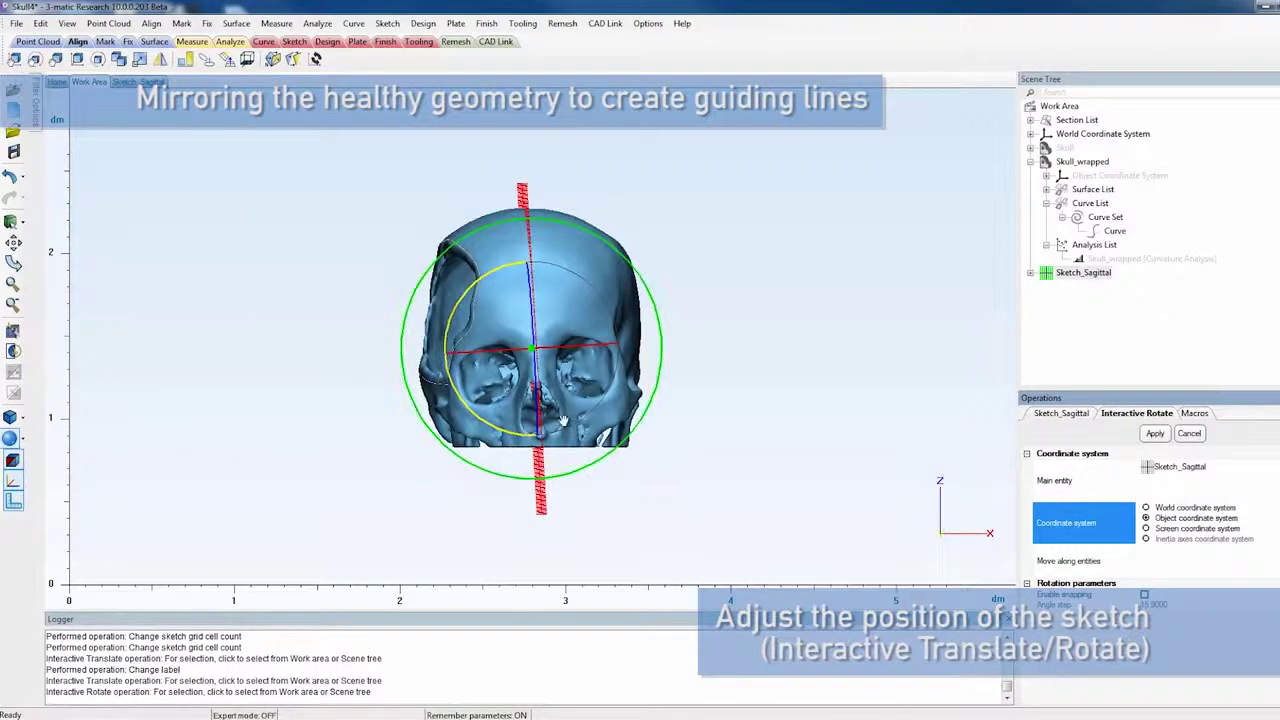
scroll(548, 421, "up", 3)
mouse_move(548, 421)
right_mouse_down()
mouse_move(520, 423)
mouse_move(534, 446)
mouse_move(541, 431)
right_mouse_up()
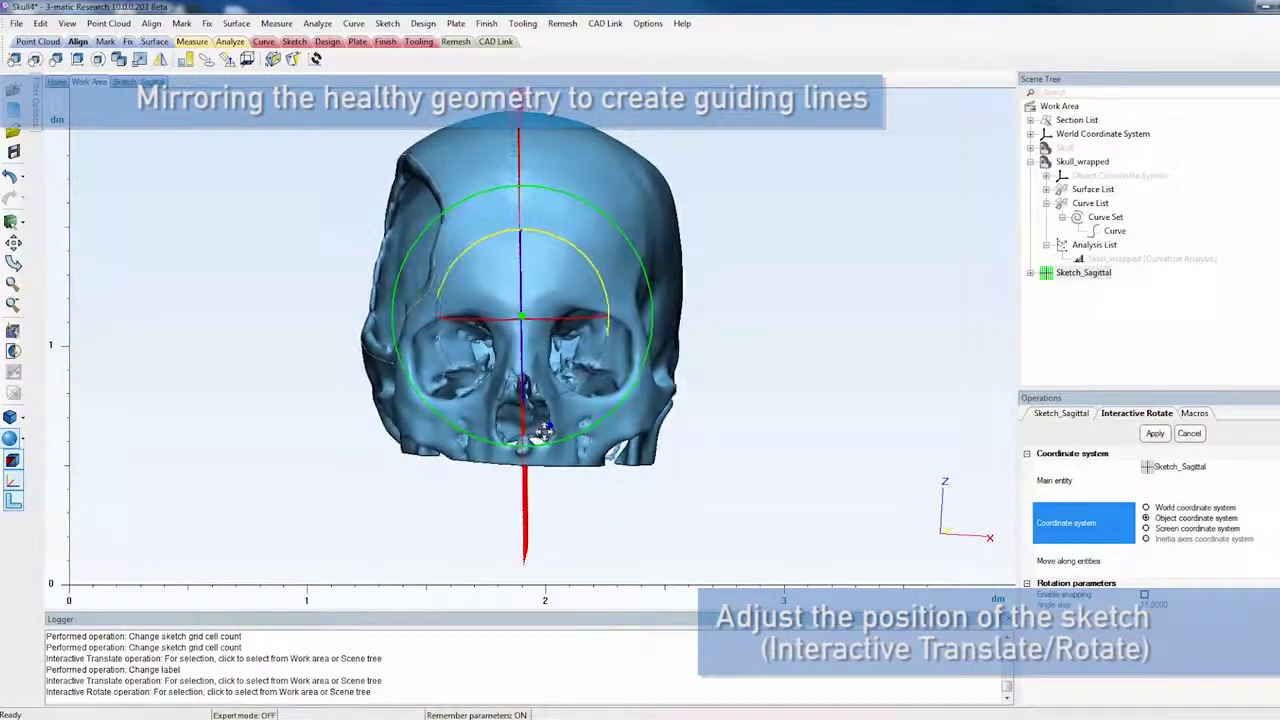
scroll(530, 428, "down", 2)
left_click_drag(647, 289, 647, 291)
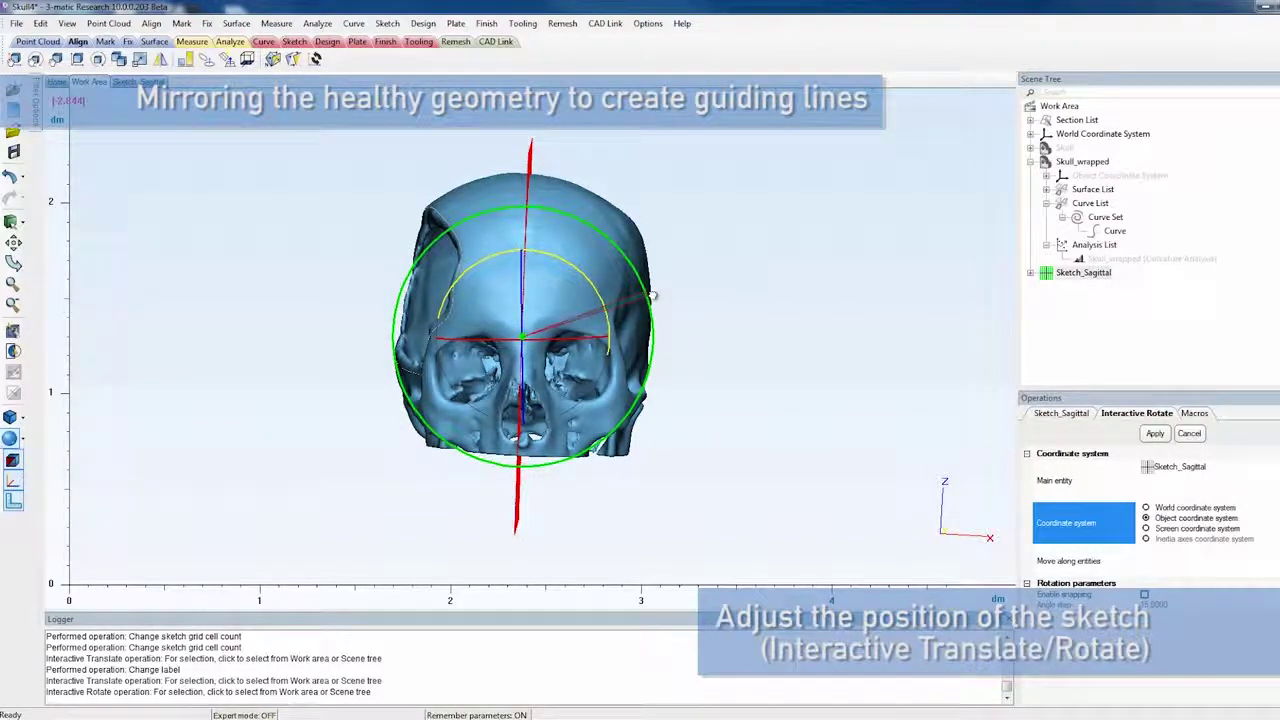
Rotate Sketch_Sagittal slightly as seen from above so it follows the midline of the skull's top.
right_click_drag(455, 189, 469, 317)
scroll(493, 301, "down", 3)
middle_click_drag(493, 301, 495, 295)
mouse_move(495, 295)
right_mouse_down()
mouse_move(497, 334)
mouse_move(506, 296)
right_mouse_up()
scroll(506, 296, "up", 1)
middle_click_drag(507, 303, 511, 404)
scroll(530, 397, "up", 1)
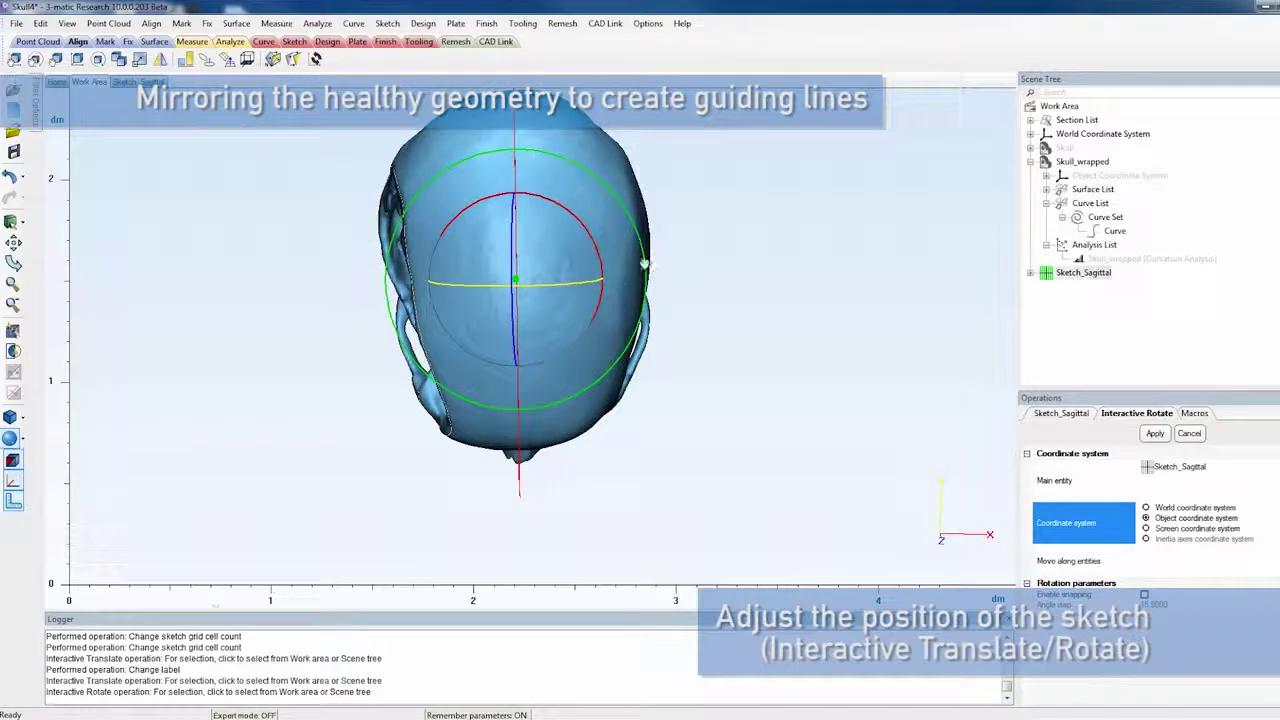
left_click_drag(644, 258, 644, 260)
Check Sketch_Sagittal against the facial midline from the front and finish the rotation.
scroll(611, 451, "up", 1)
scroll(611, 451, "down", 3)
middle_click_drag(588, 458, 586, 405)
right_click_drag(585, 405, 543, 233)
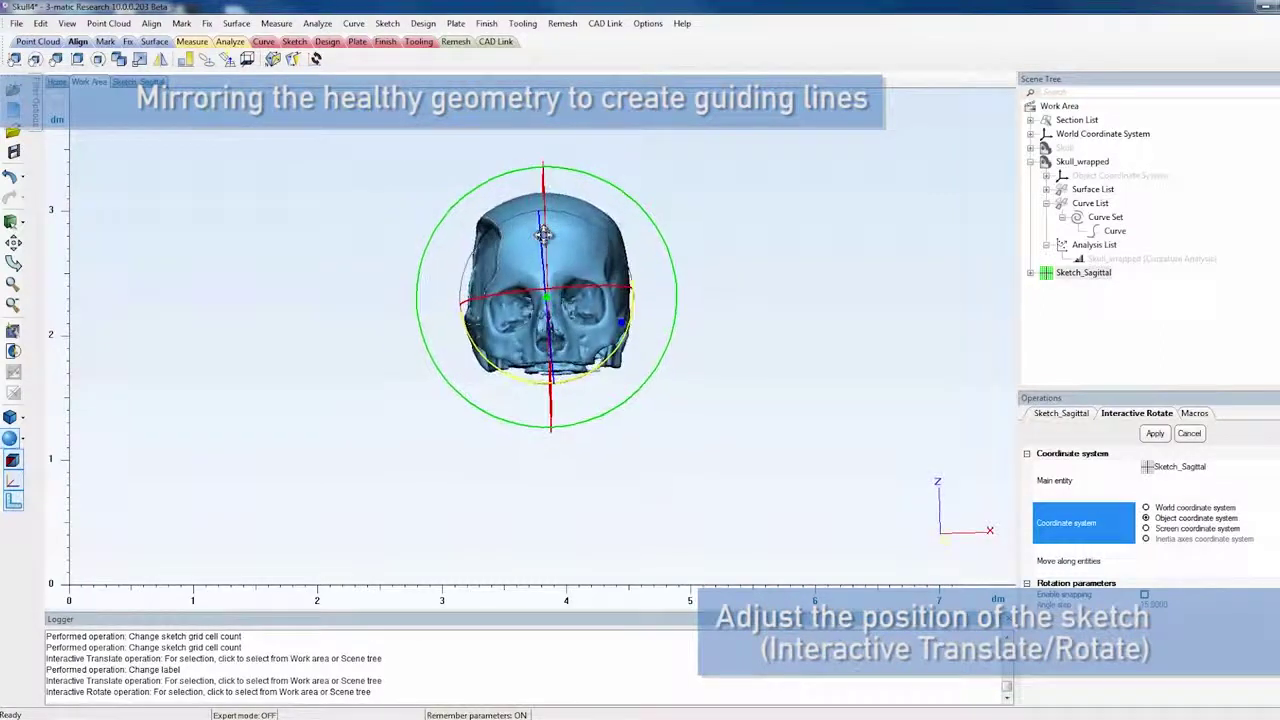
scroll(546, 256, "up", 2)
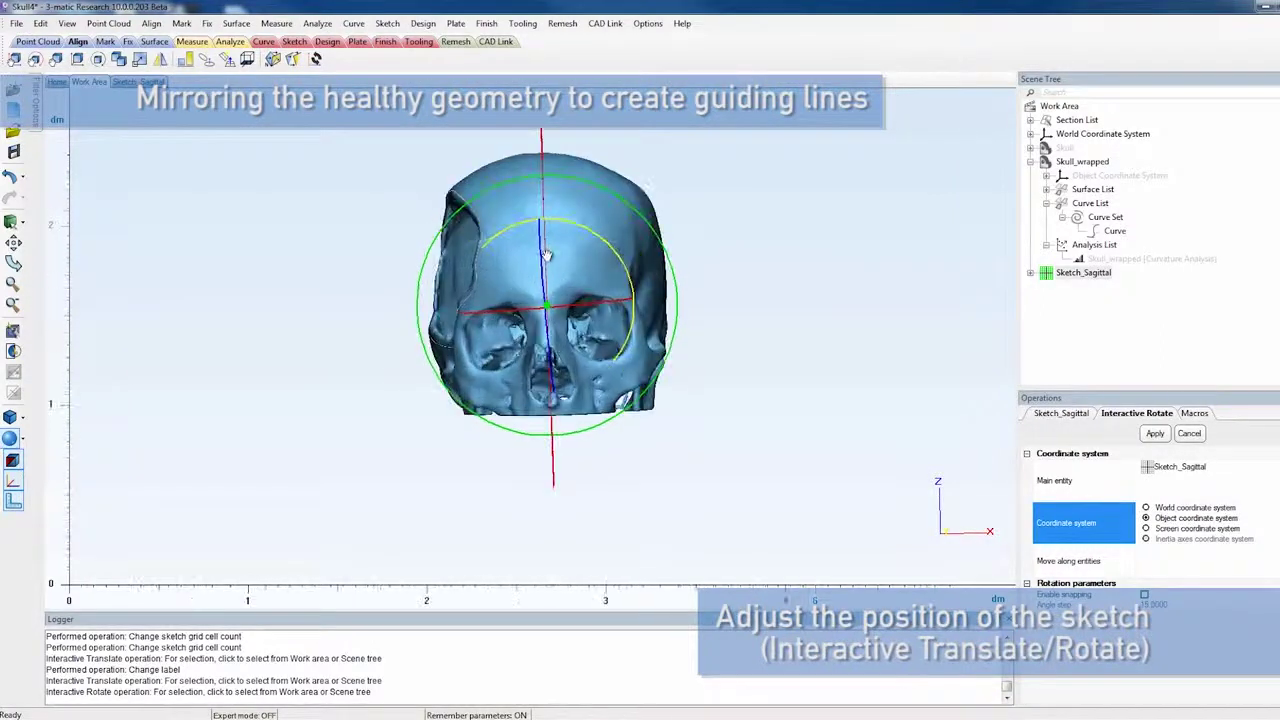
mouse_move(598, 401)
right_mouse_down()
mouse_move(584, 394)
mouse_move(610, 400)
mouse_move(600, 404)
right_mouse_up()
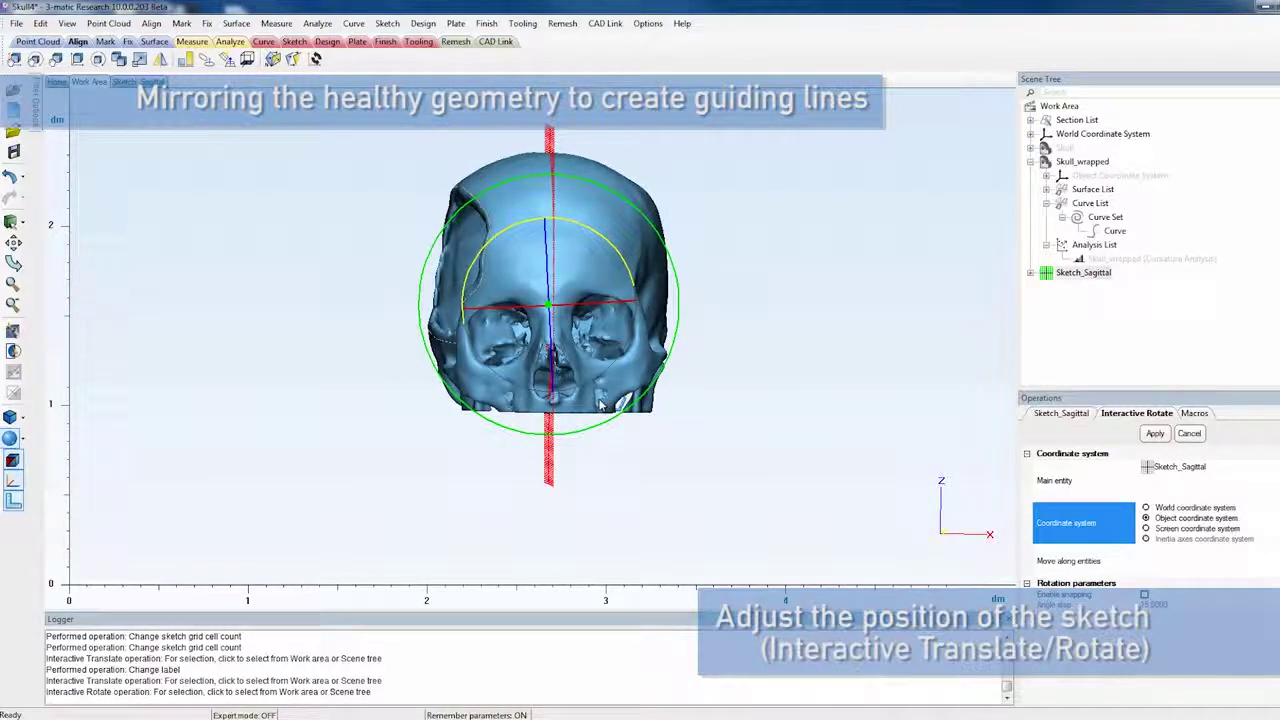
scroll(600, 404, "up", 1)
right_click_drag(598, 386, 593, 385)
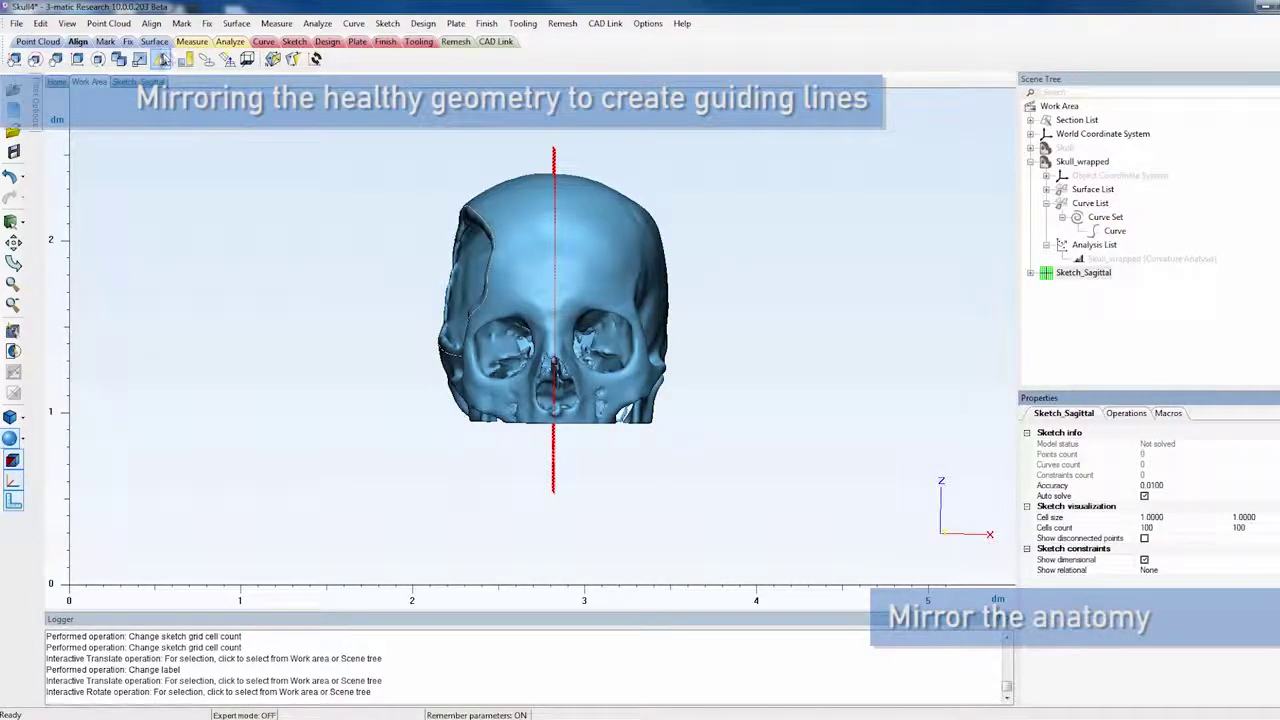
Mirror Skull_wrapped as a copy across the Sketch_Sagittal plane.
left_click(162, 59)
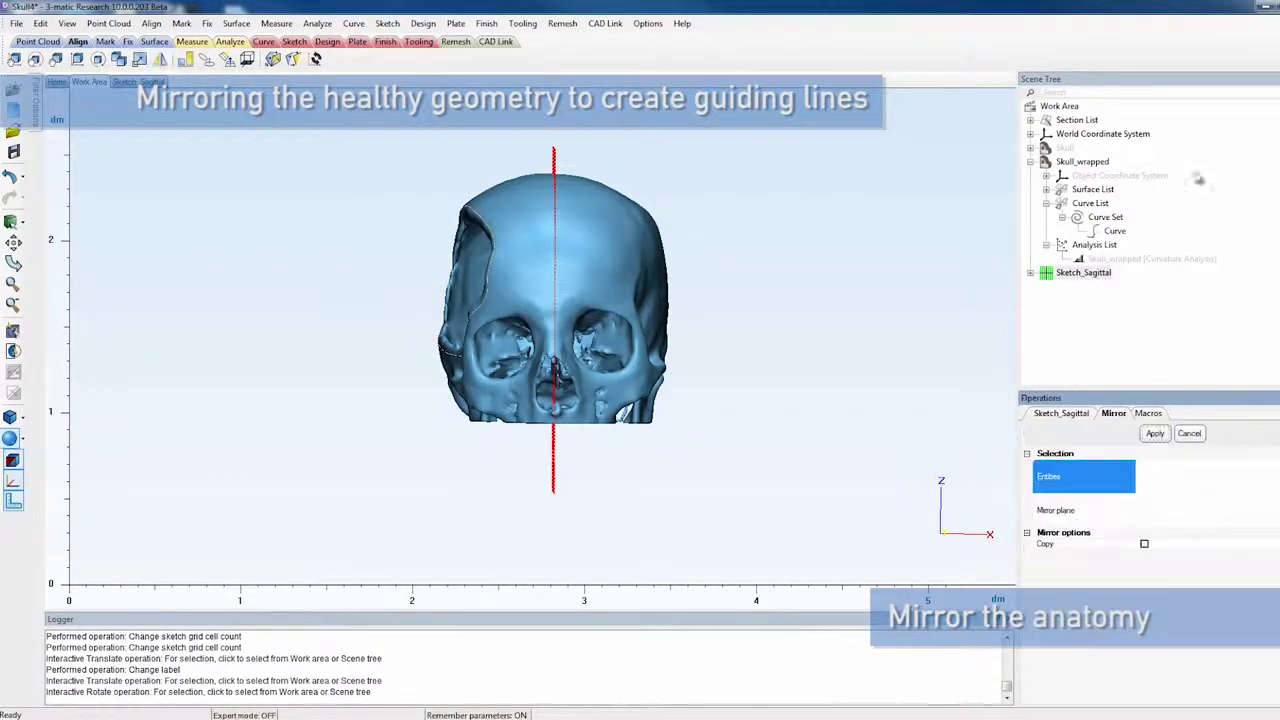
left_click(1082, 161)
left_click(1065, 518)
left_click(1080, 273)
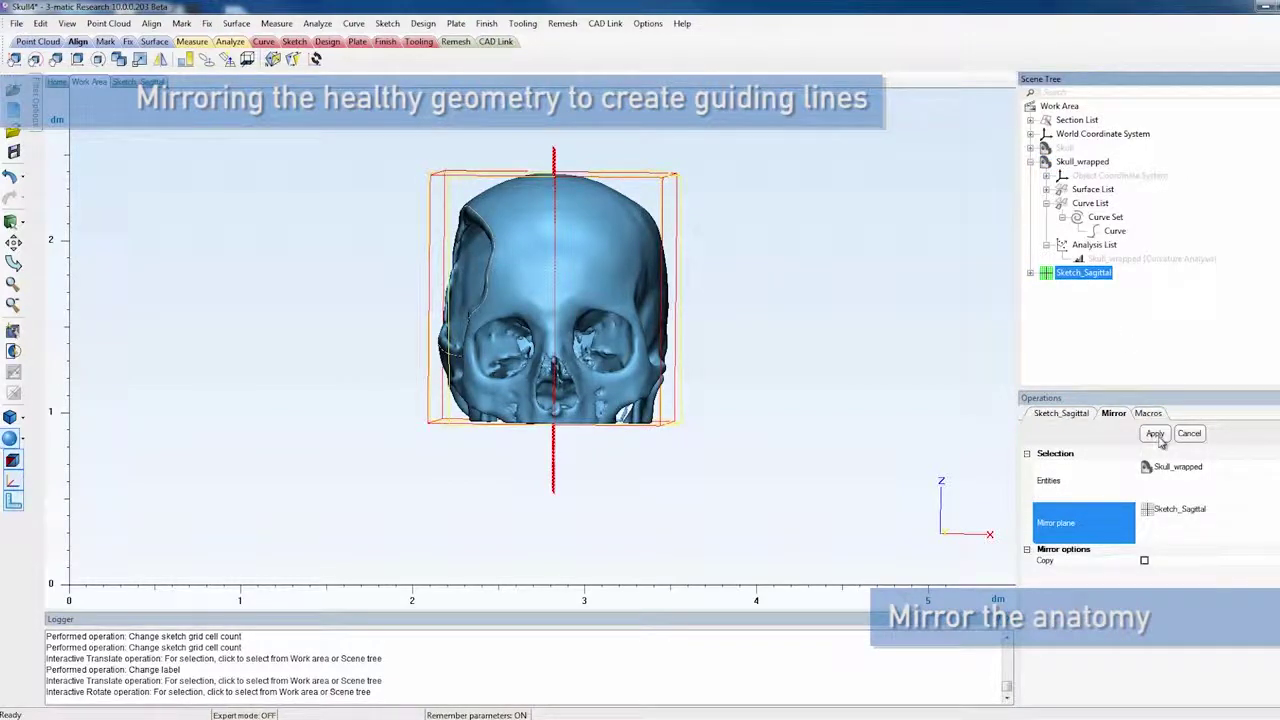
left_click(1144, 561)
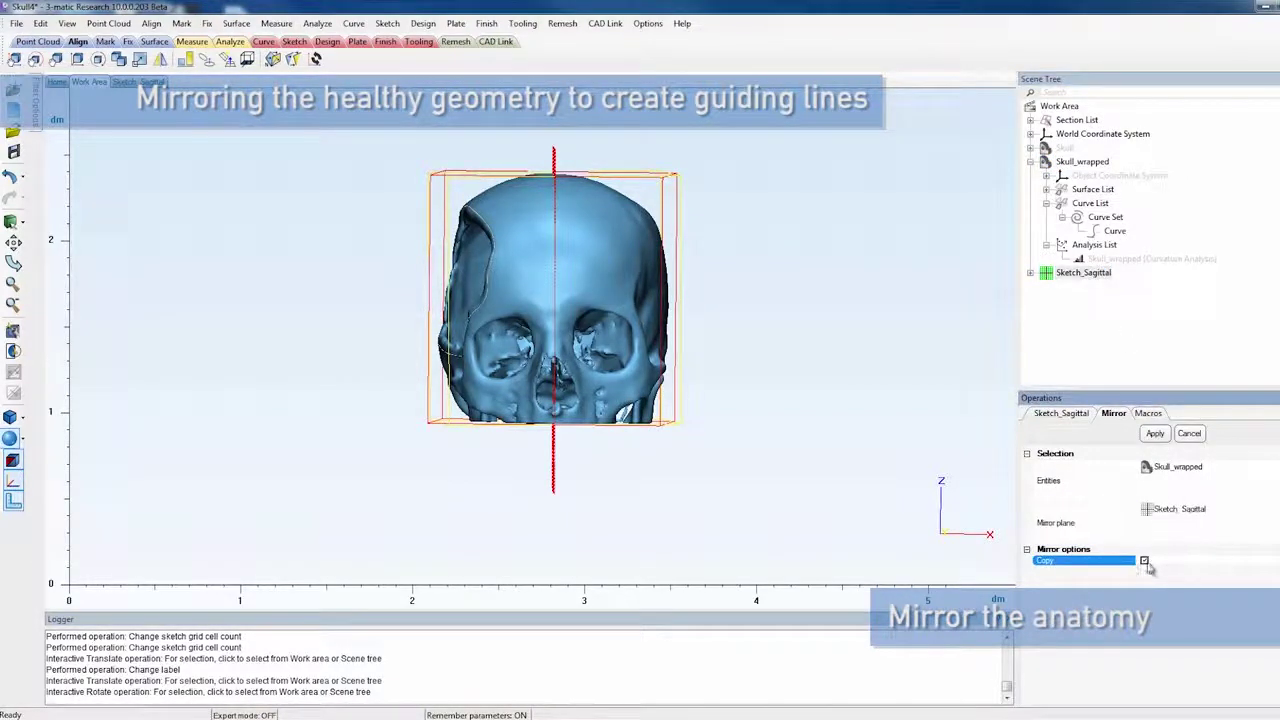
left_click(1150, 435)
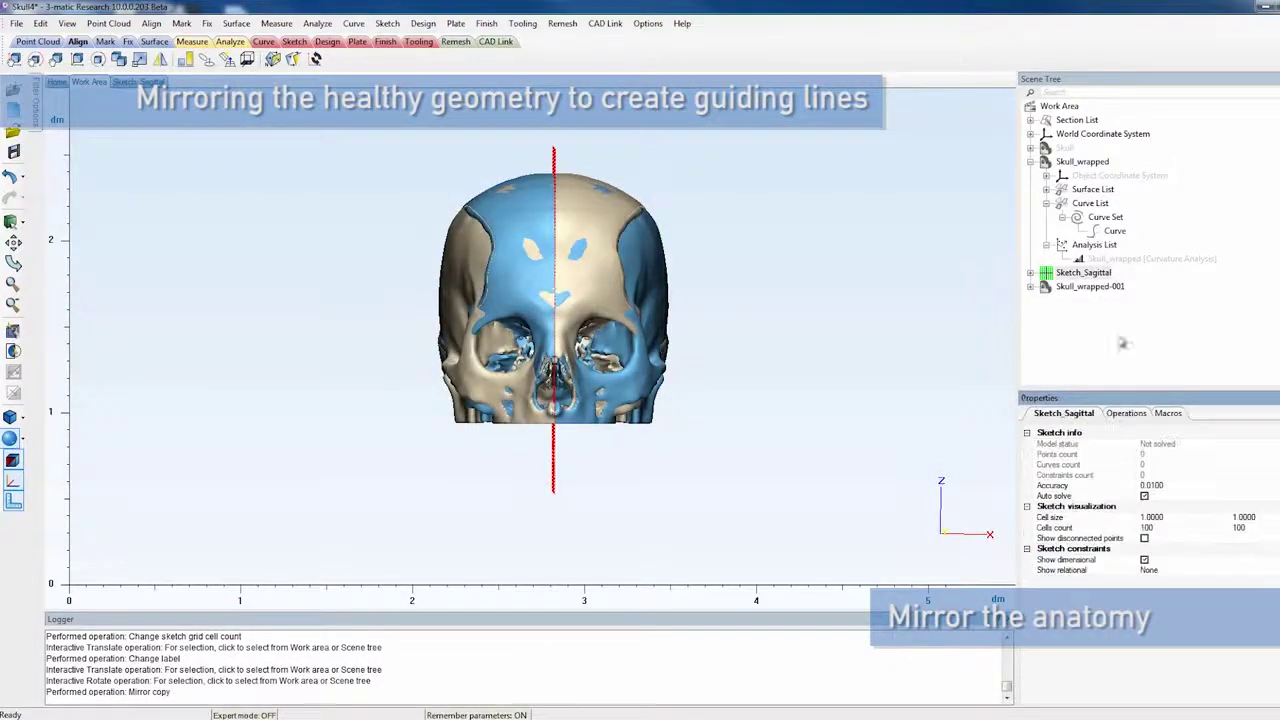
Rename the mirrored skull copy as Skull_Mirrored.
left_click(1122, 288)
left_click(1128, 288)
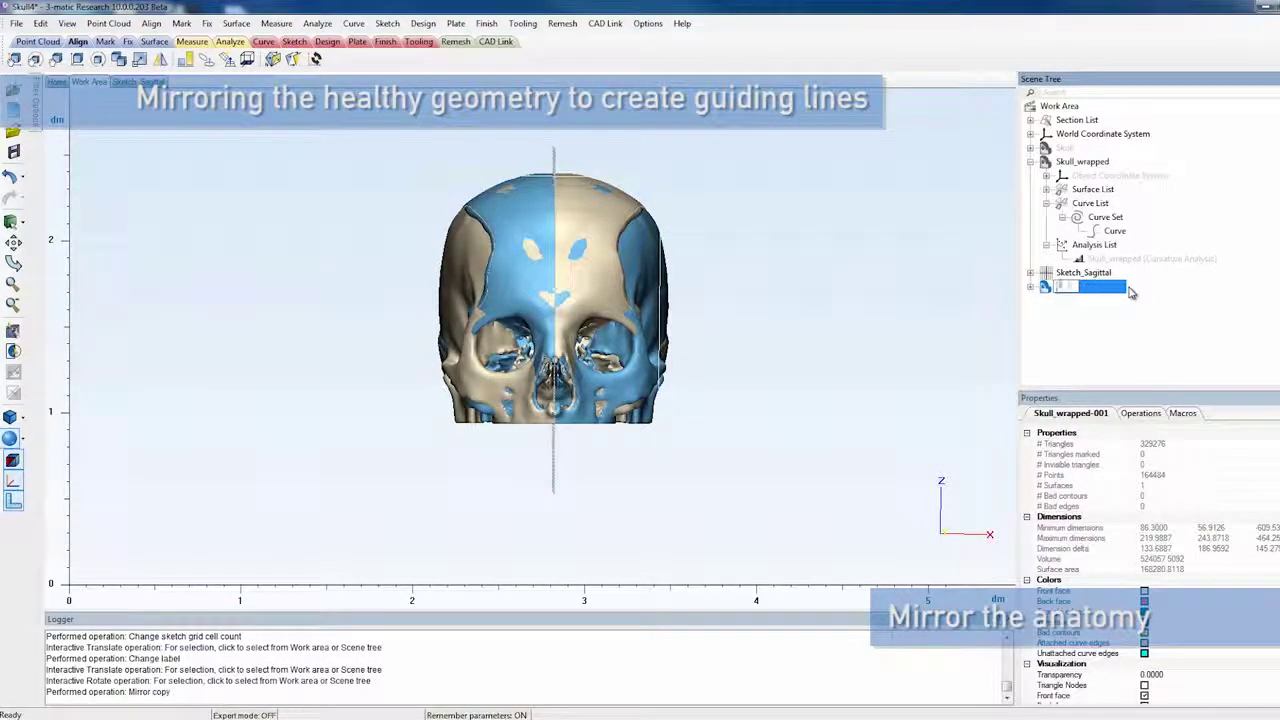
type("Skull_Mirrored")
left_click(523, 471)
Duplicate Sketch_Sagittal and rename the duplicate as Sketch_Coronal.
right_click(1082, 274)
left_click(1138, 311)
left_click(1092, 301)
left_click(1092, 301)
type("Sketch_")
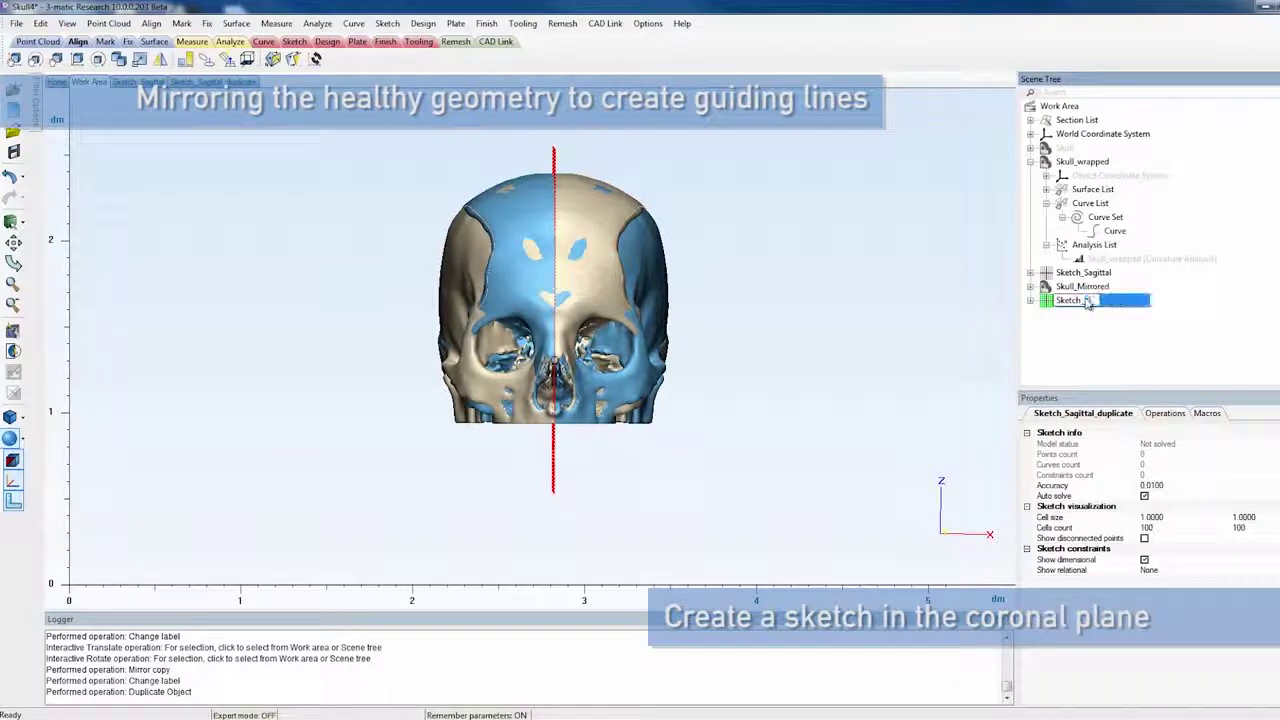
left_click(1071, 354)
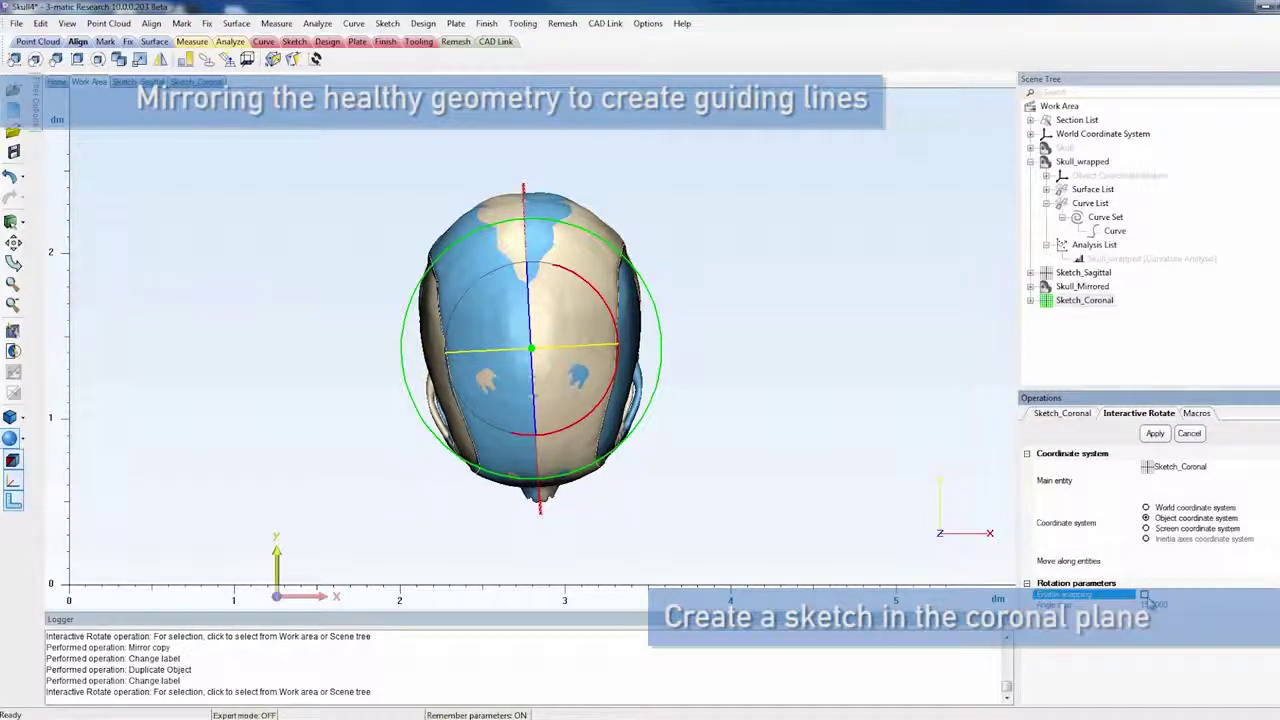
Rotate Sketch_Coronal interactively by 90 degrees, using a 90-degree snapping step, so it stands perpendicular to the sagittal plane.
left_click(1156, 605)
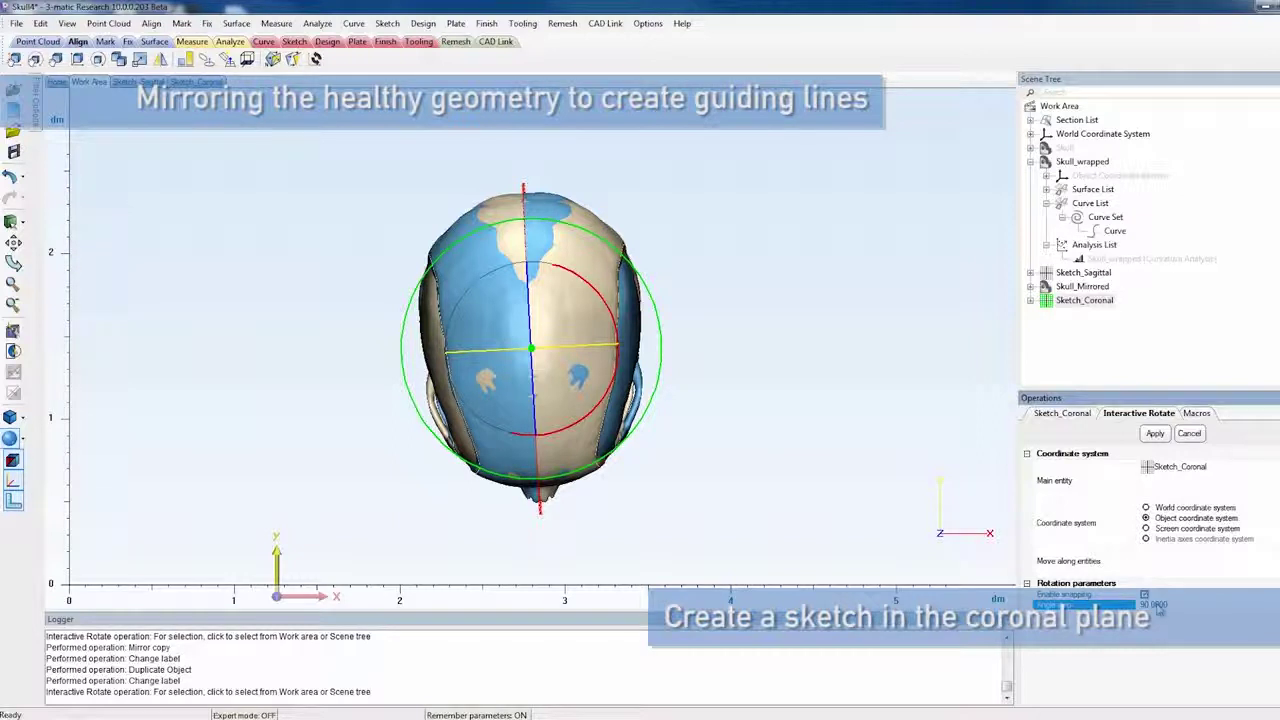
left_click_drag(659, 266, 610, 499)
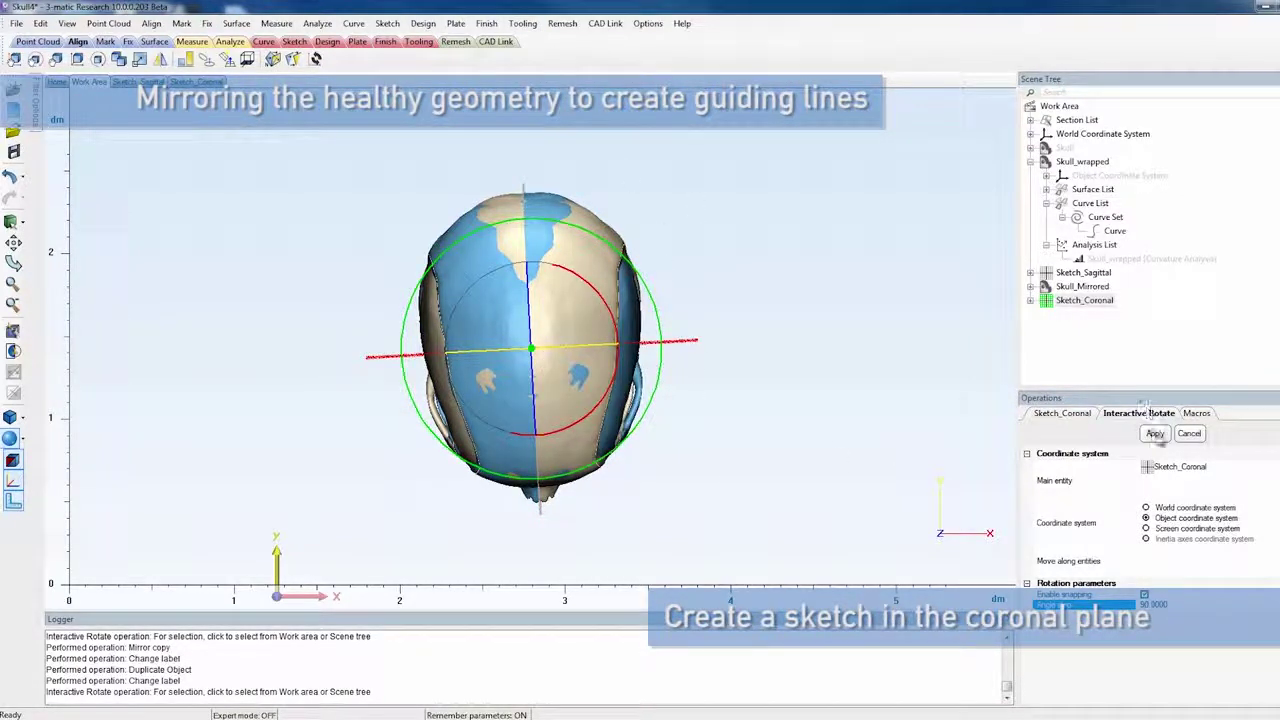
left_click(1158, 436)
left_click(1198, 436)
Translate Sketch_Coronal along its normal by about 9.5 mm toward the face so it crosses the middle of the defect.
mouse_move(597, 457)
right_mouse_down()
mouse_move(609, 328)
mouse_move(694, 264)
mouse_move(741, 308)
right_mouse_up()
middle_click_drag(503, 484, 489, 272)
scroll(489, 272, "up", 2)
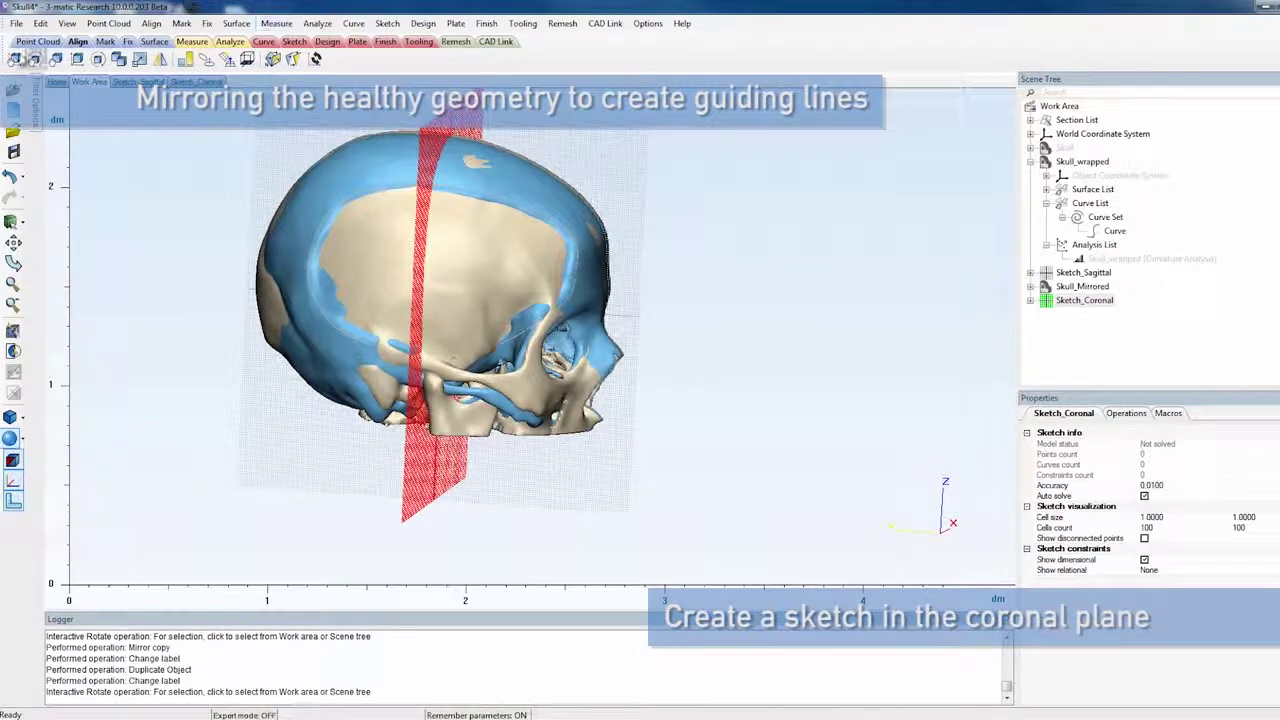
left_click(14, 58)
left_click(1088, 300)
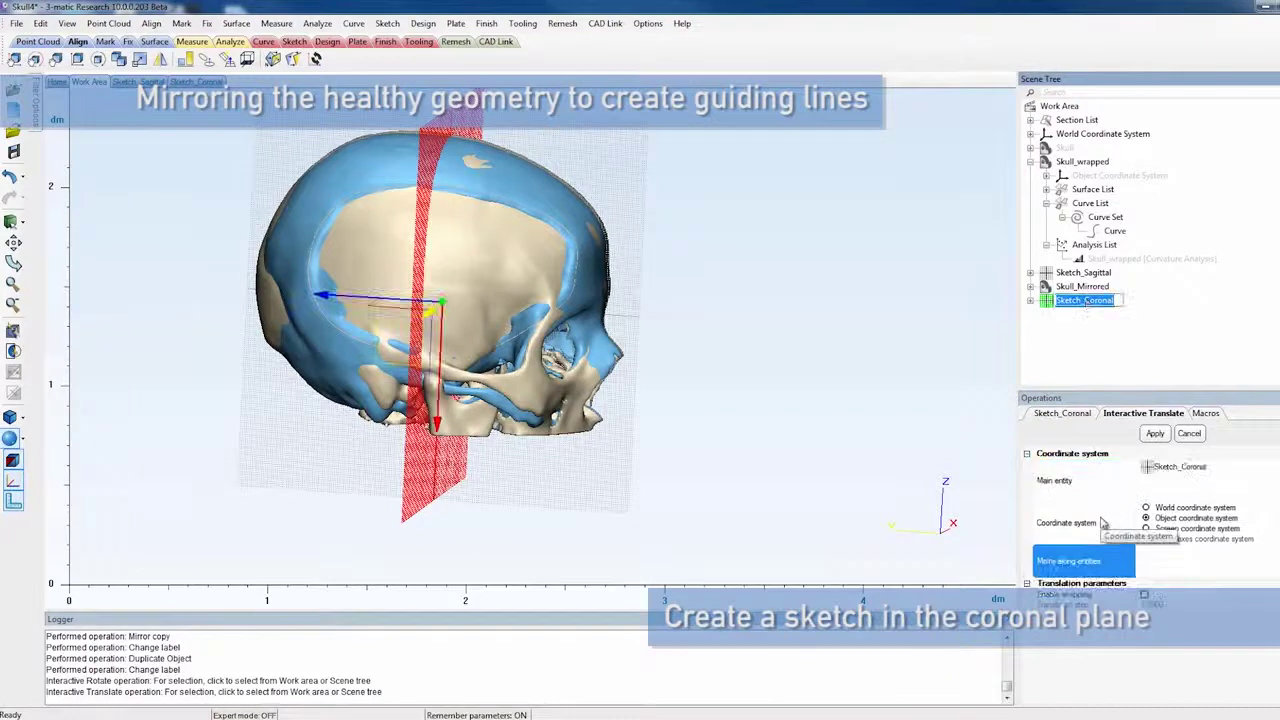
left_click(1103, 523)
right_click_drag(385, 306, 405, 291)
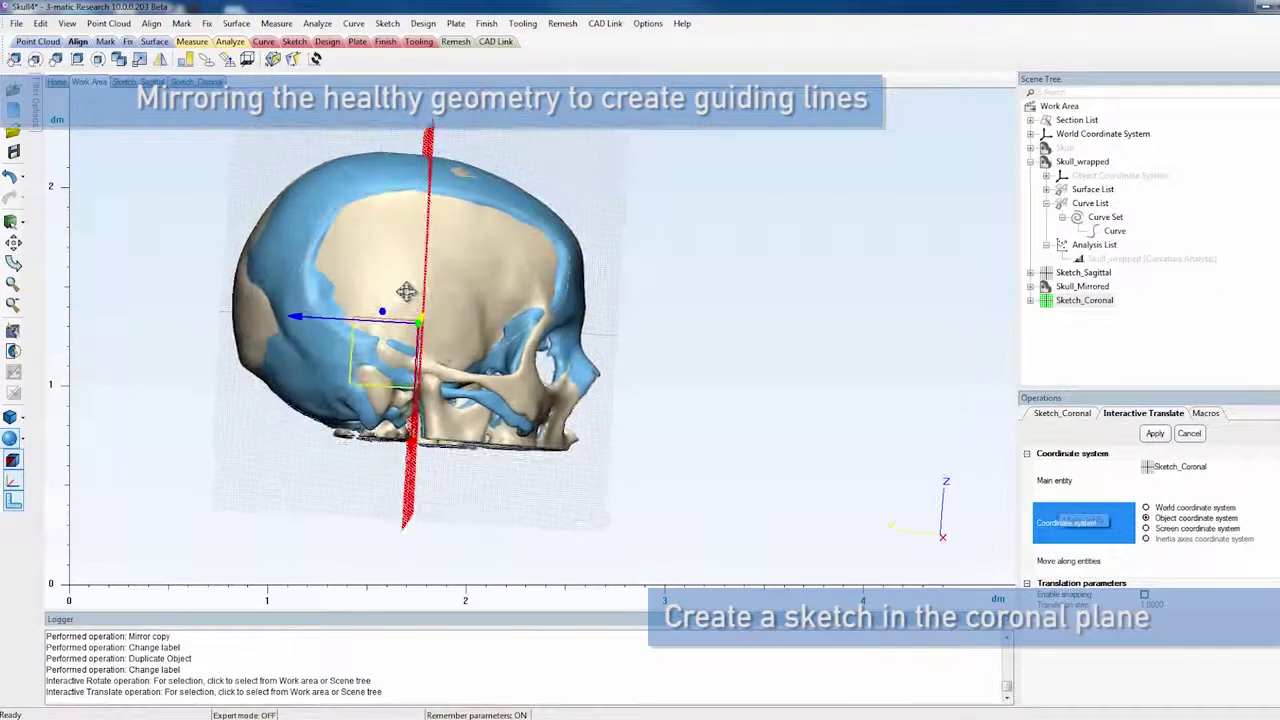
left_click_drag(302, 310, 321, 315)
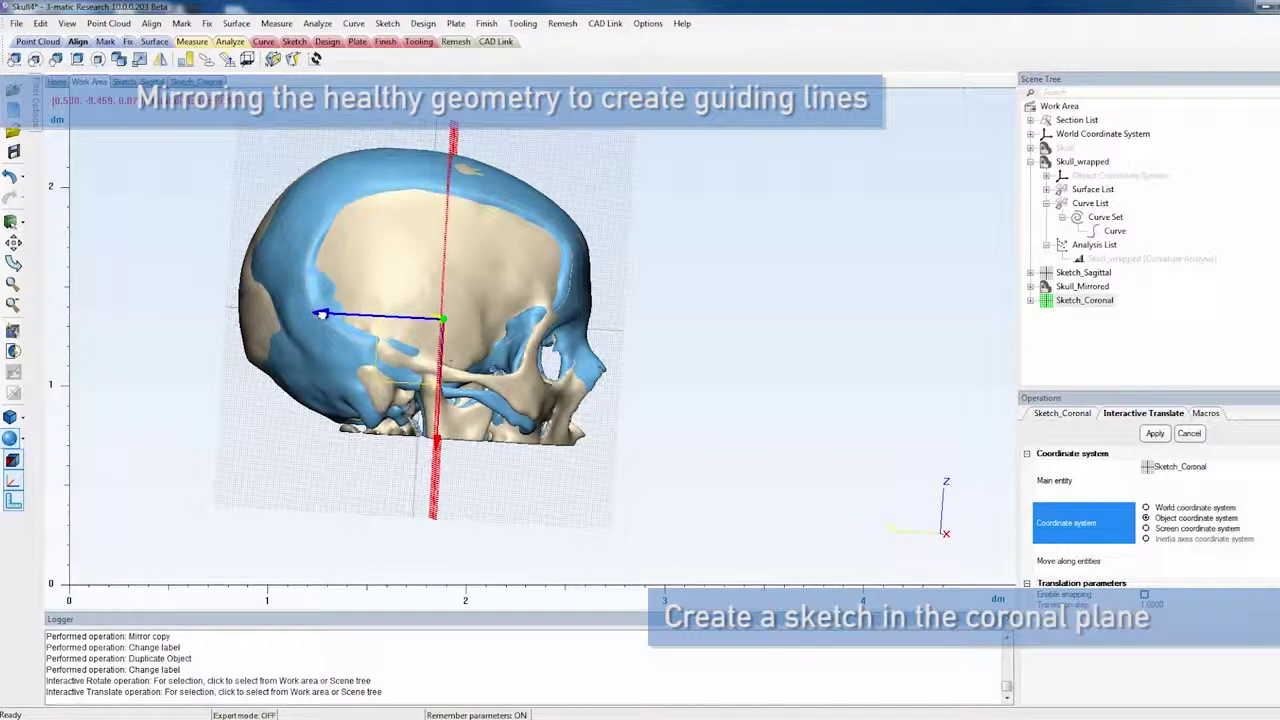
left_click(1155, 433)
Hide Sketch_Sagittal and collapse the Skull_wrapped entry in the scene tree.
mouse_move(657, 343)
right_mouse_down()
mouse_move(500, 263)
mouse_move(436, 337)
mouse_move(466, 269)
mouse_move(477, 317)
right_mouse_up()
right_click(1108, 275)
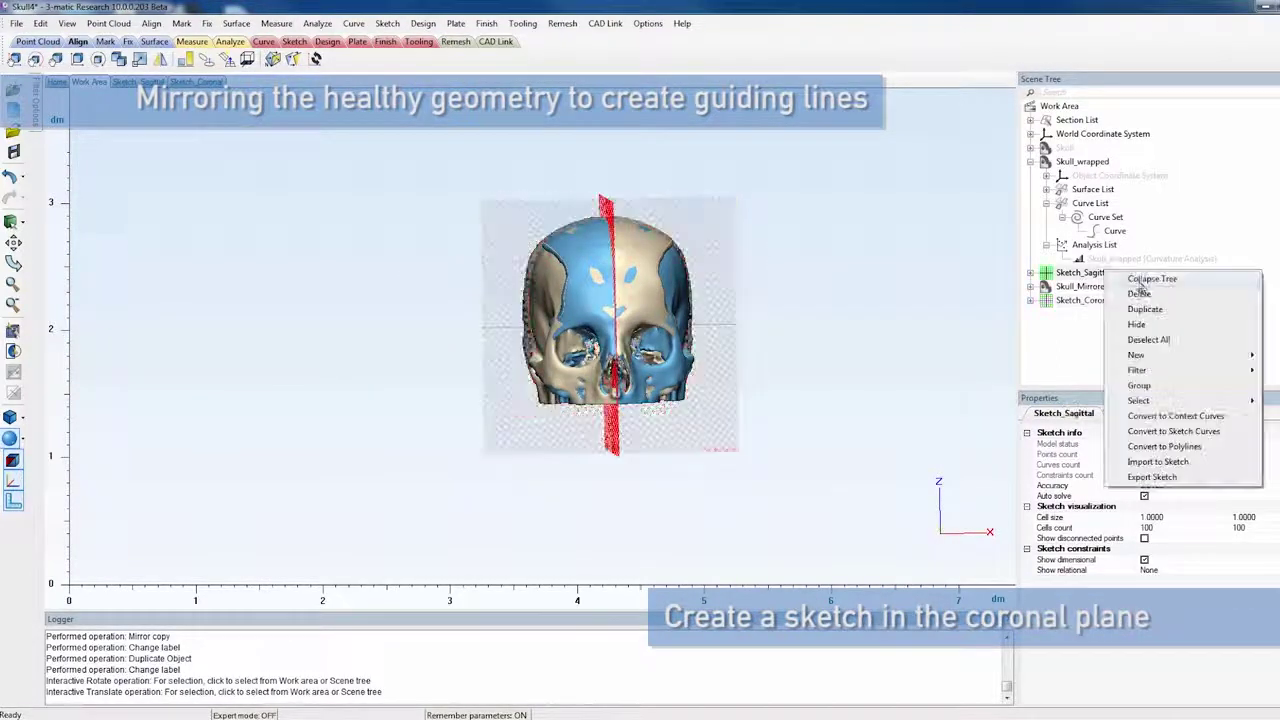
left_click(1110, 316)
left_click(1031, 163)
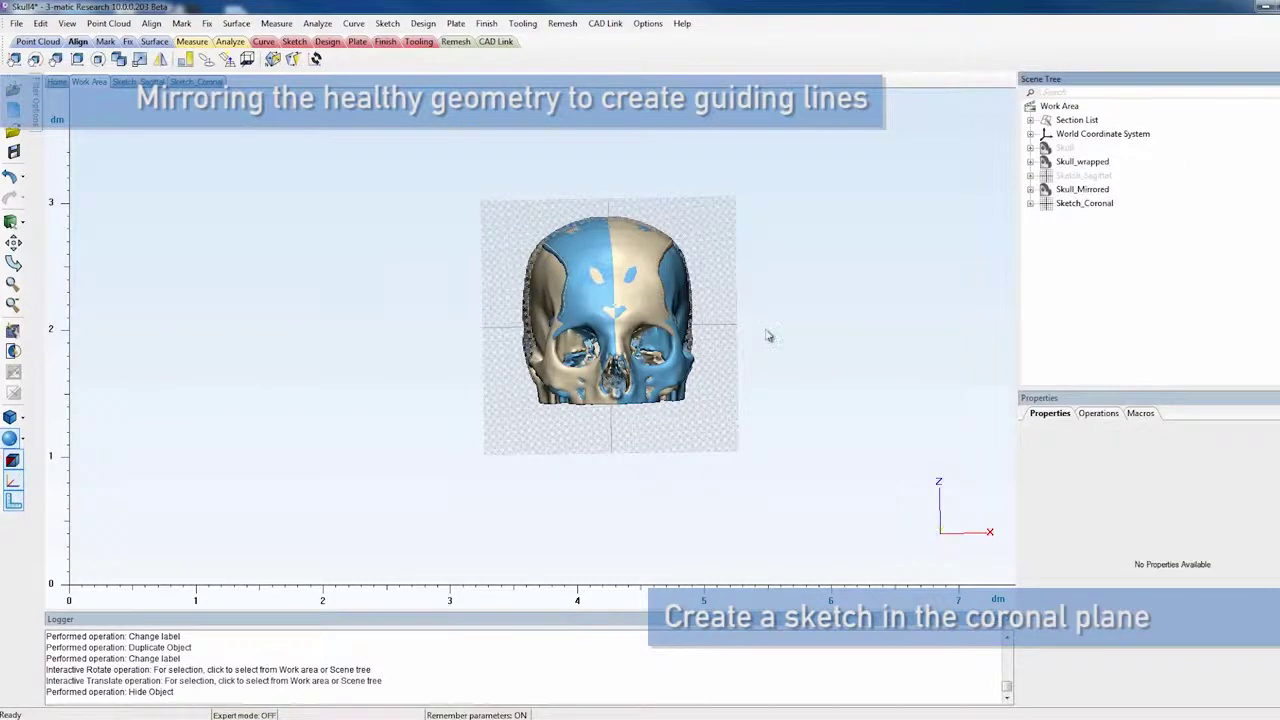
Try shifting Skull_Mirrored sideways with Interactive Translate to fit it better to the original skull.
scroll(558, 318, "down", 2)
scroll(558, 318, "up", 6)
middle_click_drag(562, 325, 431, 343)
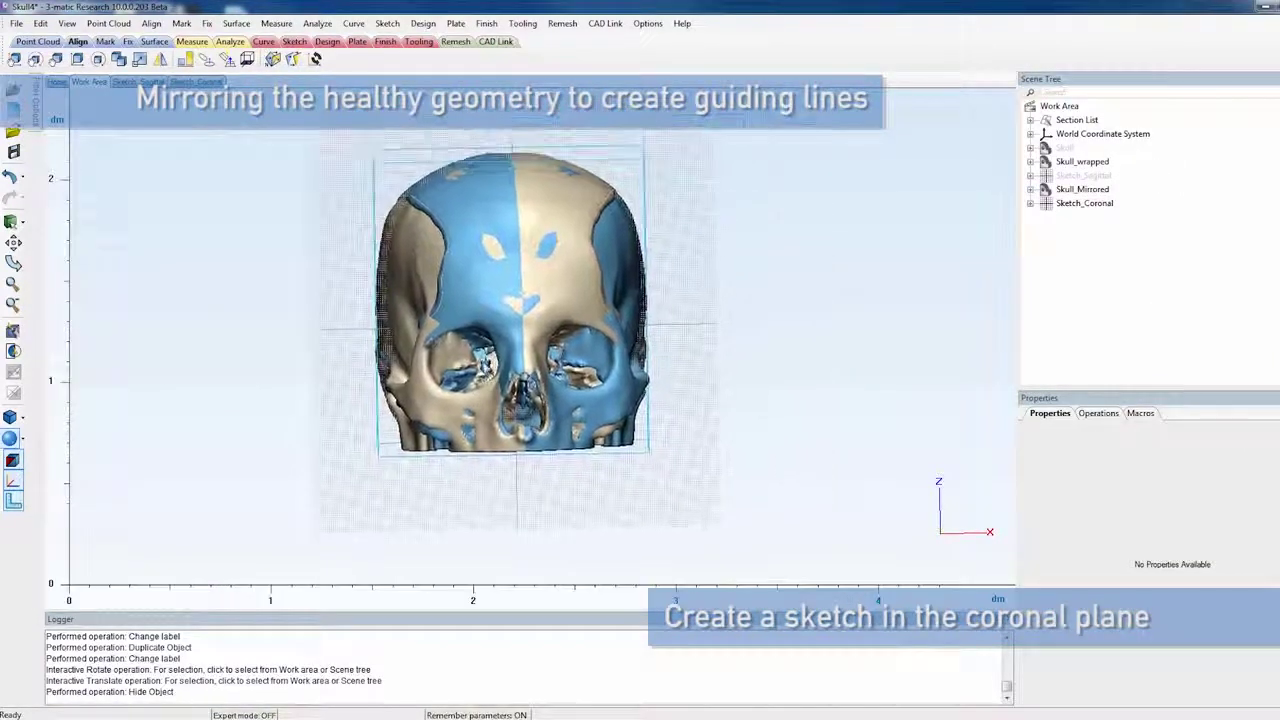
right_click_drag(480, 359, 468, 397)
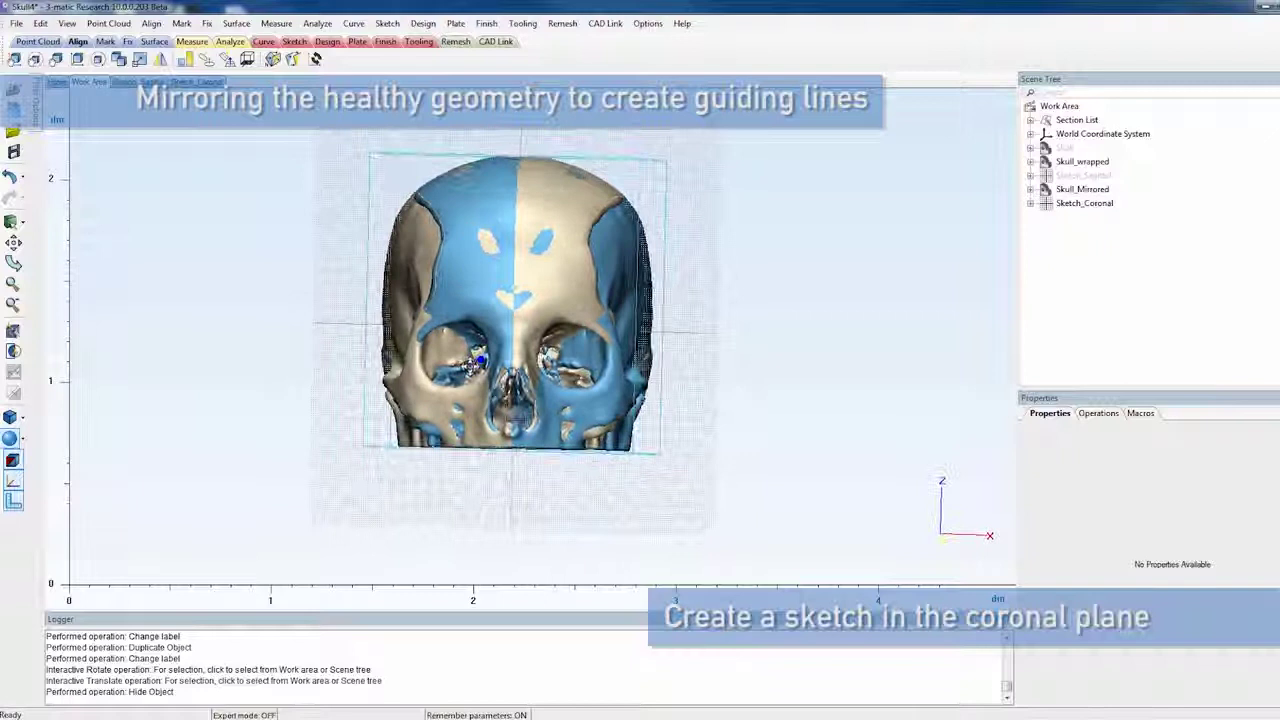
left_click(1095, 191)
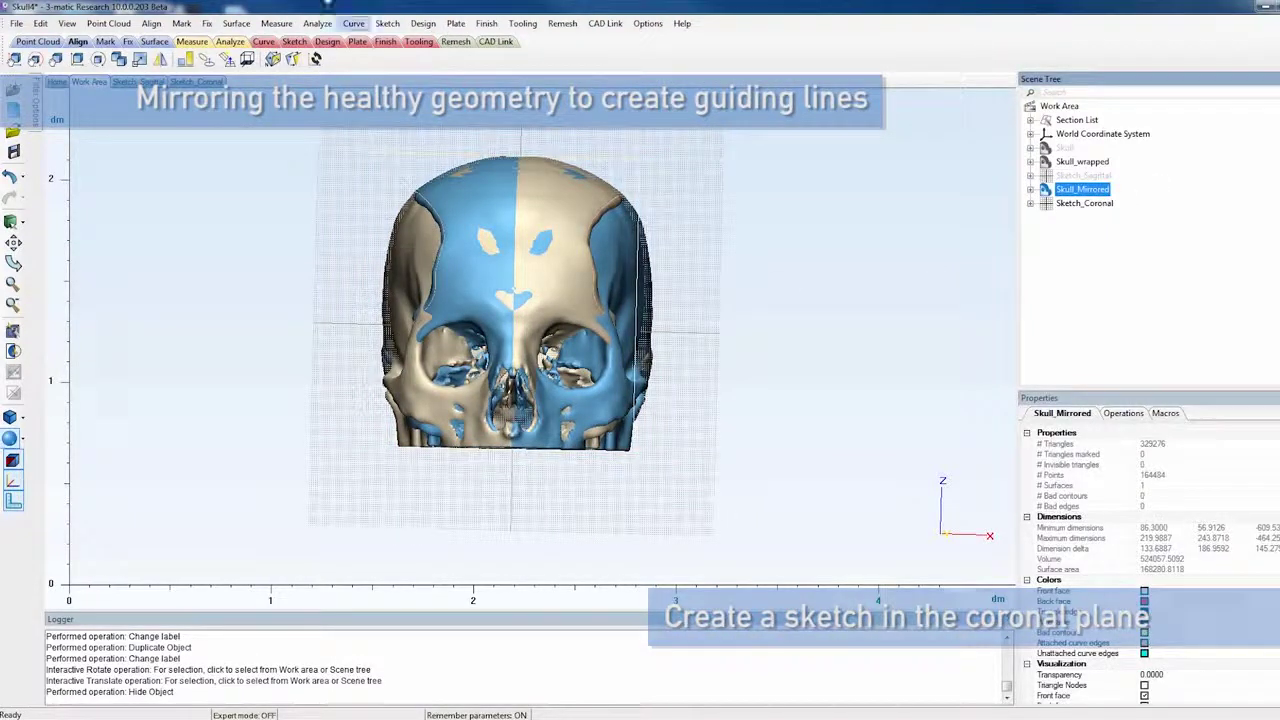
left_click(14, 60)
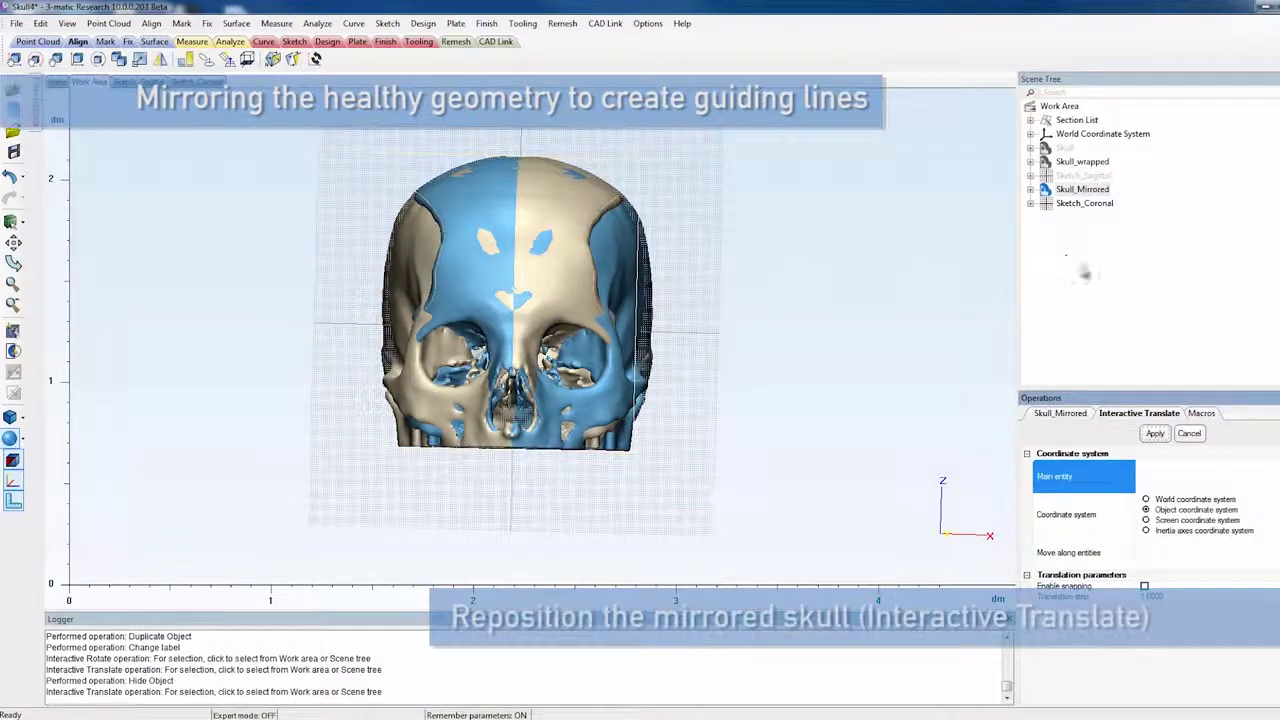
left_click(1082, 189)
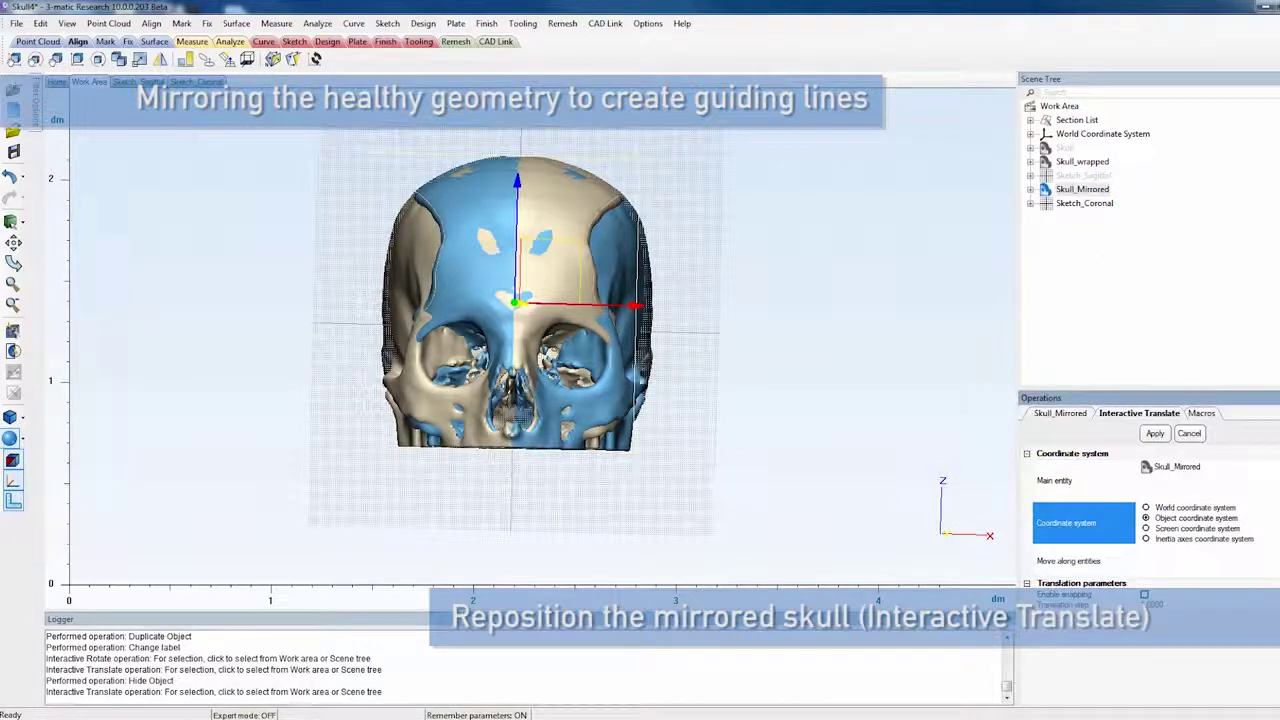
mouse_move(638, 305)
left_mouse_down()
mouse_move(626, 305)
mouse_move(638, 305)
left_mouse_up()
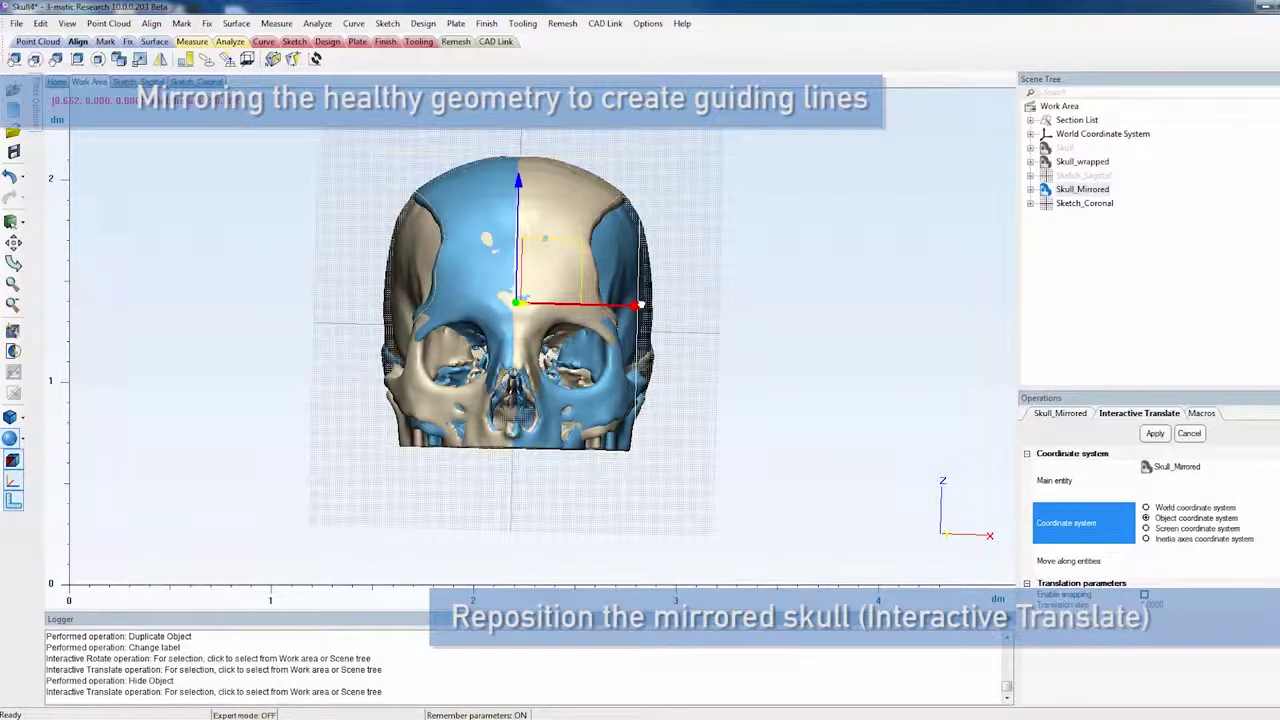
left_click_drag(636, 306, 633, 305)
mouse_move(489, 523)
right_mouse_down()
mouse_move(600, 526)
mouse_move(623, 540)
mouse_move(471, 494)
mouse_move(491, 517)
right_mouse_up()
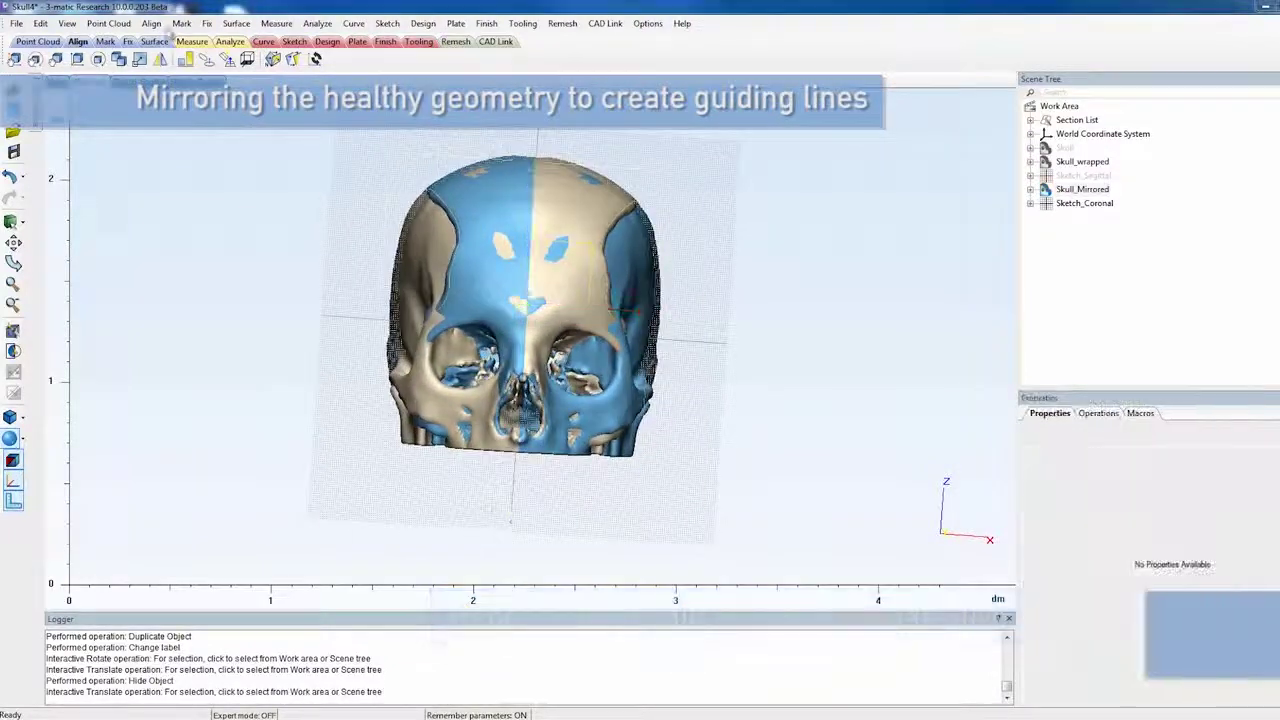
Import the intersections of Skull_Mirrored and Skull_wrapped into Sketch_Coronal as sketch references.
left_click(296, 42)
left_click(62, 59)
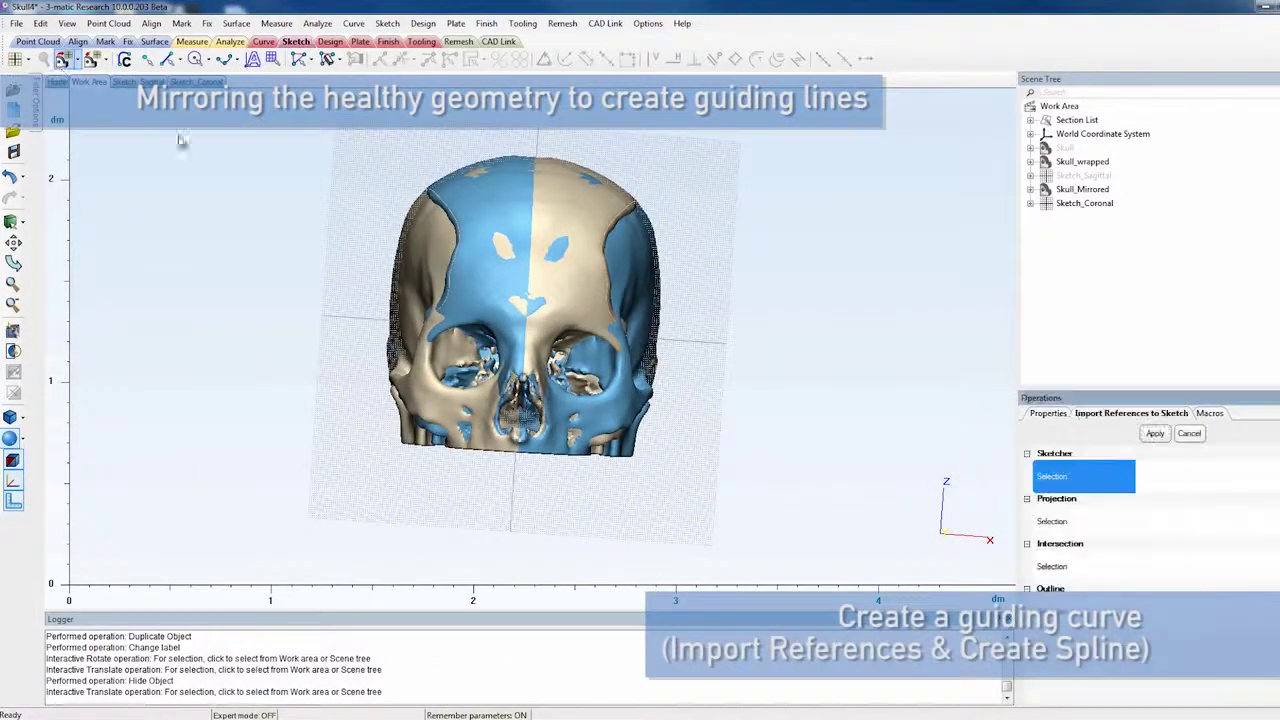
left_click(1080, 204)
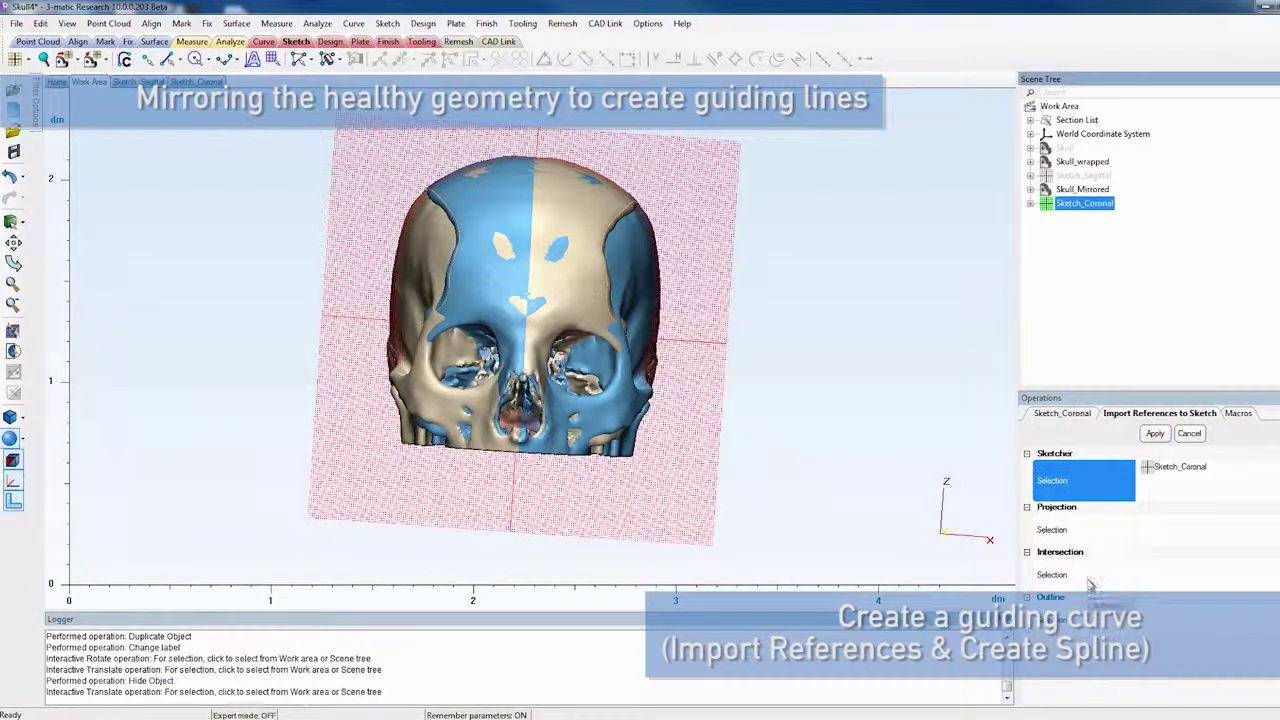
left_click(1080, 189)
left_click(1083, 163)
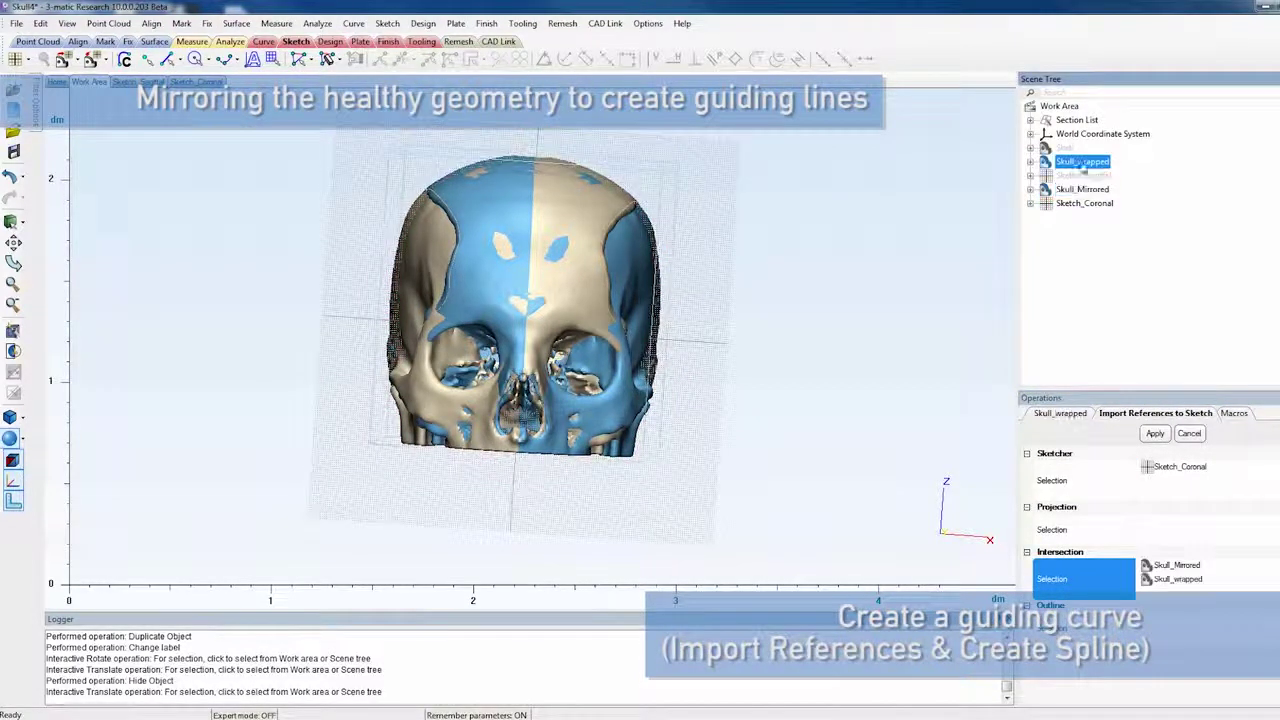
left_click(1158, 436)
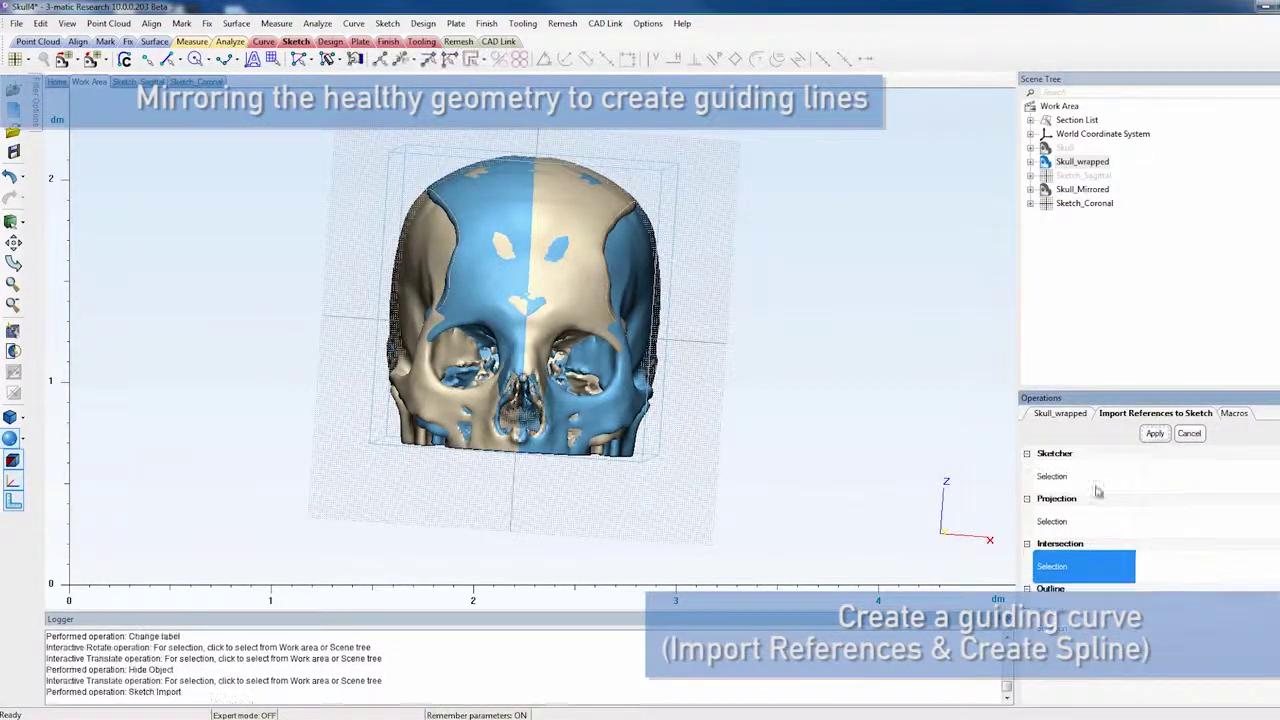
Import the intersection of Skull_wrapped's defect outline curve into Sketch_Coronal and finish importing references.
left_click(1080, 203)
left_click(1080, 576)
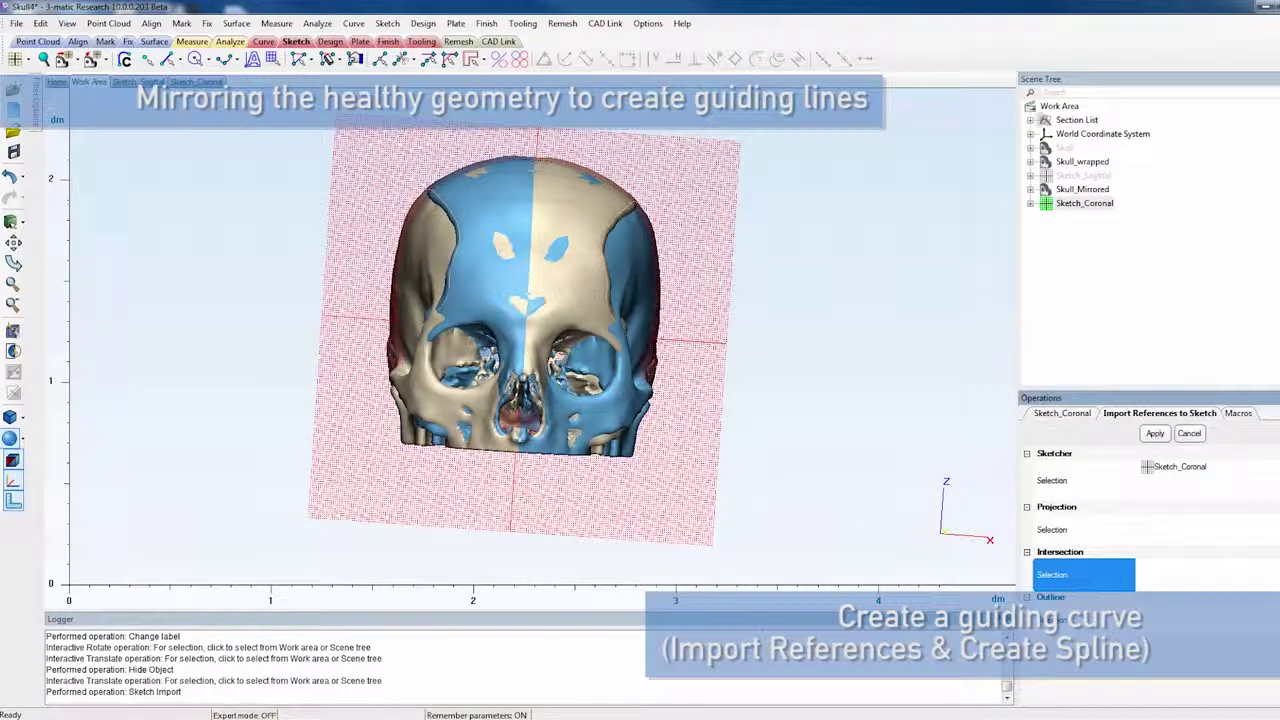
left_click(1031, 161)
left_click(1046, 203)
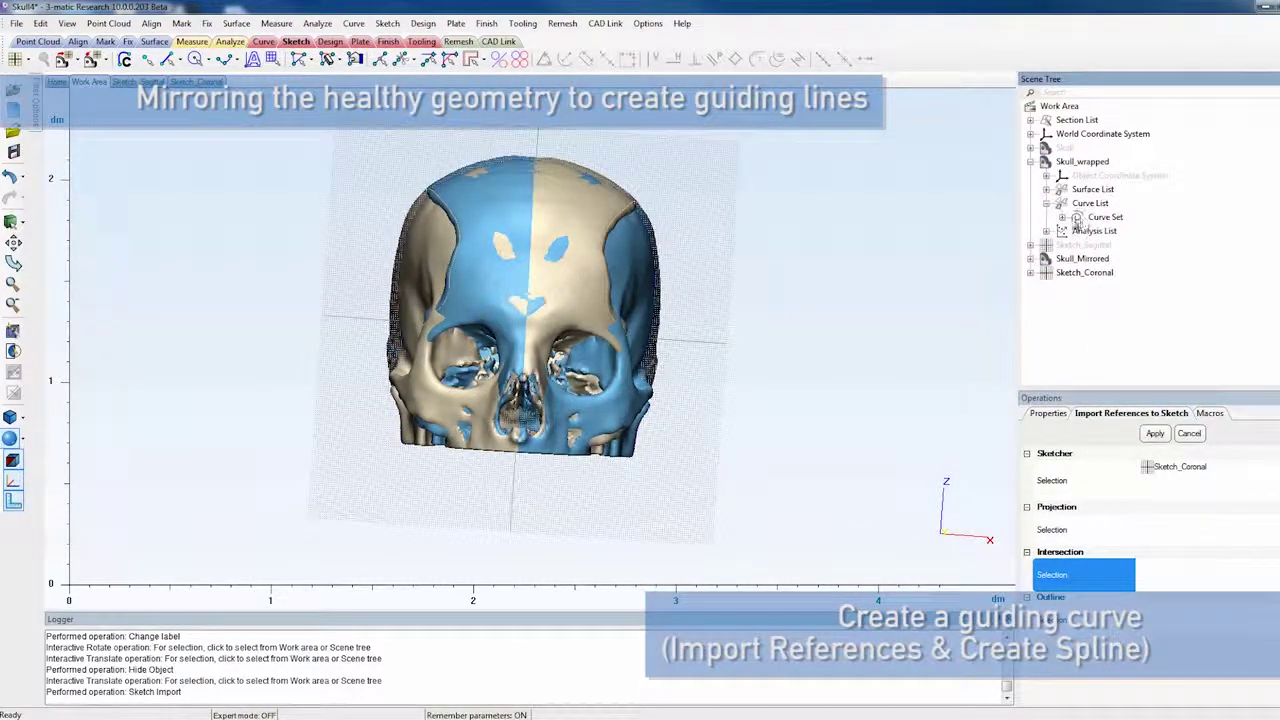
left_click(1062, 217)
left_click(1114, 231)
left_click(1155, 433)
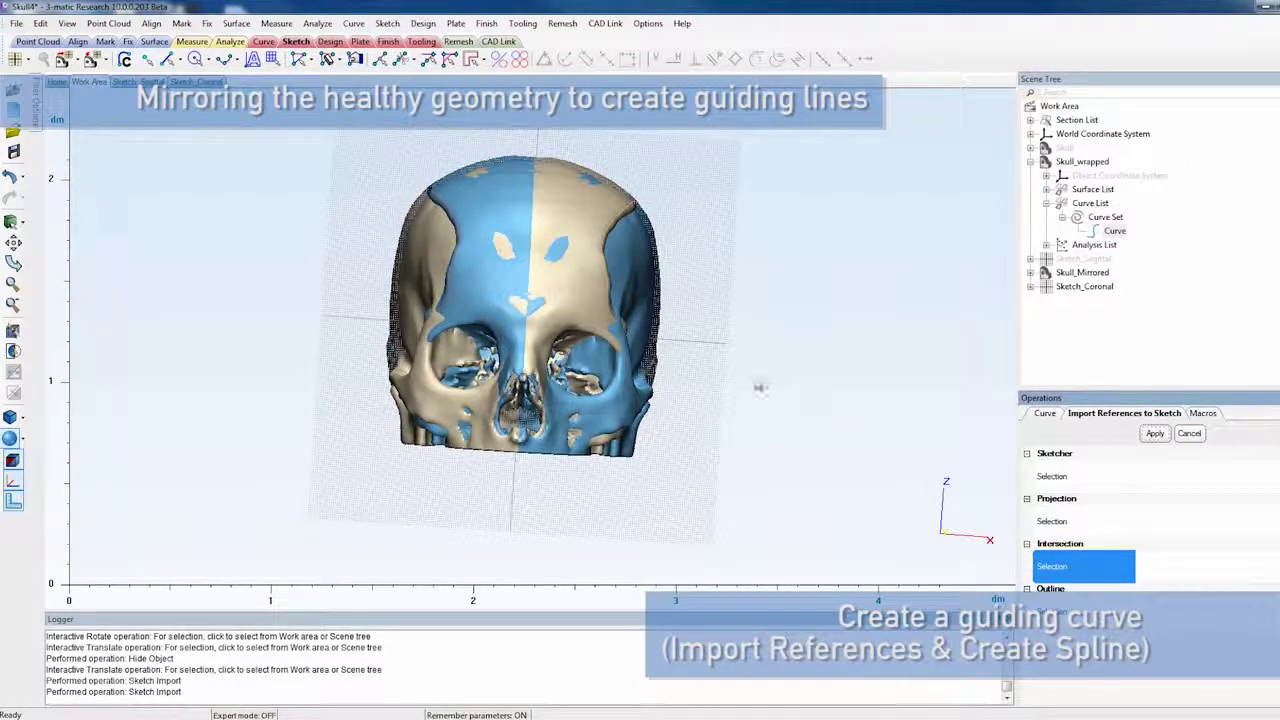
left_click(1188, 434)
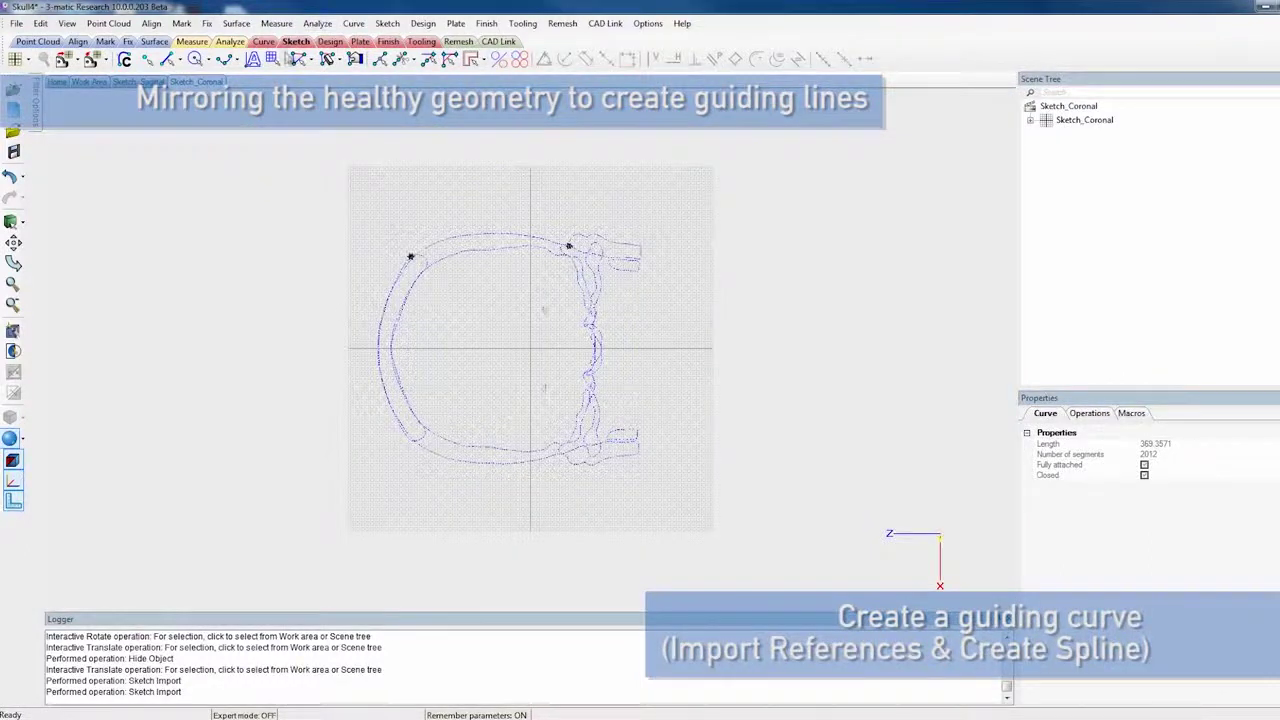
Draw an eight-point spline between the two defect-edge points in Sketch_Coronal, following the mirrored skull's outer contour.
left_click(225, 60)
scroll(443, 298, "up", 3)
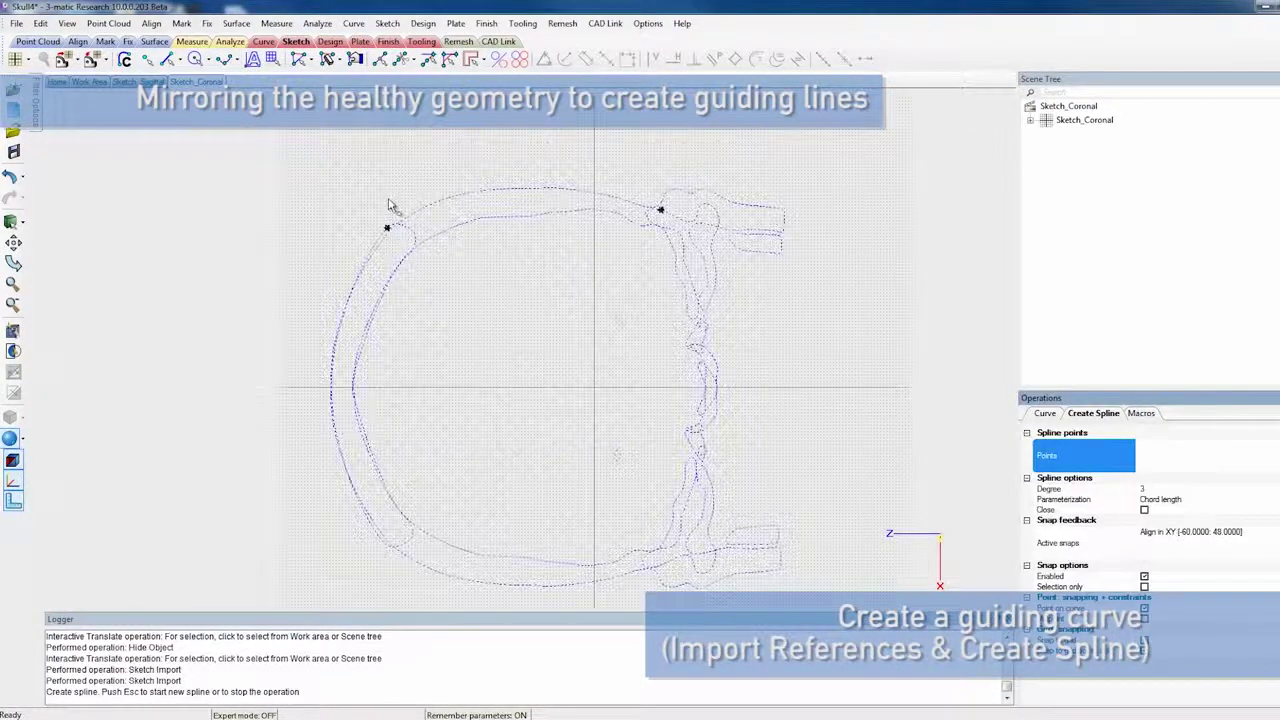
left_click(387, 227)
left_click(408, 211)
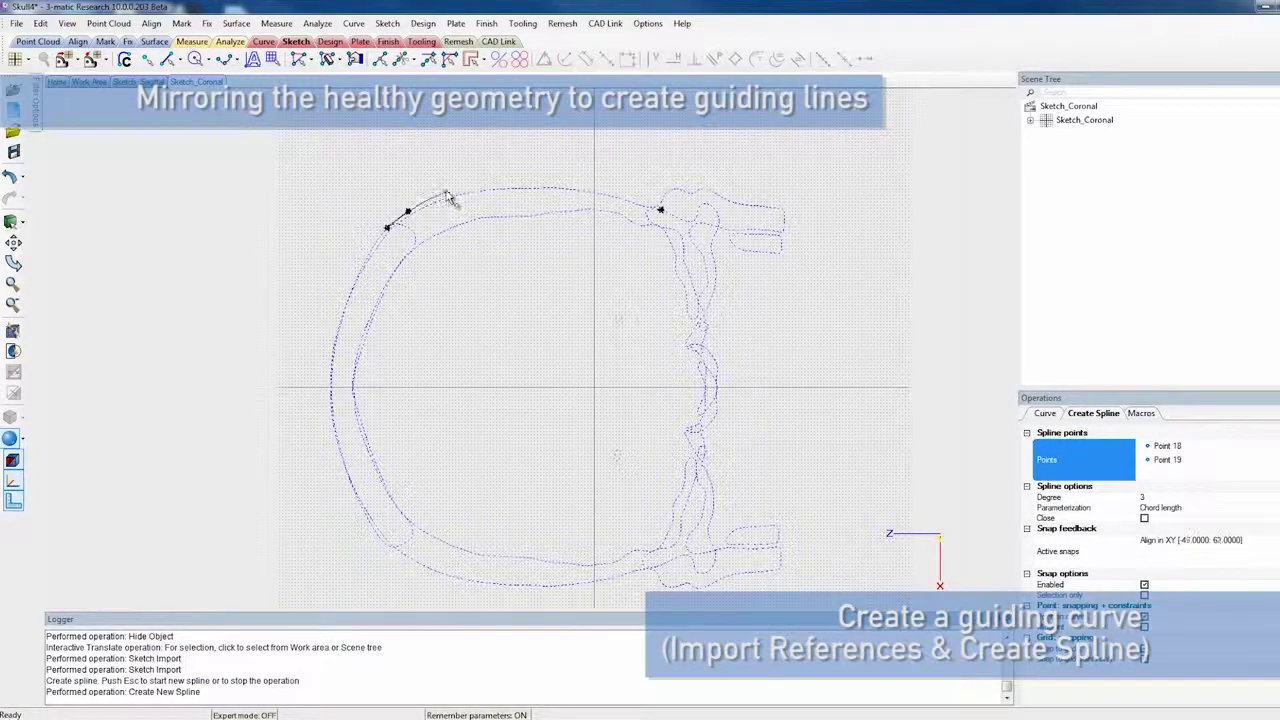
left_click(449, 195)
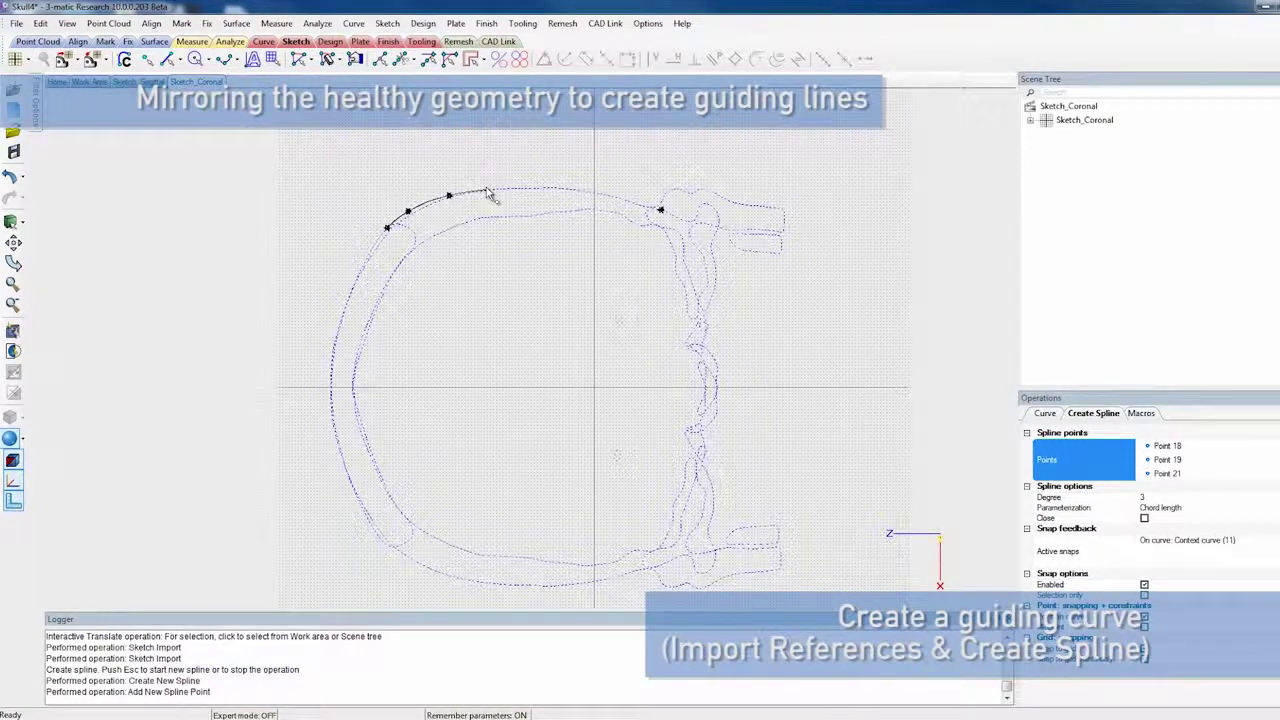
left_click(489, 186)
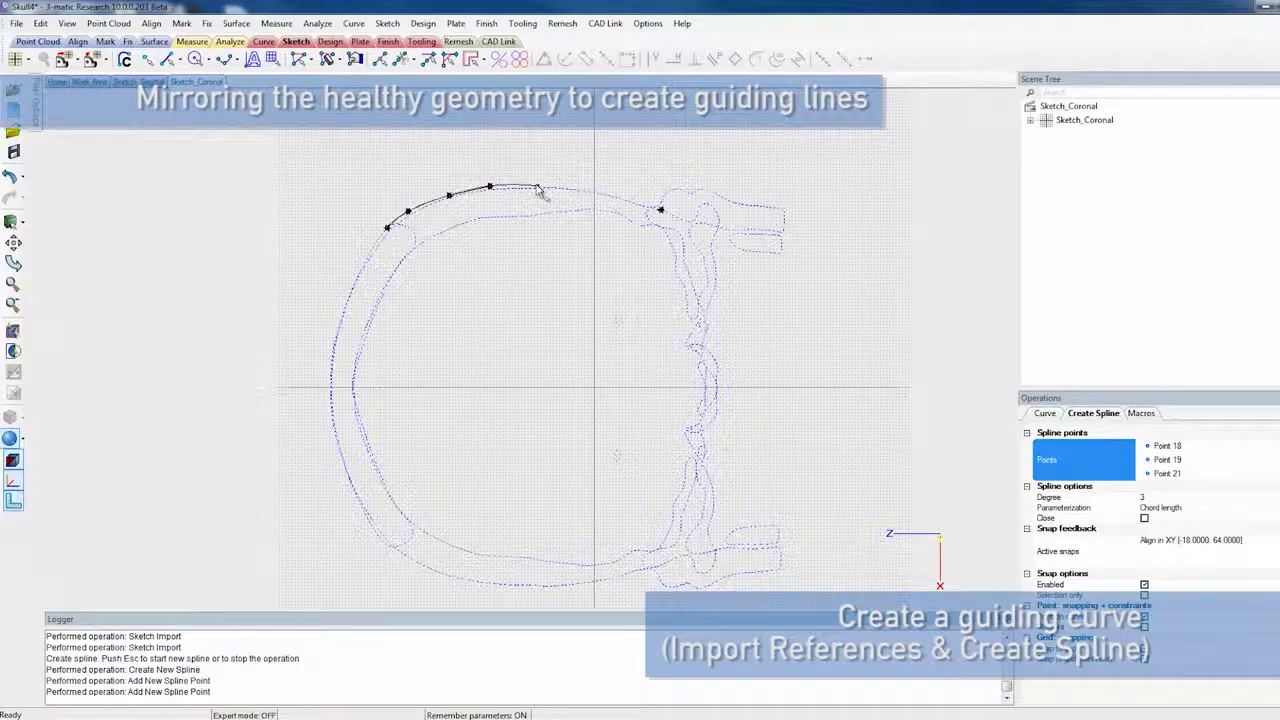
left_click(540, 185)
left_click(578, 186)
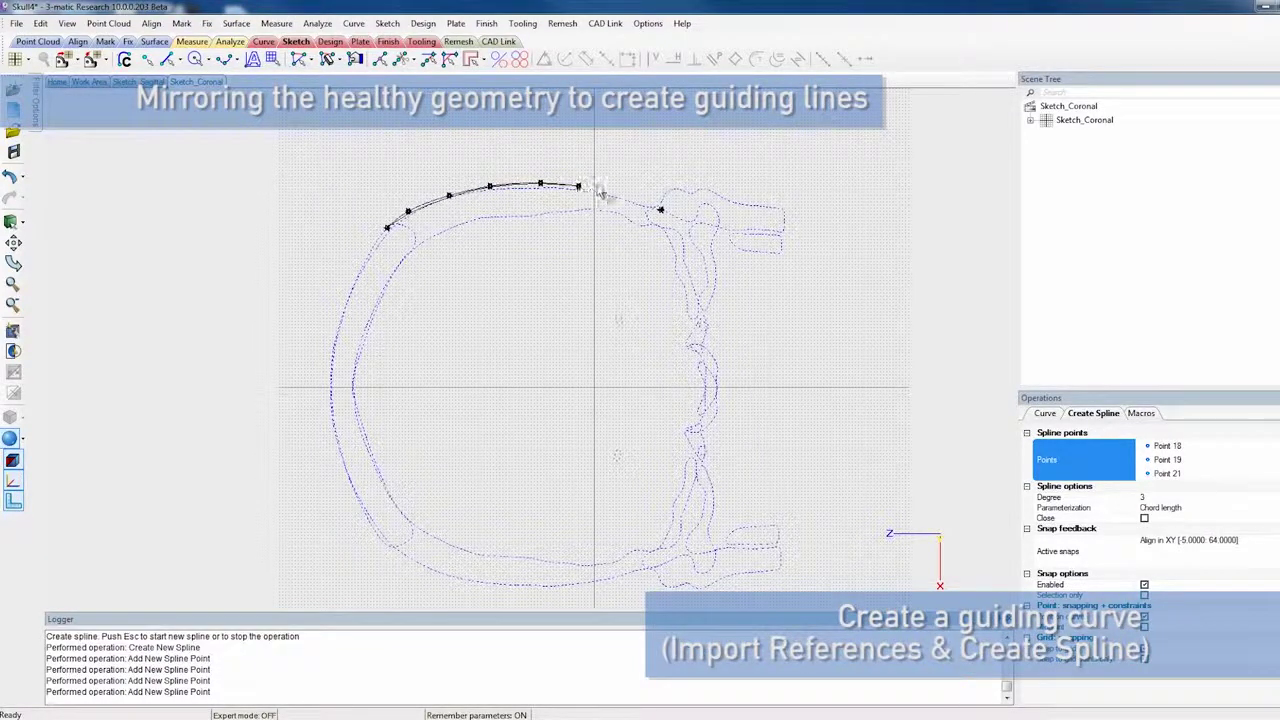
left_click(629, 196)
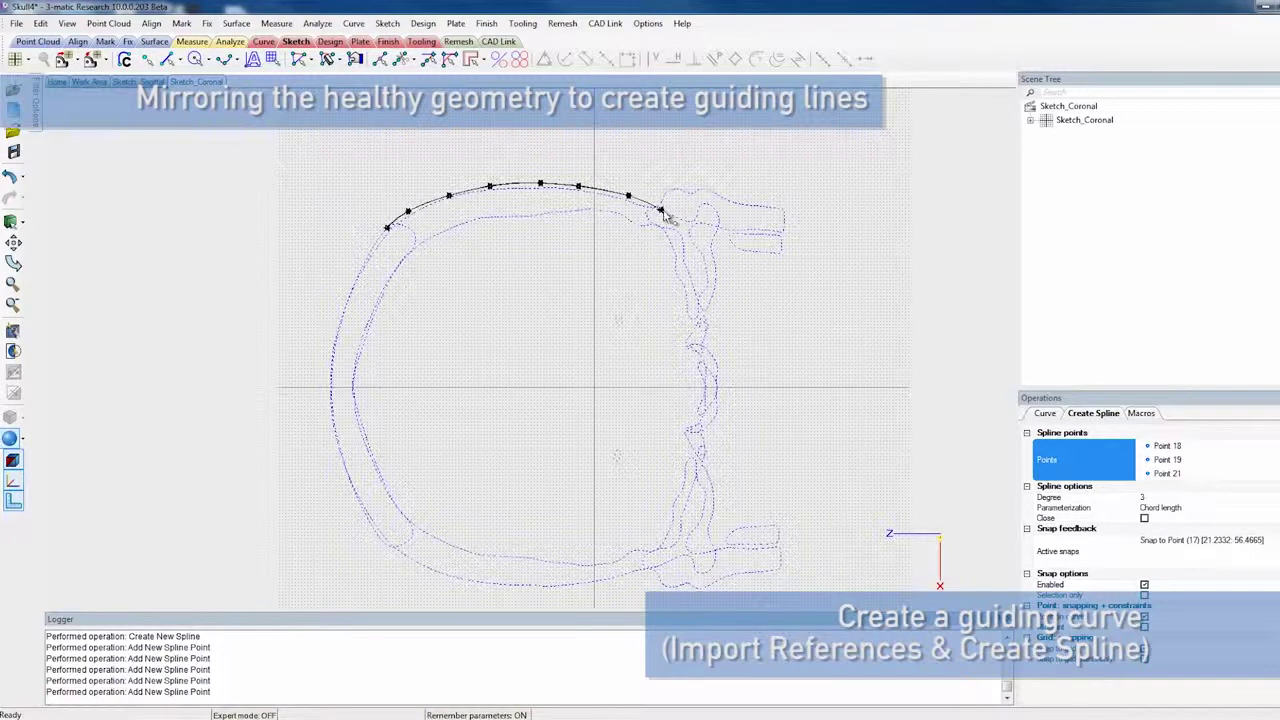
left_click(661, 212)
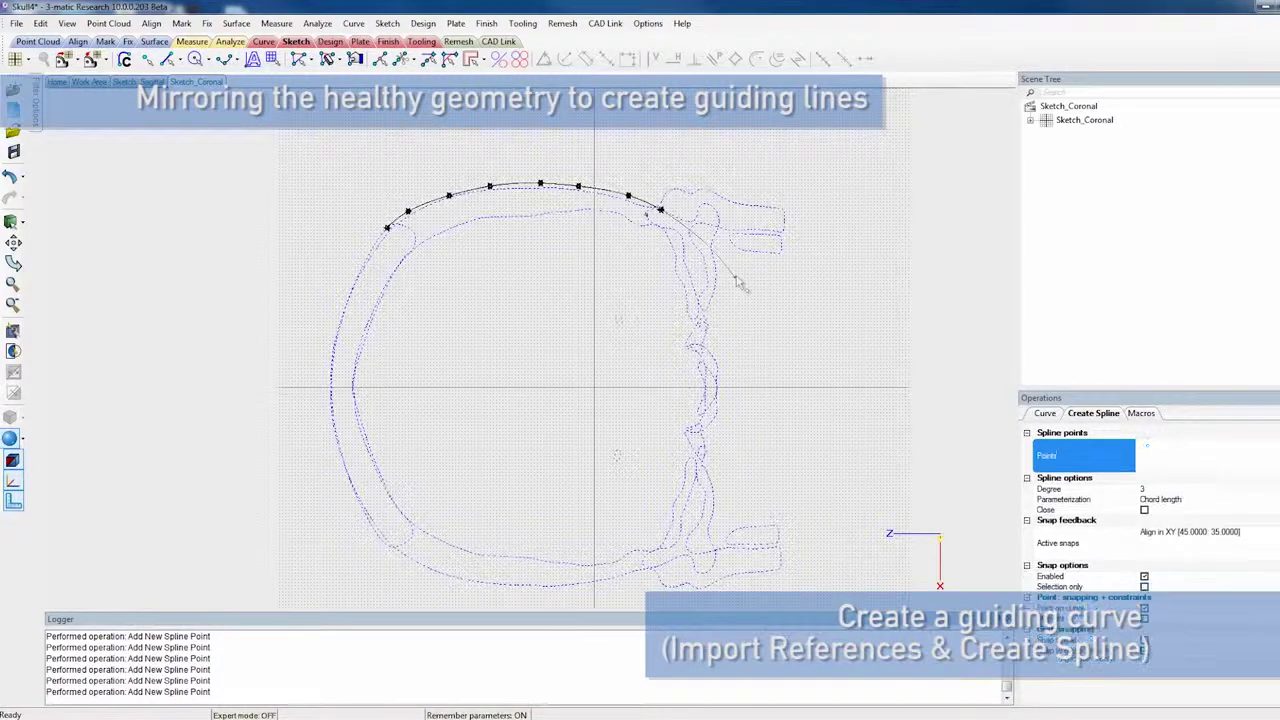
Fine-tune the position of the spline's second-to-last point with Drag Geometry and end the operation.
left_click(352, 58)
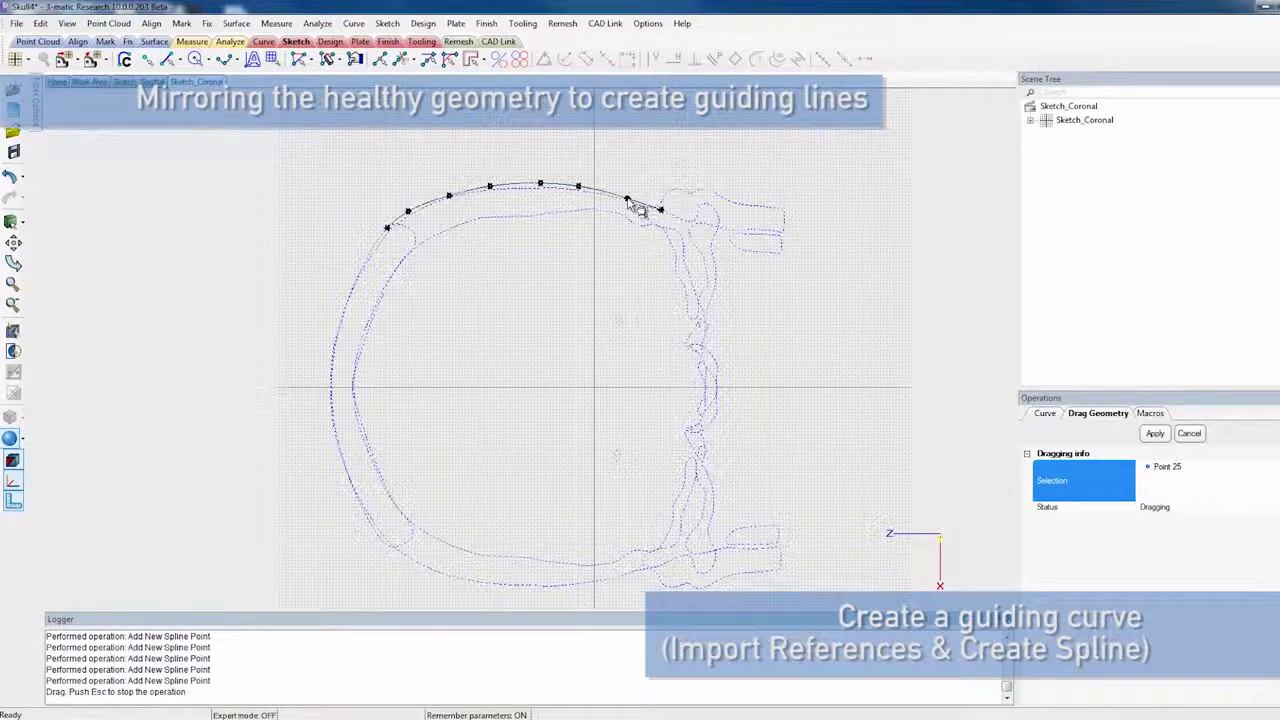
key("Escape")
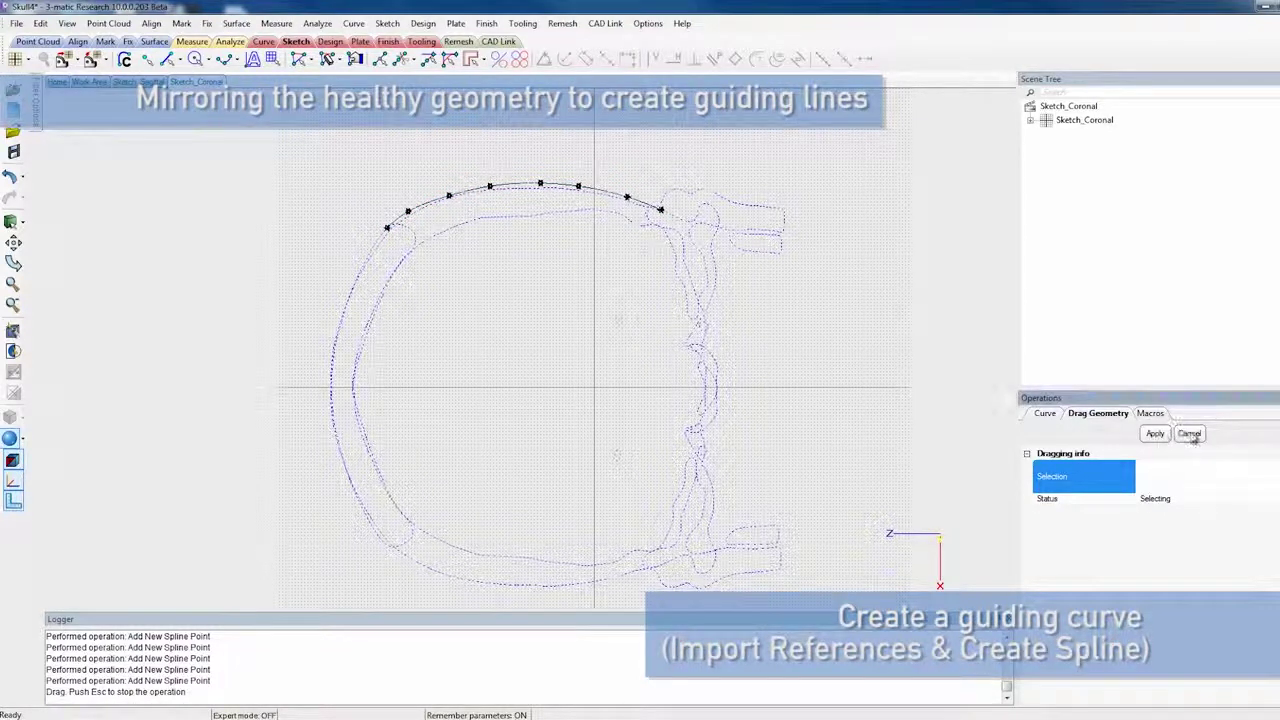
scroll(378, 212, "down", 2)
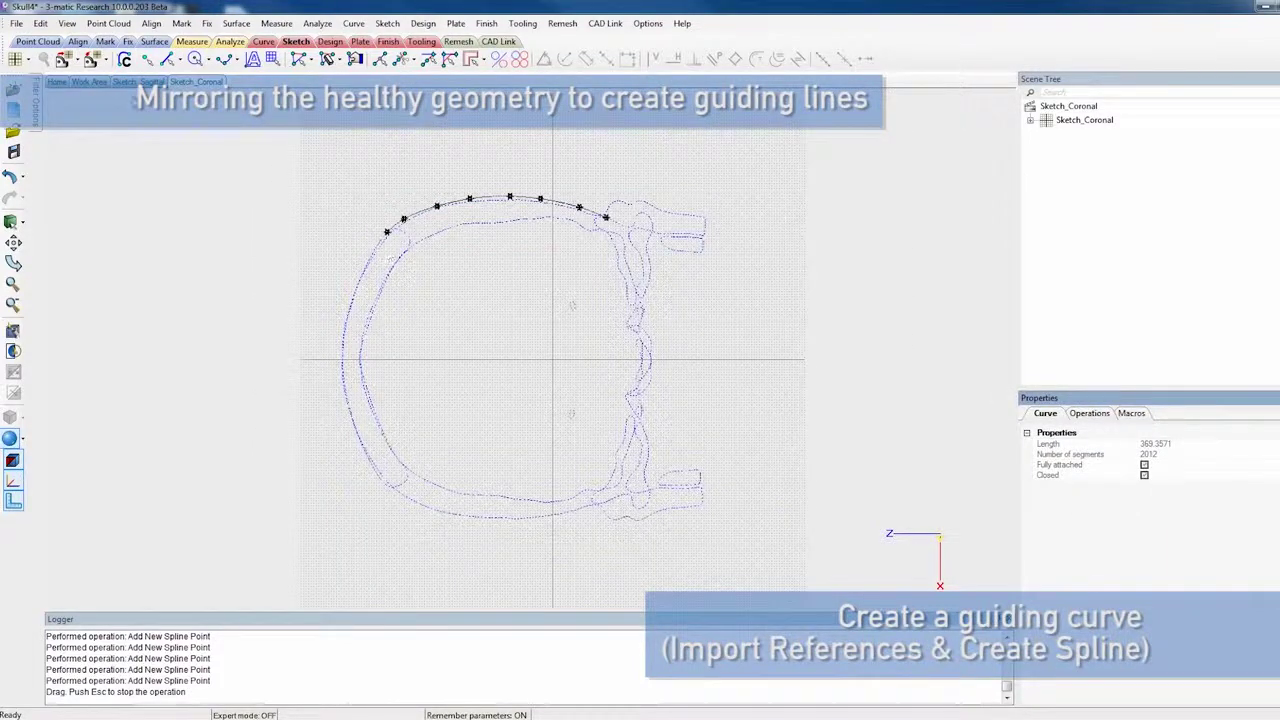
Try to construct the plate surface from Skull_wrapped's defect outline curve in the Work Area, with Sketch_Coronal as guiding line and Fine triangulation.
left_click(88, 82)
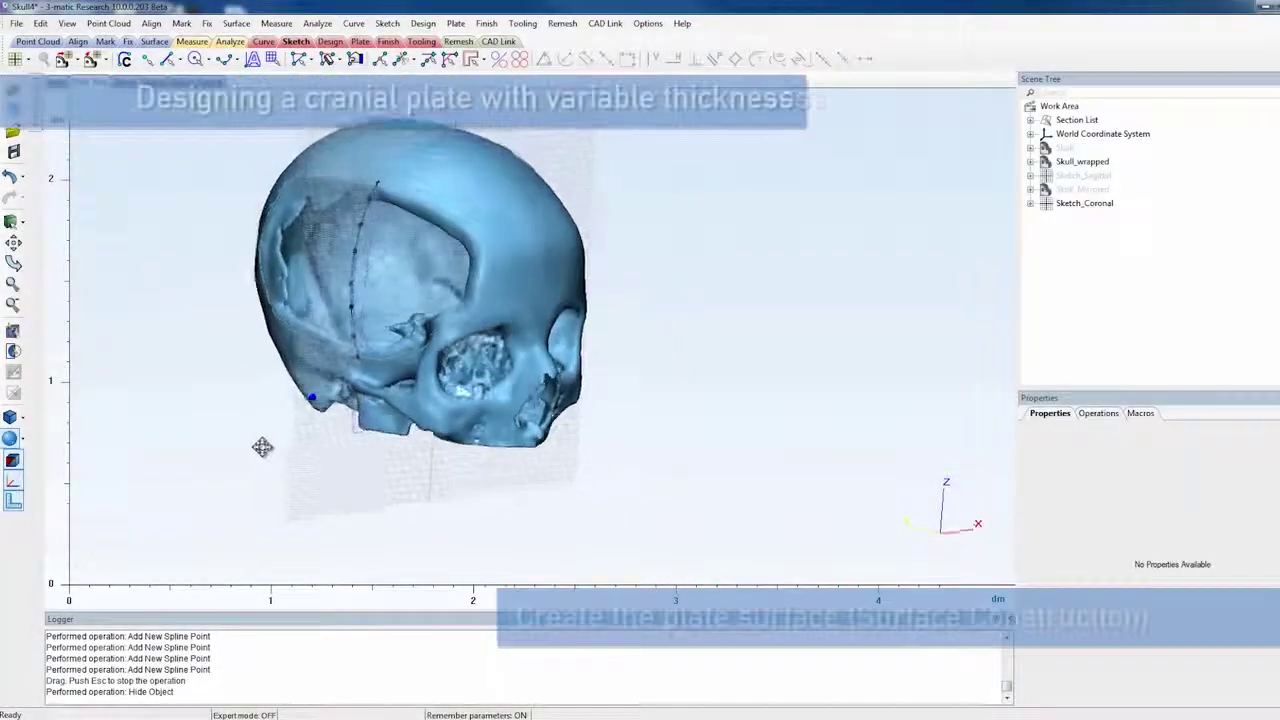
left_click(329, 41)
left_click(160, 58)
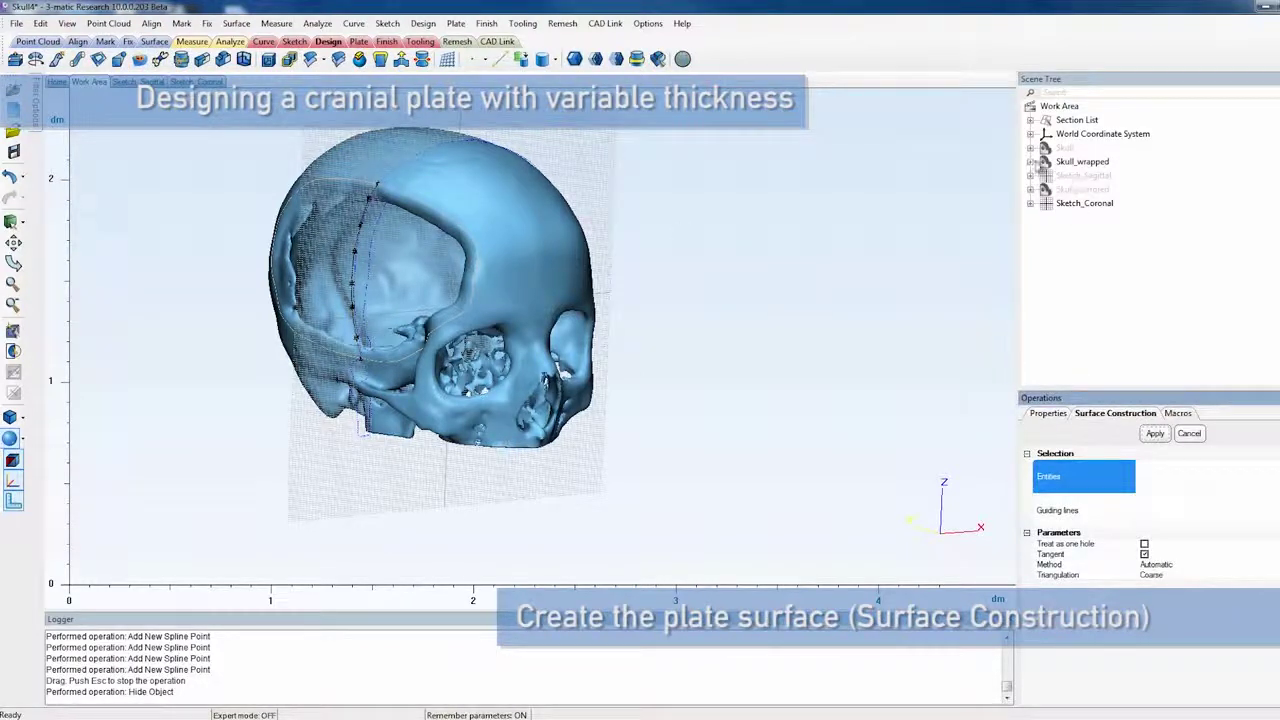
left_click(1031, 162)
left_click(1047, 203)
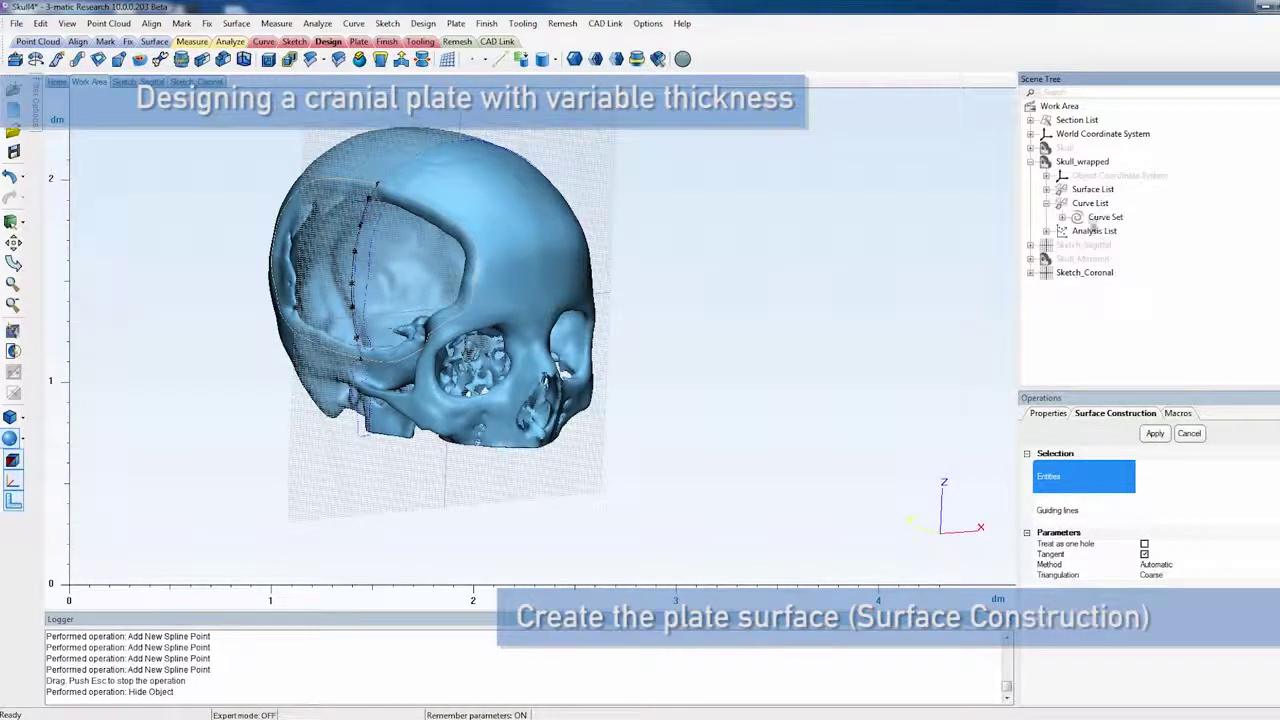
left_click(1062, 217)
left_click(1114, 231)
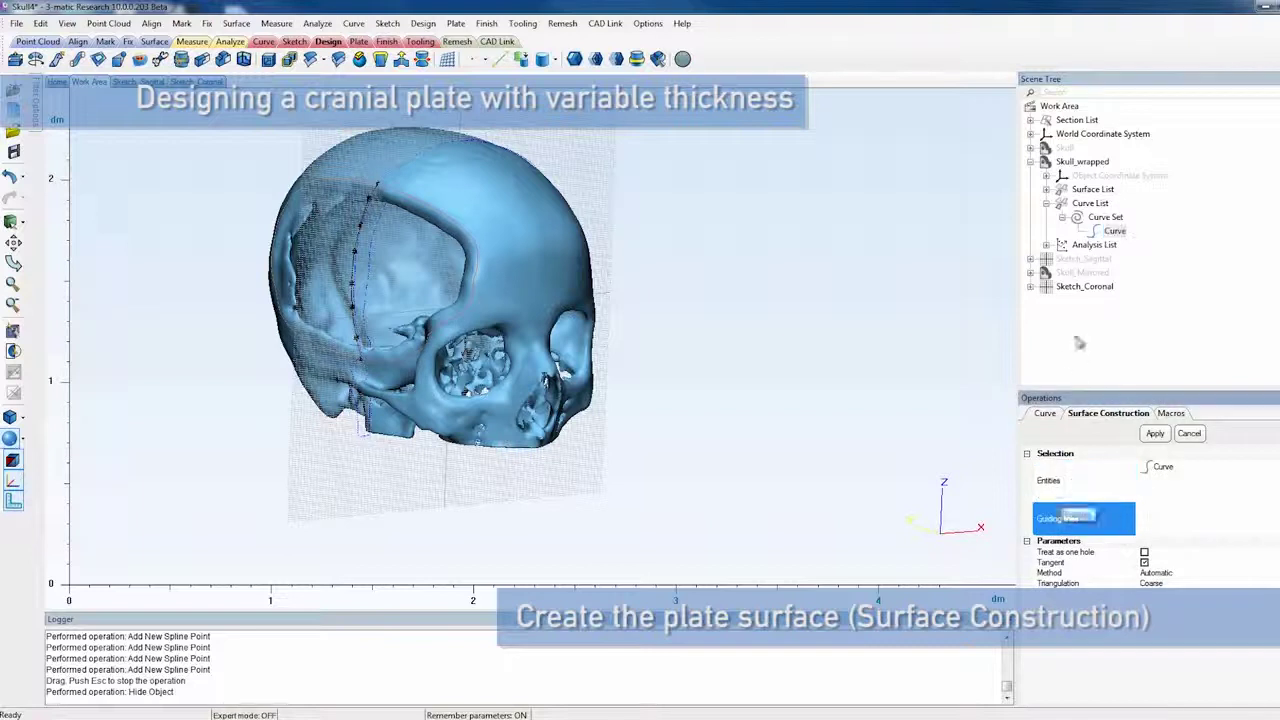
left_click(1086, 287)
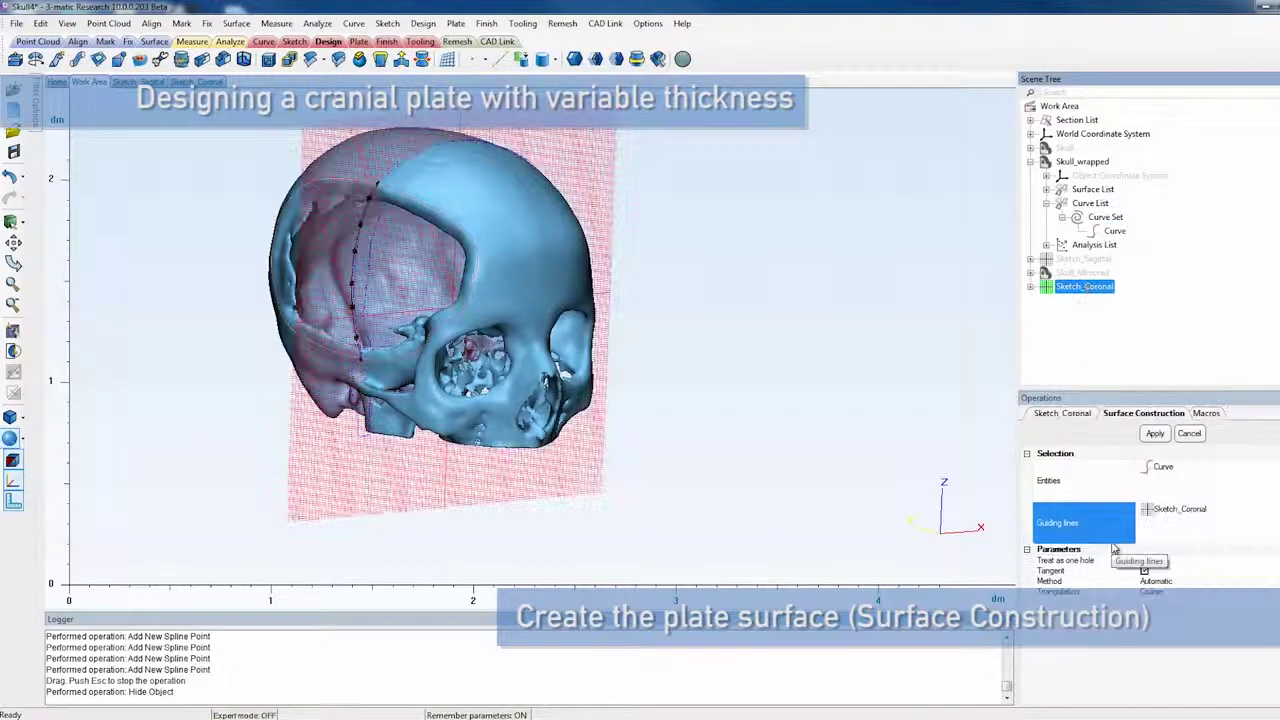
left_click(1186, 593)
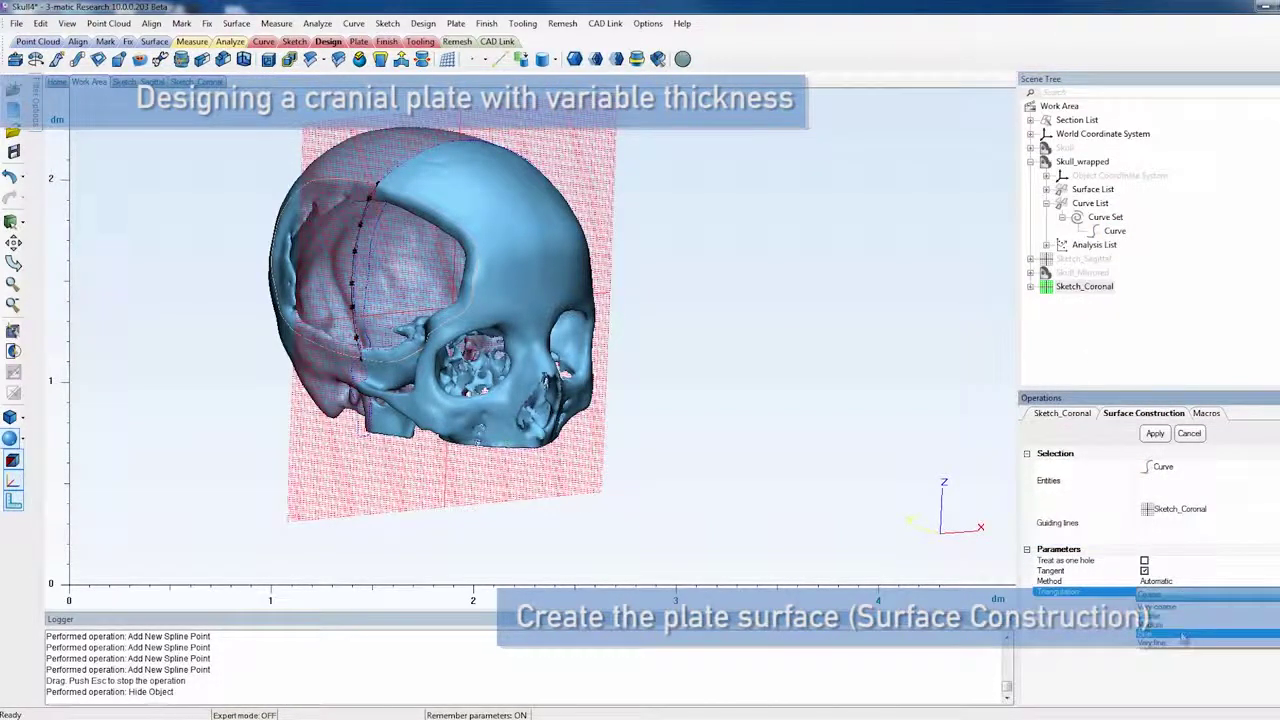
left_click(1172, 634)
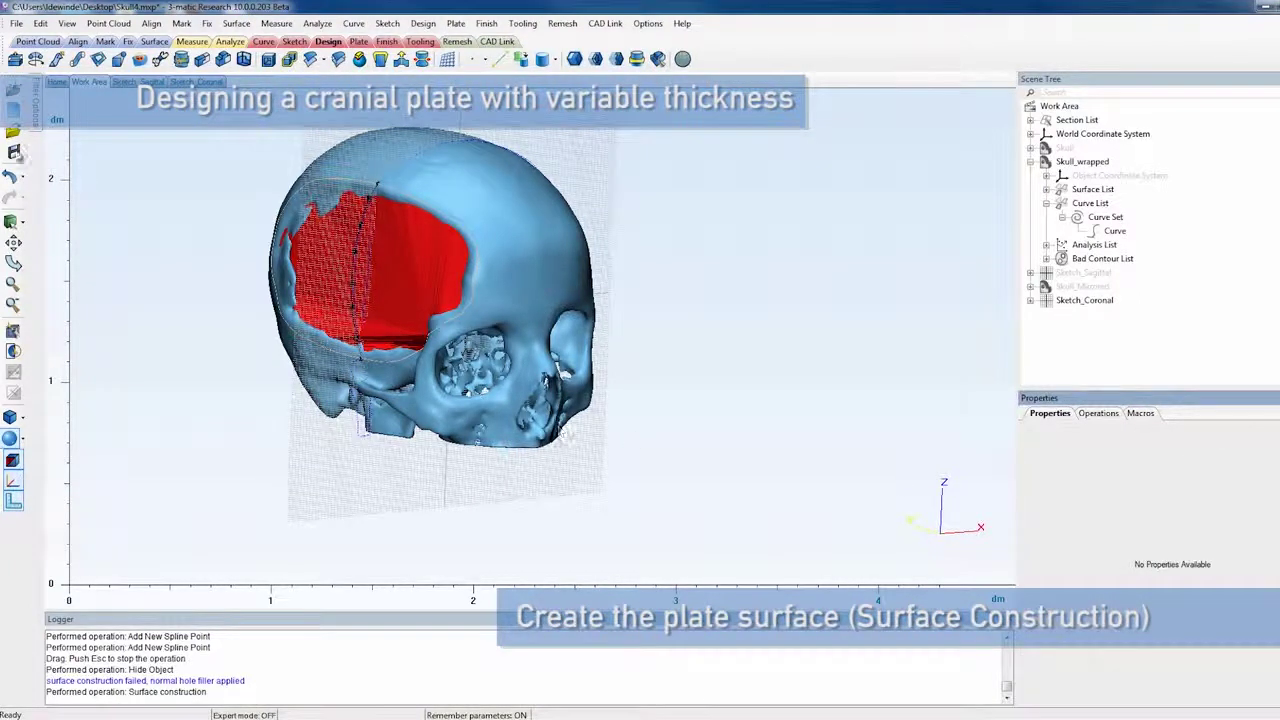
Undo the surface construction and flip the direction of Skull_wrapped's defect outline curve.
left_click(12, 177)
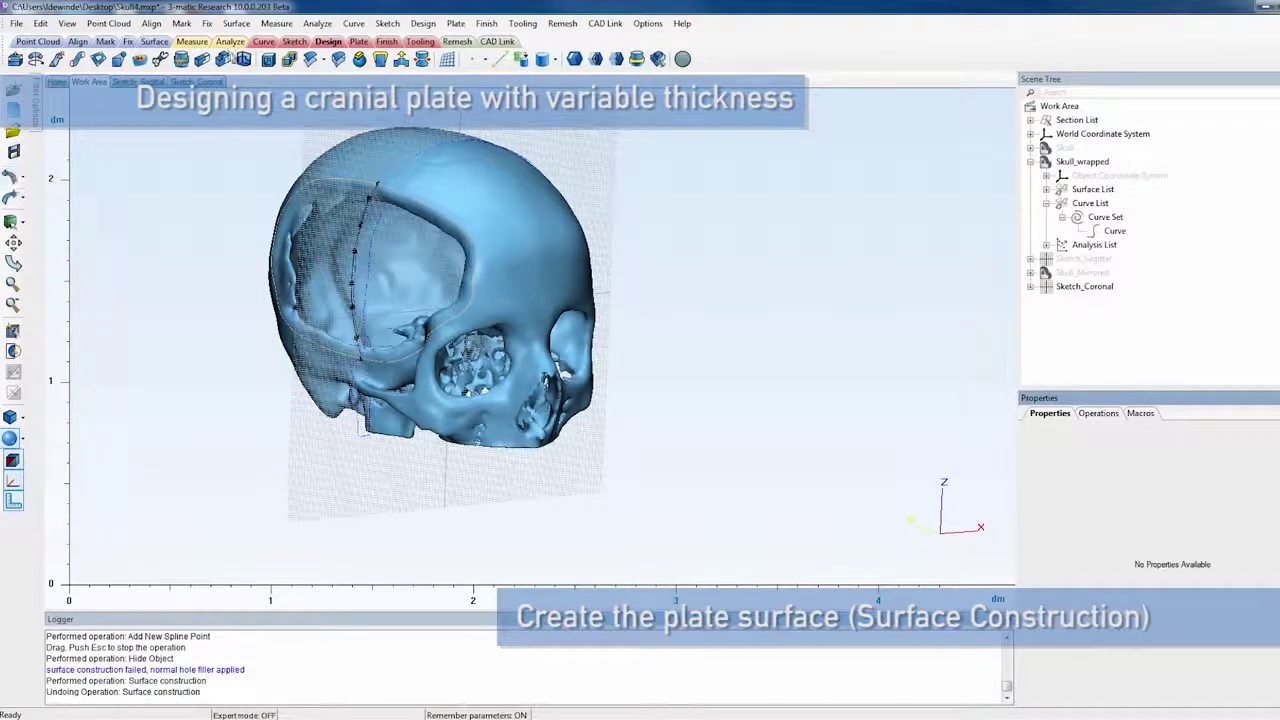
left_click(264, 42)
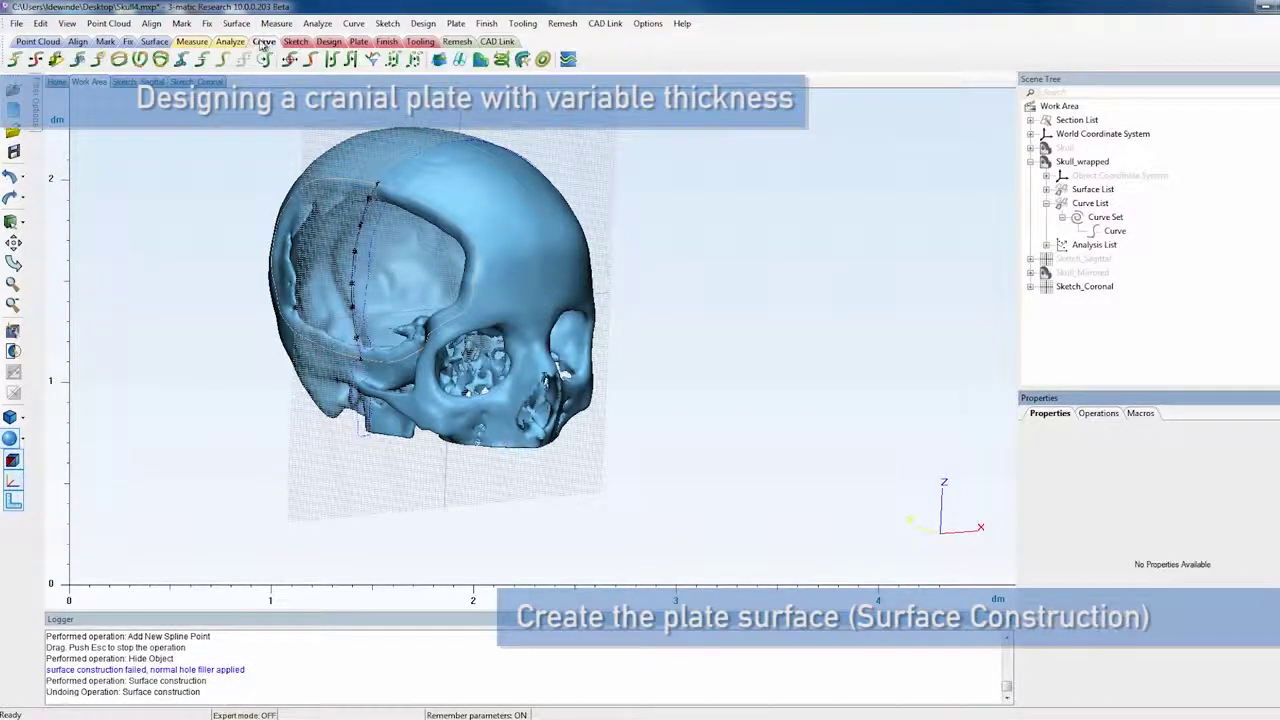
left_click(1114, 231)
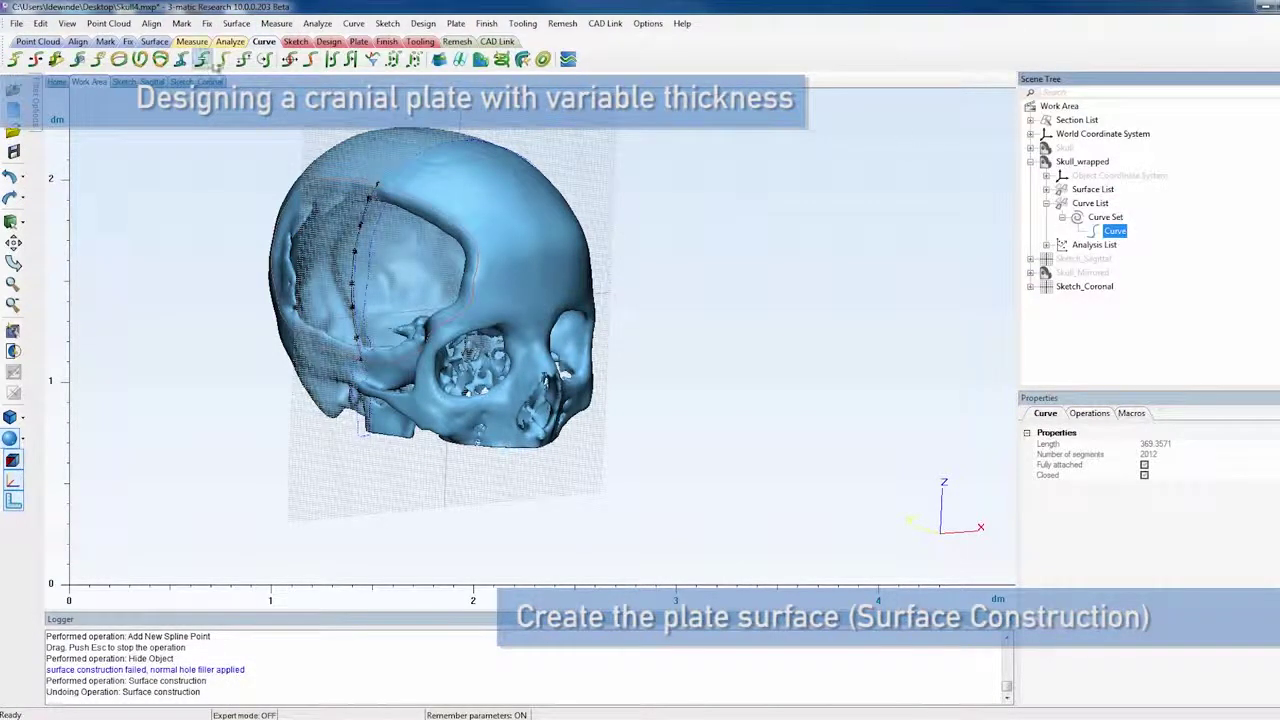
left_click(243, 59)
Construct the plate surface from the flipped defect outline curve with Sketch_Coronal as guiding line and Fine triangulation, and hide Sketch_Coronal.
left_click(328, 41)
left_click(160, 59)
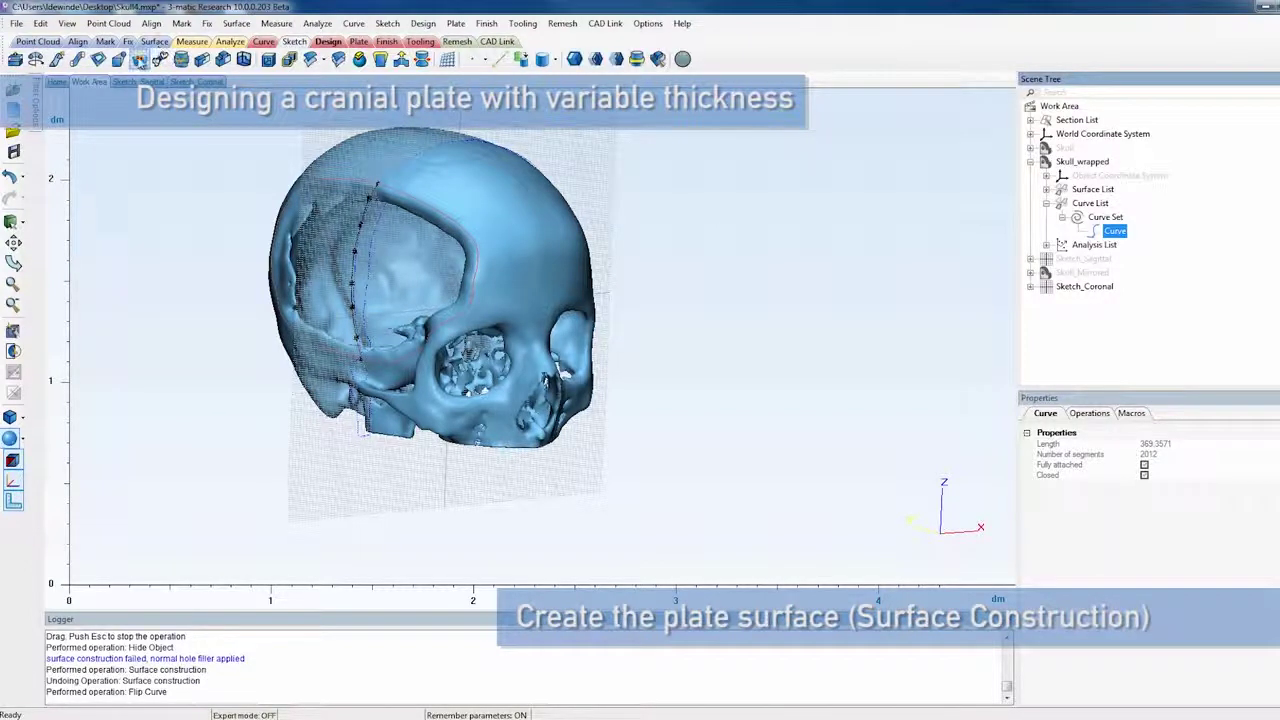
left_click(1084, 518)
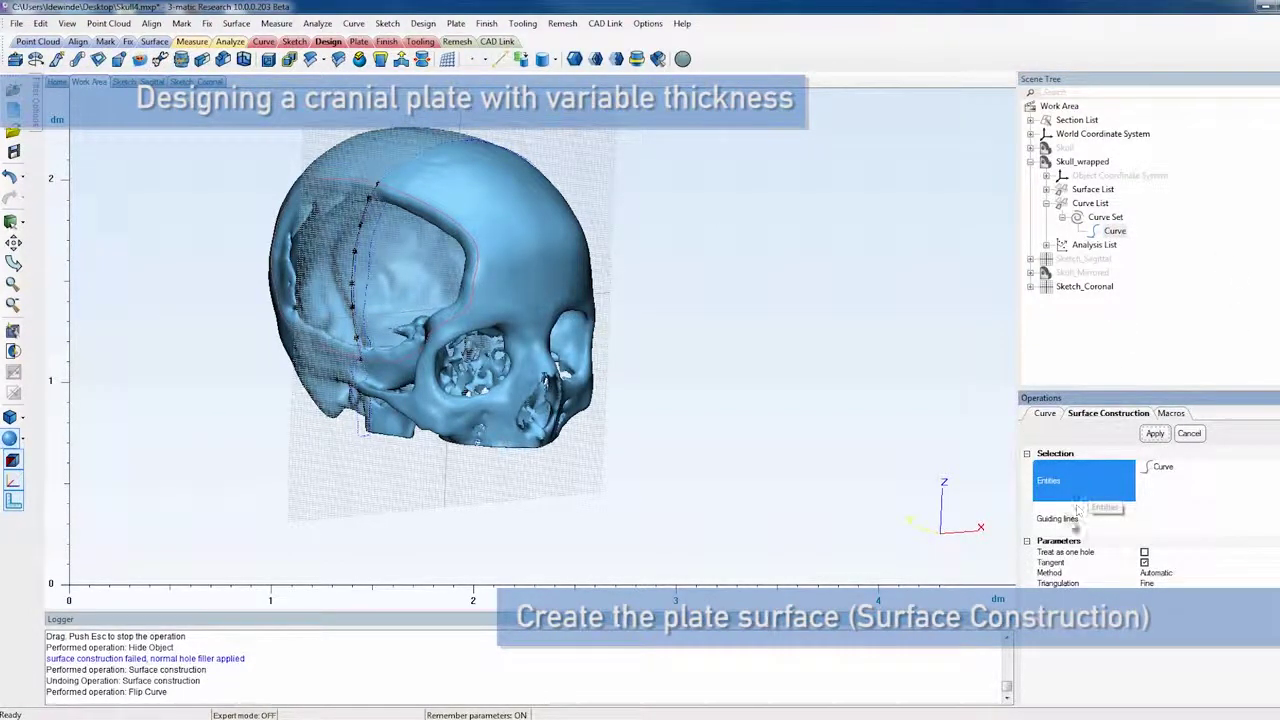
left_click(1070, 287)
left_click(1155, 433)
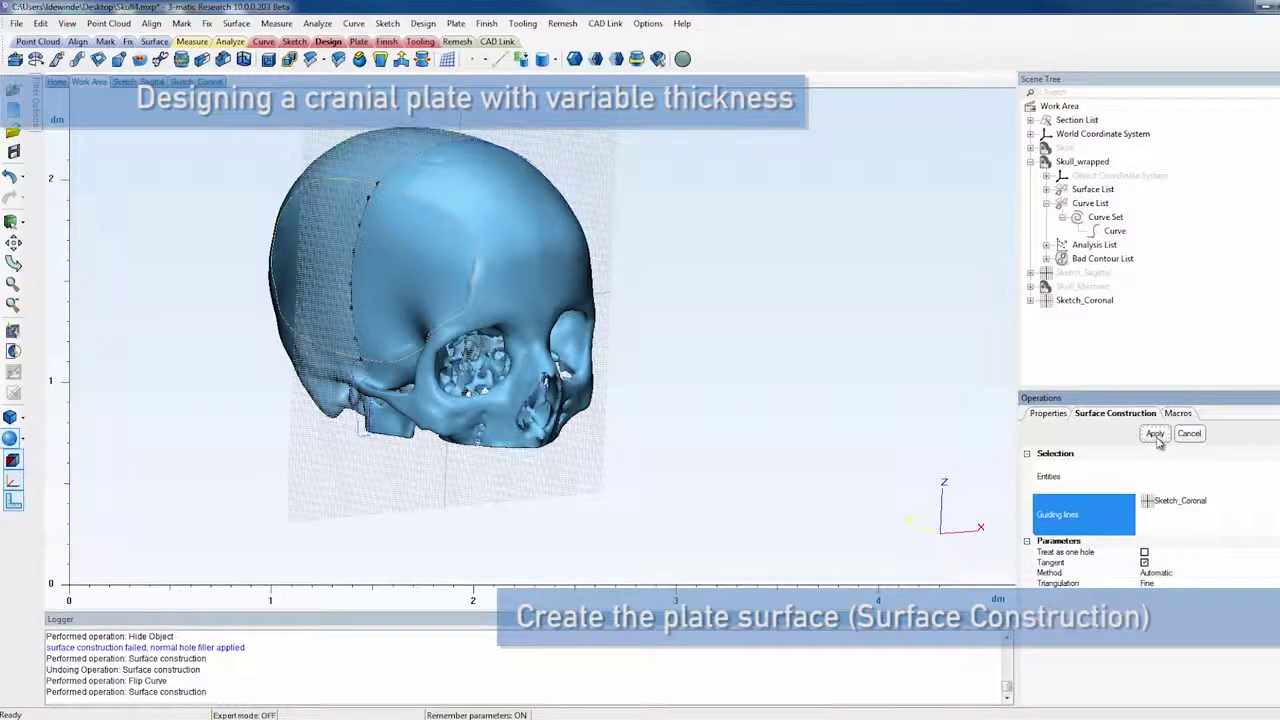
left_click(1185, 435)
right_click(1087, 300)
left_click(1119, 353)
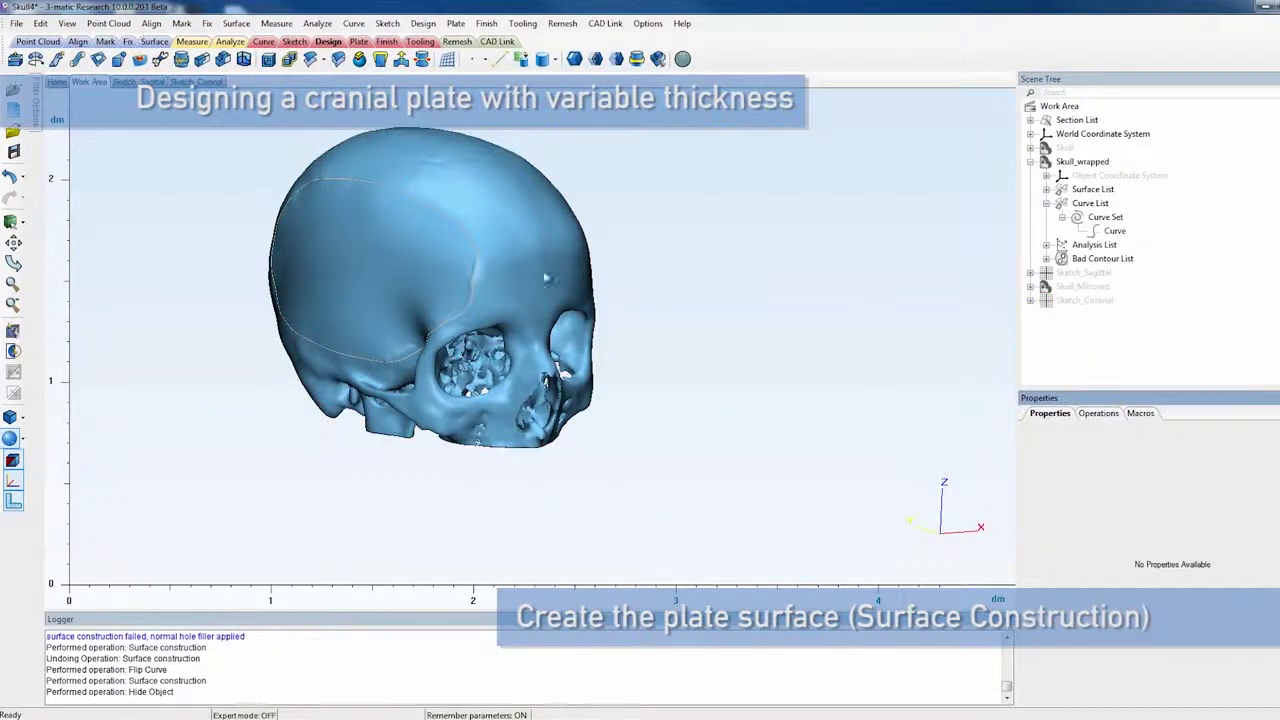
Move the constructed plate surface covering the defect out of Skull_wrapped into a new part.
right_click_drag(351, 277, 417, 334)
left_click(417, 334)
left_click(462, 348)
right_click(462, 355)
mouse_move(530, 434)
mouse_move(657, 451)
left_click(765, 449)
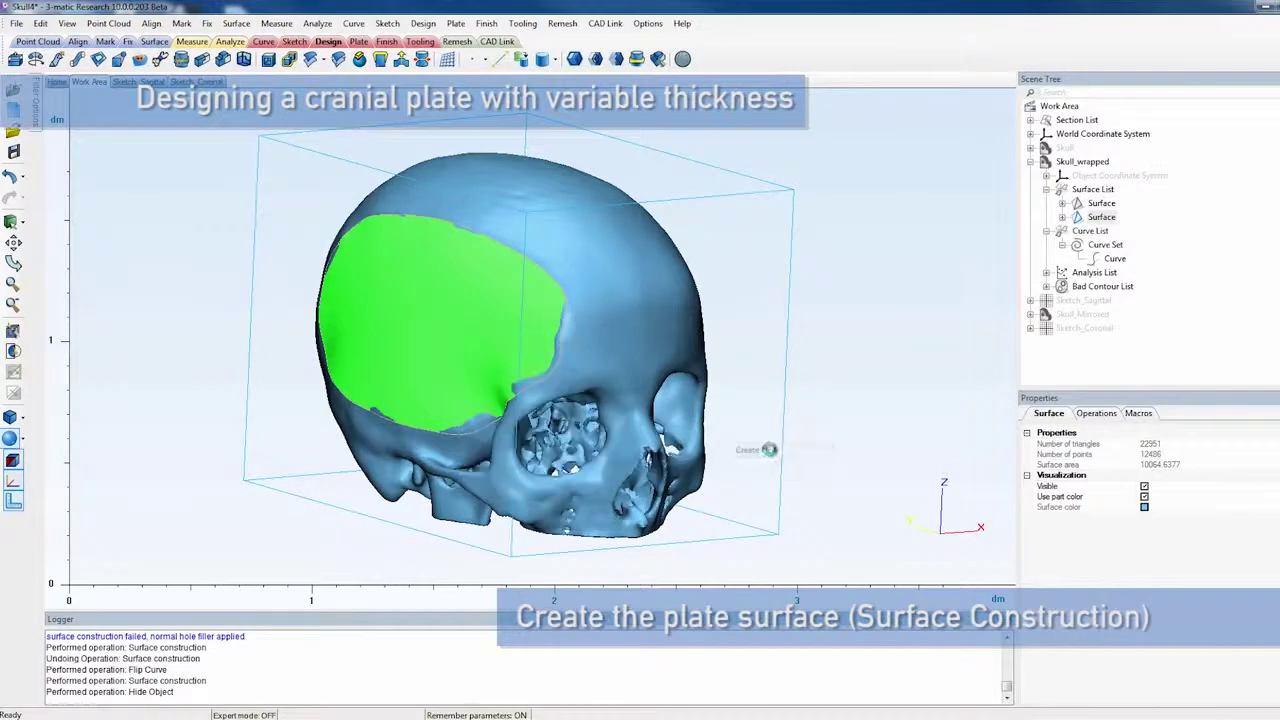
Rename the new plate part to Prosthesis and hide it to expose the skull defect.
left_click(1080, 316)
left_click(1080, 316)
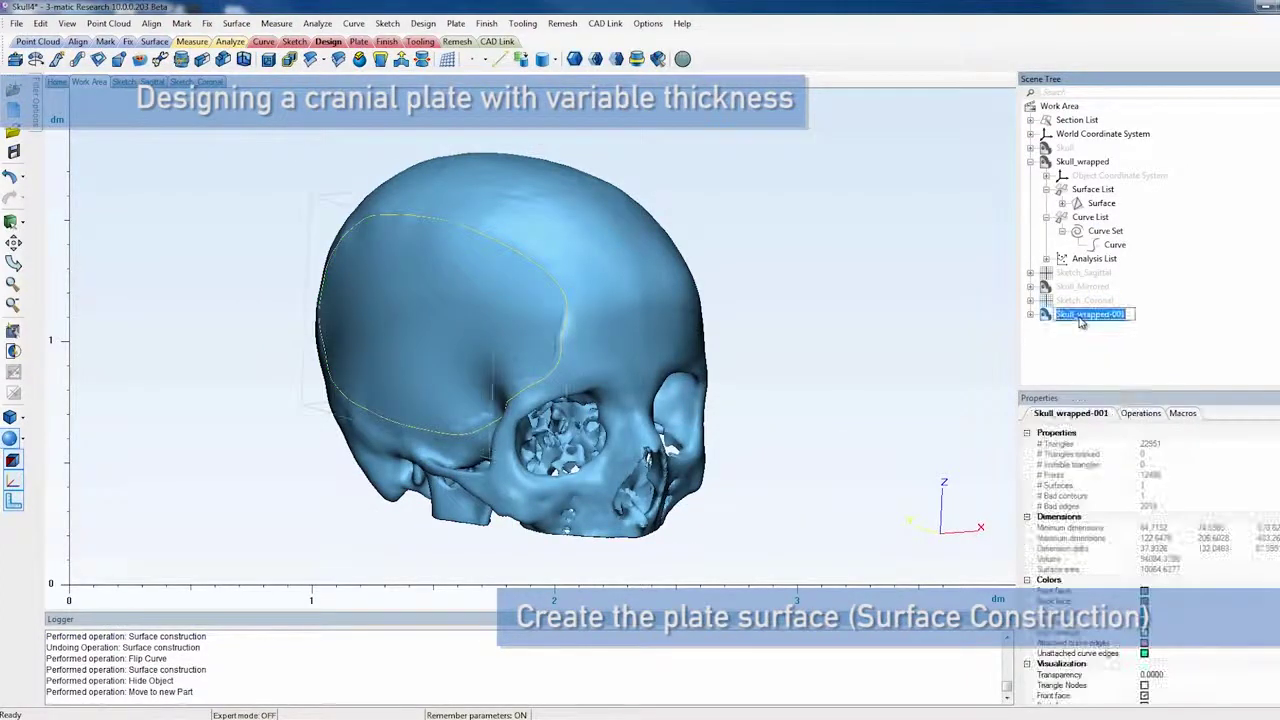
type("Prosthesis")
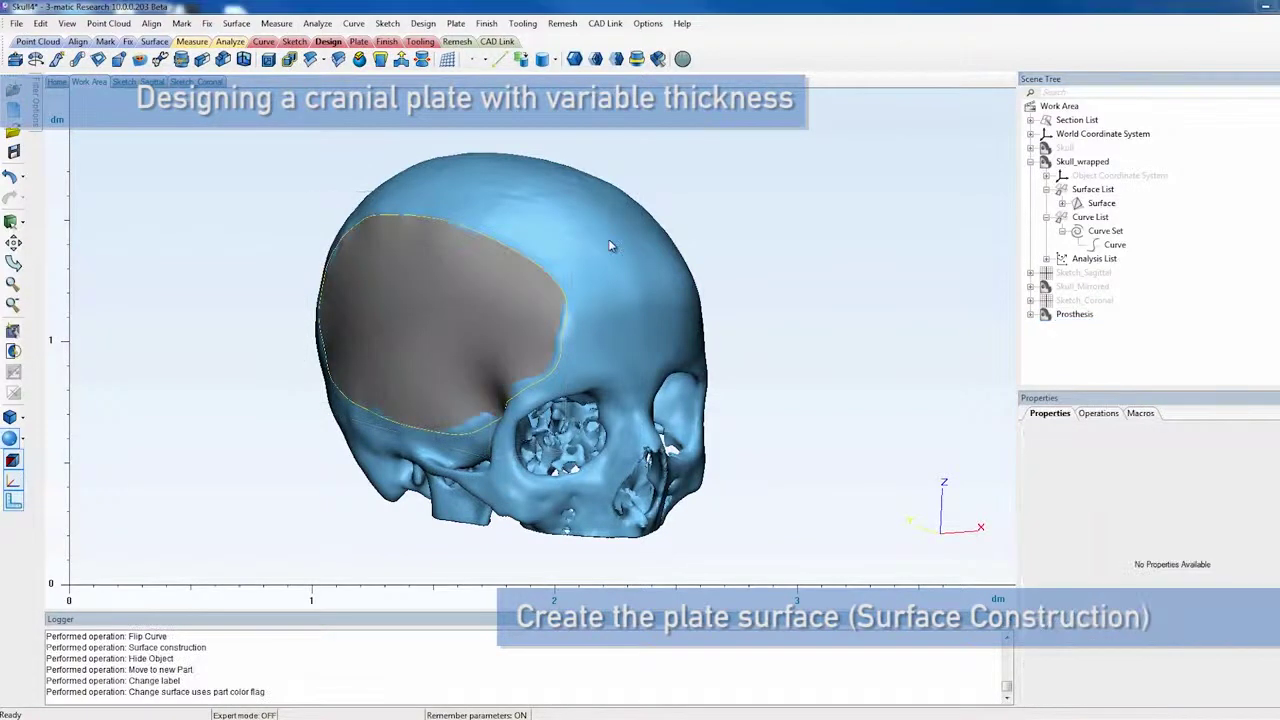
right_click_drag(604, 222, 630, 216)
right_click(1075, 316)
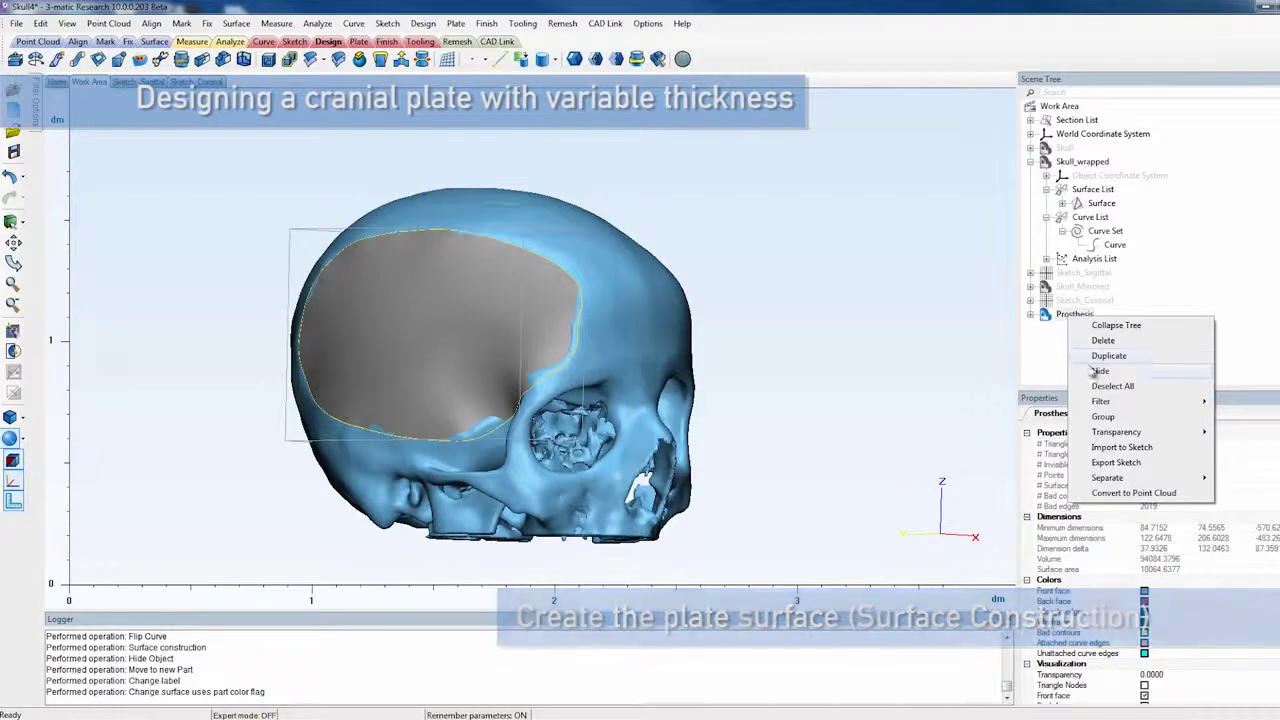
left_click(1090, 383)
Measure the skull's point-to-point thickness at the upper edge of the defect, from the outline curve to the inner edge.
left_click(192, 41)
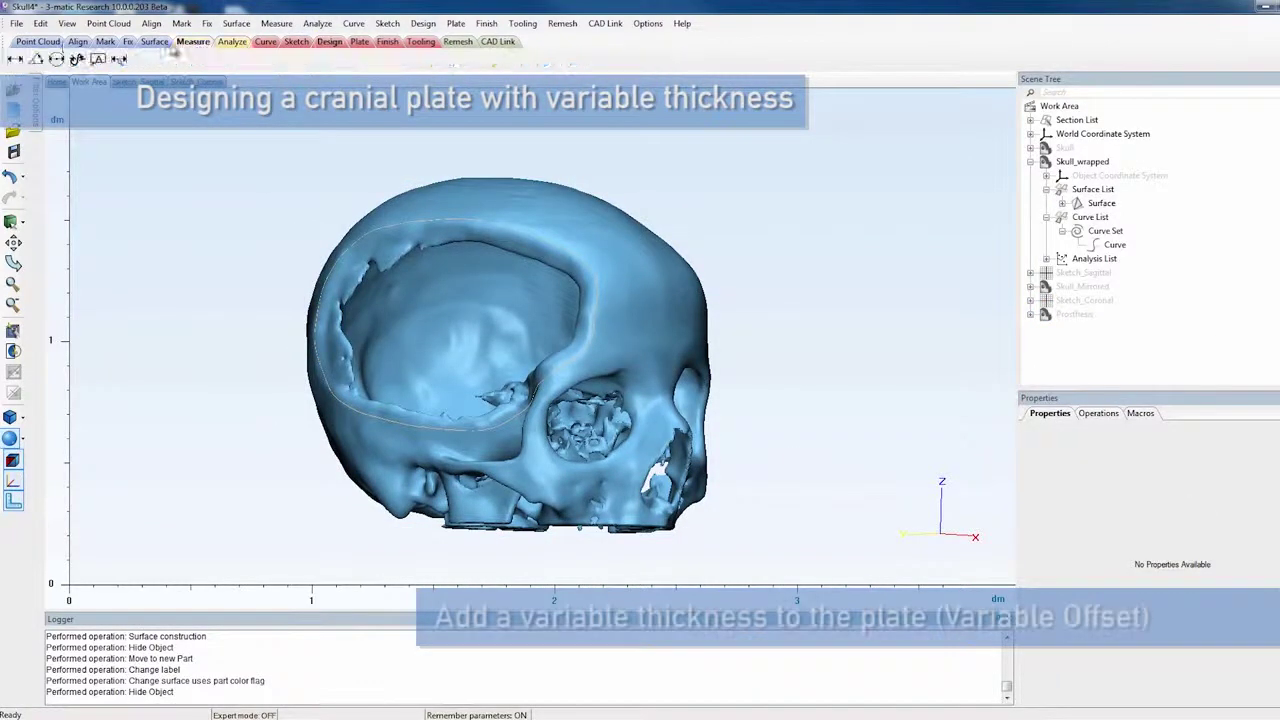
left_click(14, 58)
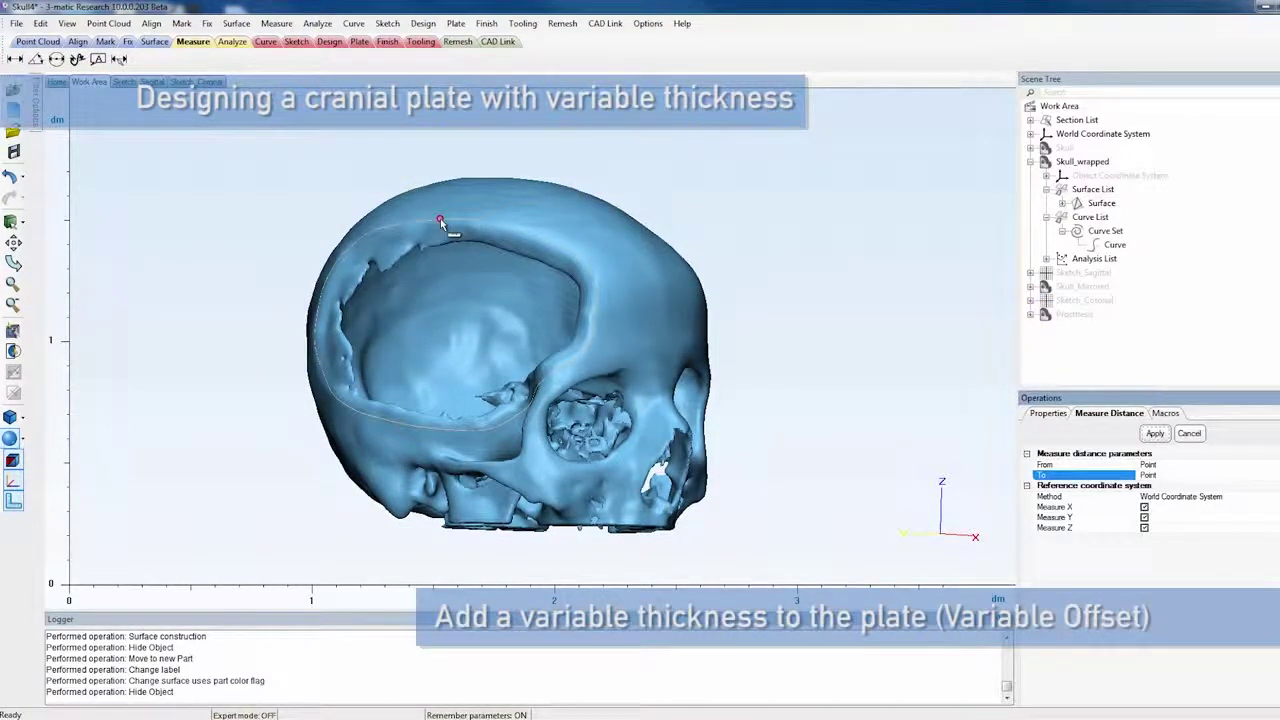
left_click(440, 218)
right_click_drag(448, 261, 380, 120)
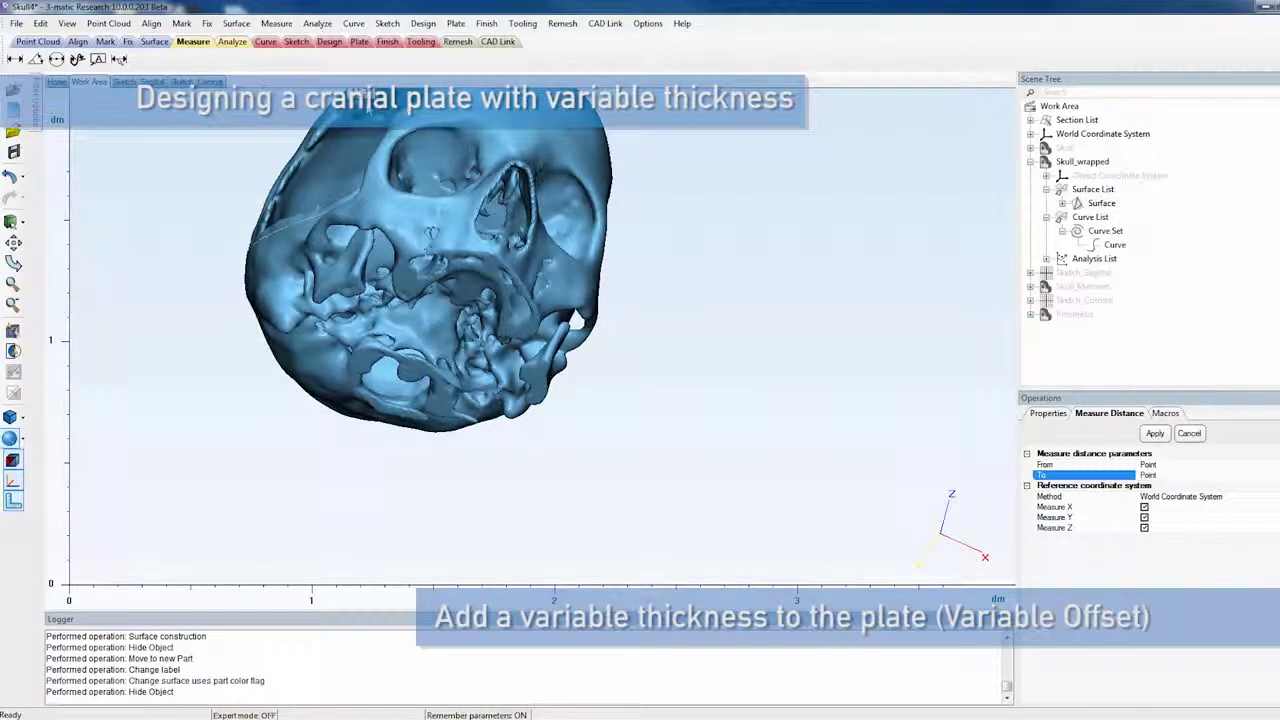
left_click(371, 104)
right_click_drag(372, 108, 462, 226)
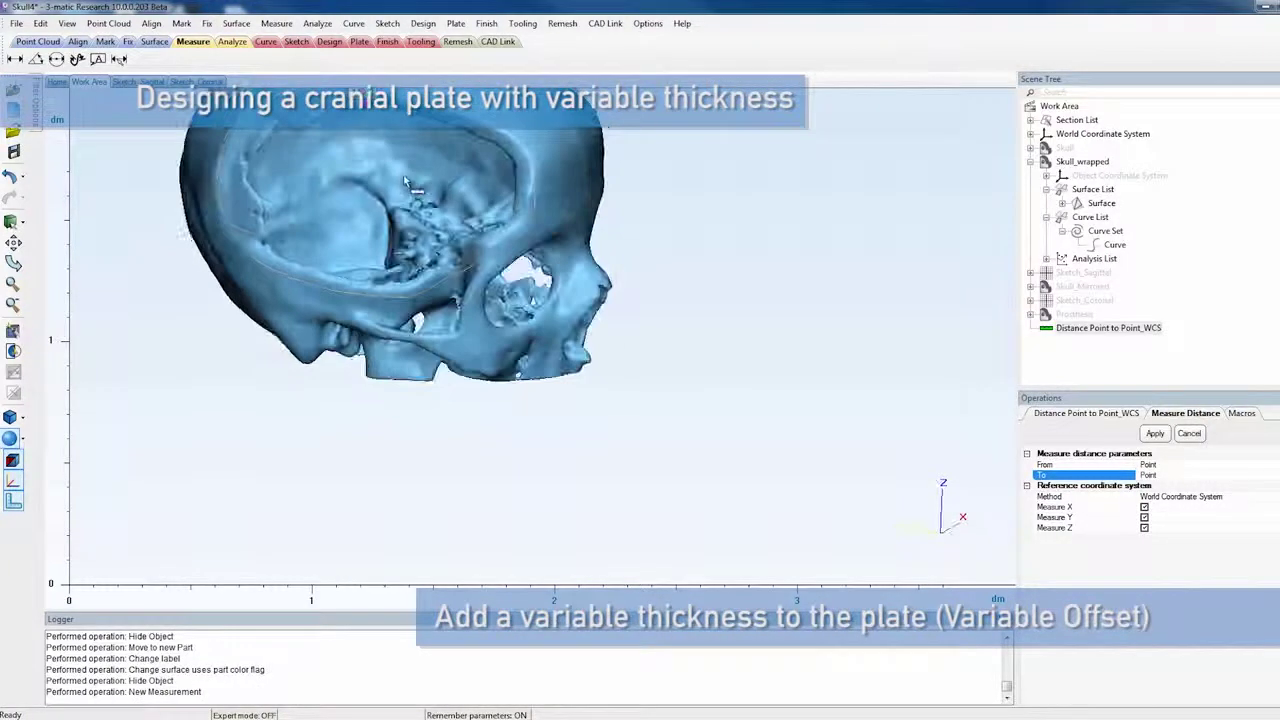
right_click_drag(417, 190, 475, 307)
right_click_drag(423, 158, 449, 272)
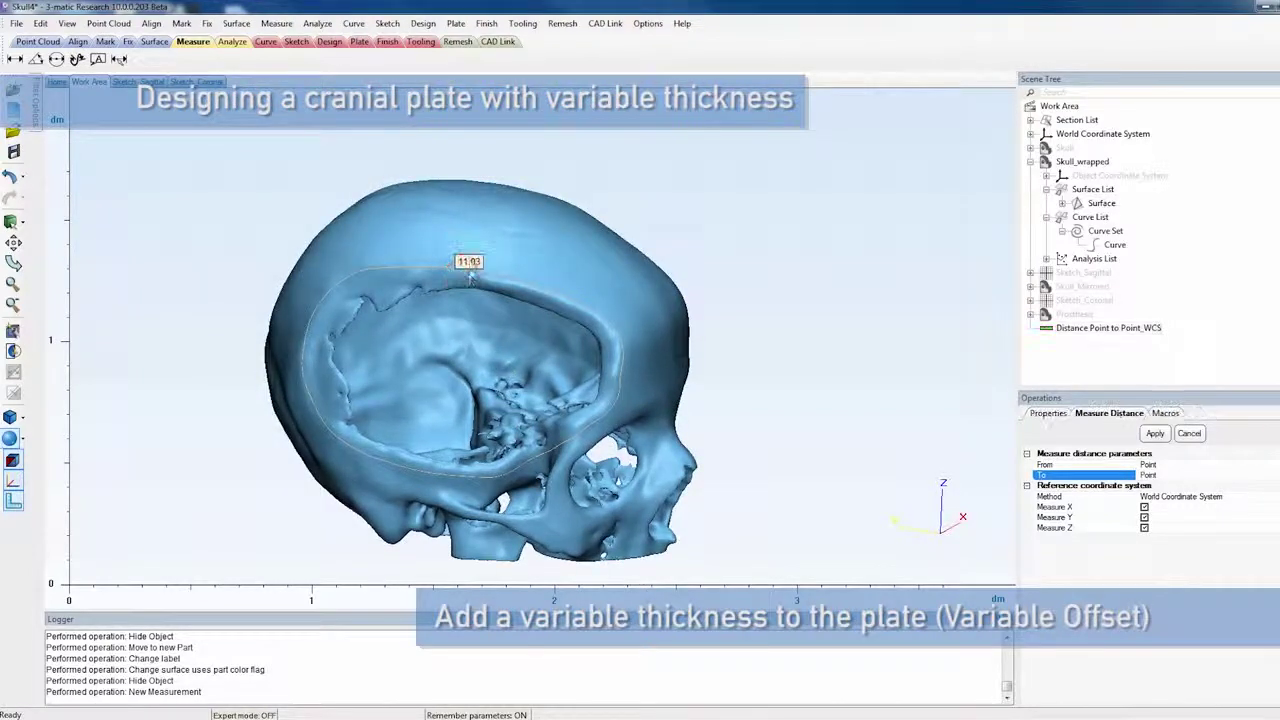
Measure the skull's point-to-point thickness at four more places around the defect: rear, lower, front-lower and front edges.
right_click_drag(323, 371, 229, 380)
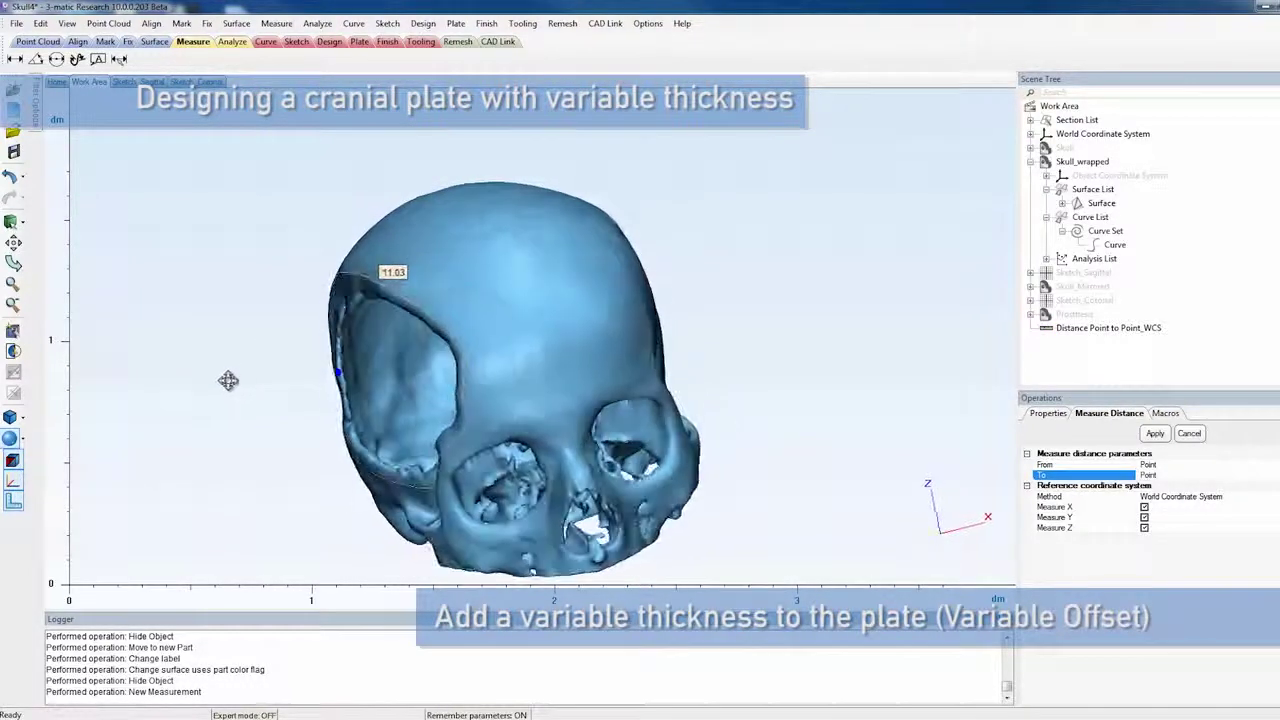
left_click(347, 356)
right_click_drag(452, 382, 462, 414)
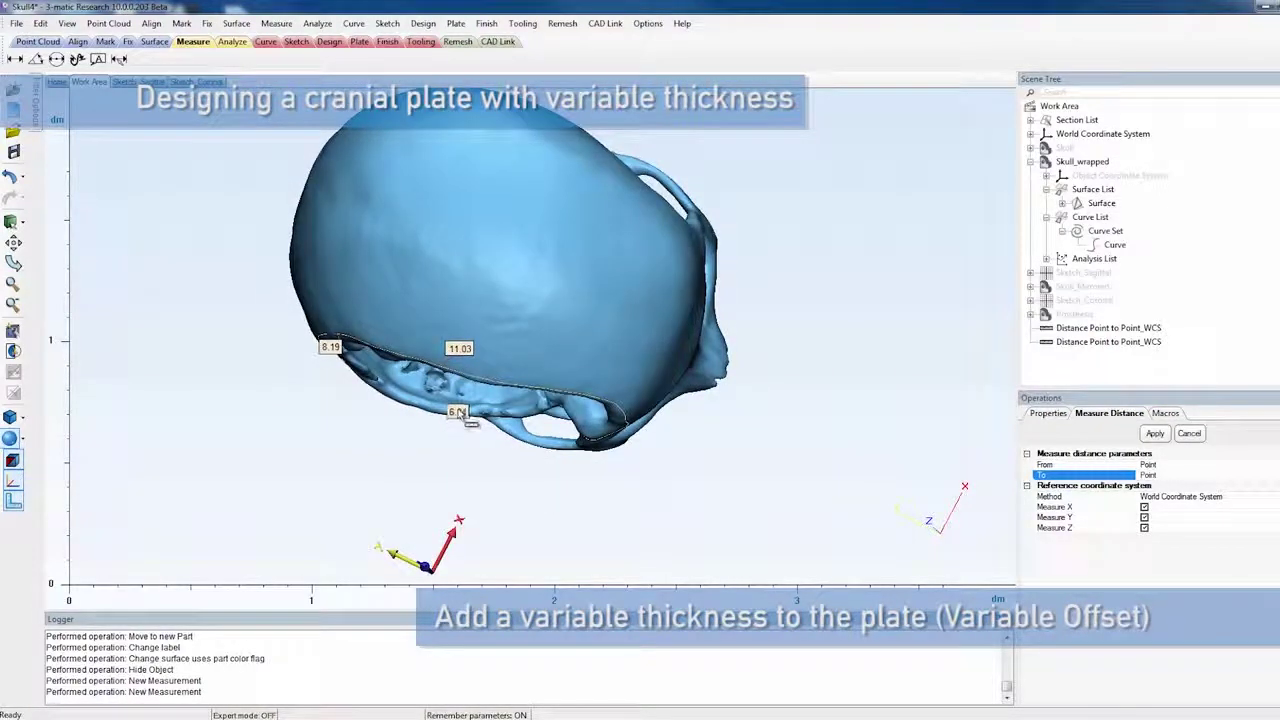
left_click(461, 413)
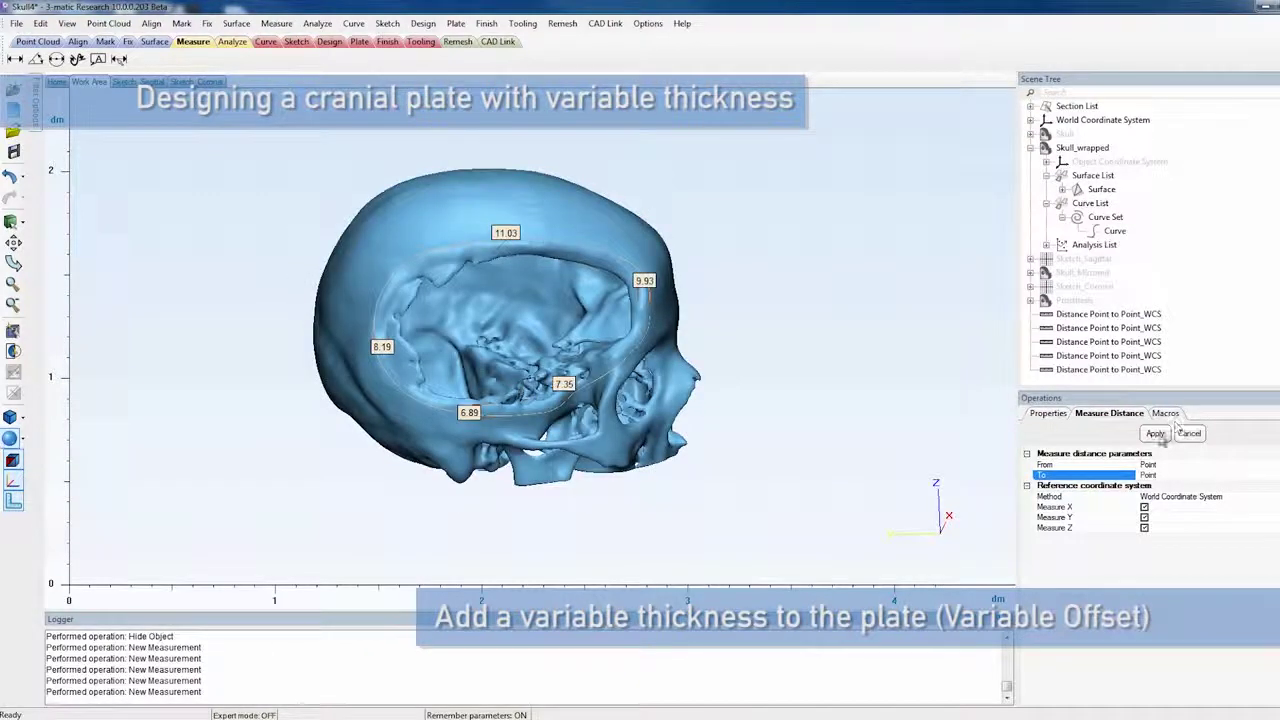
left_click(1189, 434)
Show the Prosthesis part and choose its surface as the entity for a Variable Offset.
right_click(1068, 302)
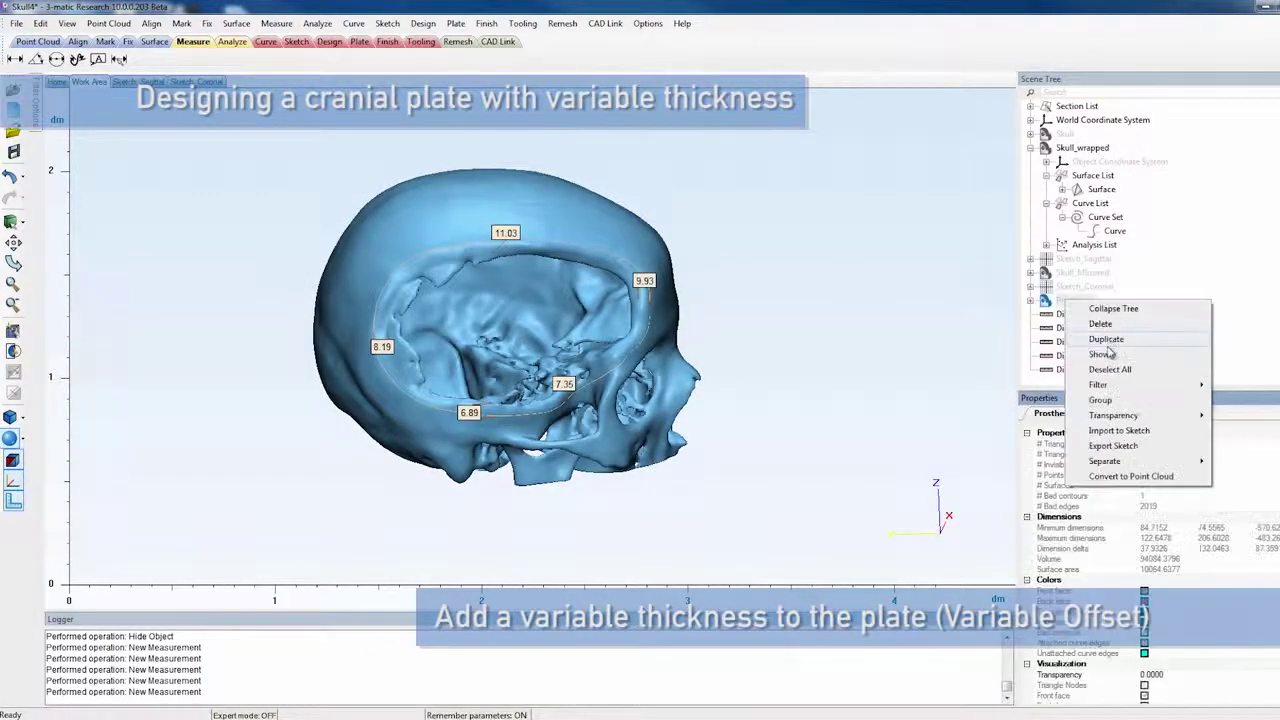
left_click(1108, 347)
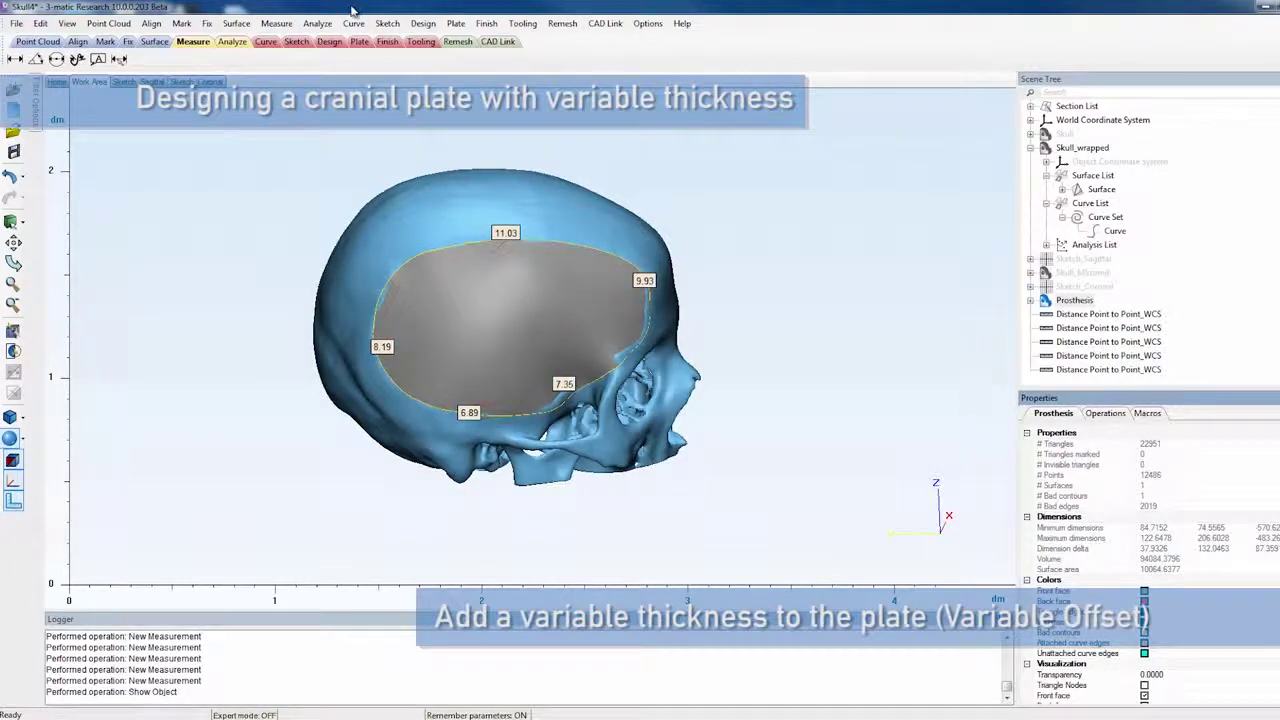
left_click(329, 42)
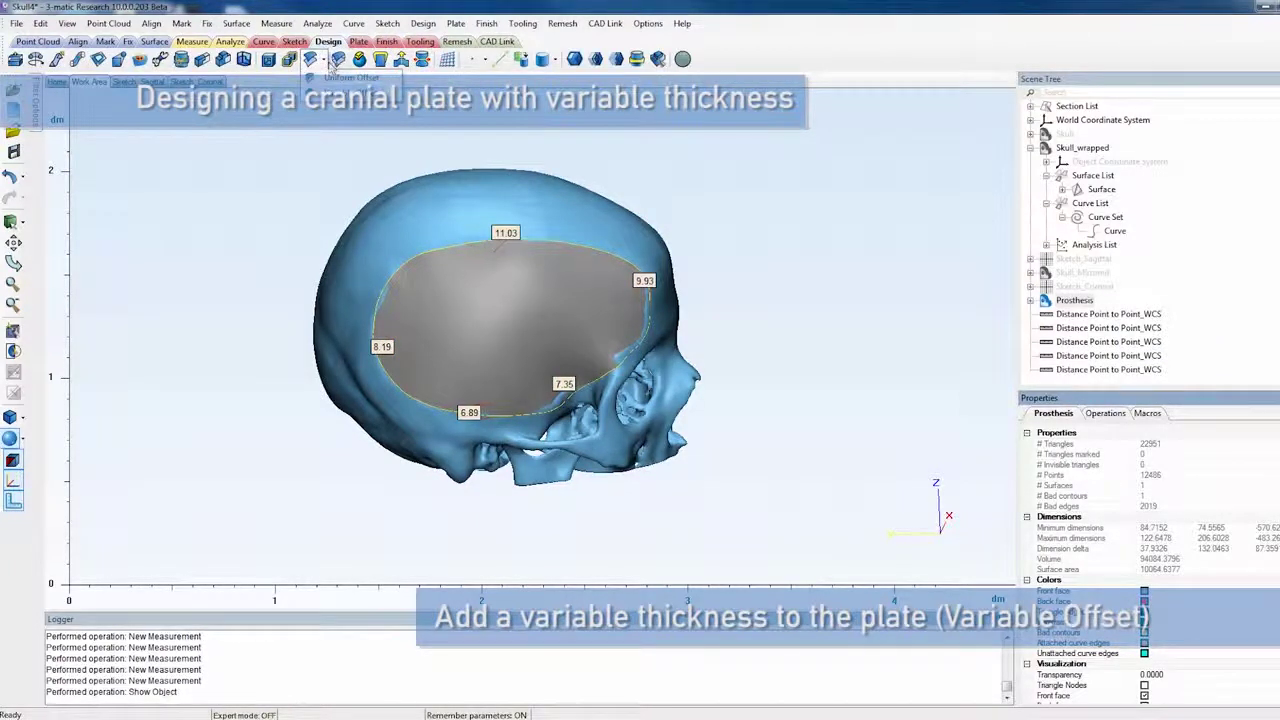
left_click(338, 58)
left_click(555, 323)
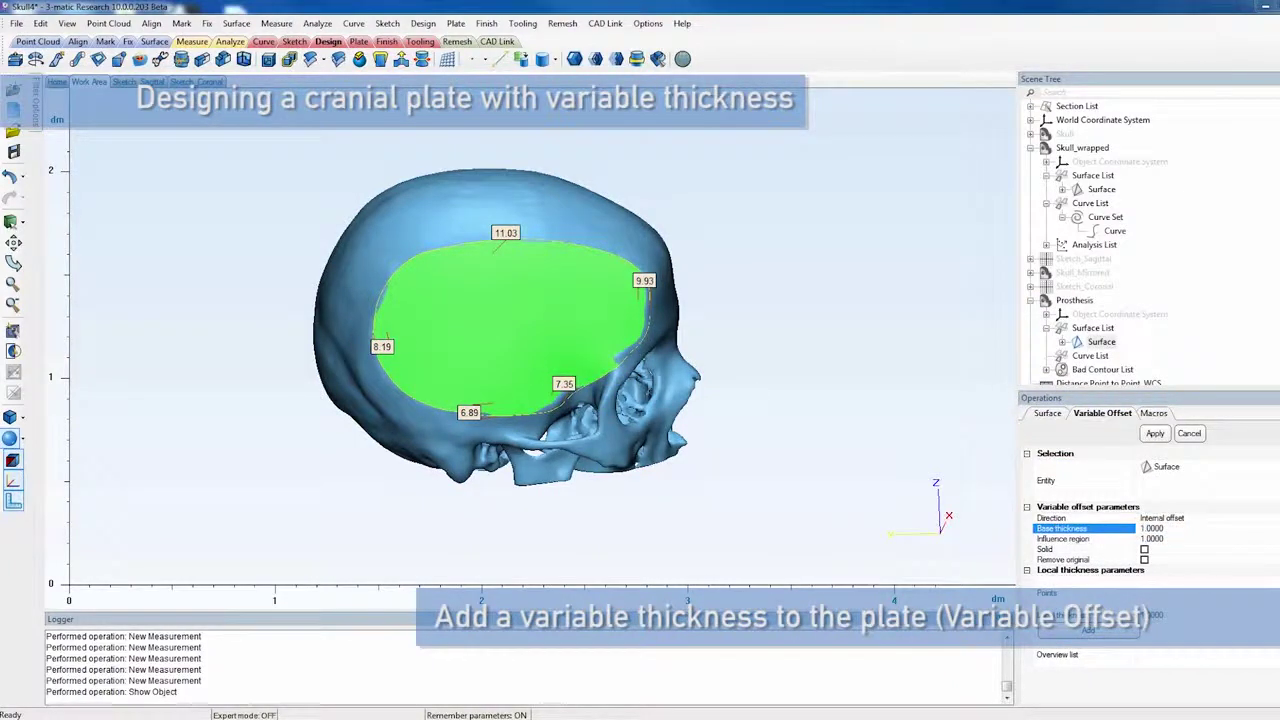
Set the Variable Offset's base thickness to 5, influence region to 35 and, with Expert mode on, maximum edge length to 2, and enable Solid.
left_click(1163, 530)
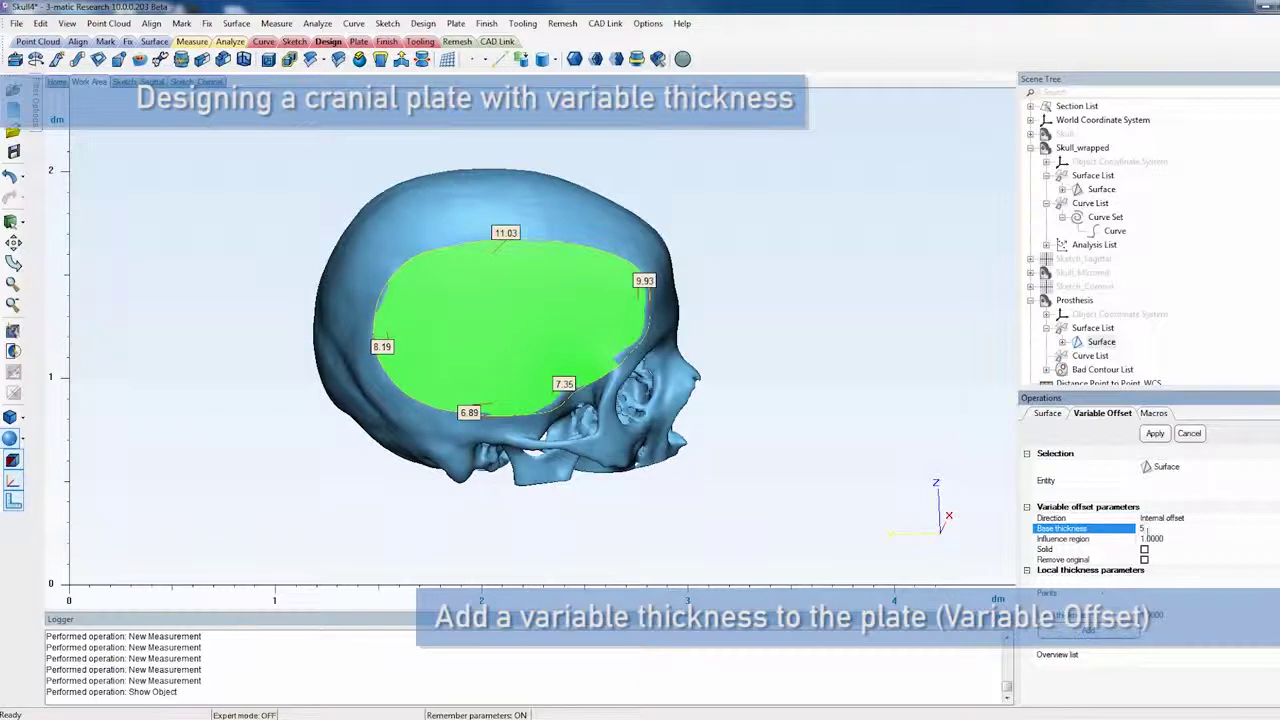
key("Tab")
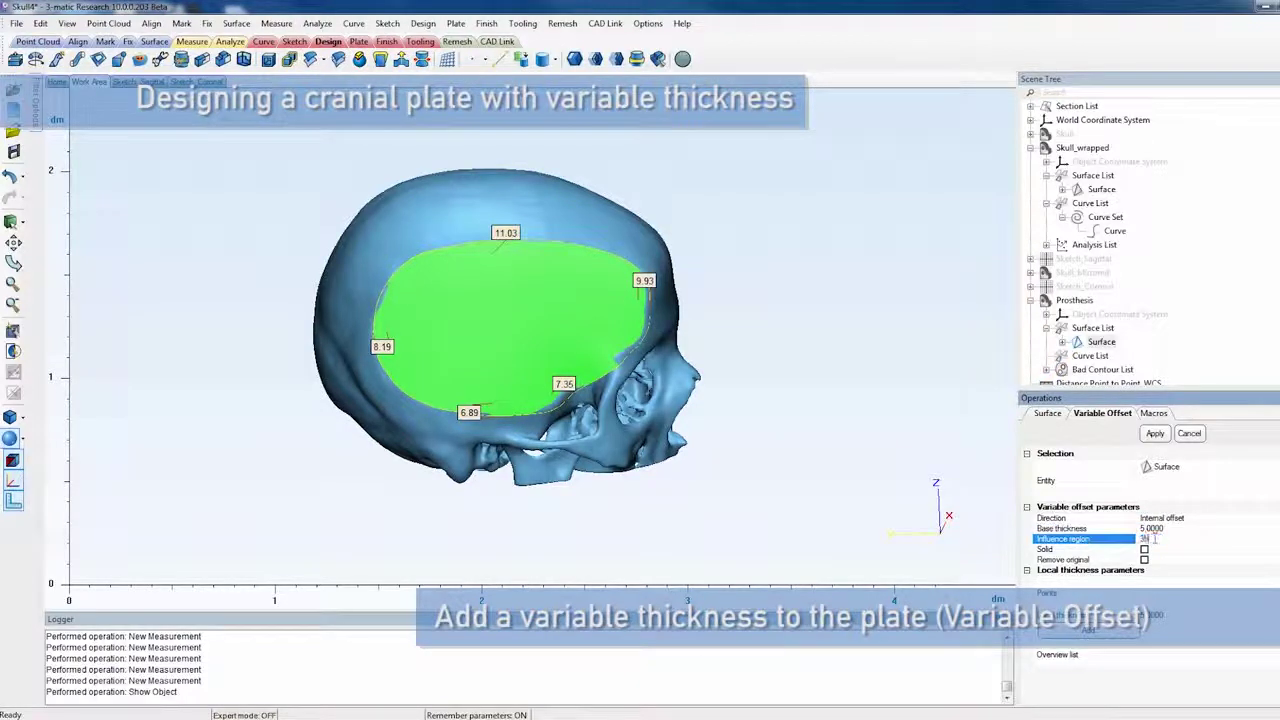
left_click(246, 715)
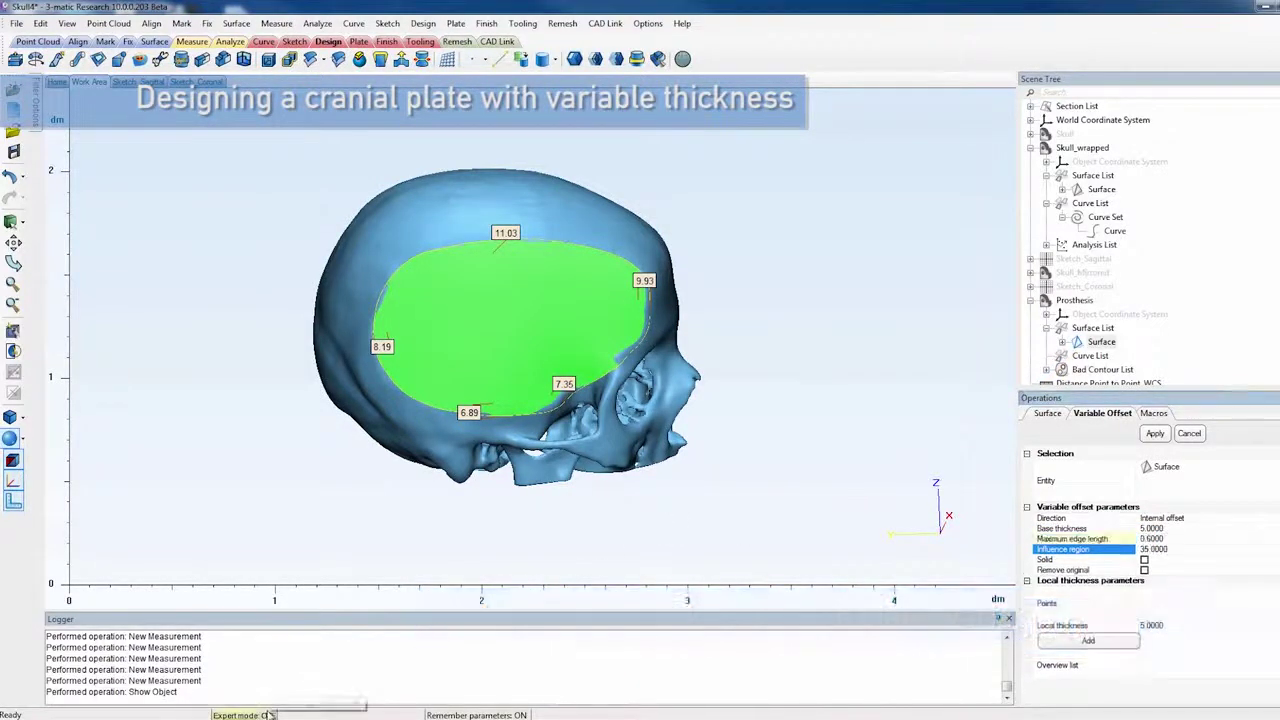
left_click(1152, 539)
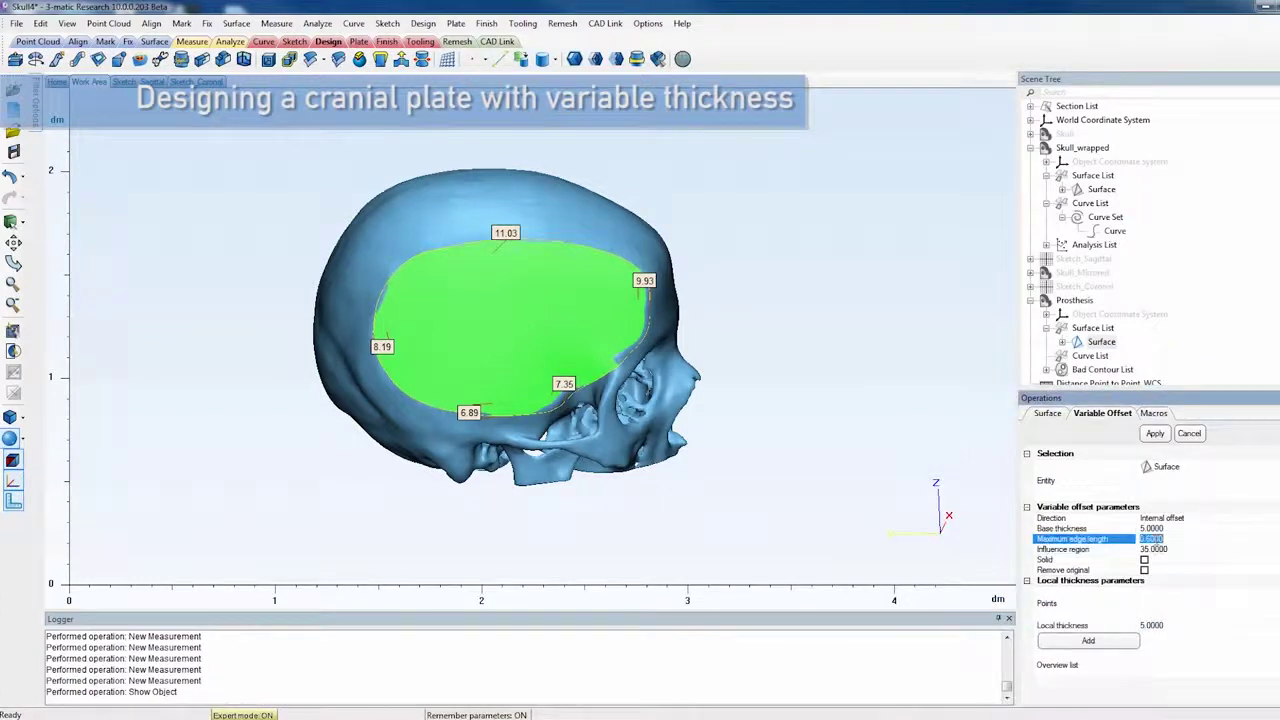
type("2")
left_click(1144, 560)
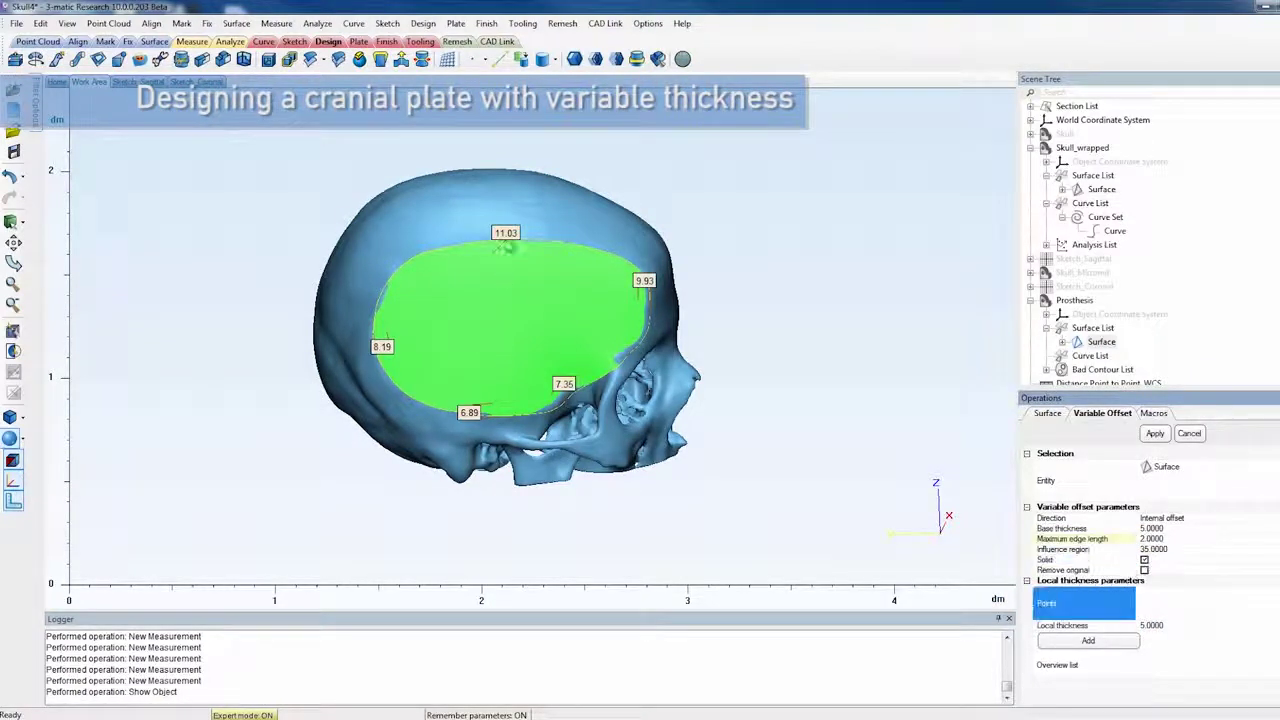
Add local thickness points to the plate outline: 11 at the upper edge and 10 at the front edge.
left_click(503, 241)
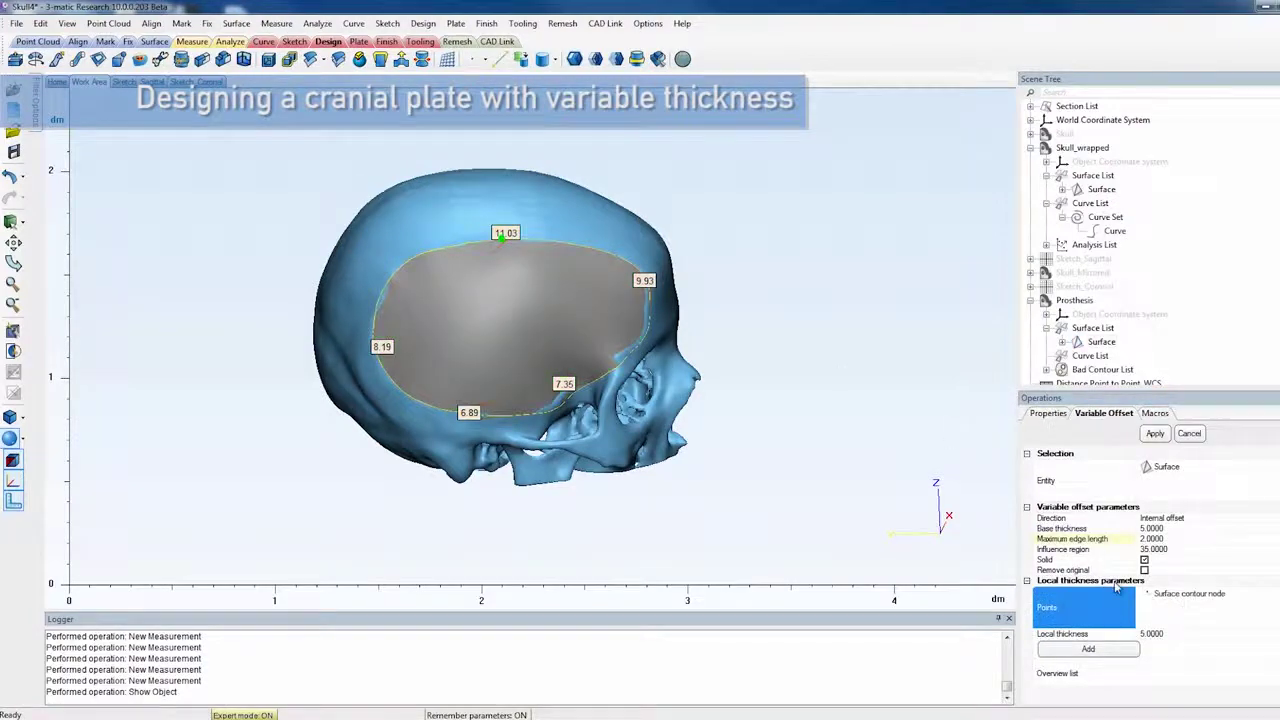
left_click(1150, 634)
type("11")
left_click(1108, 652)
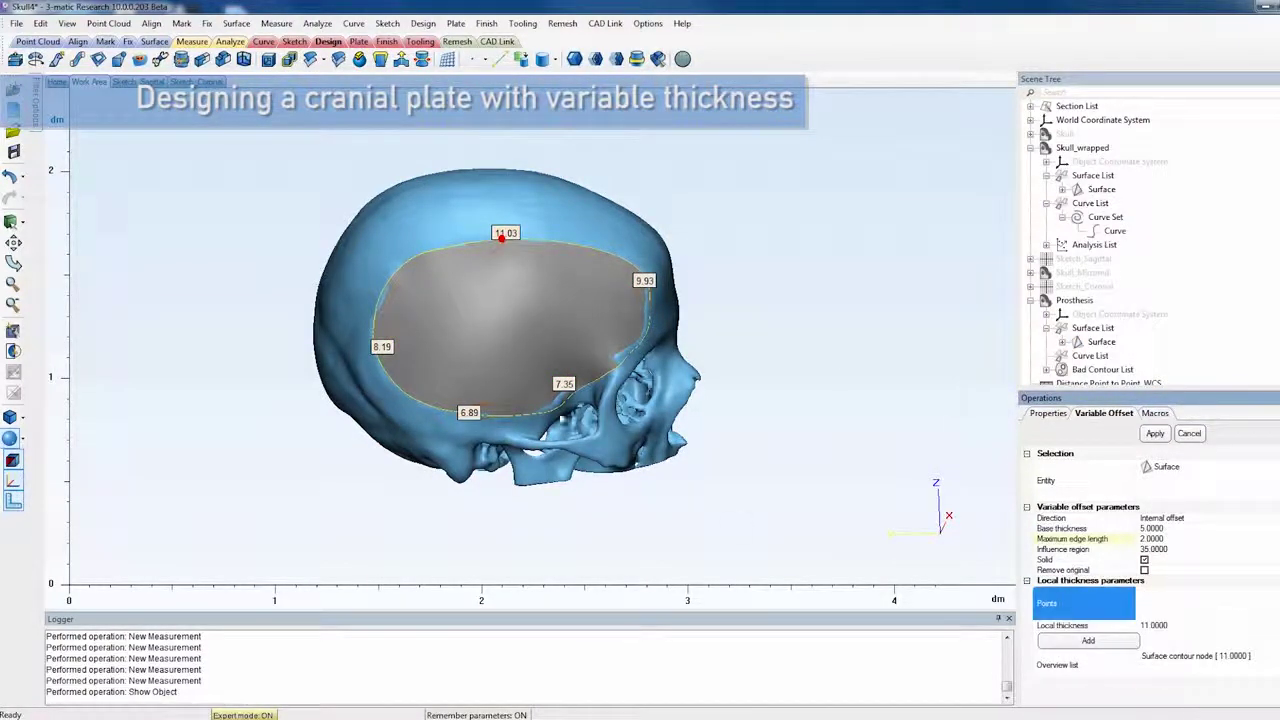
left_click(649, 298)
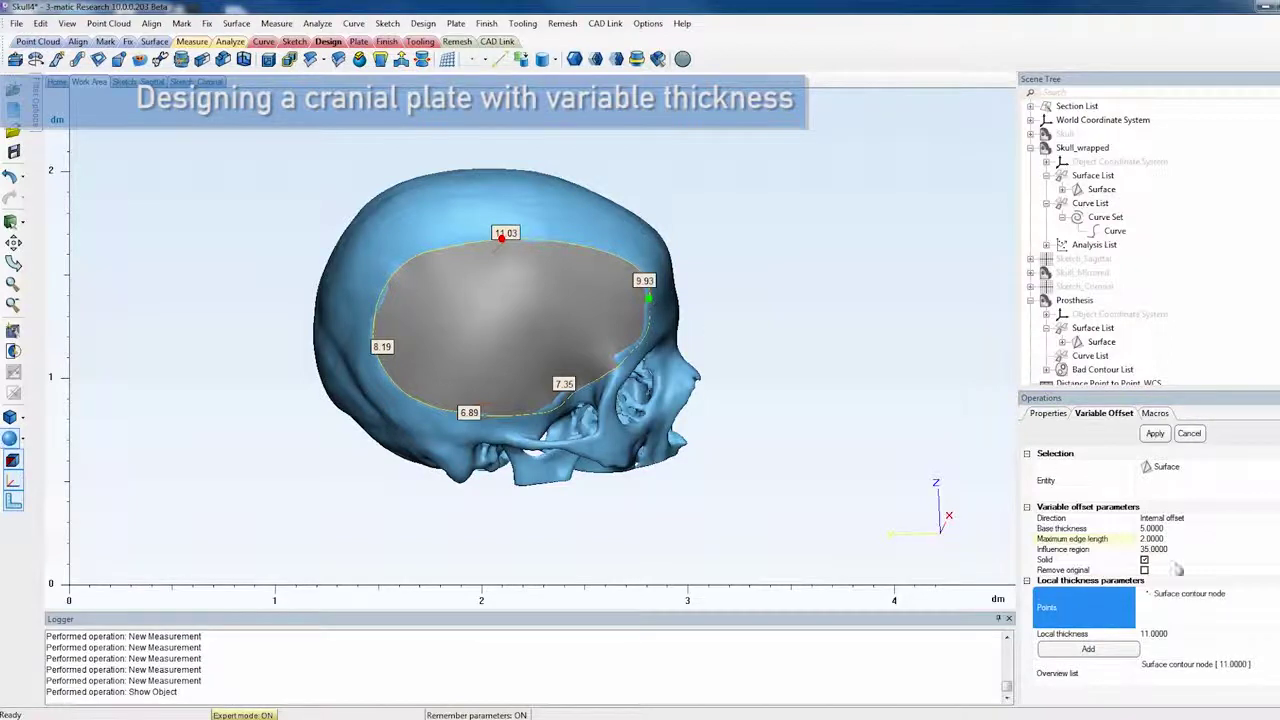
left_click(1175, 635)
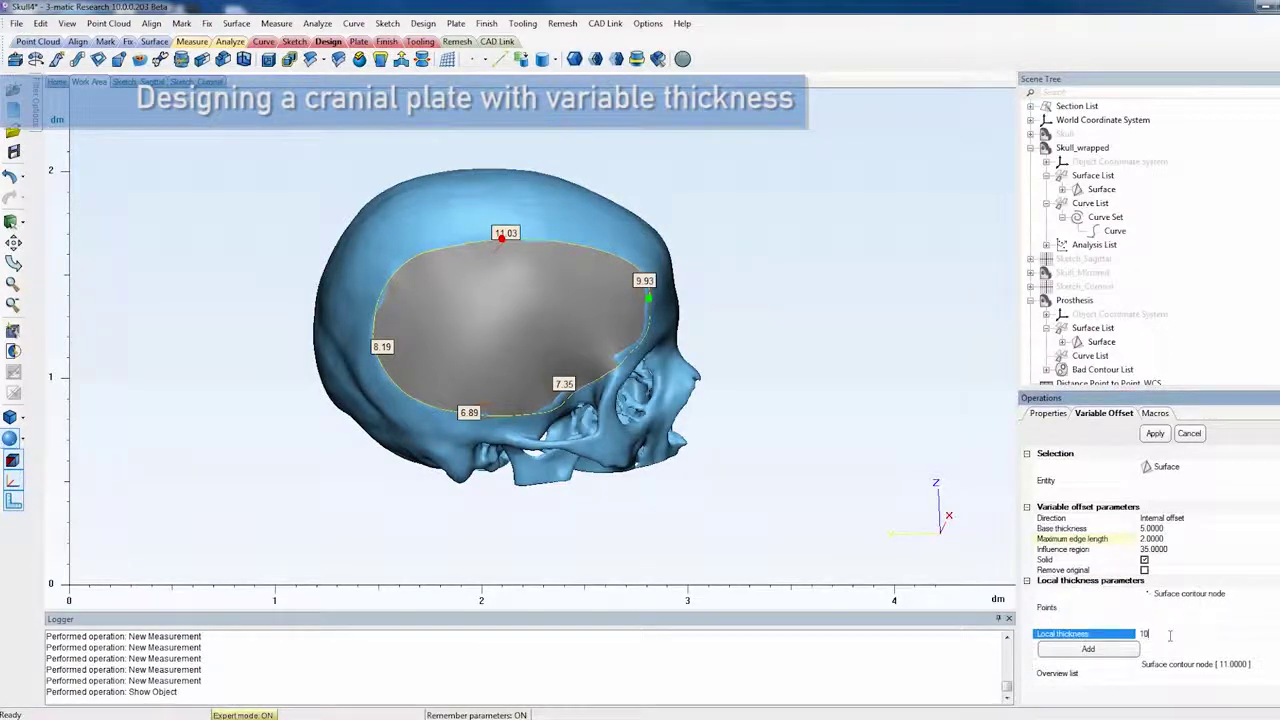
left_click(1088, 648)
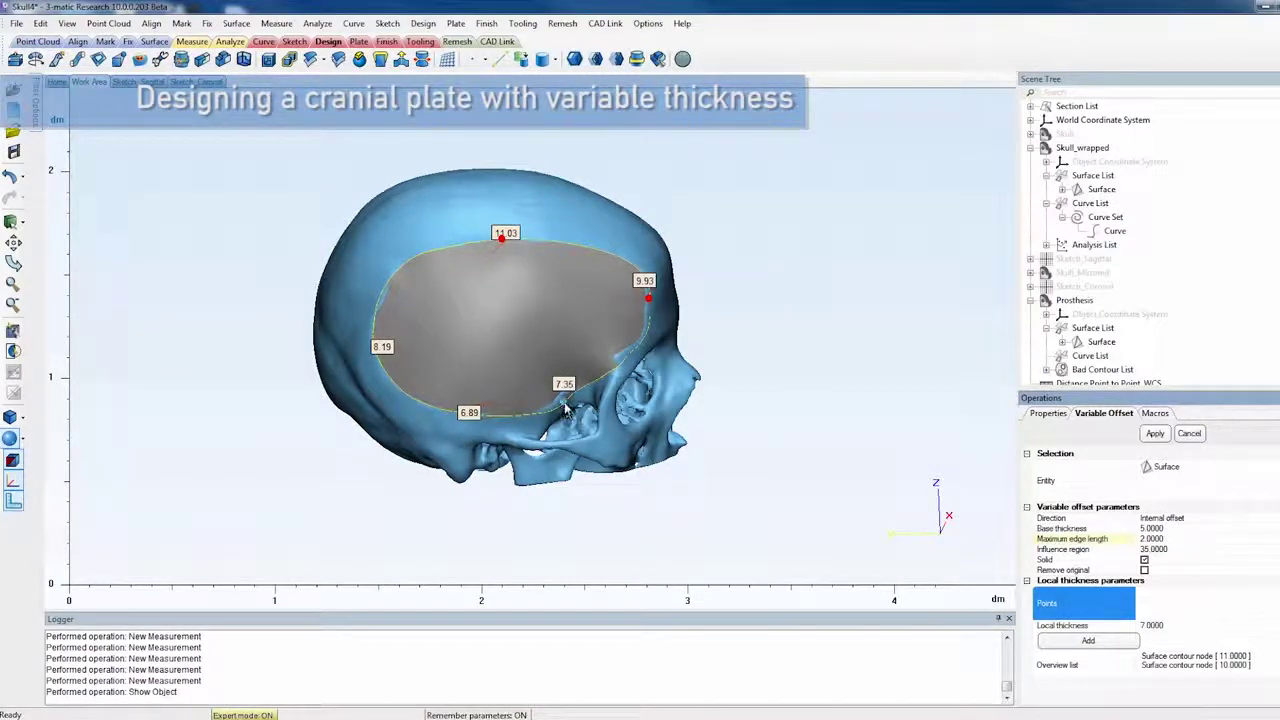
Add local thickness points of 7 at the plate's front-lower edge and 6.8 at its lower edge.
left_click(564, 402)
left_click(1088, 640)
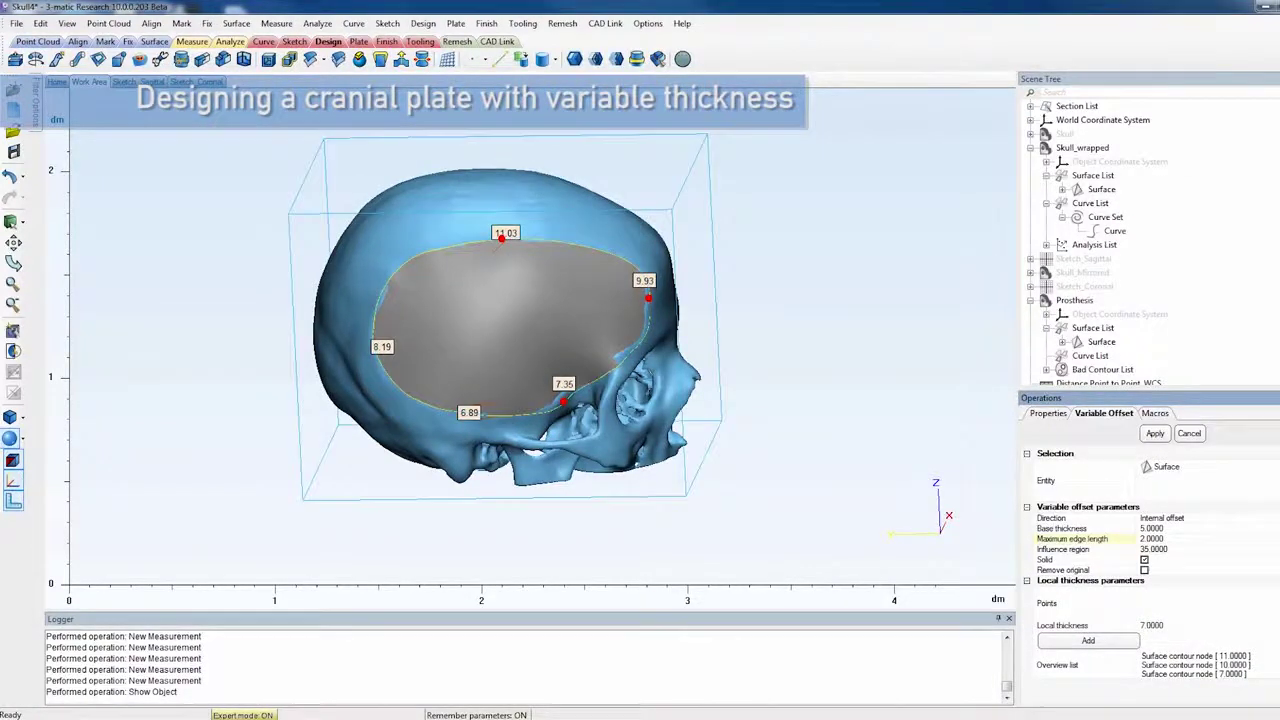
left_click(1100, 604)
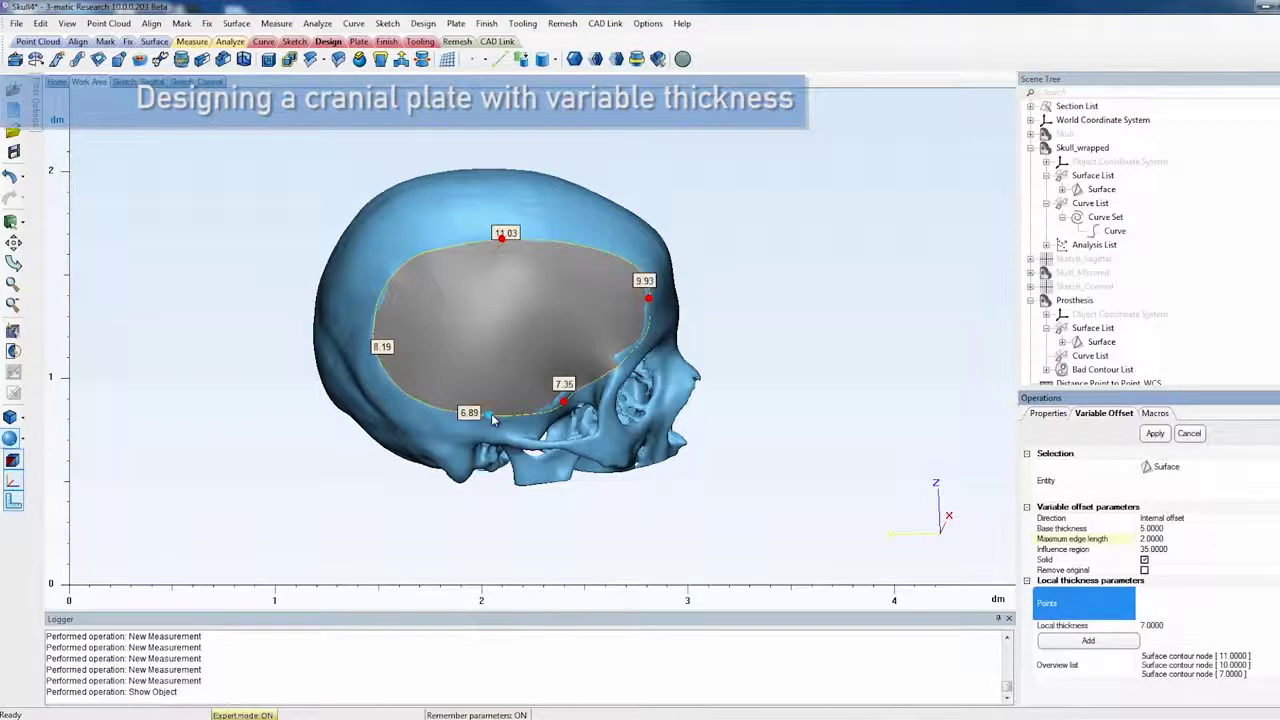
left_click(492, 415)
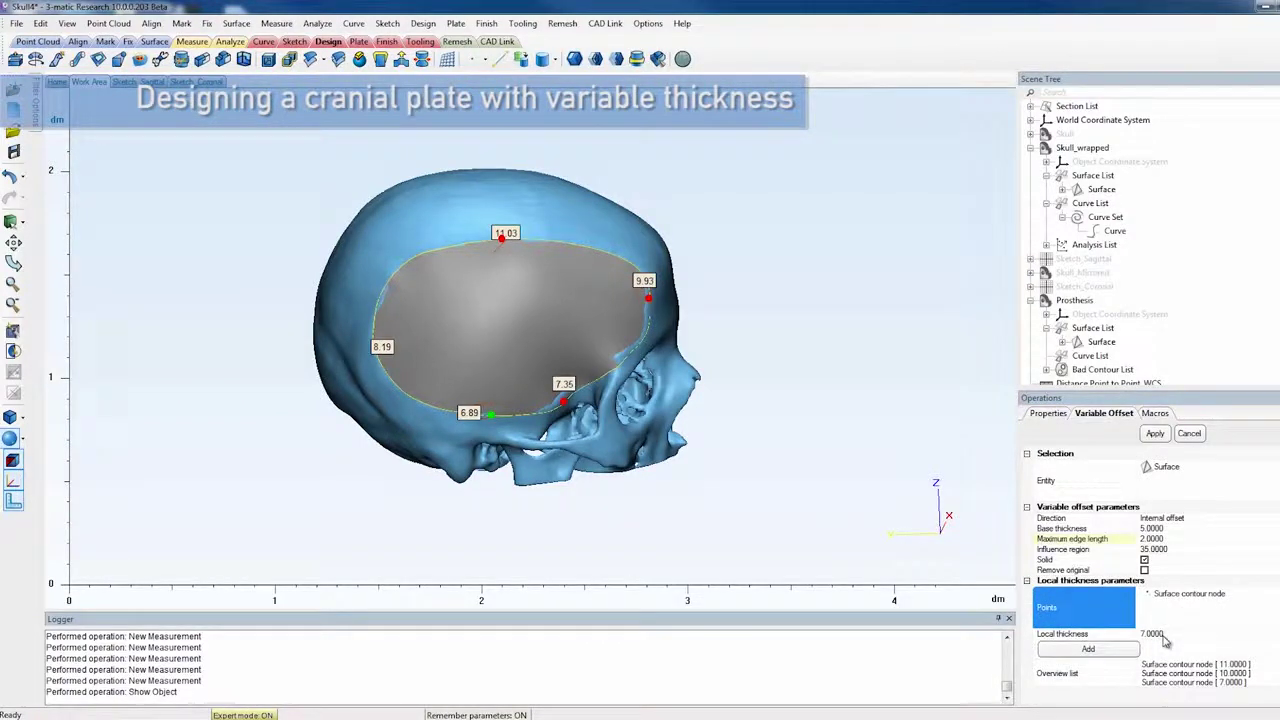
left_click(1160, 634)
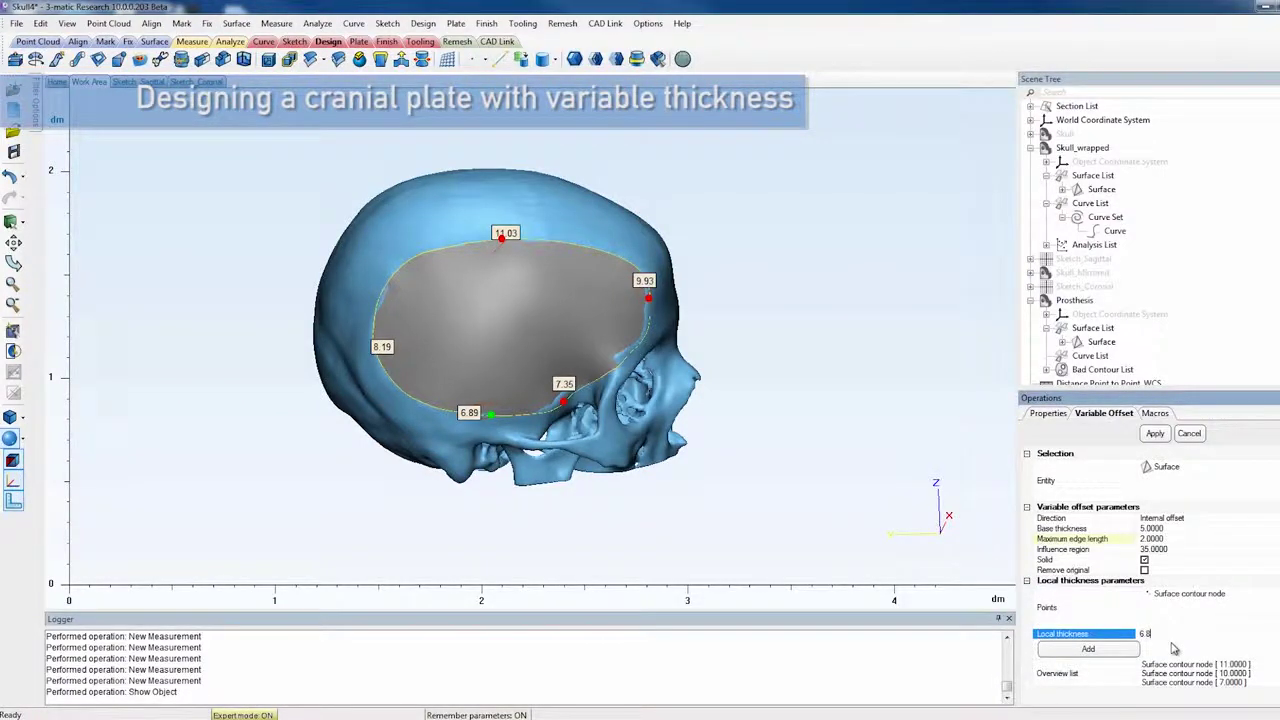
left_click(1130, 650)
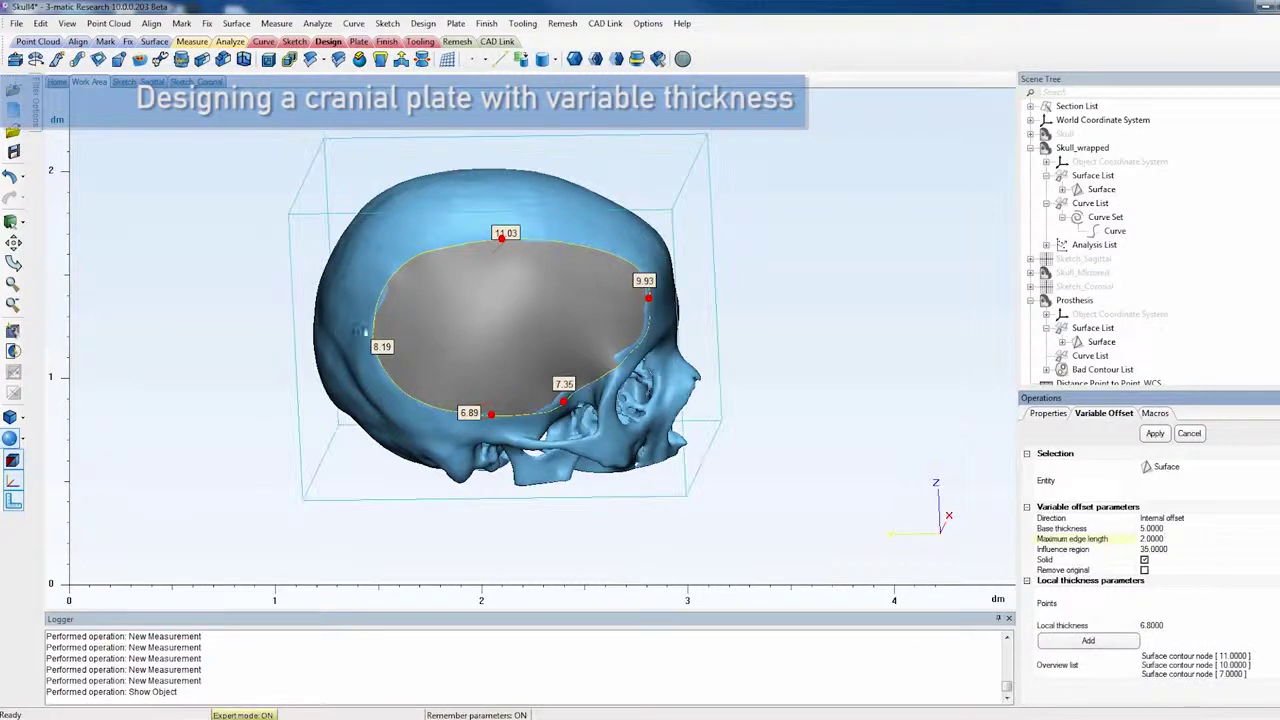
Add a local thickness point of 8 at the plate's rear edge and apply the Variable Offset.
left_click(1085, 603)
left_click(372, 330)
left_click(1152, 634)
type("8")
left_click(1133, 652)
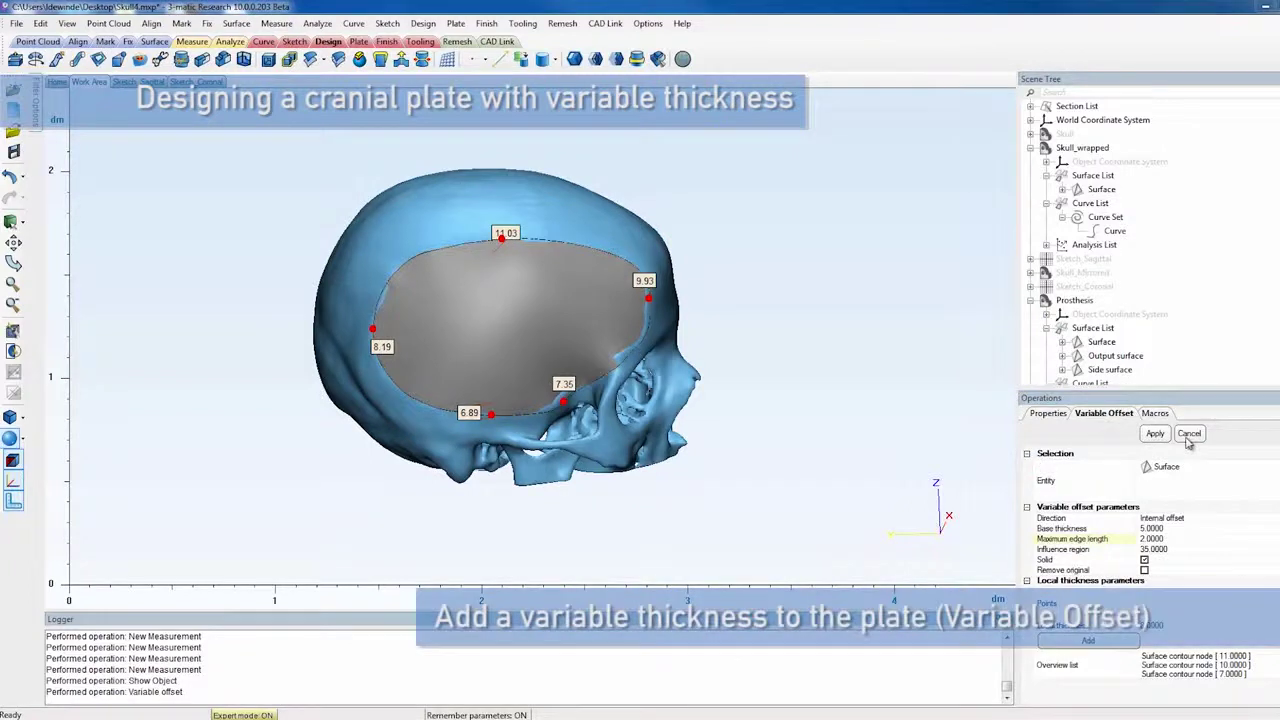
Collapse the Prosthesis and Skull_wrapped parts in the scene tree and hide all five point-to-point distance measurements.
left_click(1030, 300)
left_click(1030, 147)
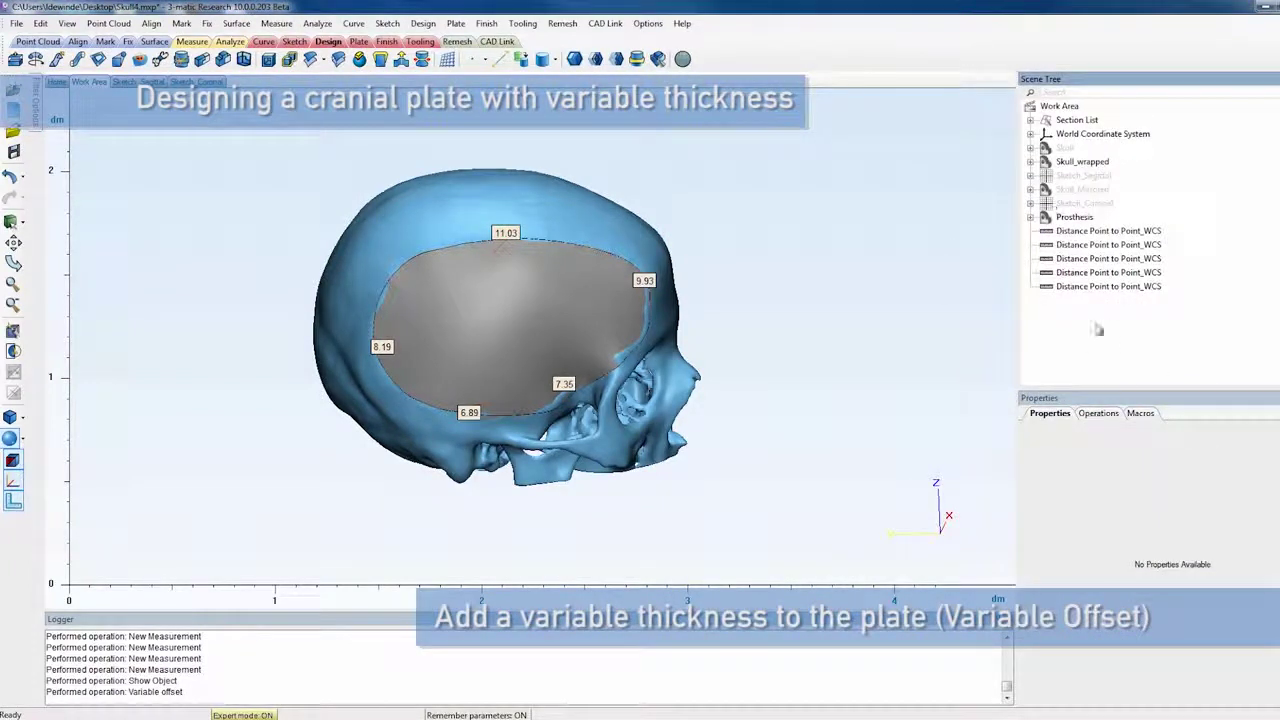
left_click(1095, 231)
left_click(1097, 286, "shift")
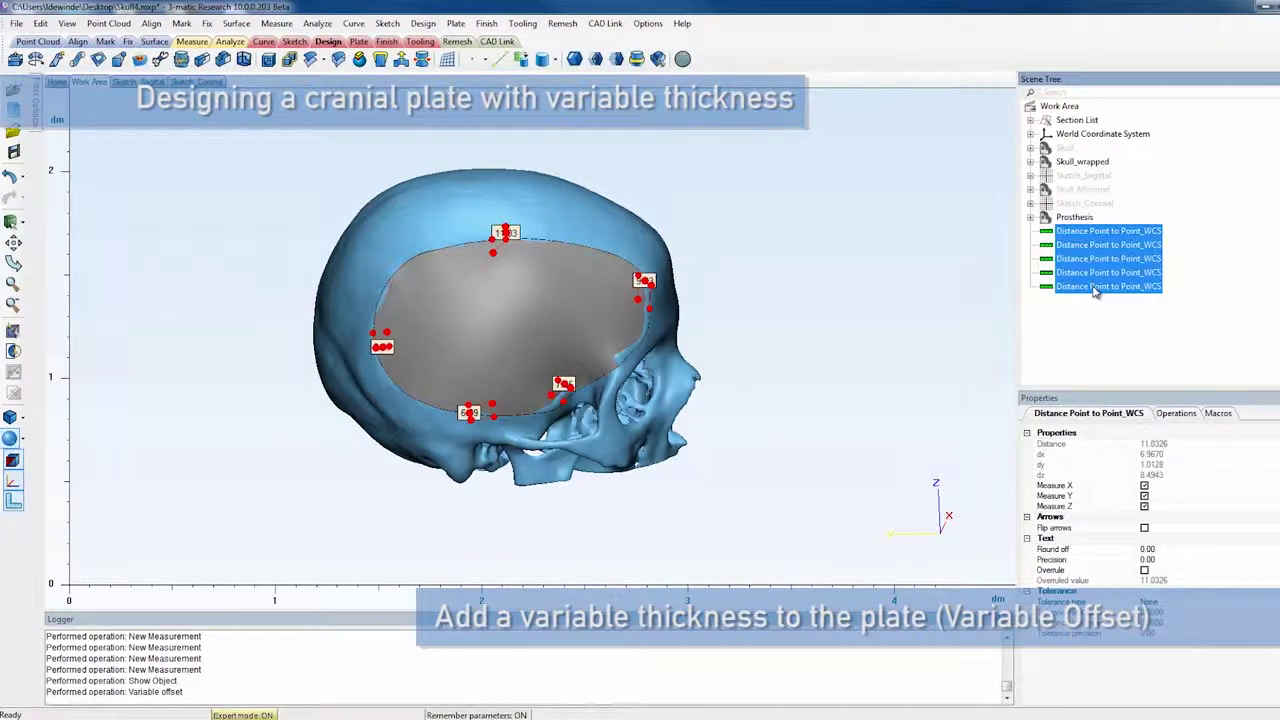
right_click(1093, 288)
left_click(1126, 326)
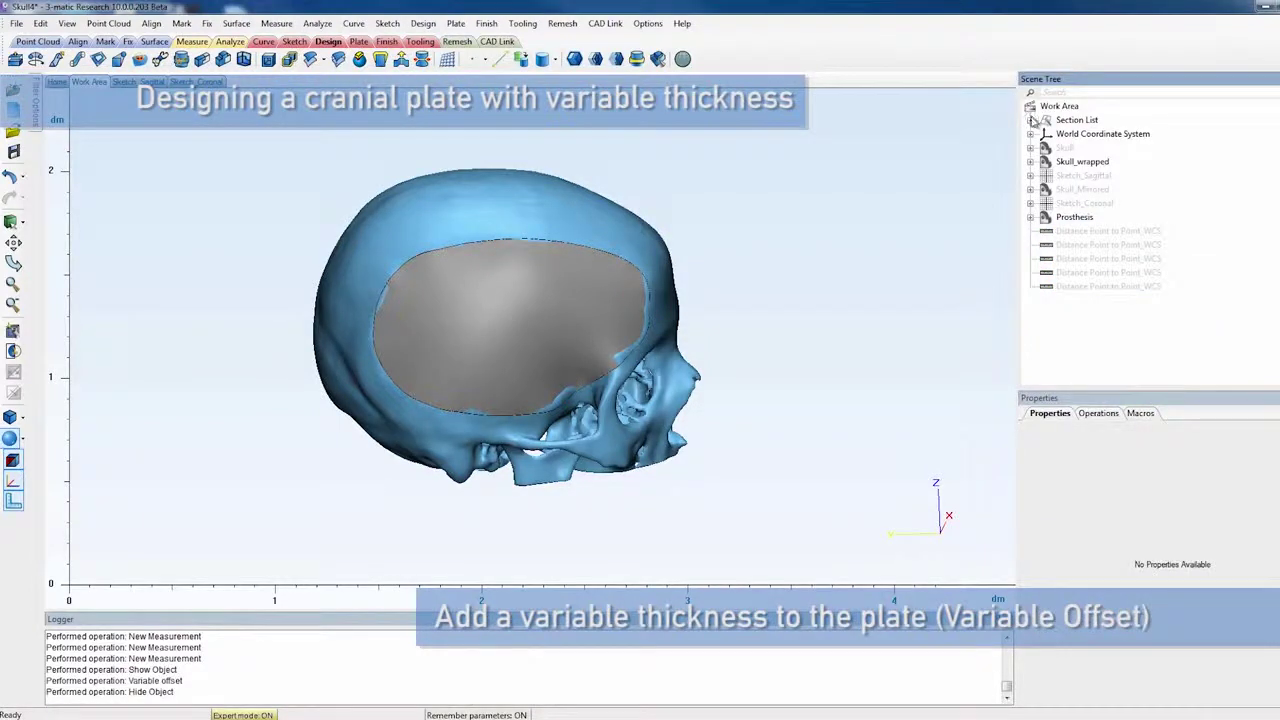
Show Standard Section - Y with clipping on, move it to about 138.9, and examine the plate's thickness against the skull.
left_click(1030, 120)
right_click(1098, 149)
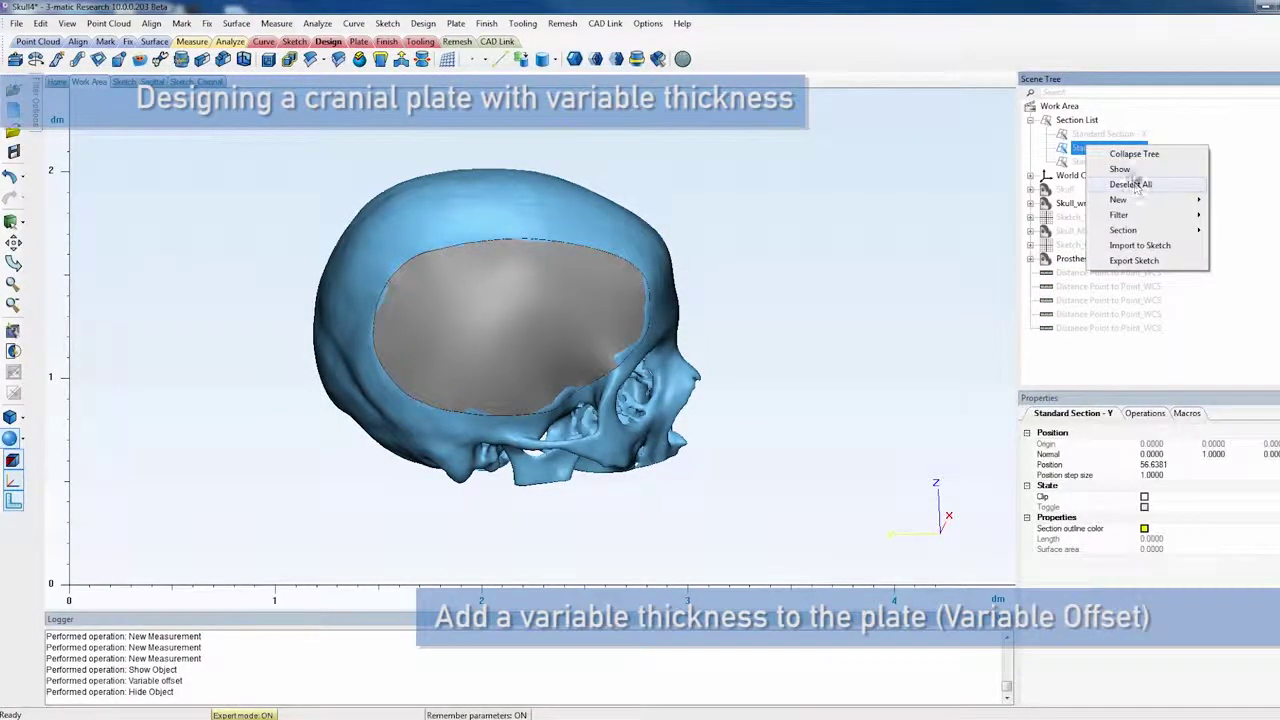
left_click(1125, 168)
left_click(1144, 499)
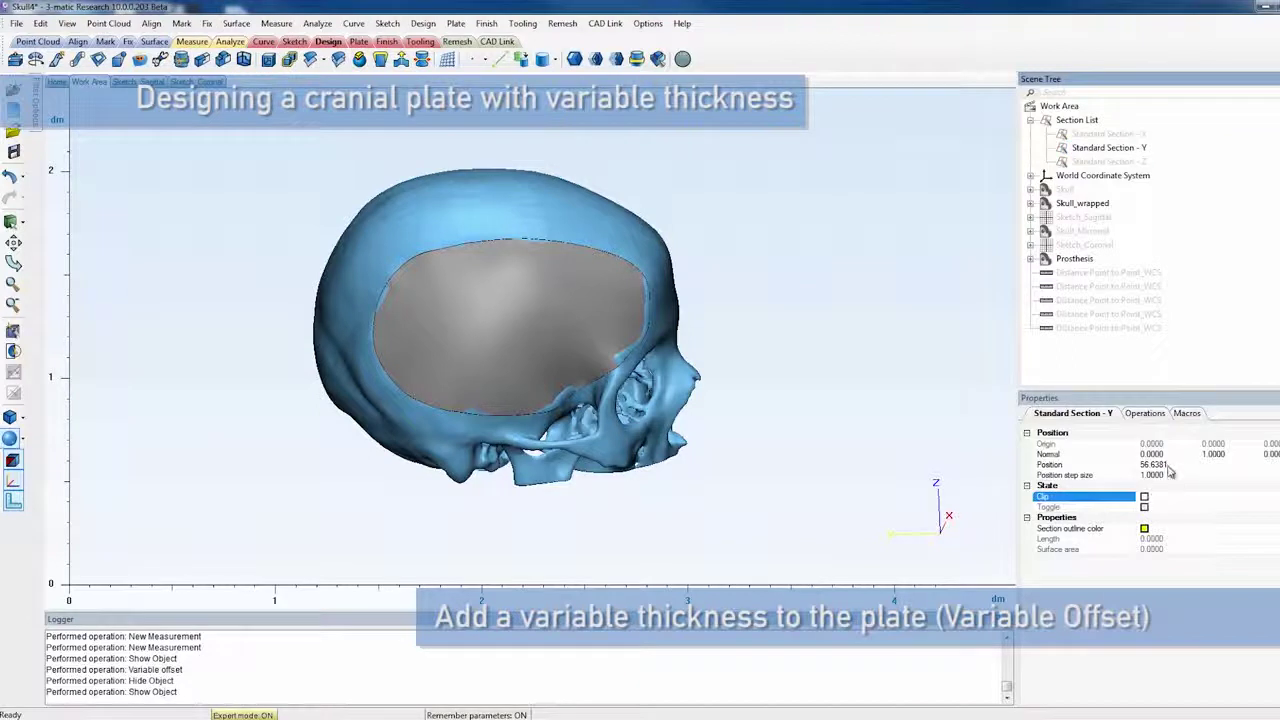
left_click(1163, 466)
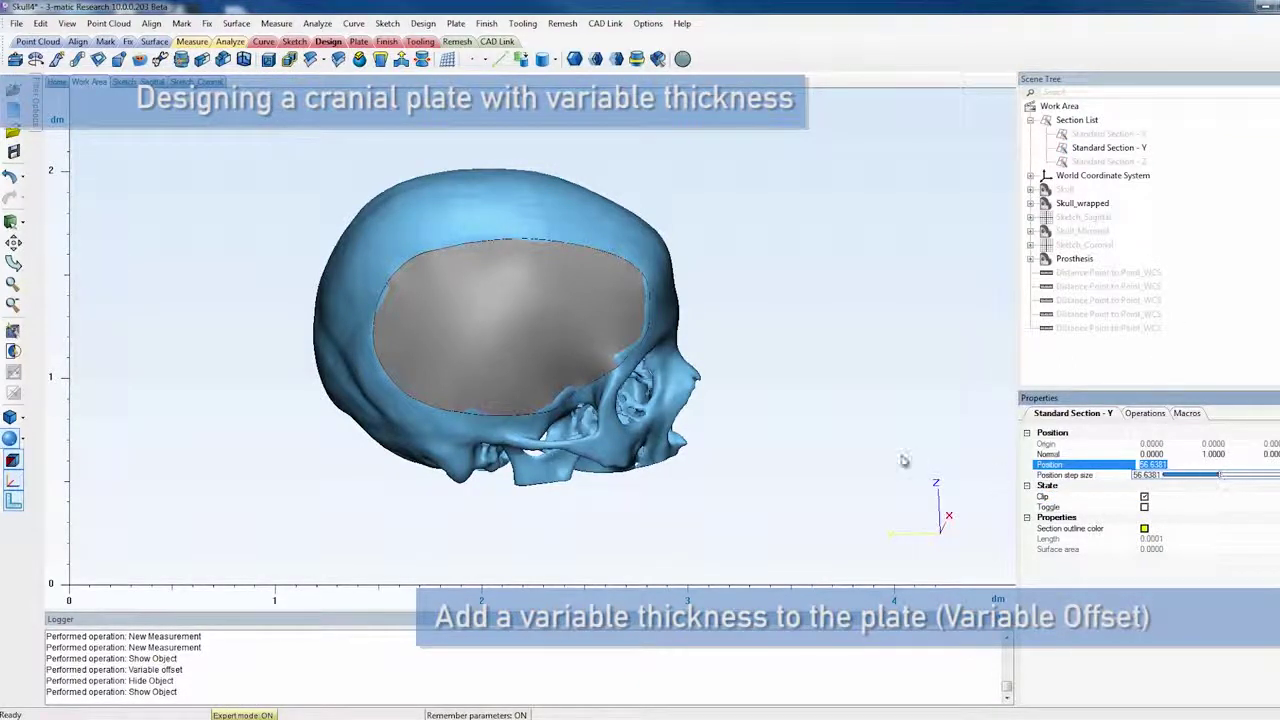
left_click(617, 527)
right_click_drag(549, 471, 378, 448)
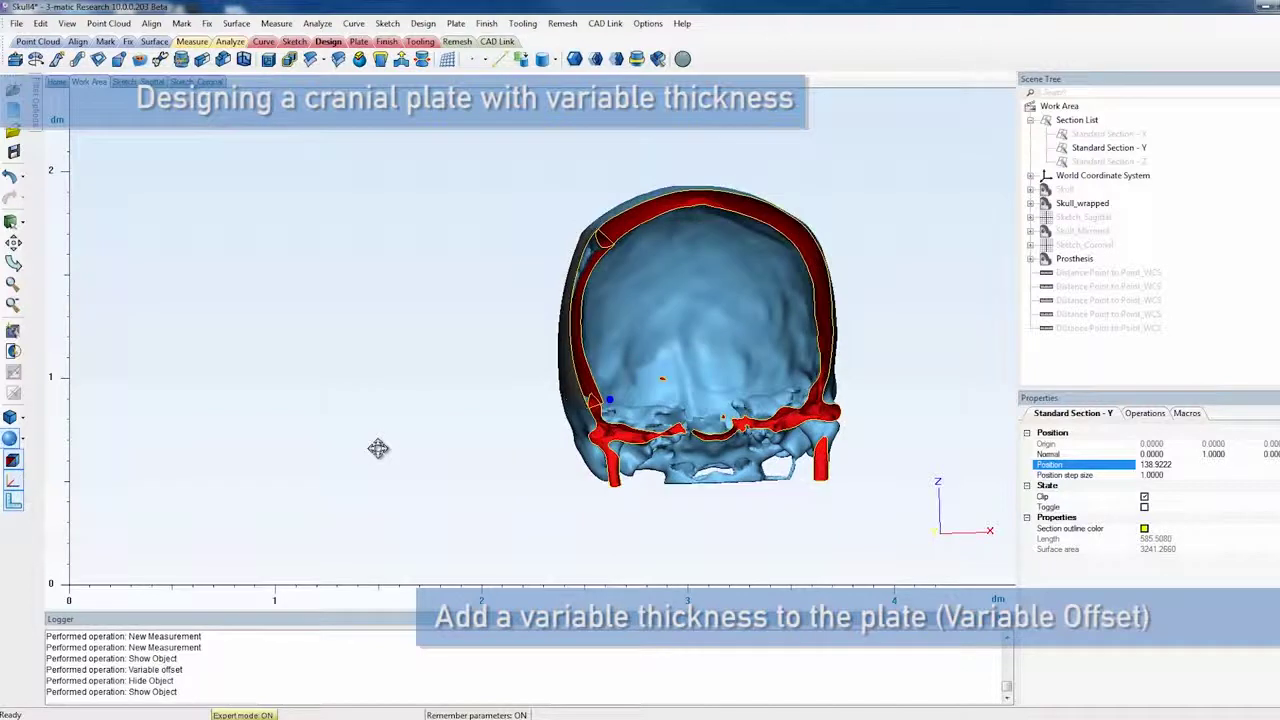
scroll(600, 287, "up", 3)
right_click_drag(606, 303, 666, 308)
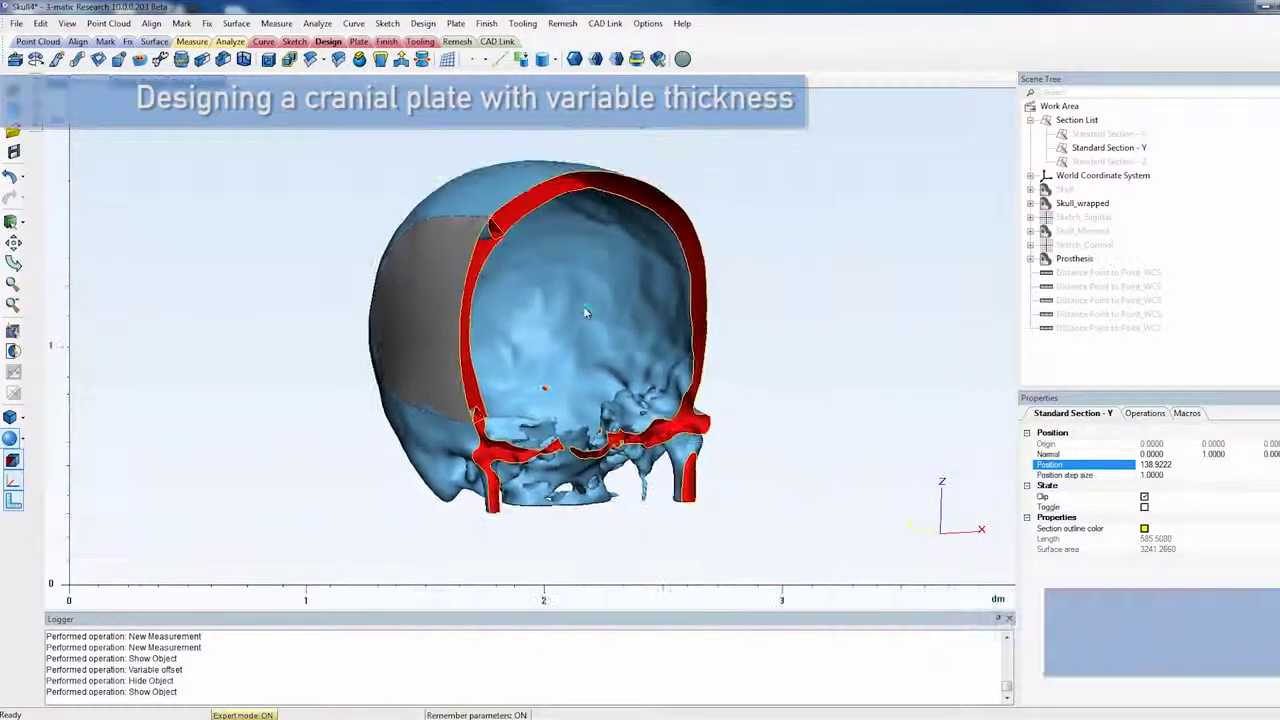
Save the project and hide Standard Section - Y.
key("ctrl+s")
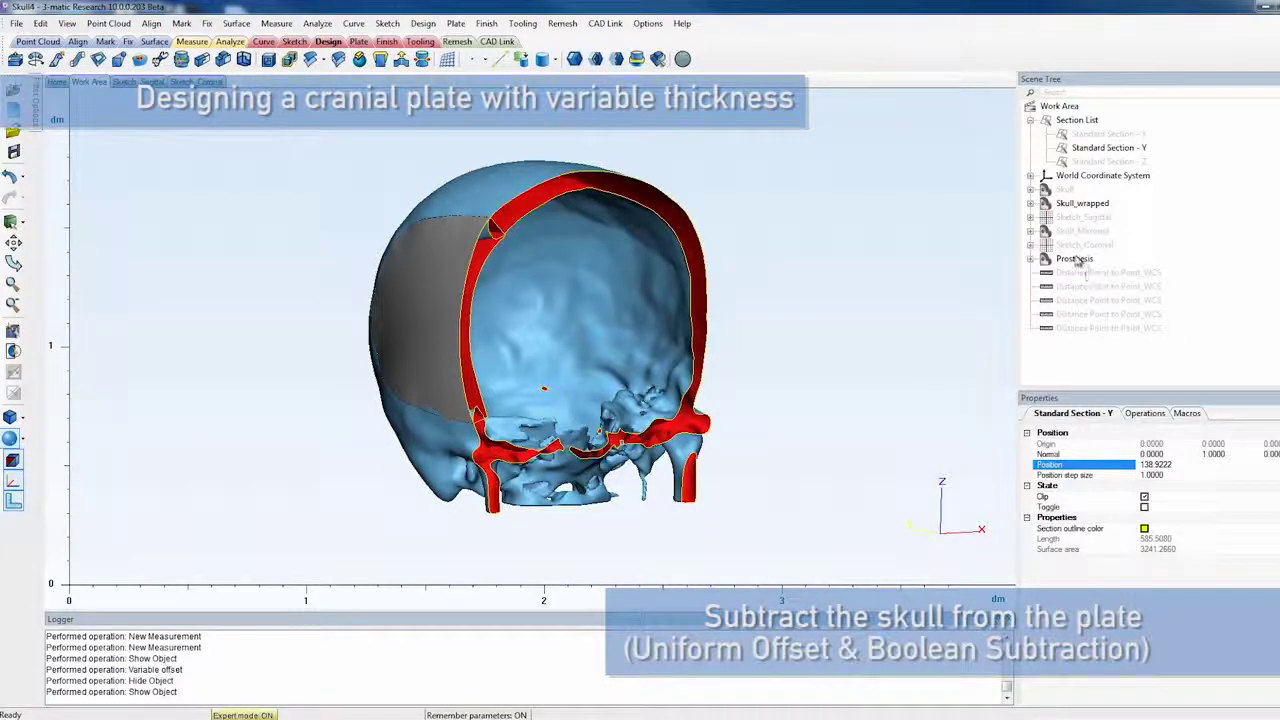
left_click(1077, 203)
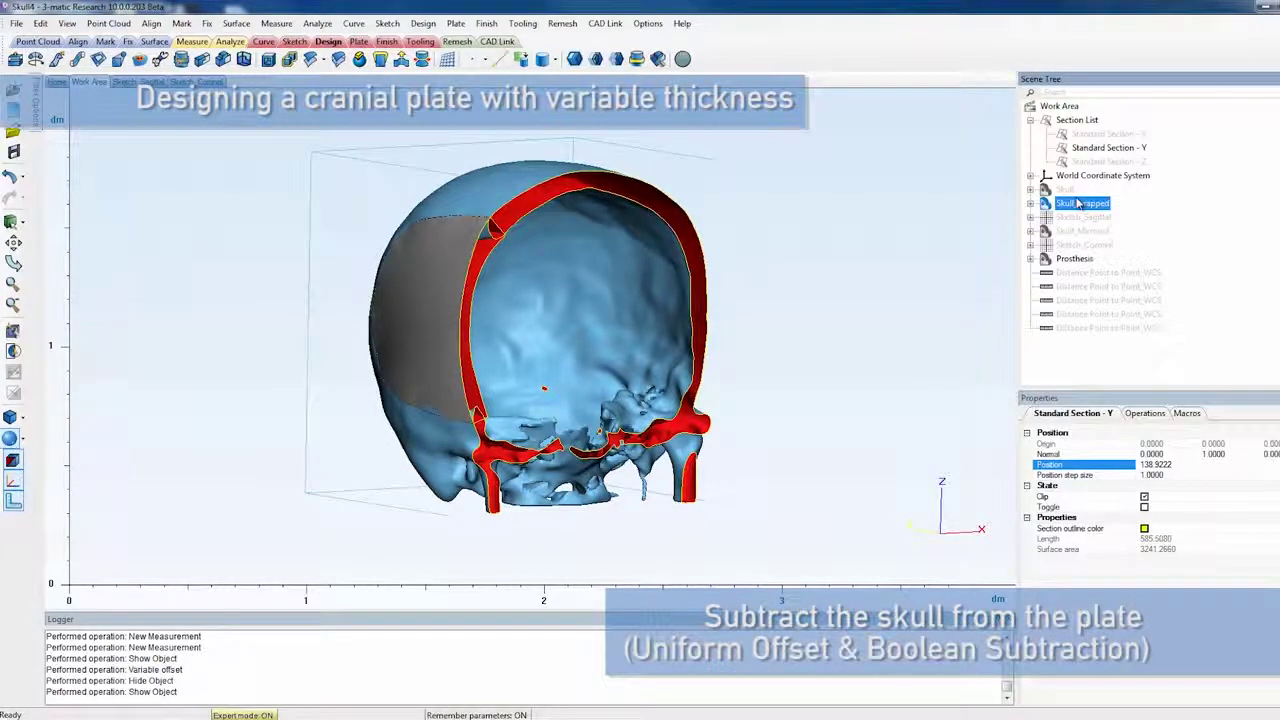
left_click(1091, 147)
right_click(1095, 148)
left_click(1126, 167)
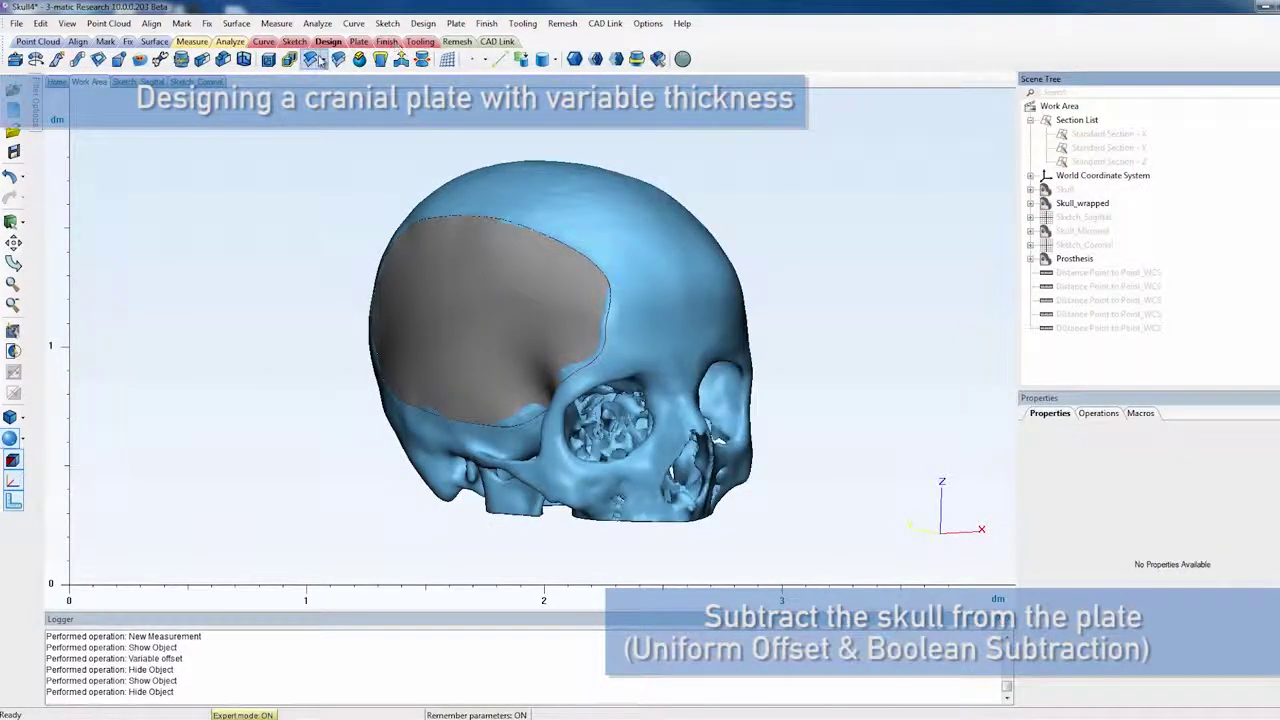
Apply a solid external Uniform Offset to Skull_wrapped with distance 0.1 and maximum edge length 1.
left_click(315, 59)
left_click(1091, 204)
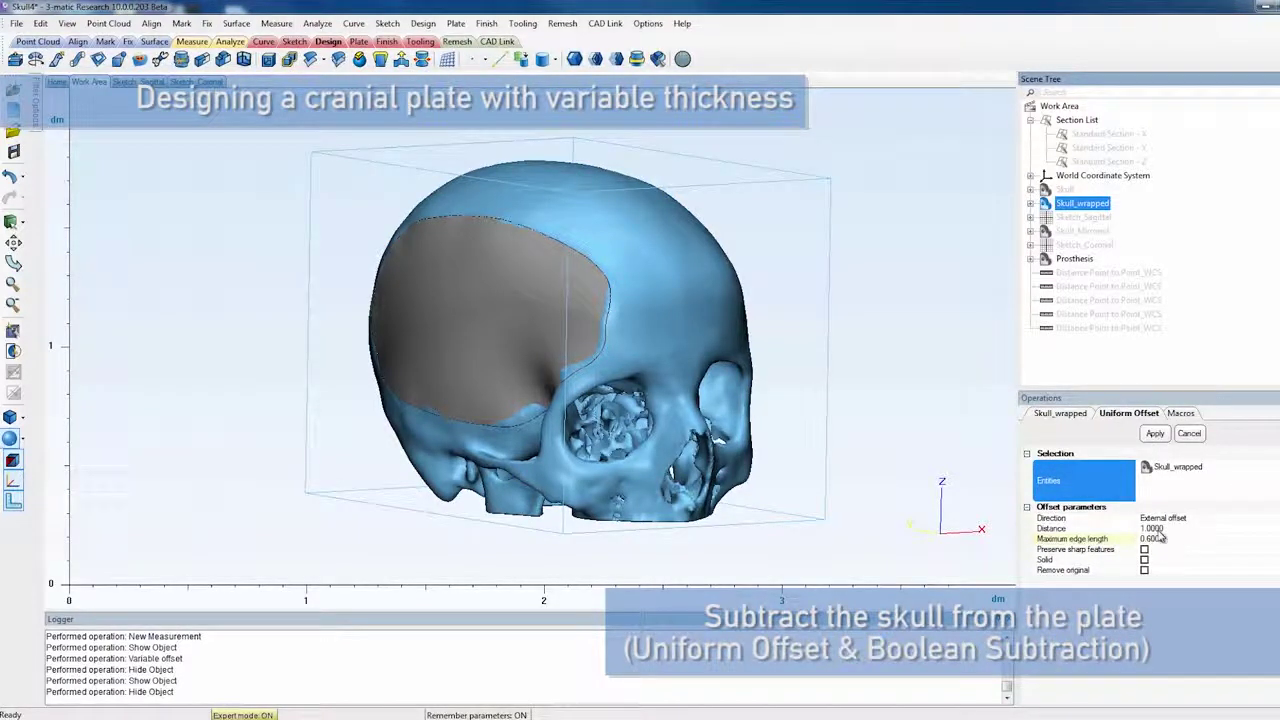
left_click(1157, 530)
type("0.1")
left_click(1150, 541)
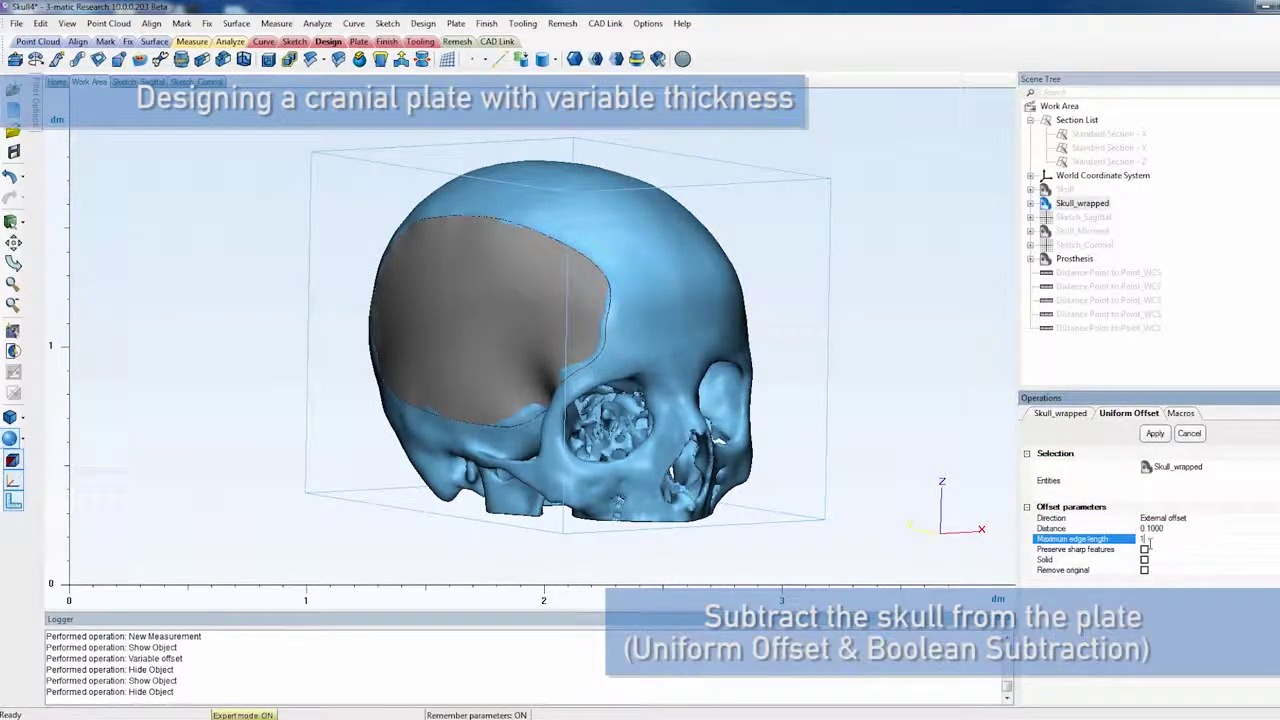
type("1")
left_click(1145, 560)
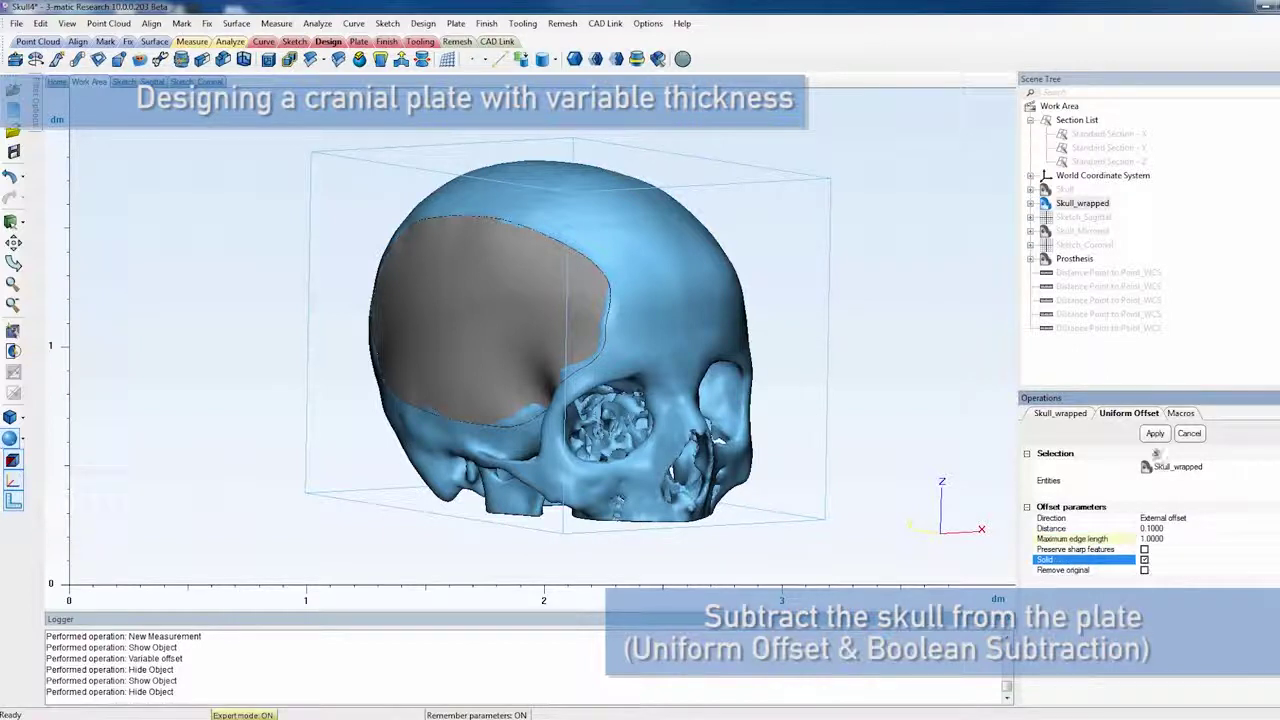
left_click(1156, 434)
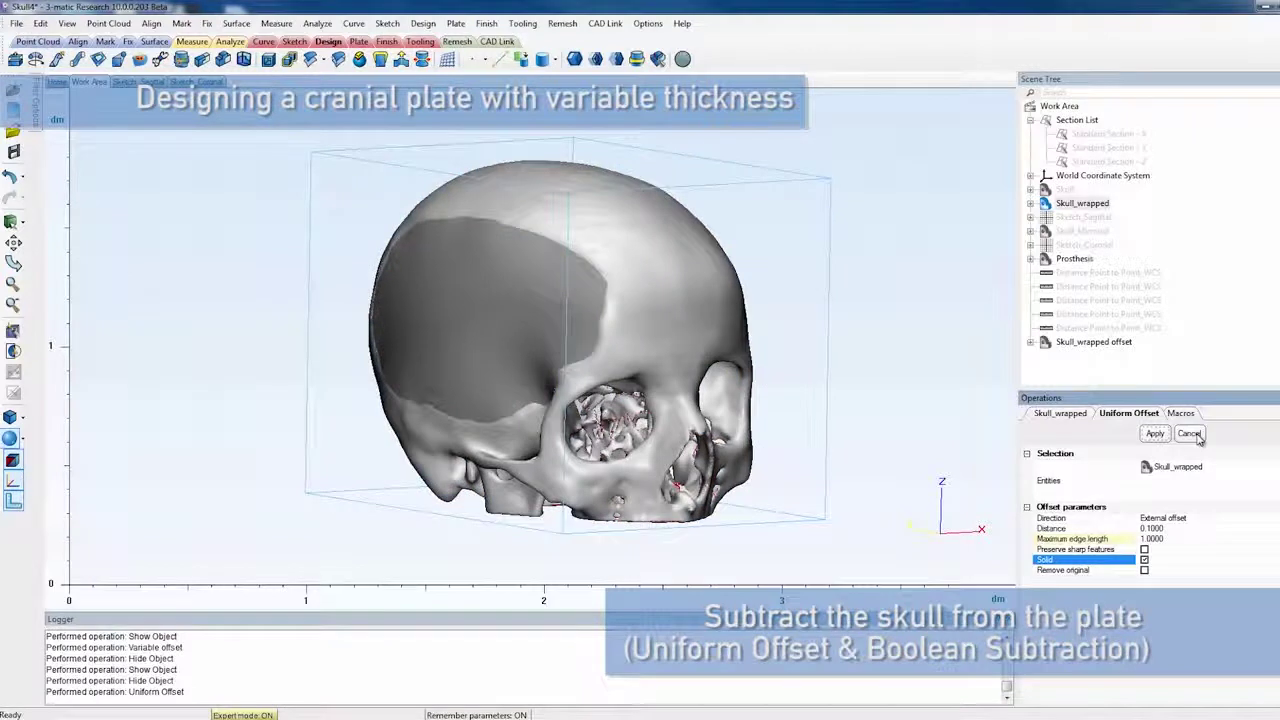
left_click(1189, 434)
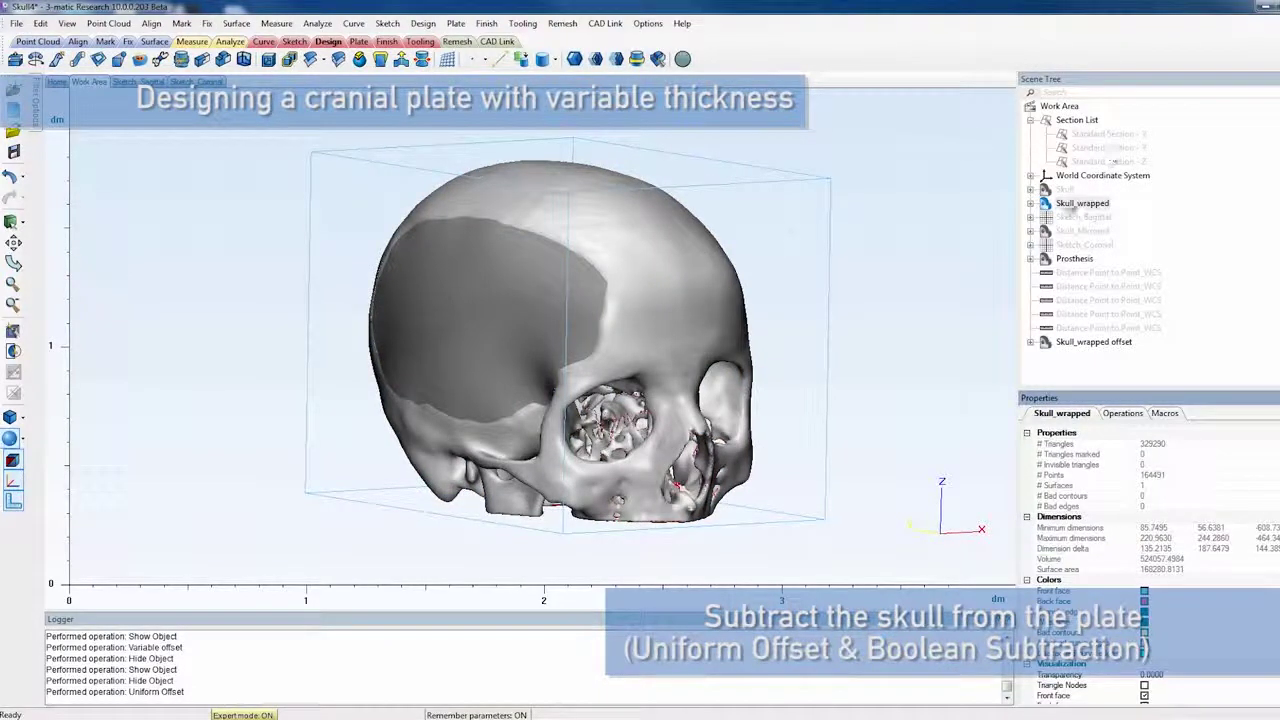
Hide the Skull_wrapped and Prosthesis parts, leaving only the offset skull displayed.
right_click(1068, 205)
left_click(1103, 260)
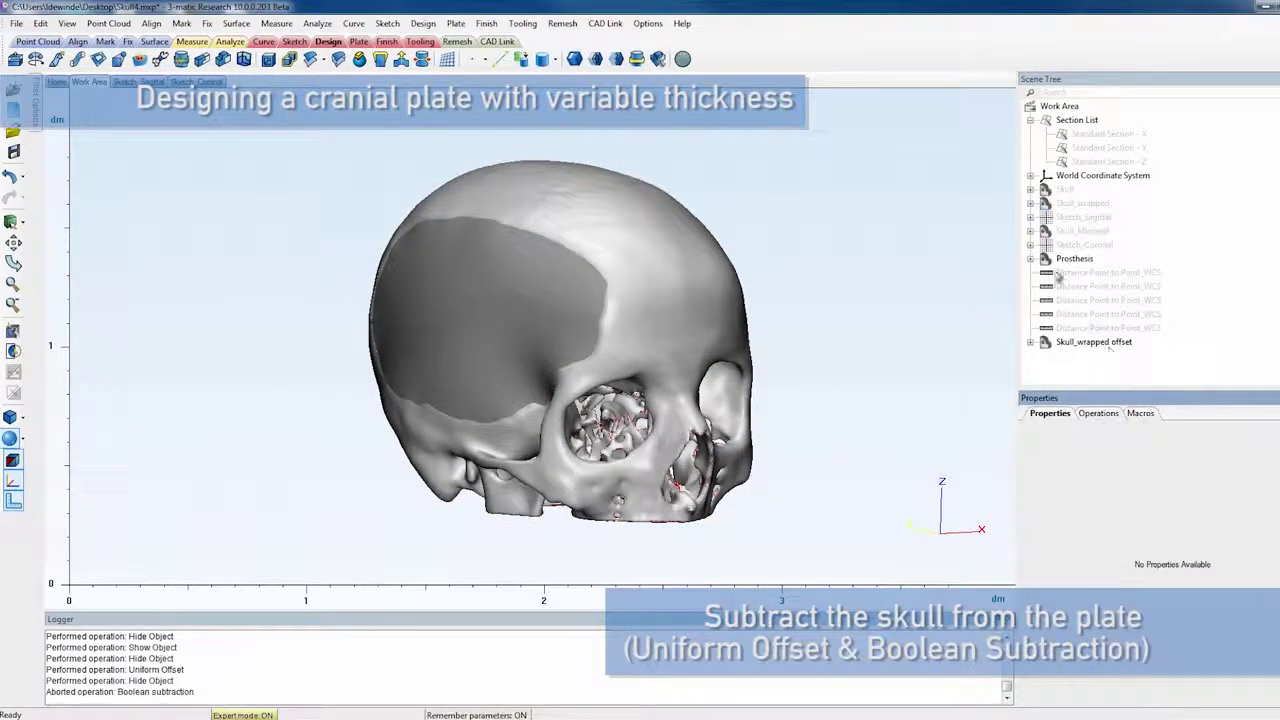
right_click(1060, 260)
left_click(1080, 314)
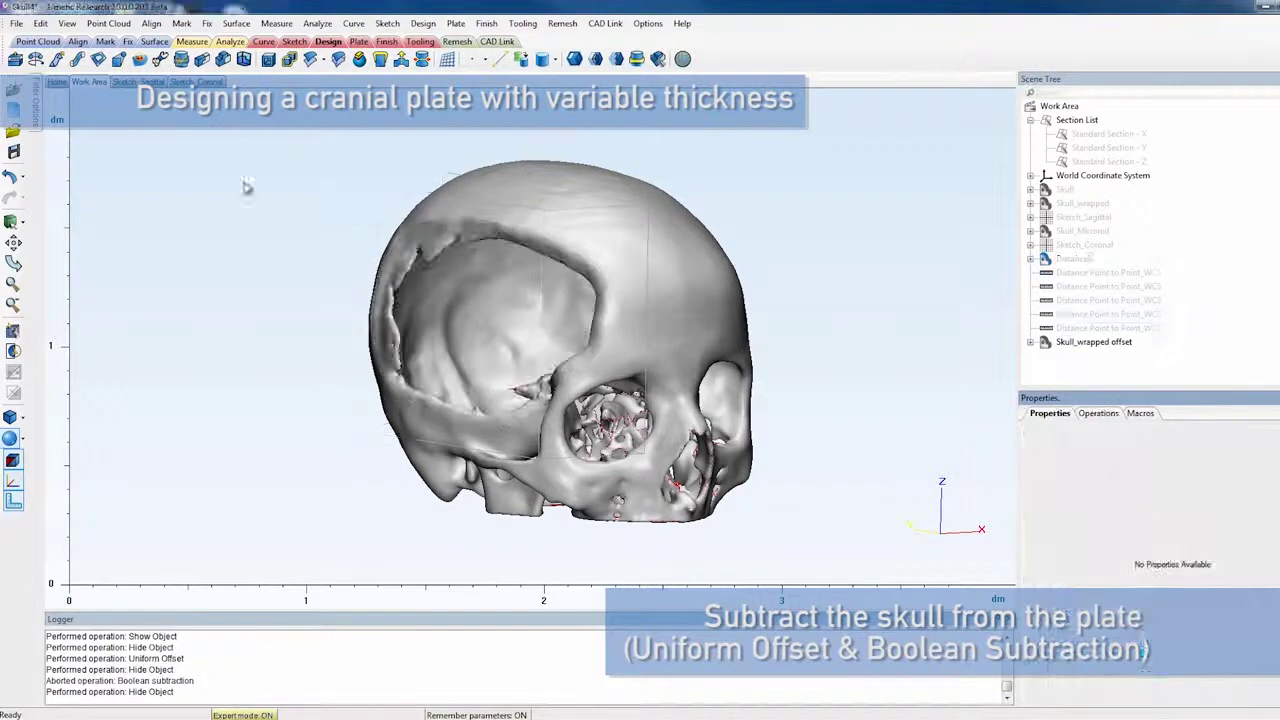
Mark the main shell of Skull_wrapped offset, invert the marking and delete the loose remaining shells.
left_click(106, 41)
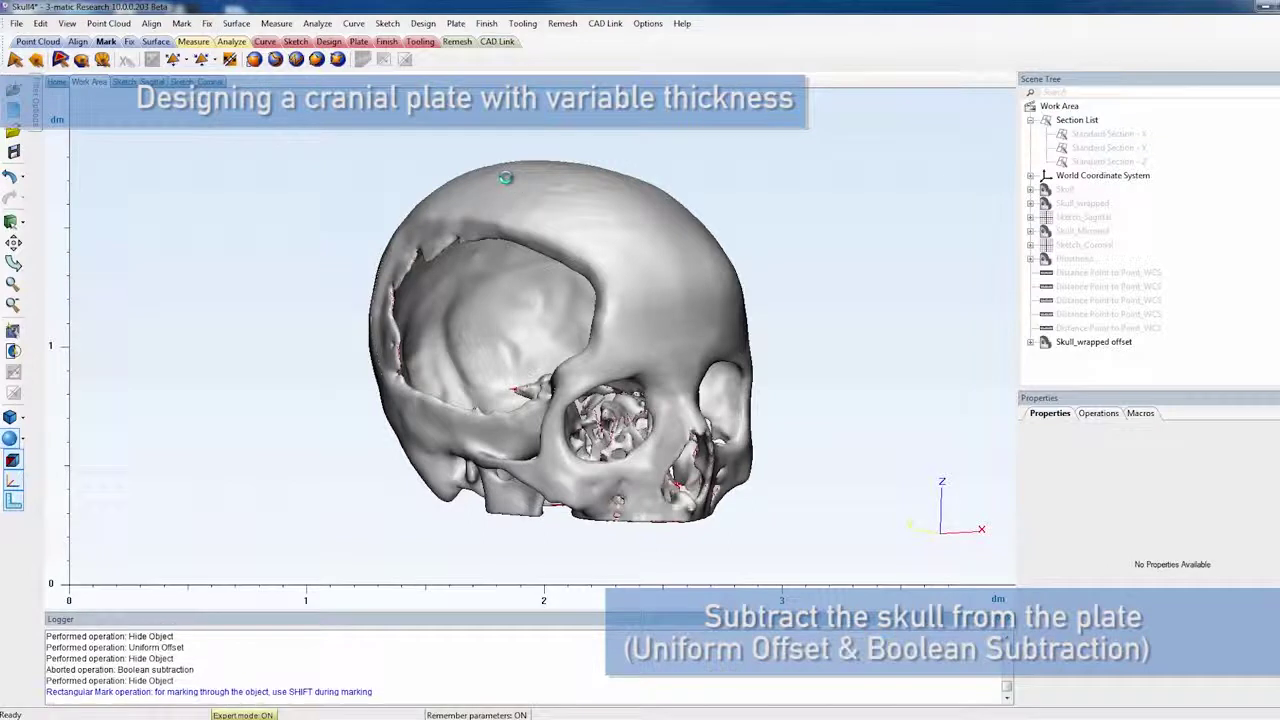
left_click(511, 186)
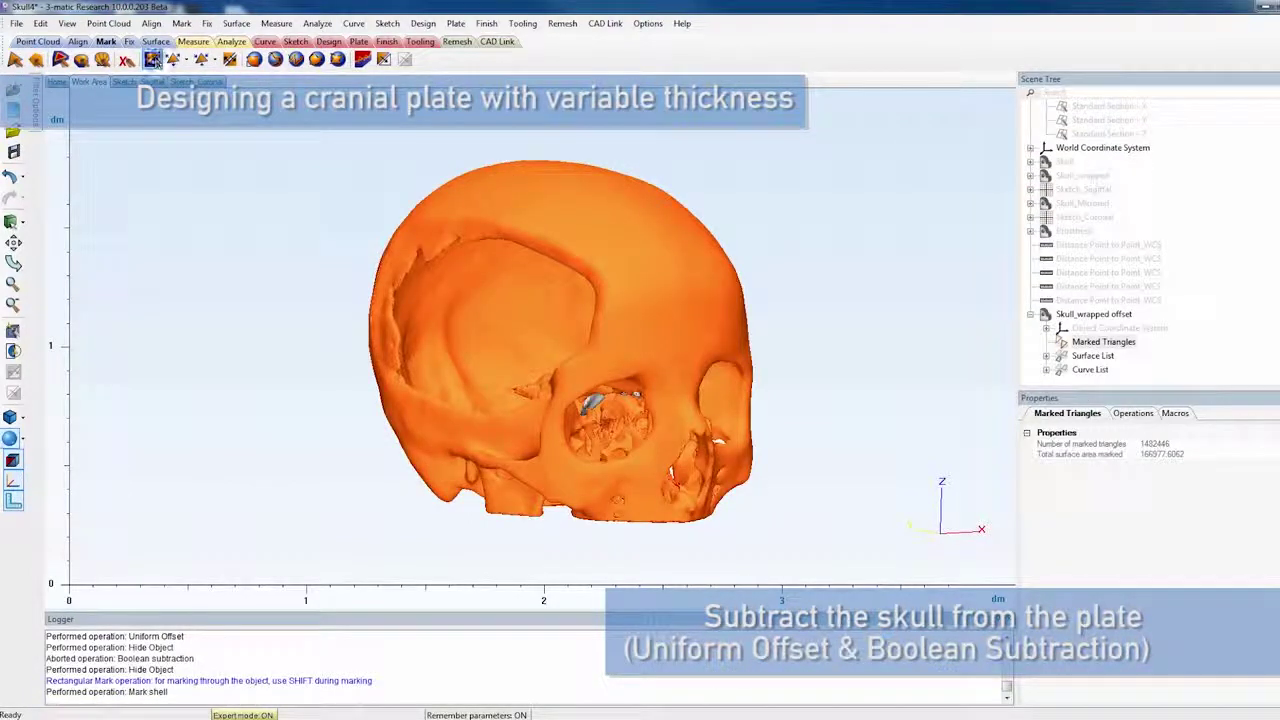
left_click(153, 59)
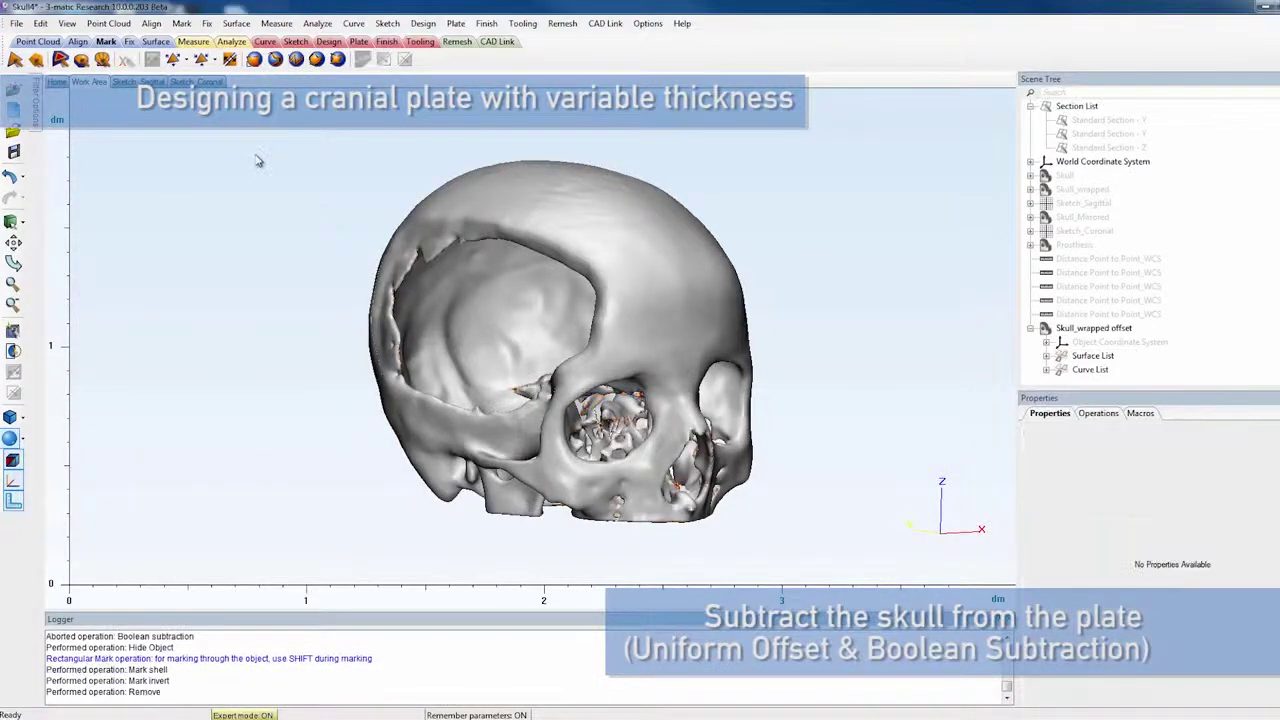
Show the Prosthesis part and subtract Skull_wrapped offset from it with a Boolean Subtraction, creating a new part without clearance.
left_click(1089, 246)
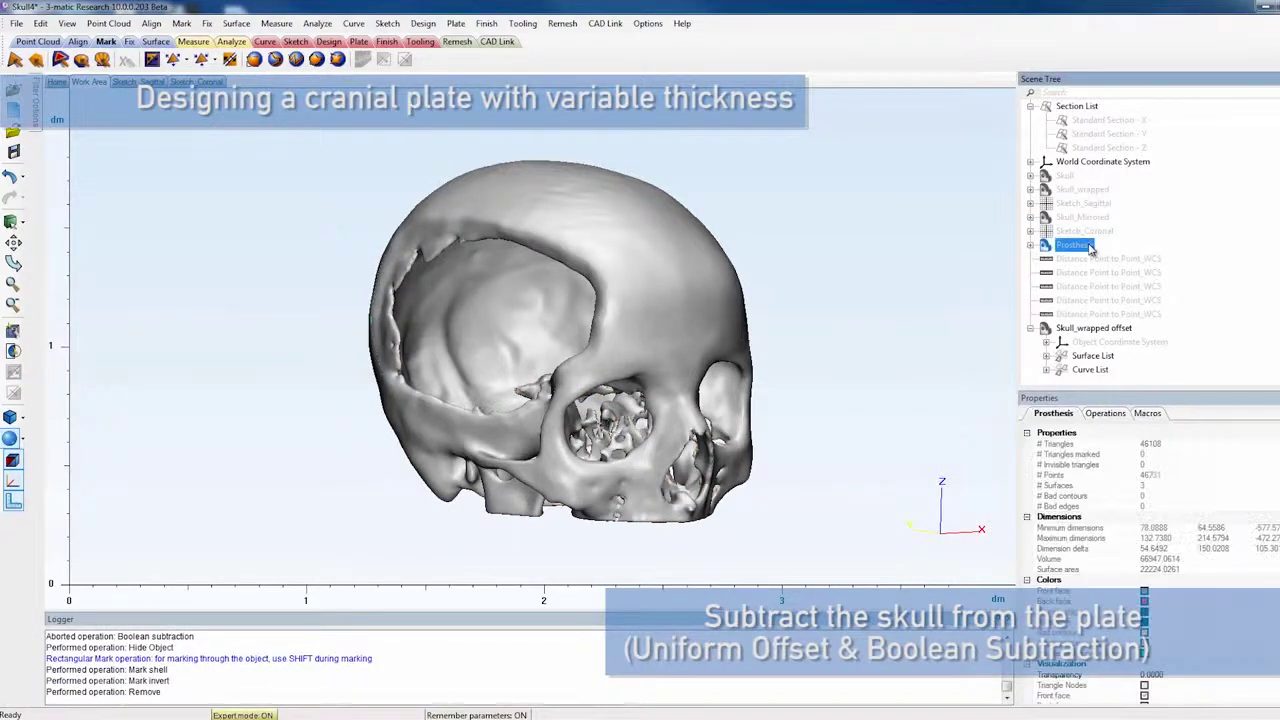
right_click(1089, 246)
left_click(1128, 296)
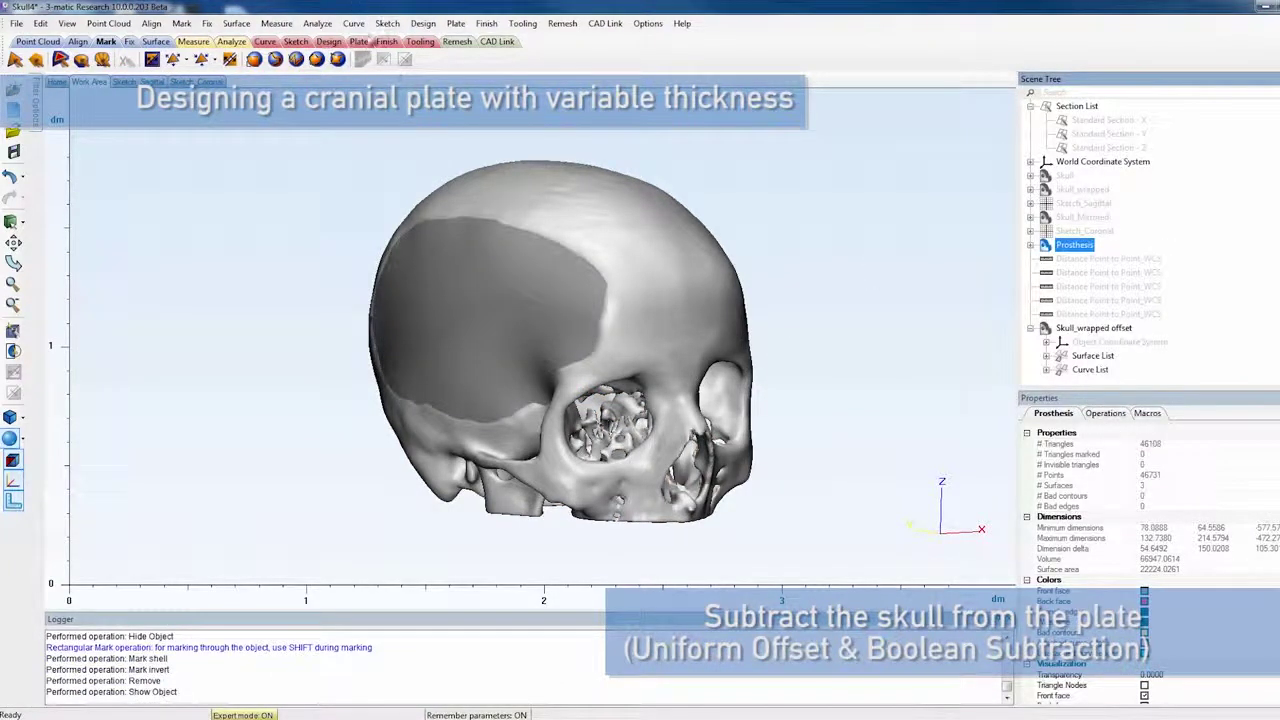
left_click(328, 41)
left_click(617, 59)
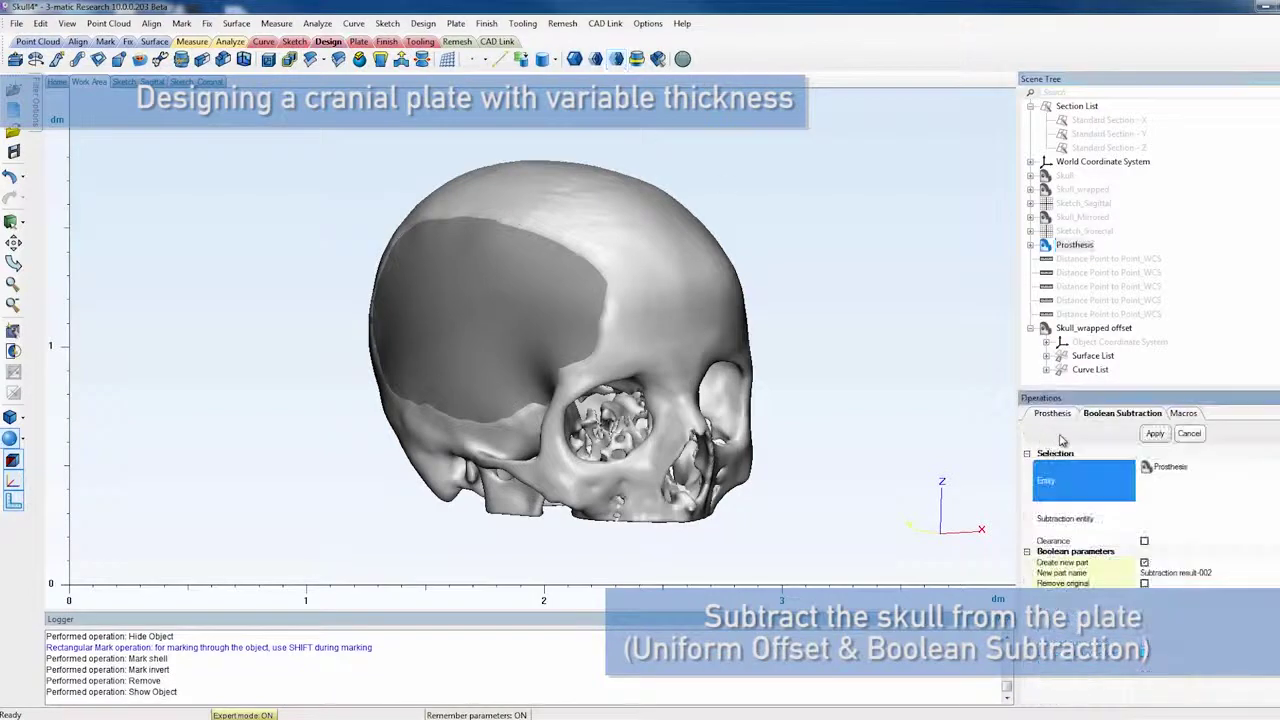
left_click(1094, 328)
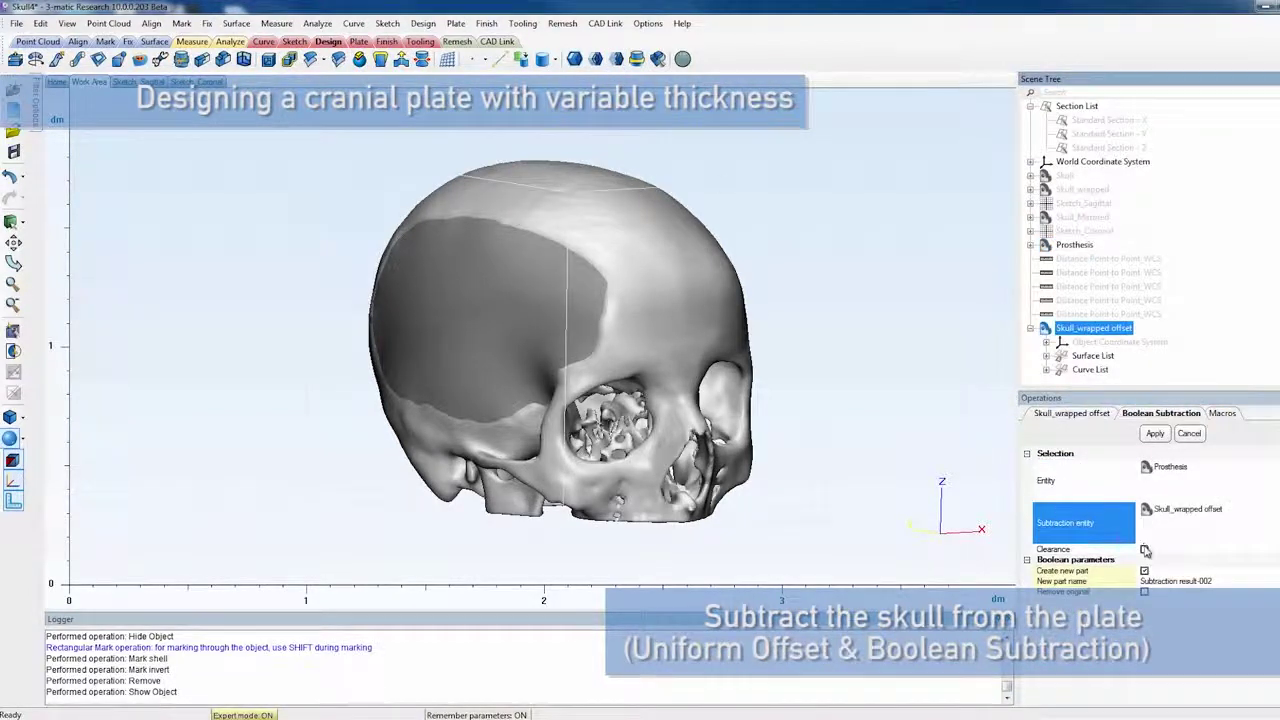
left_click(1155, 432)
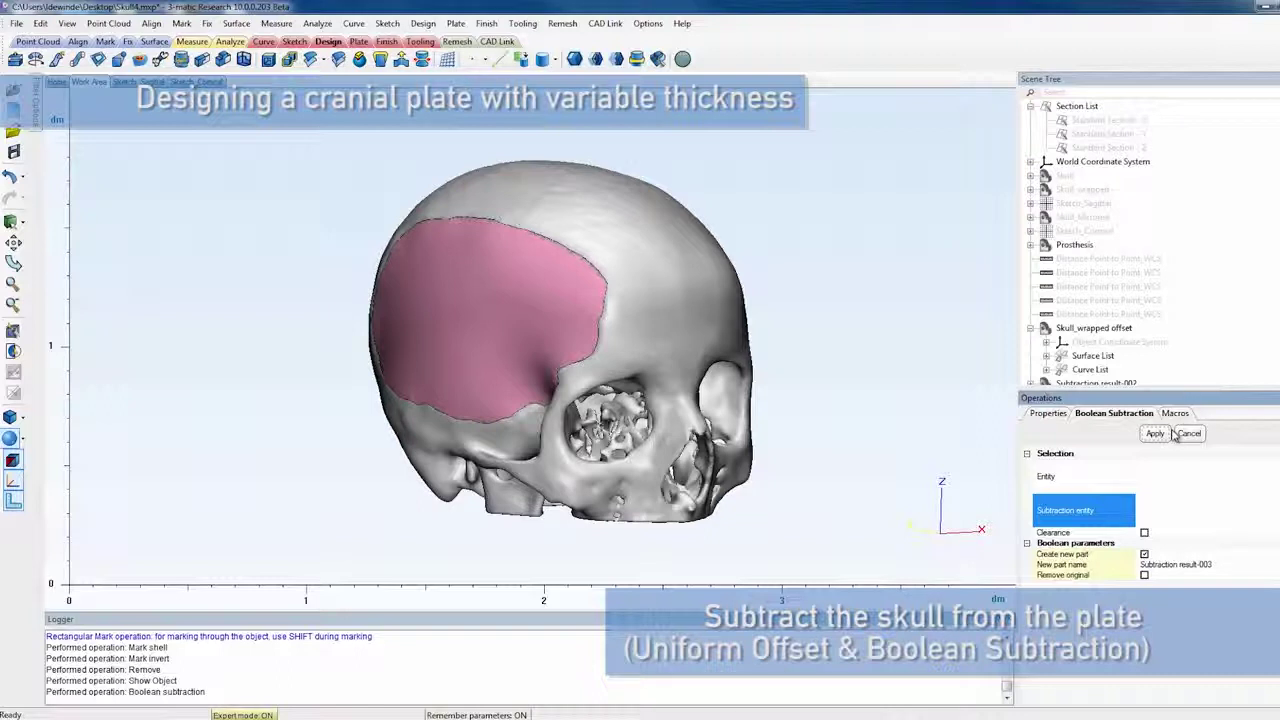
left_click(1189, 434)
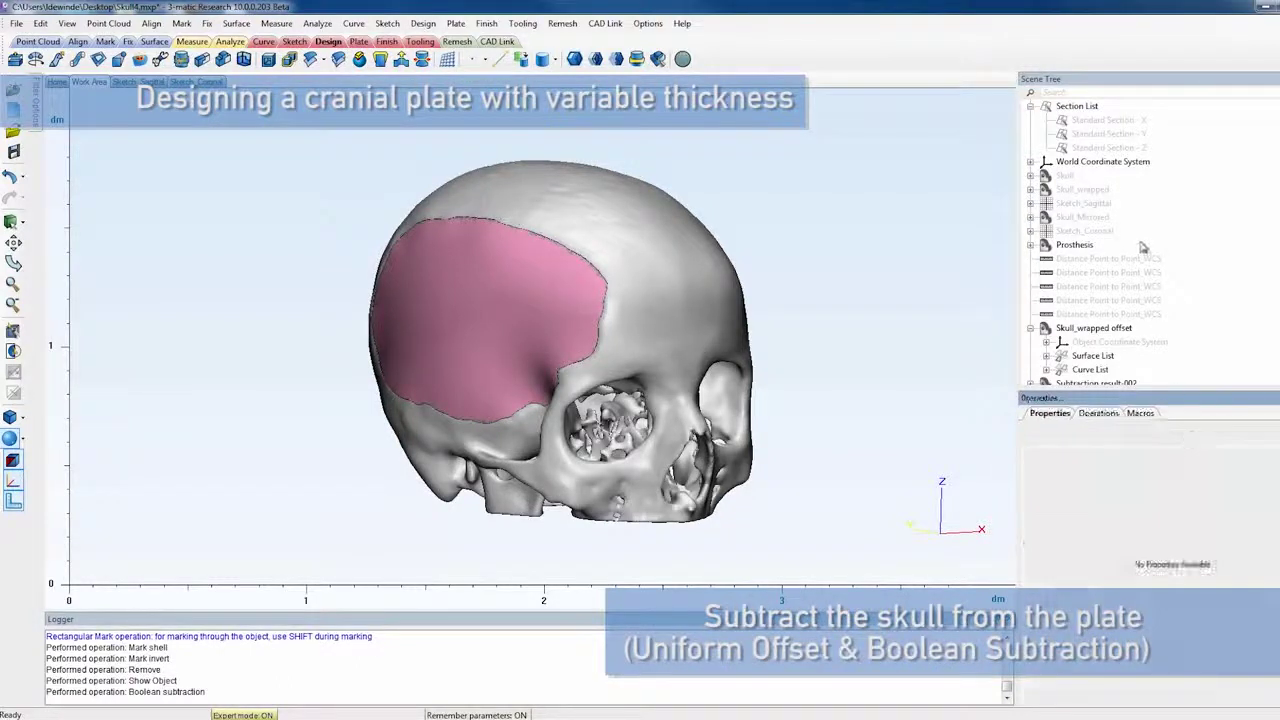
Hide Skull_wrapped offset and the original Prosthesis part so only the subtraction result stays displayed.
right_click(1094, 329)
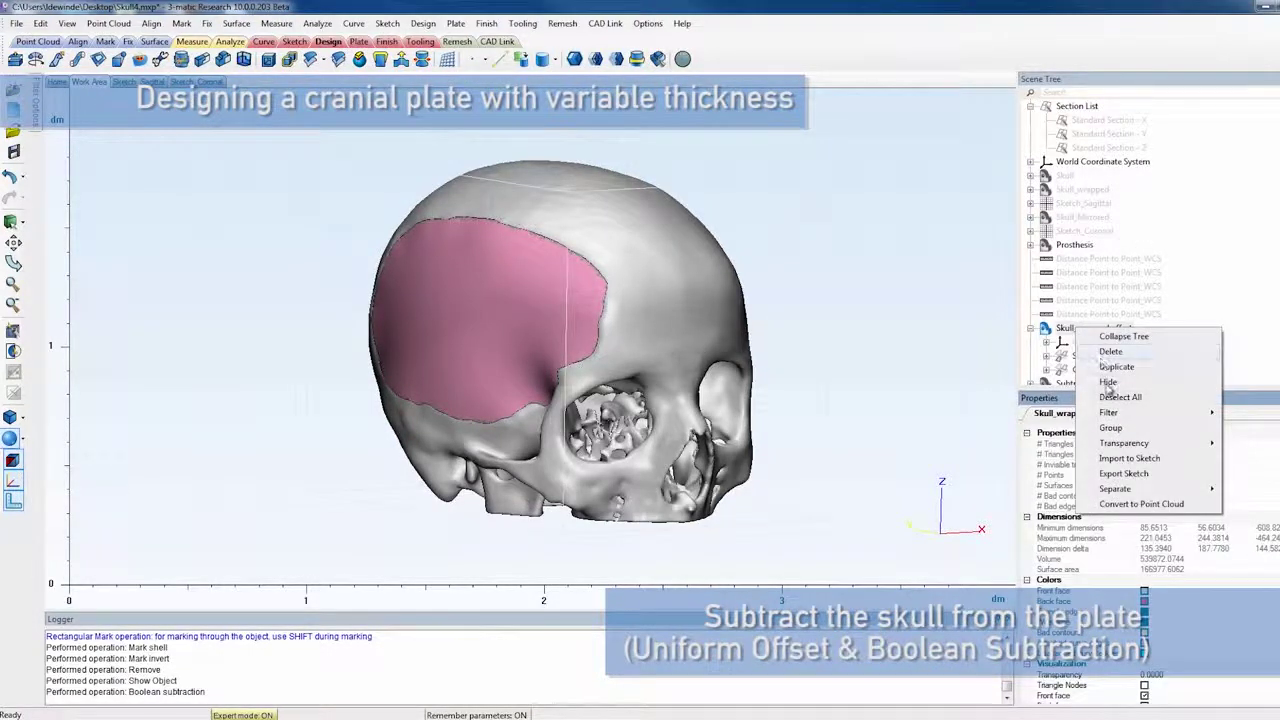
left_click(1108, 381)
right_click(1076, 245)
left_click(1105, 300)
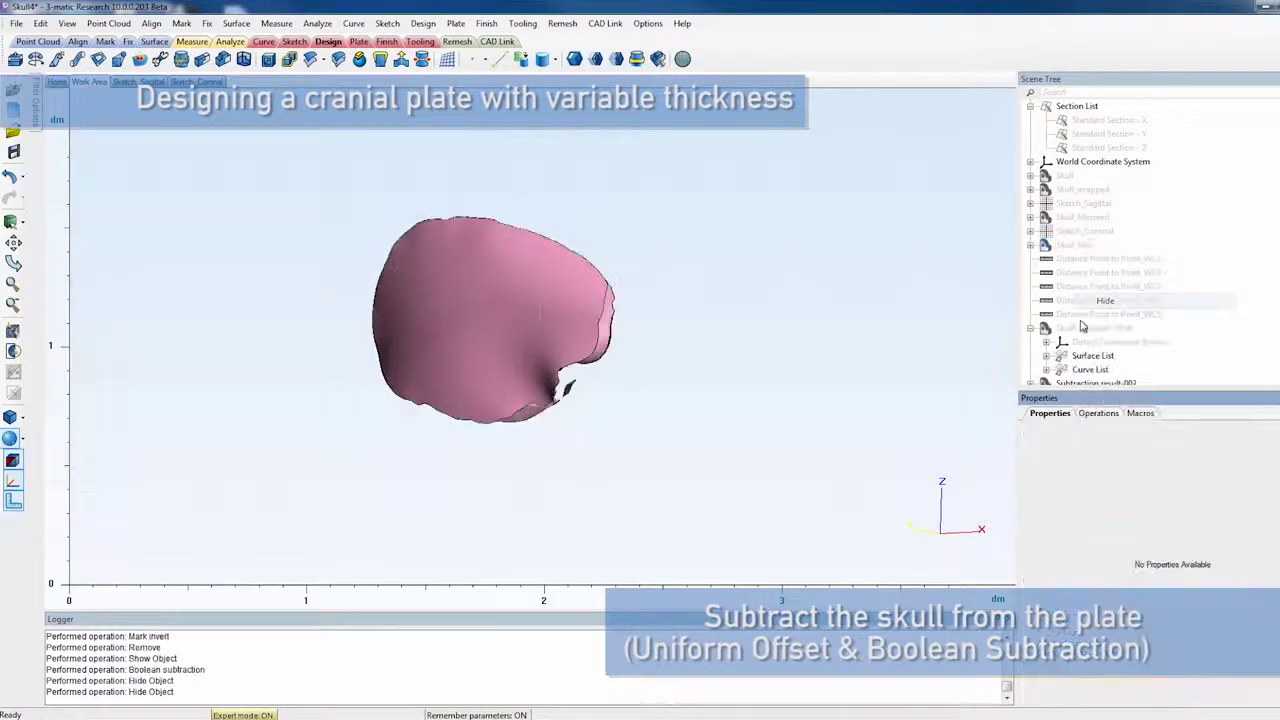
Rename the part Subtraction result-002 as Prosthesis.
double_click(1080, 357)
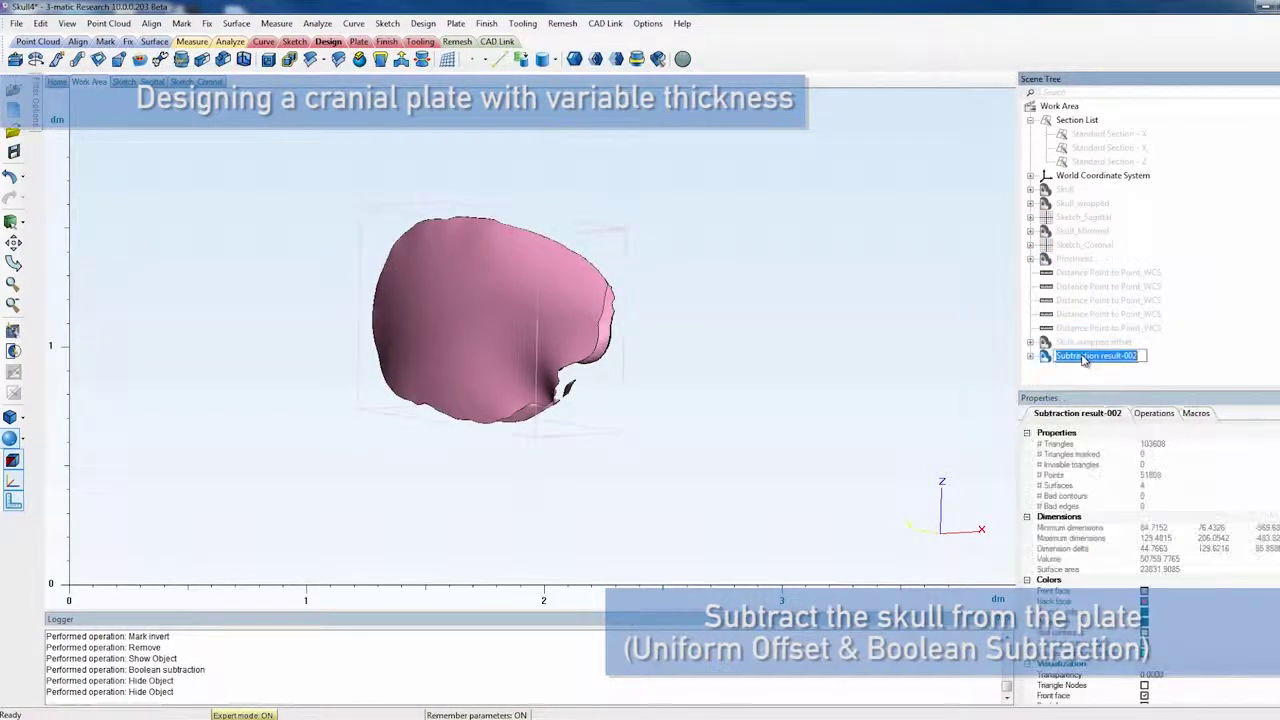
type("Prosthesis")
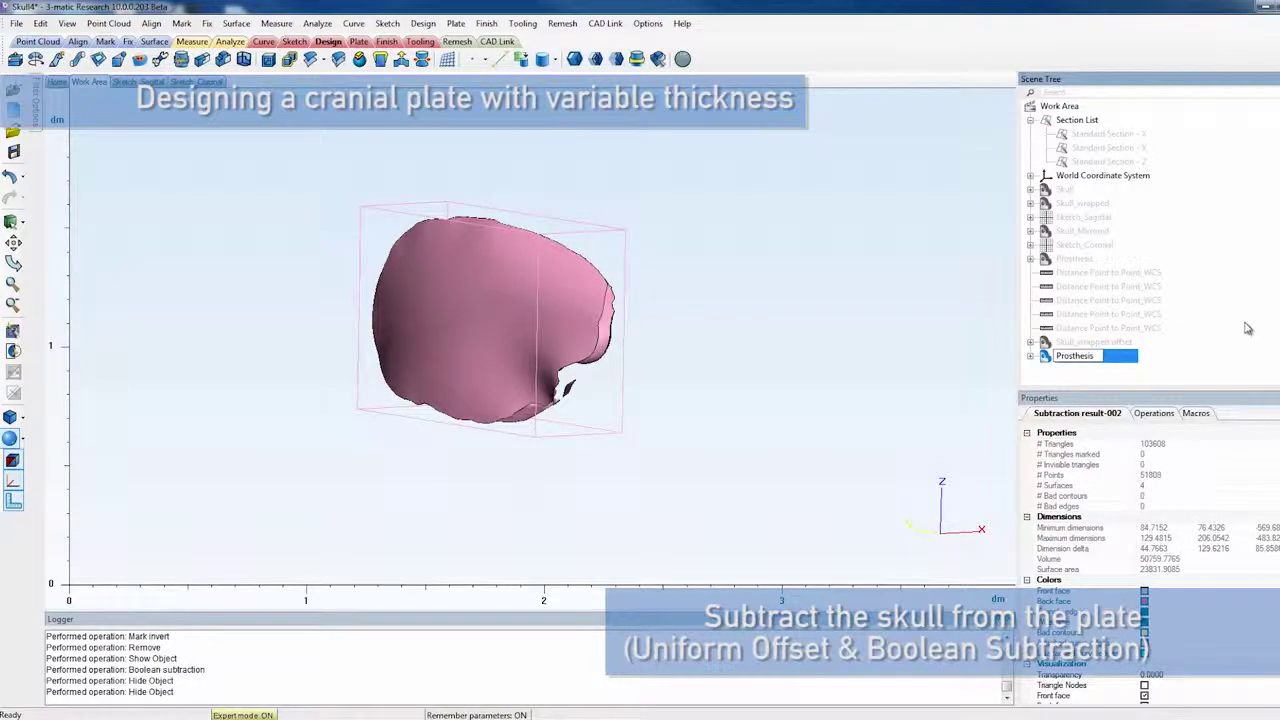
left_click(737, 429)
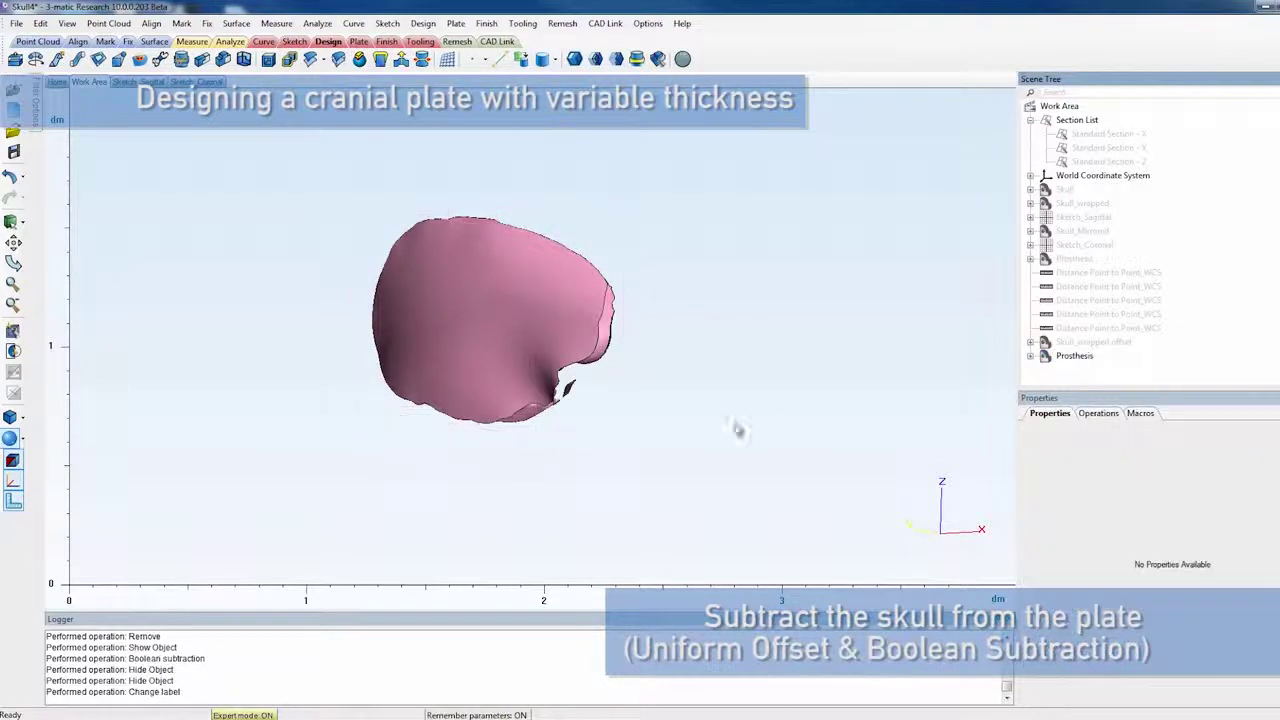
Mark the main shell of the new Prosthesis, invert the marking and delete the loose fragments.
mouse_move(680, 423)
right_mouse_down()
mouse_move(476, 432)
mouse_move(600, 386)
mouse_move(663, 337)
mouse_move(647, 399)
mouse_move(680, 409)
right_mouse_up()
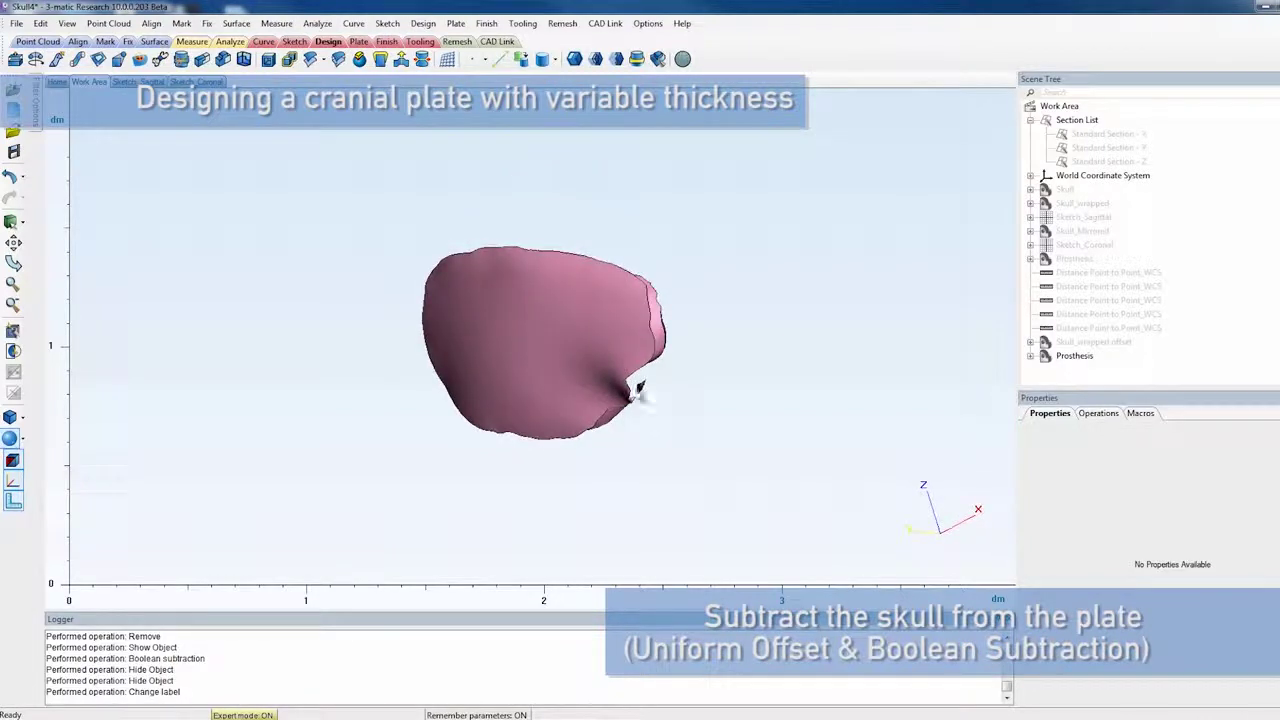
left_click(106, 41)
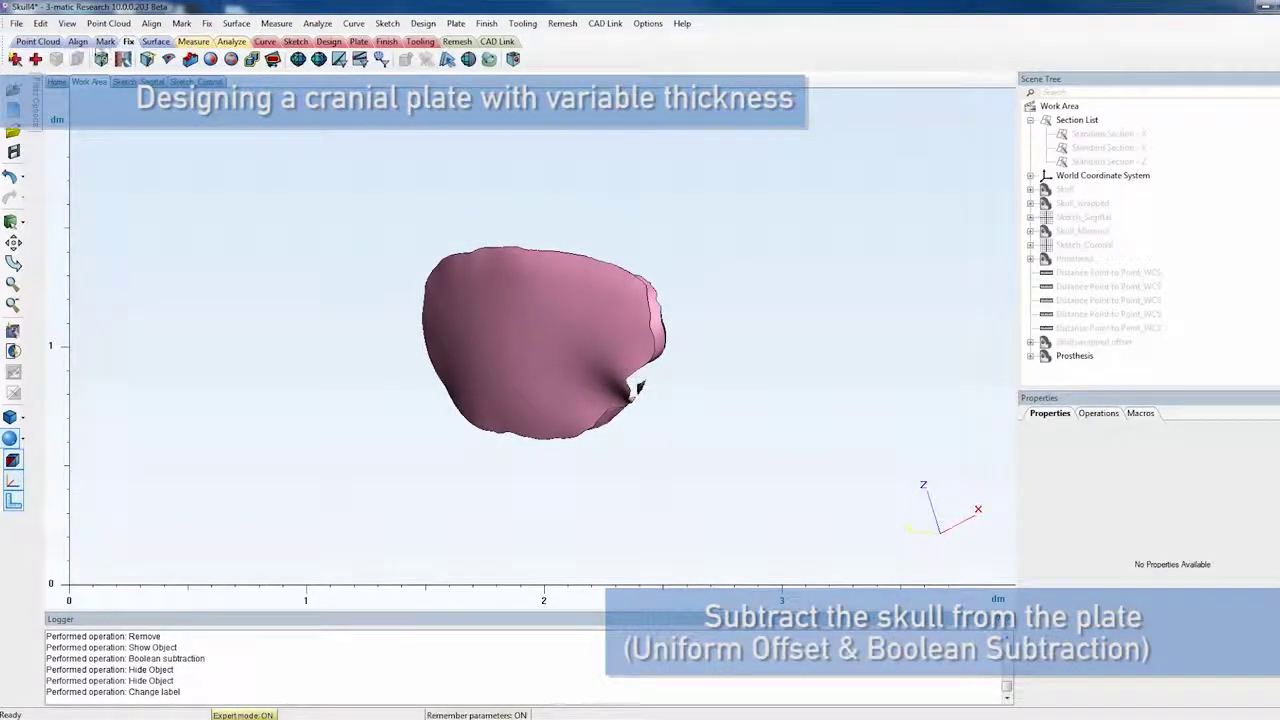
left_click(103, 59)
left_click(107, 61)
left_click(555, 289)
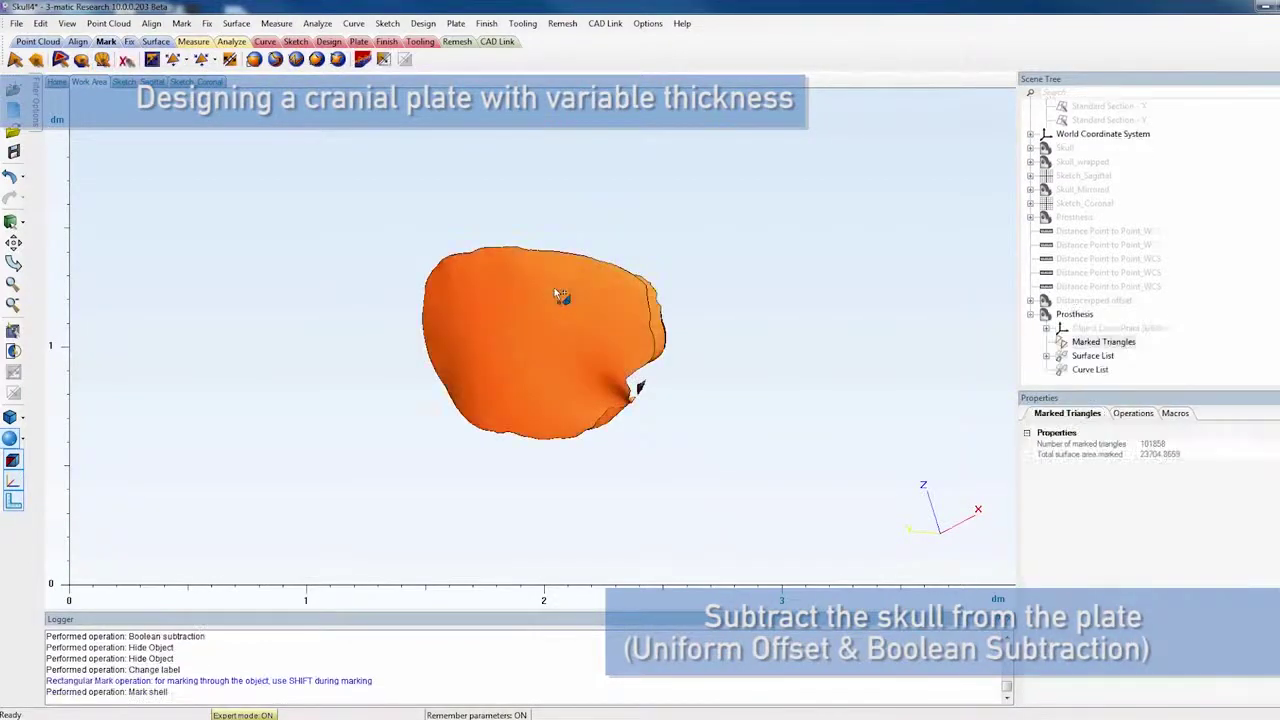
left_click(152, 59)
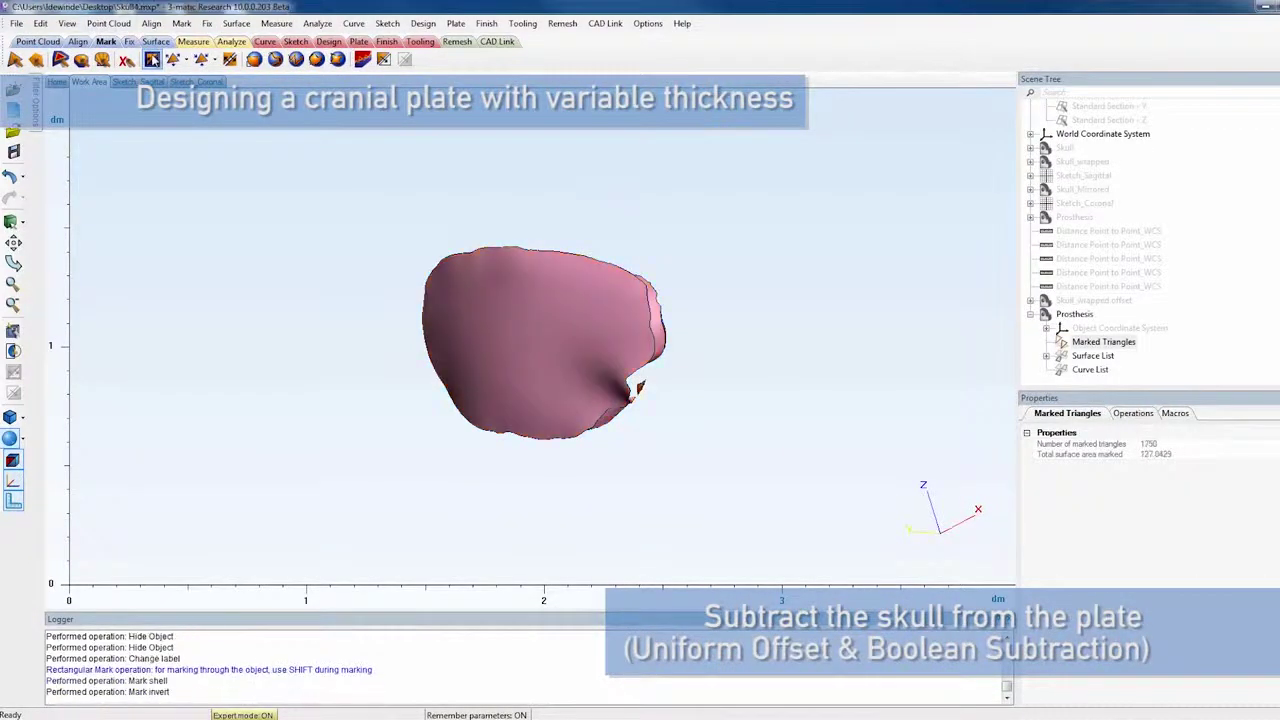
key("Delete")
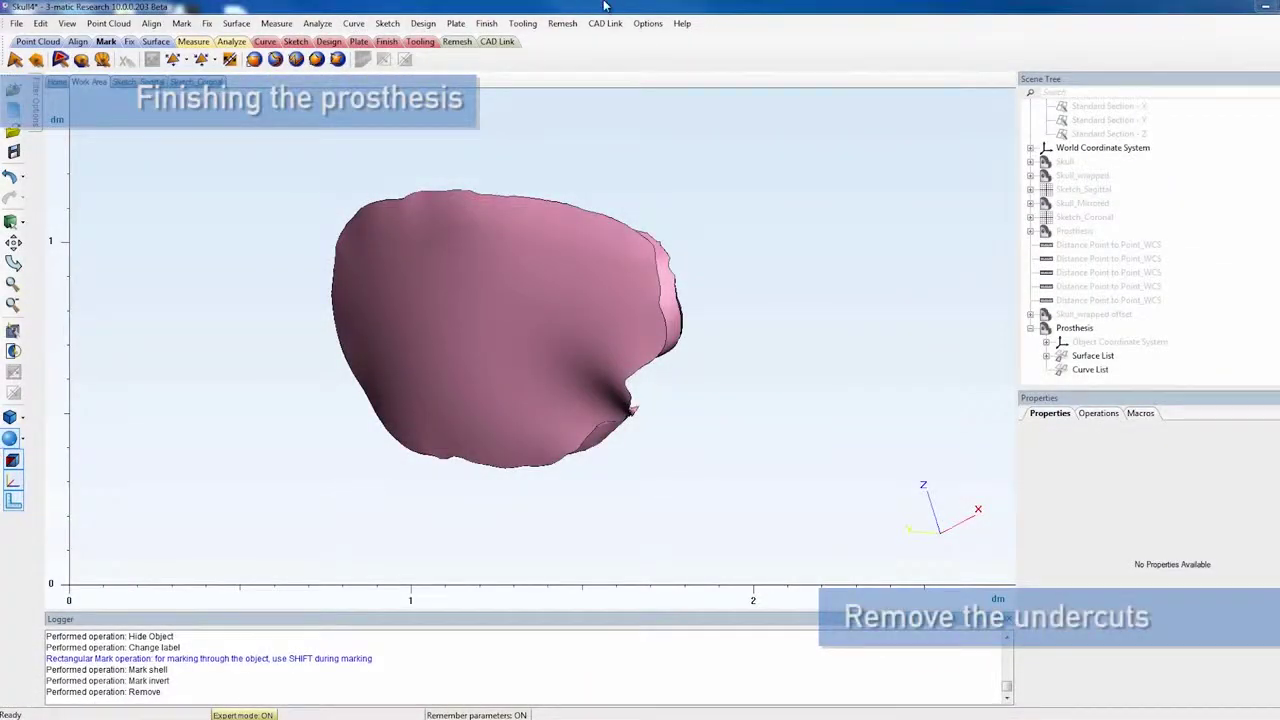
Apply Undercut Removal to the new Prosthesis with Skull_wrapped as fitting entity, direction -0.9722, -0.2190, 0.0827 and draft angle 0.
left_click(386, 42)
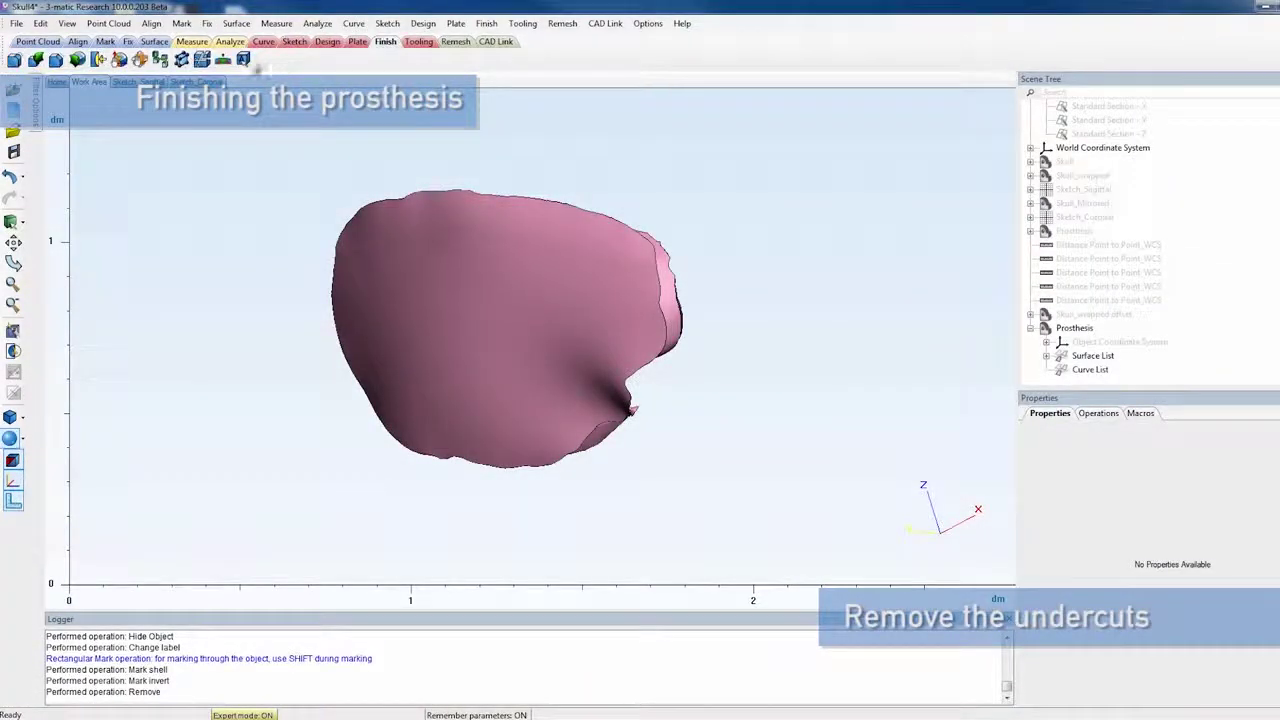
left_click(224, 59)
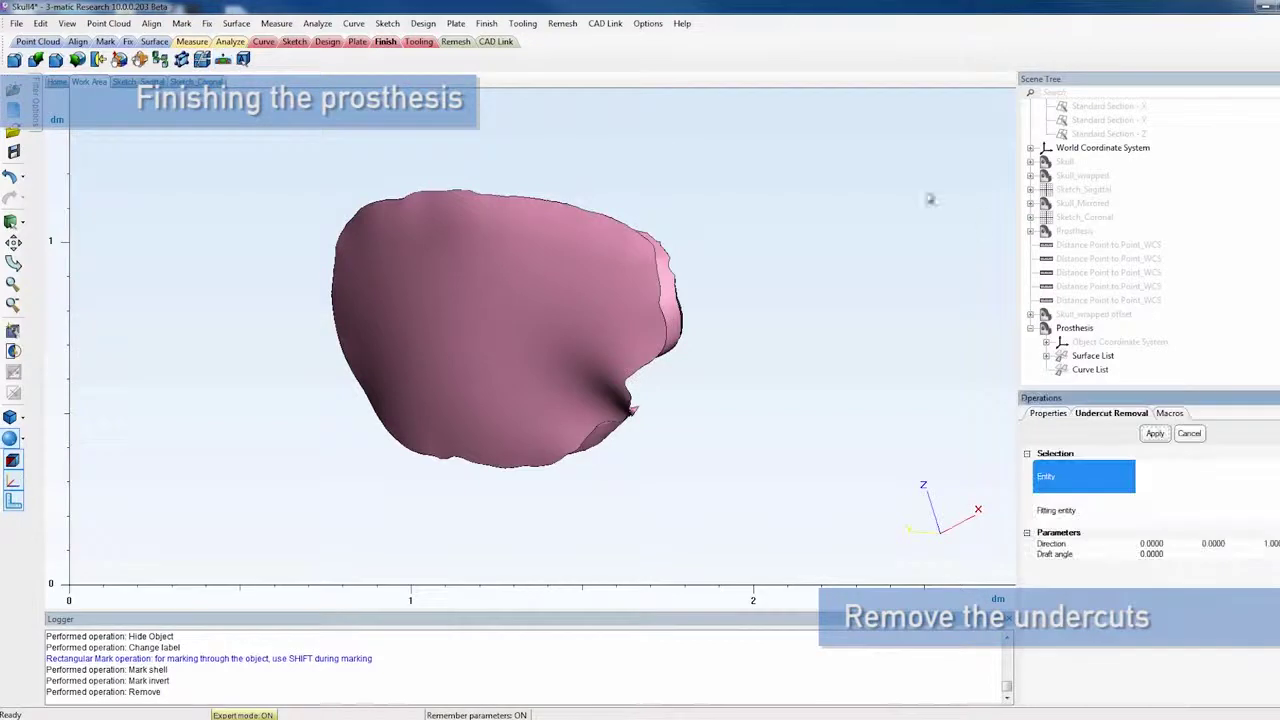
left_click(1073, 330)
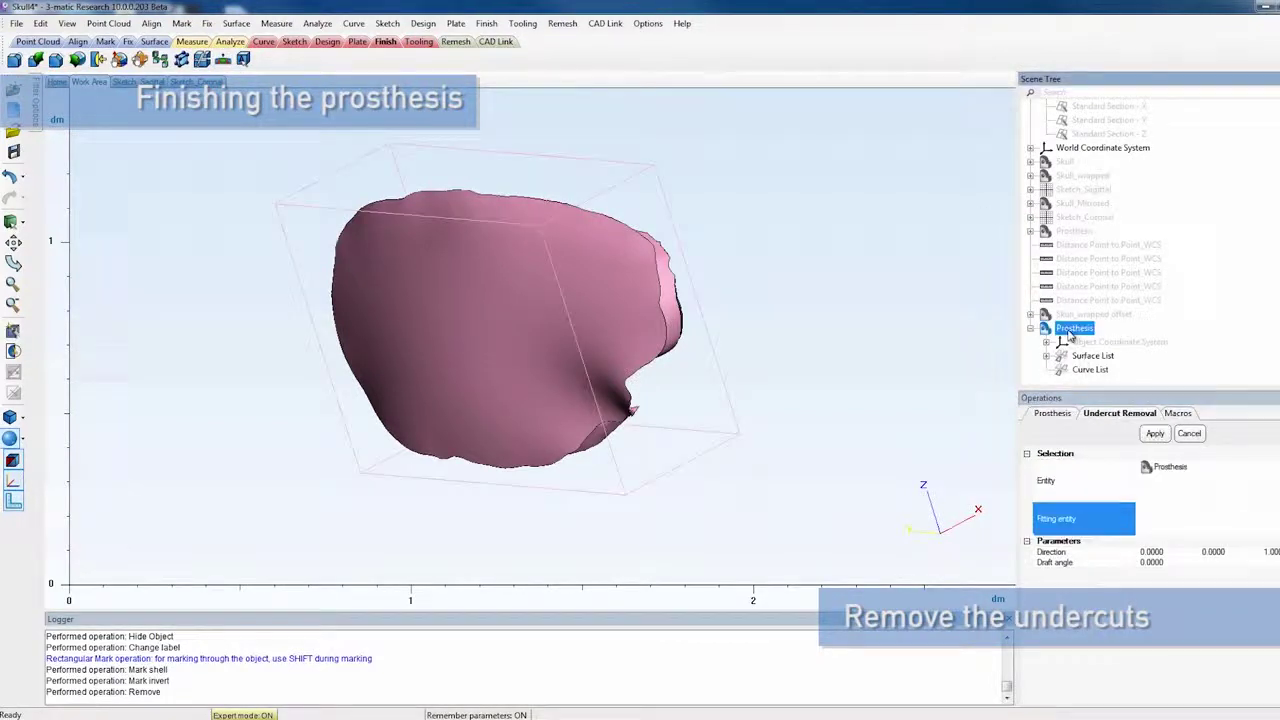
left_click(1083, 176)
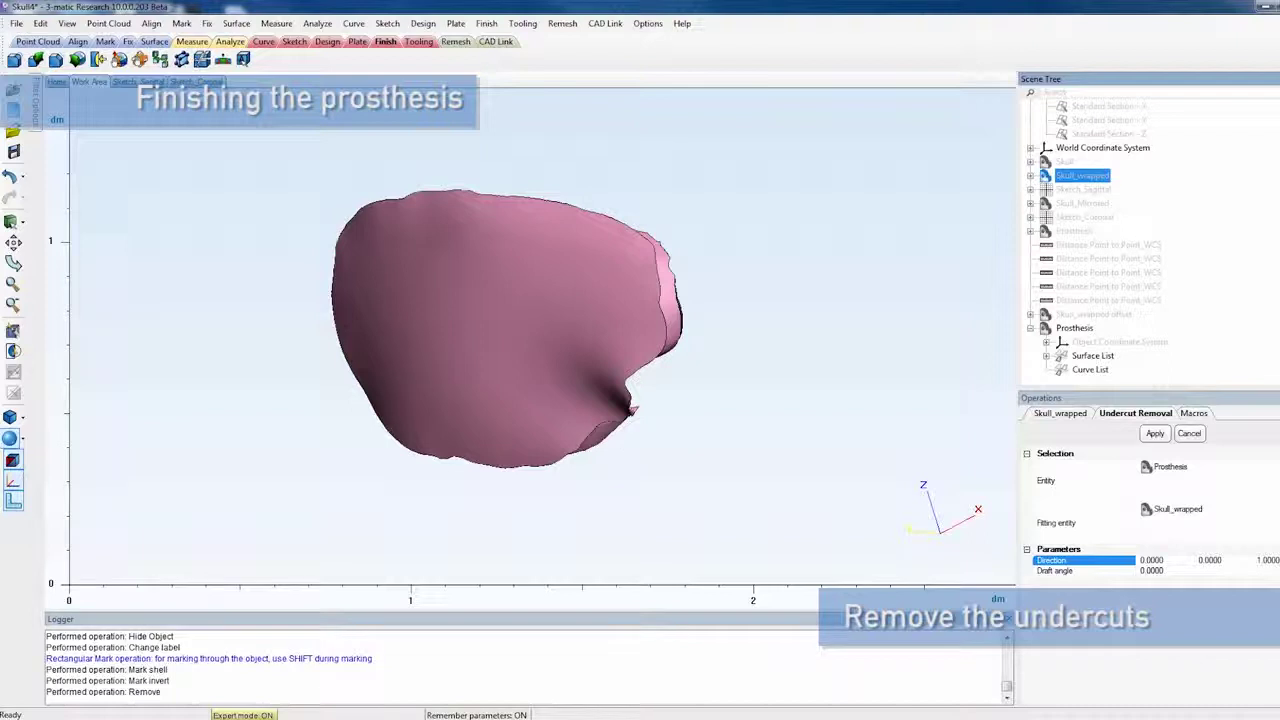
right_click(474, 340)
left_click(502, 358)
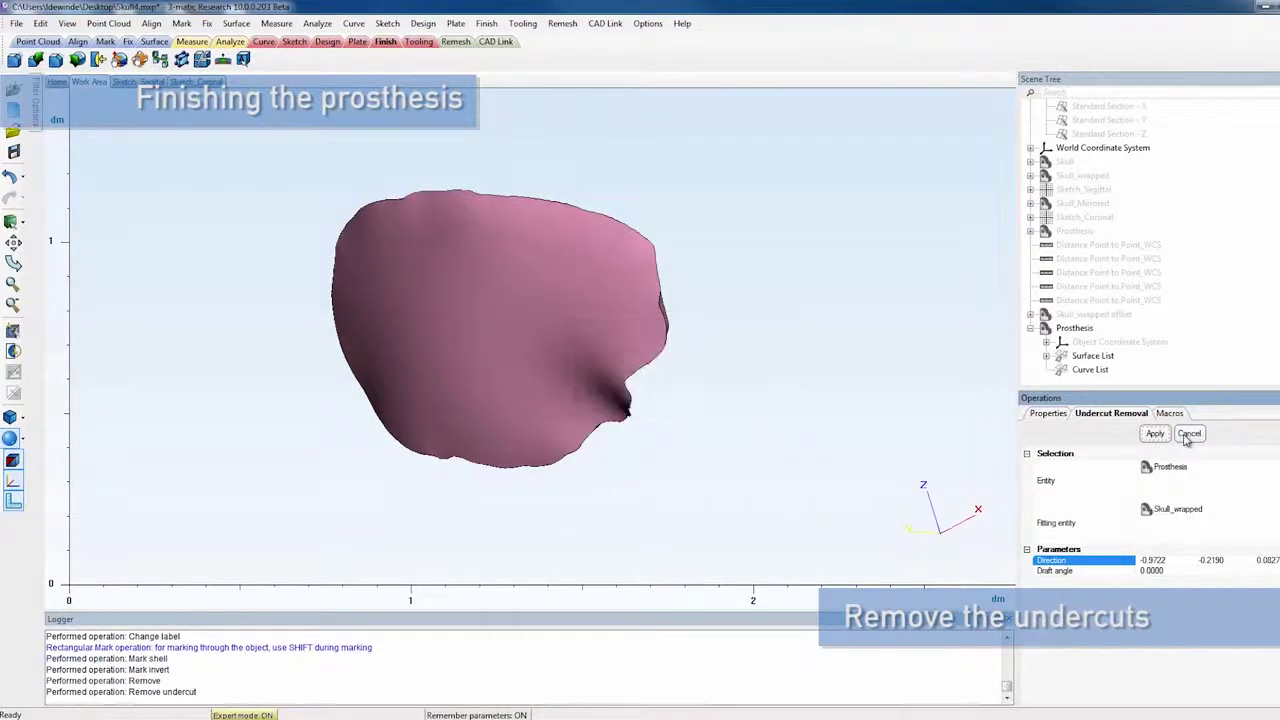
left_click(1186, 435)
Turn to the inner side of the prosthesis and expand its surface list down to the individual surfaces.
right_click_drag(714, 407, 527, 443)
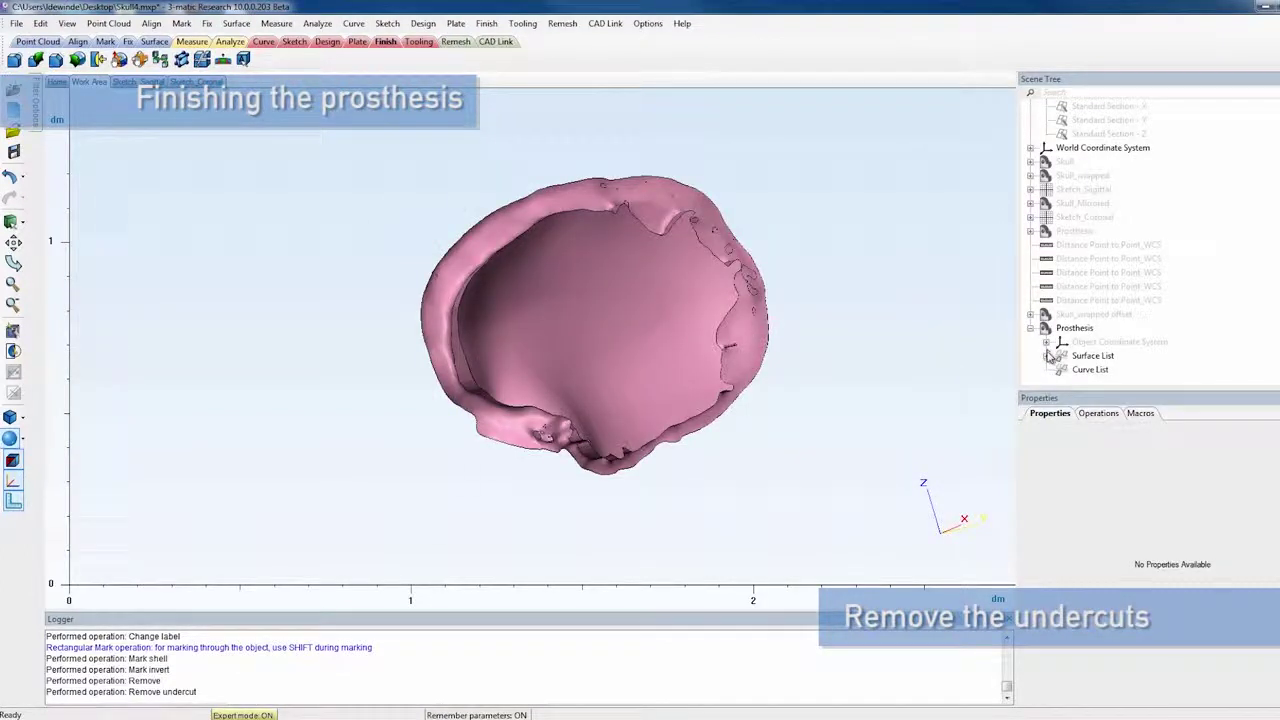
left_click(1046, 355)
left_click(1062, 342)
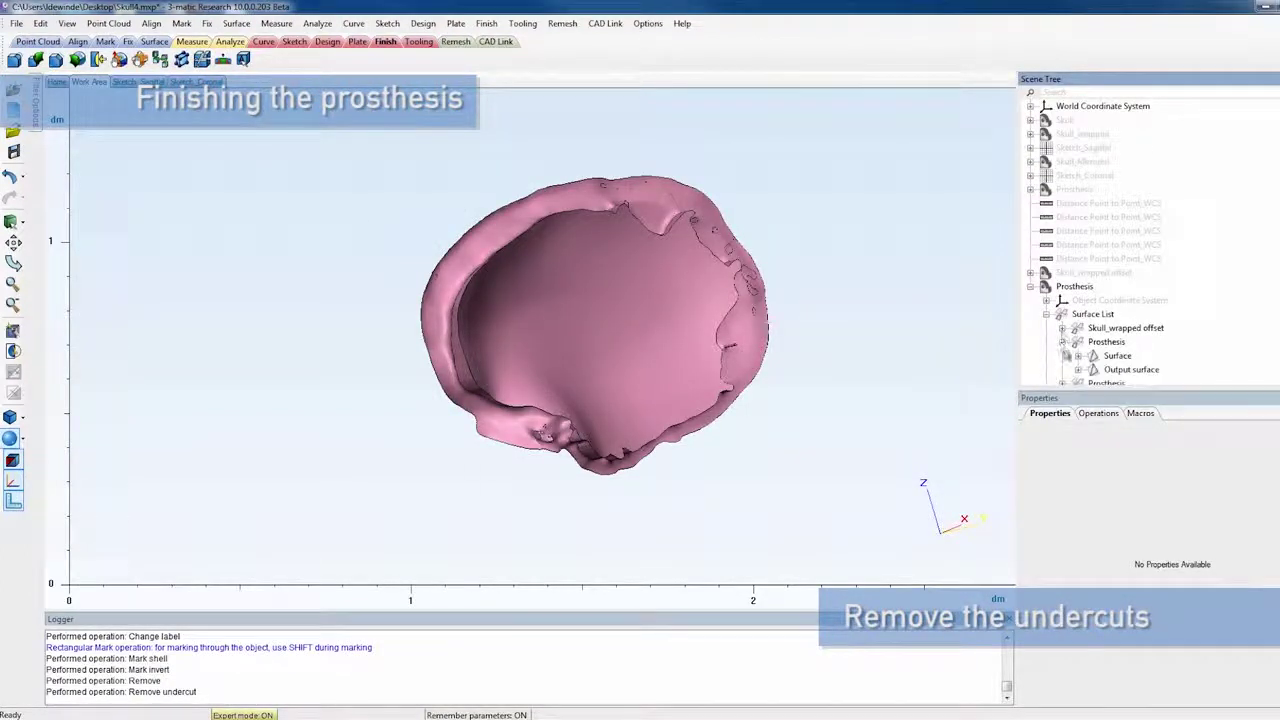
left_click(1062, 328)
left_click(1062, 342)
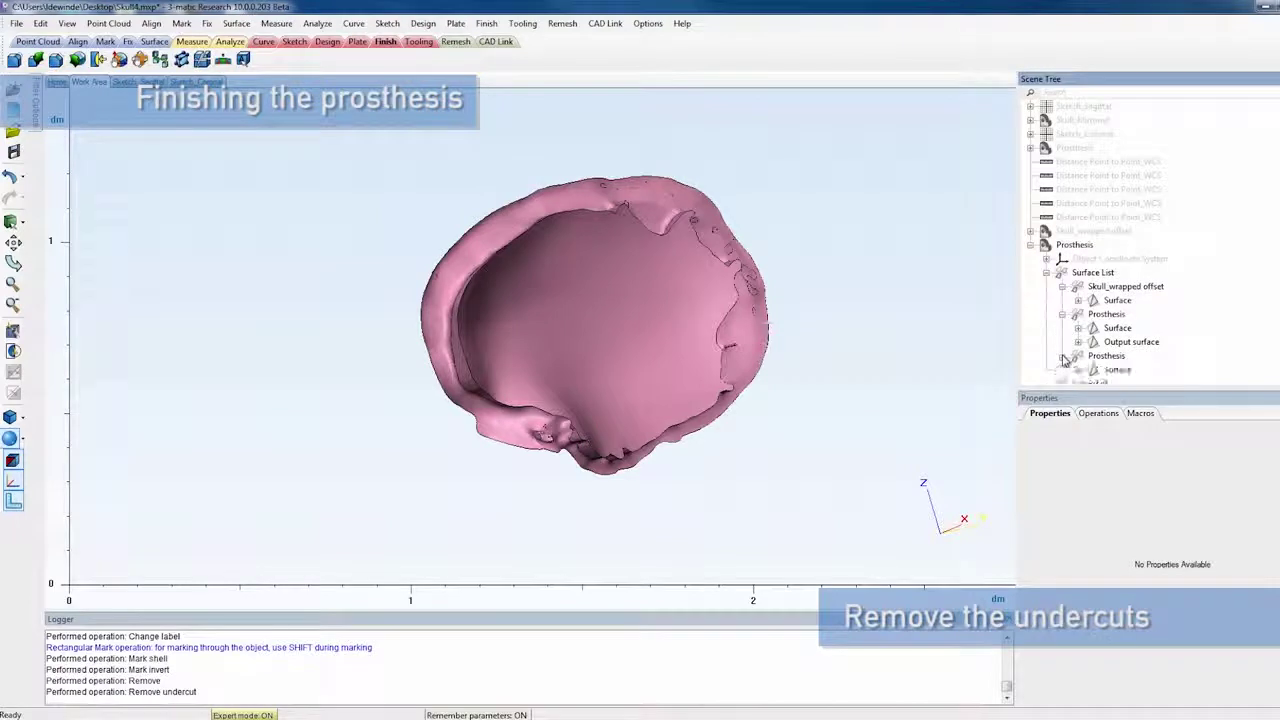
Merge the Skull_wrapped offset surface with the surface of the last Prosthesis group into one edge surface, and collapse the part's tree.
left_click(1118, 356)
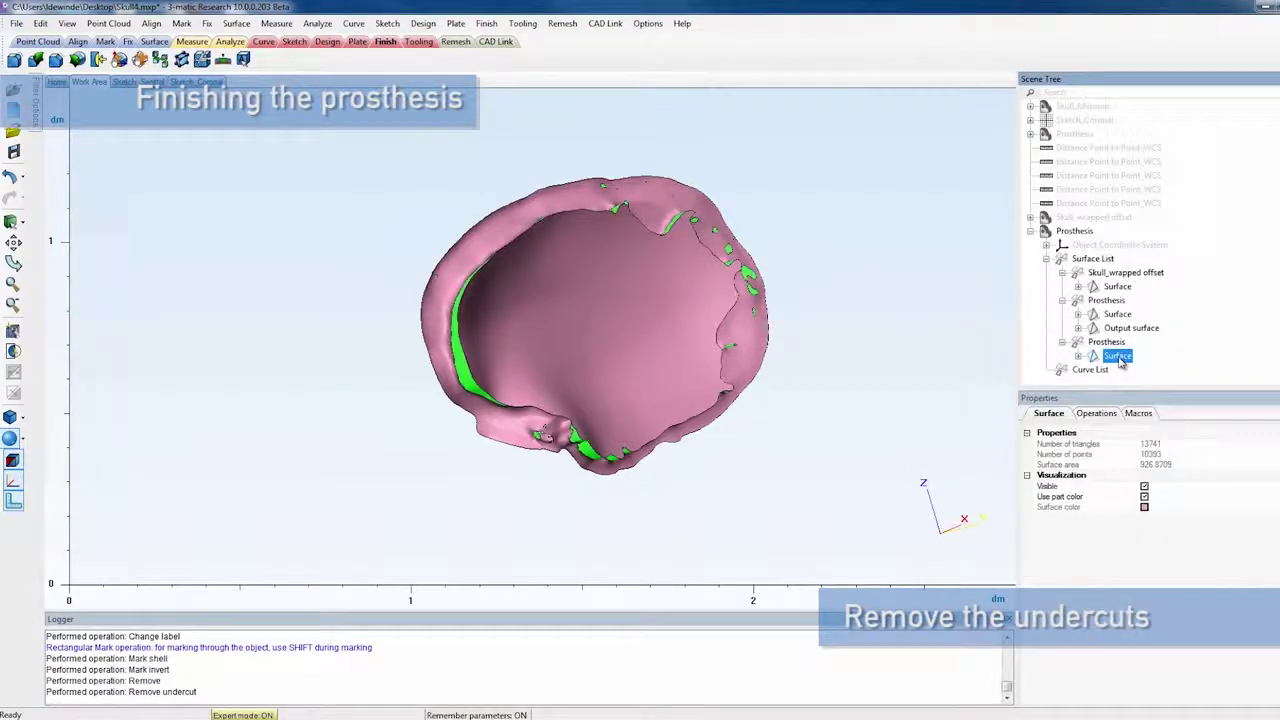
left_click(1118, 315, "ctrl")
left_click(1117, 287, "ctrl")
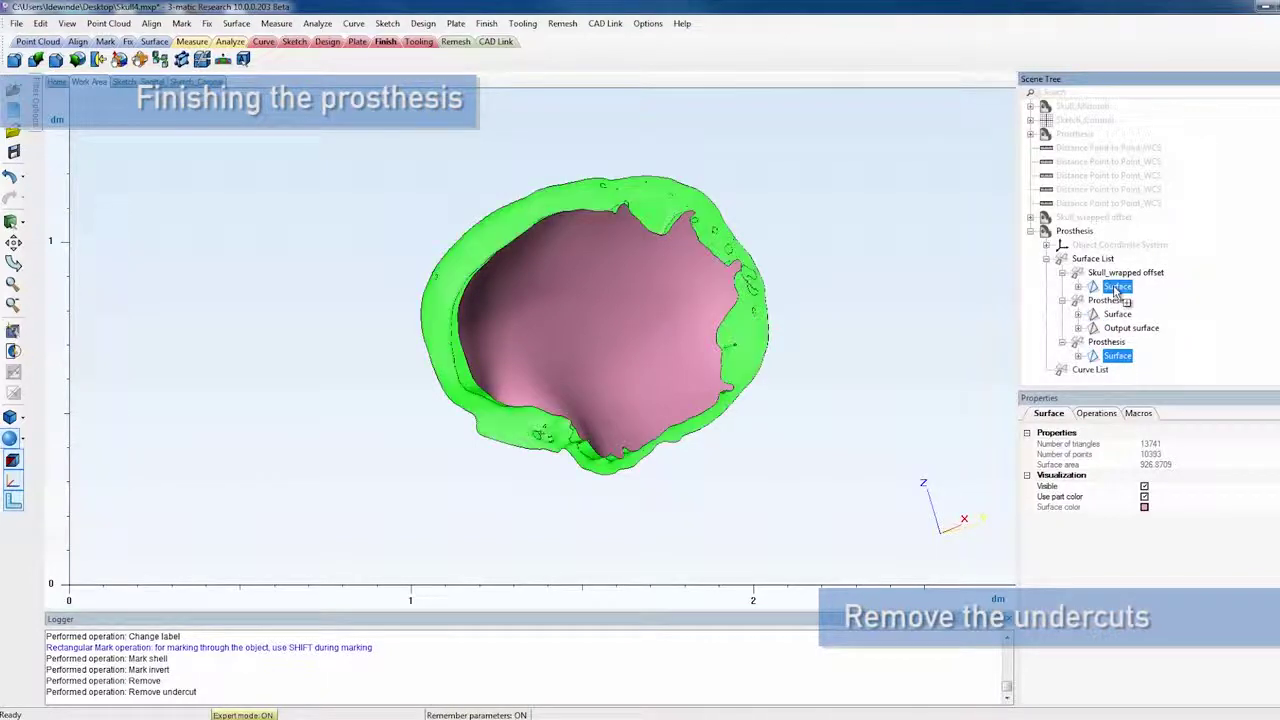
left_click(1130, 328, "ctrl")
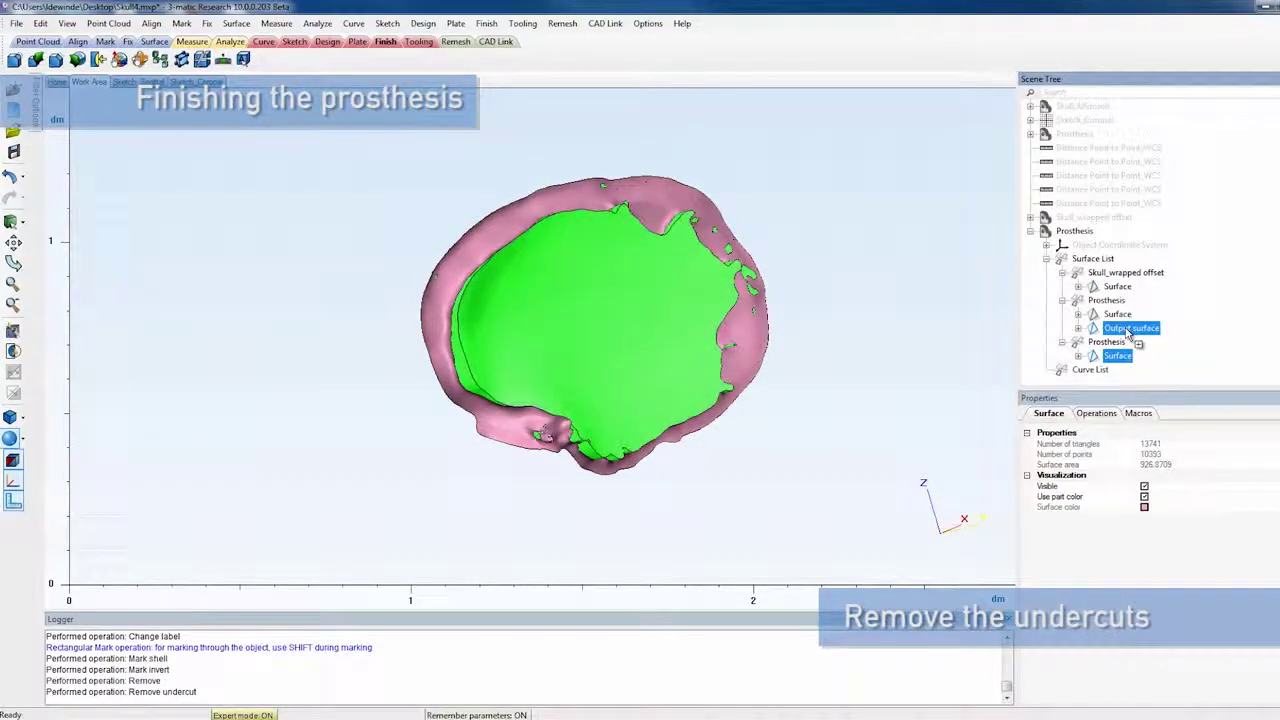
left_click(1130, 329, "ctrl")
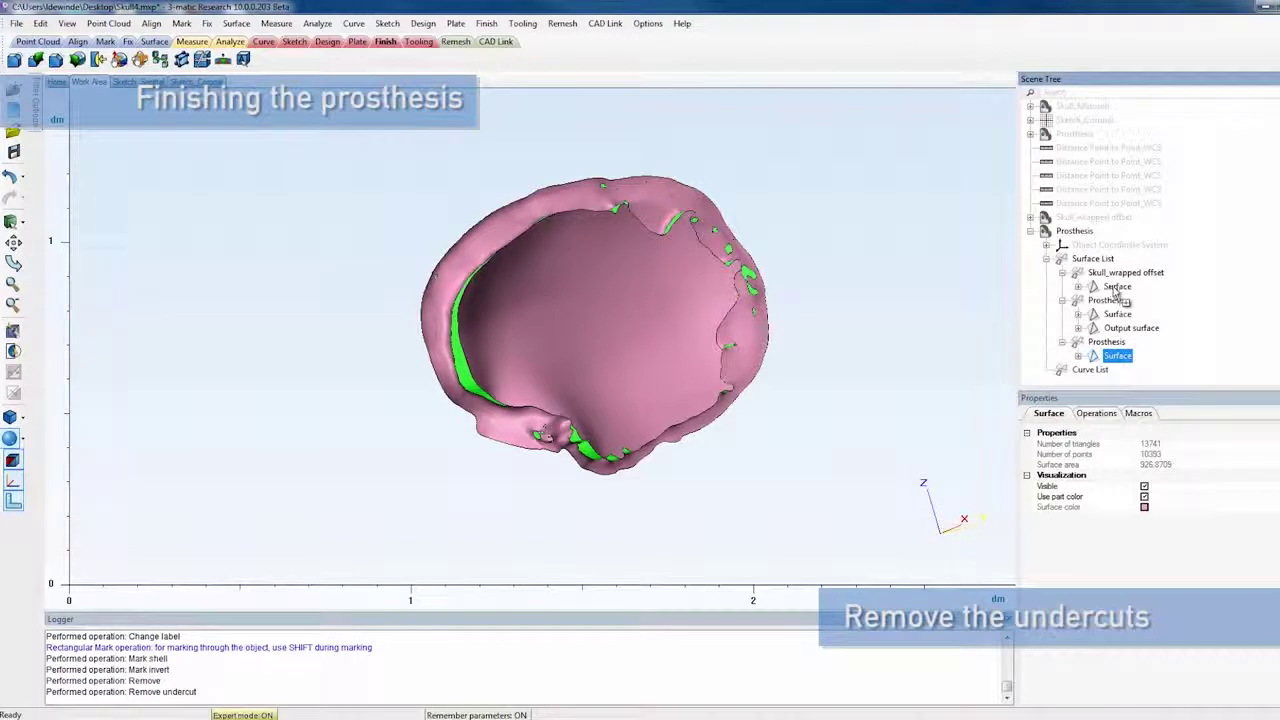
left_click(1115, 290, "ctrl")
mouse_move(750, 348)
right_mouse_down()
mouse_move(832, 358)
mouse_move(853, 347)
mouse_move(743, 334)
mouse_move(734, 346)
right_mouse_up()
right_click(1118, 288)
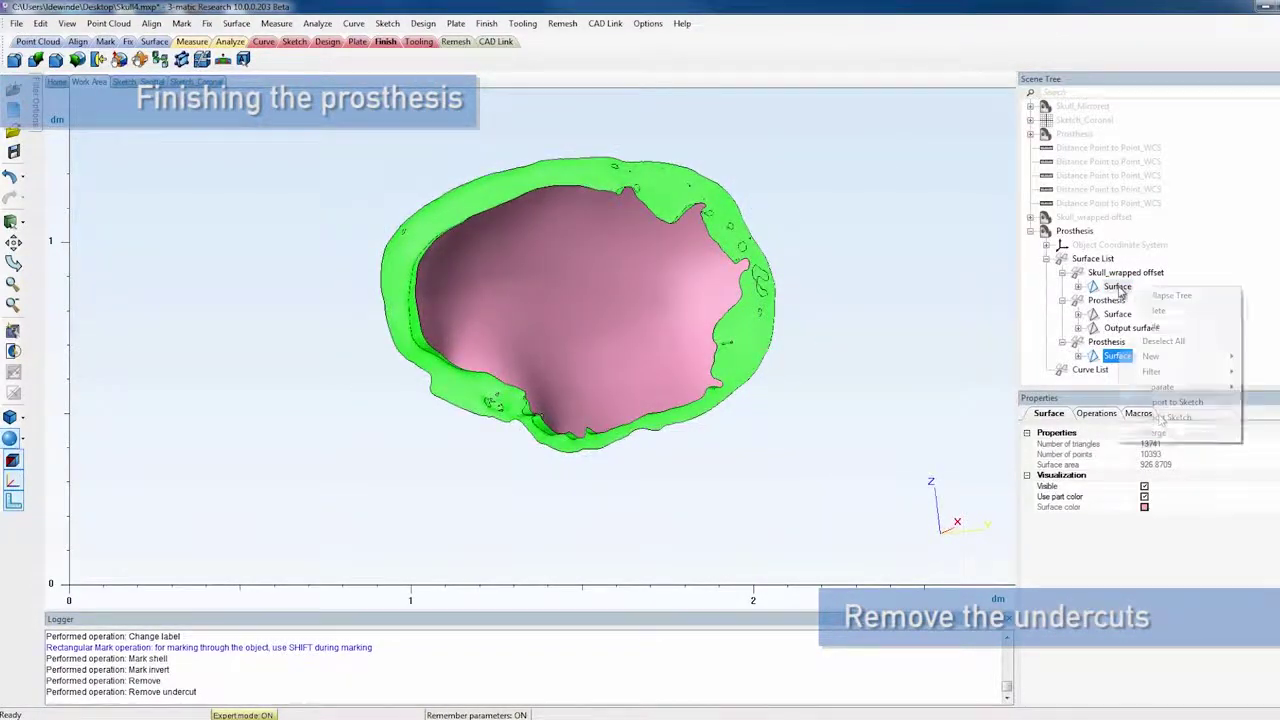
left_click(1155, 432)
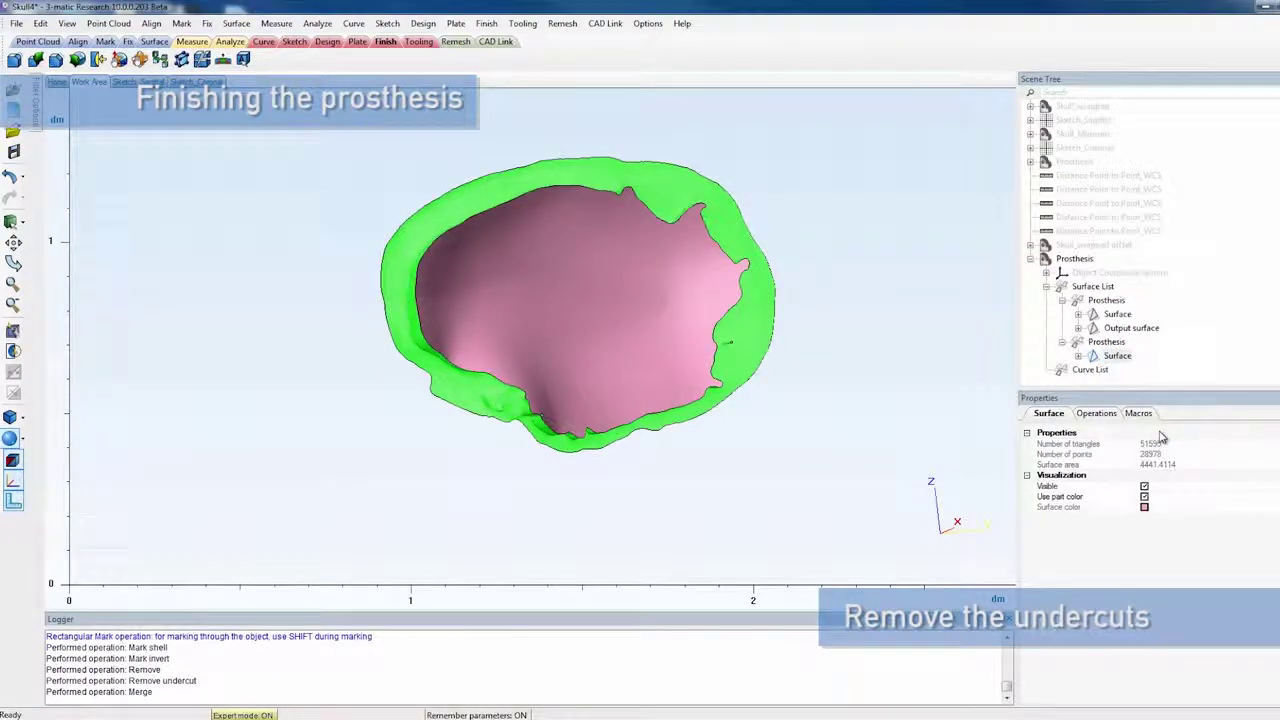
left_click(1183, 355)
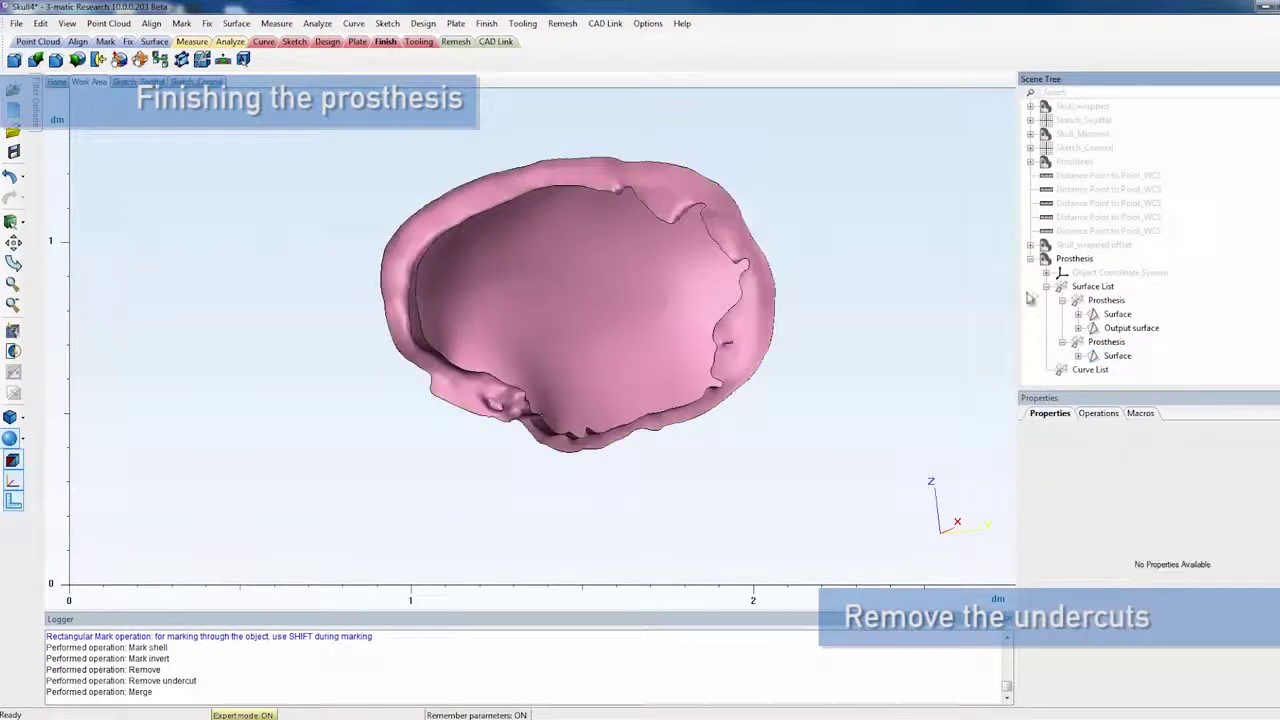
left_click(1031, 259)
Apply Smooth Edge to the outer contour of the prosthesis with influence distance 0.5 and smooth detail Fine.
right_click_drag(625, 352, 600, 363)
middle_click_drag(600, 363, 409, 367)
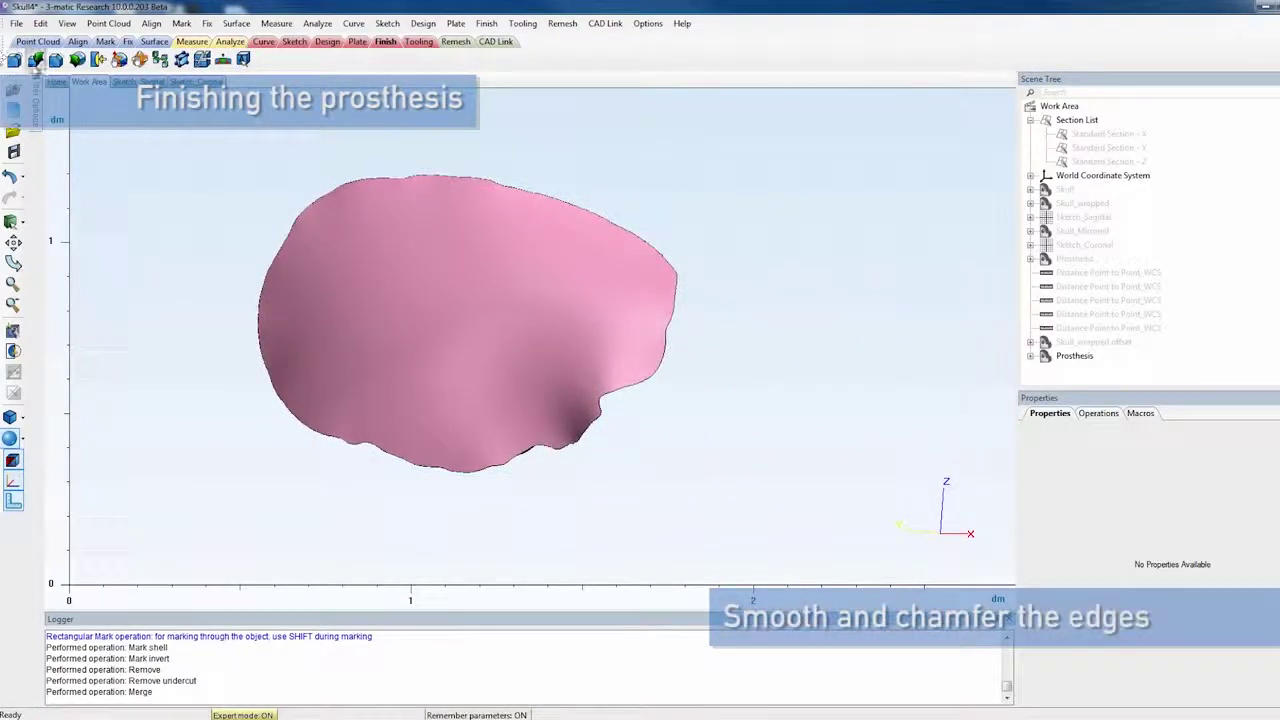
left_click(35, 61)
left_click(518, 186)
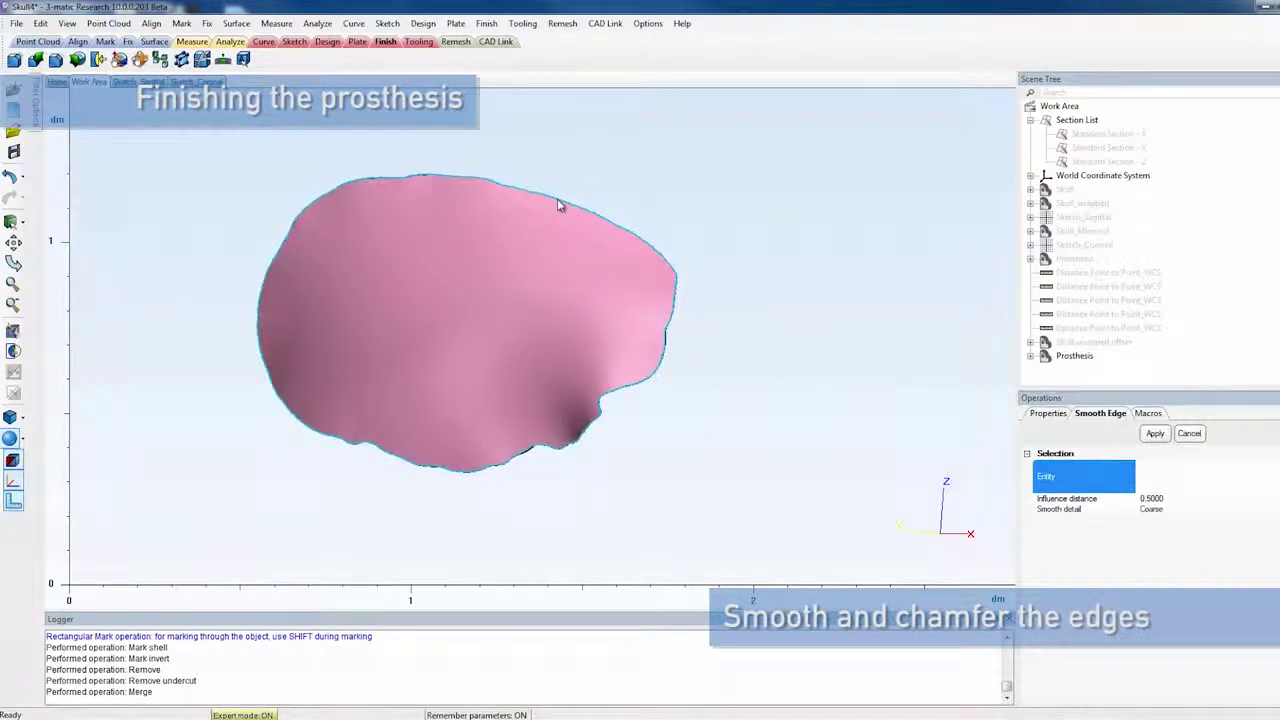
left_click(560, 205)
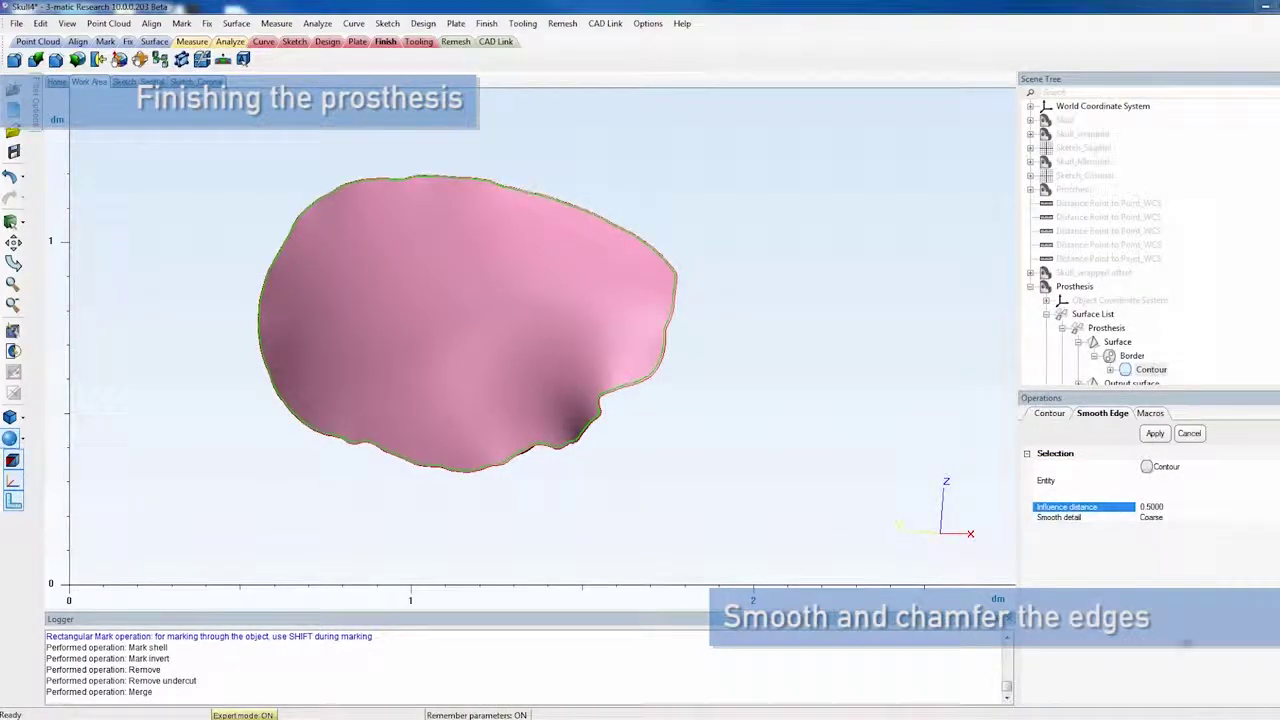
left_click(1152, 517)
left_click(1166, 551)
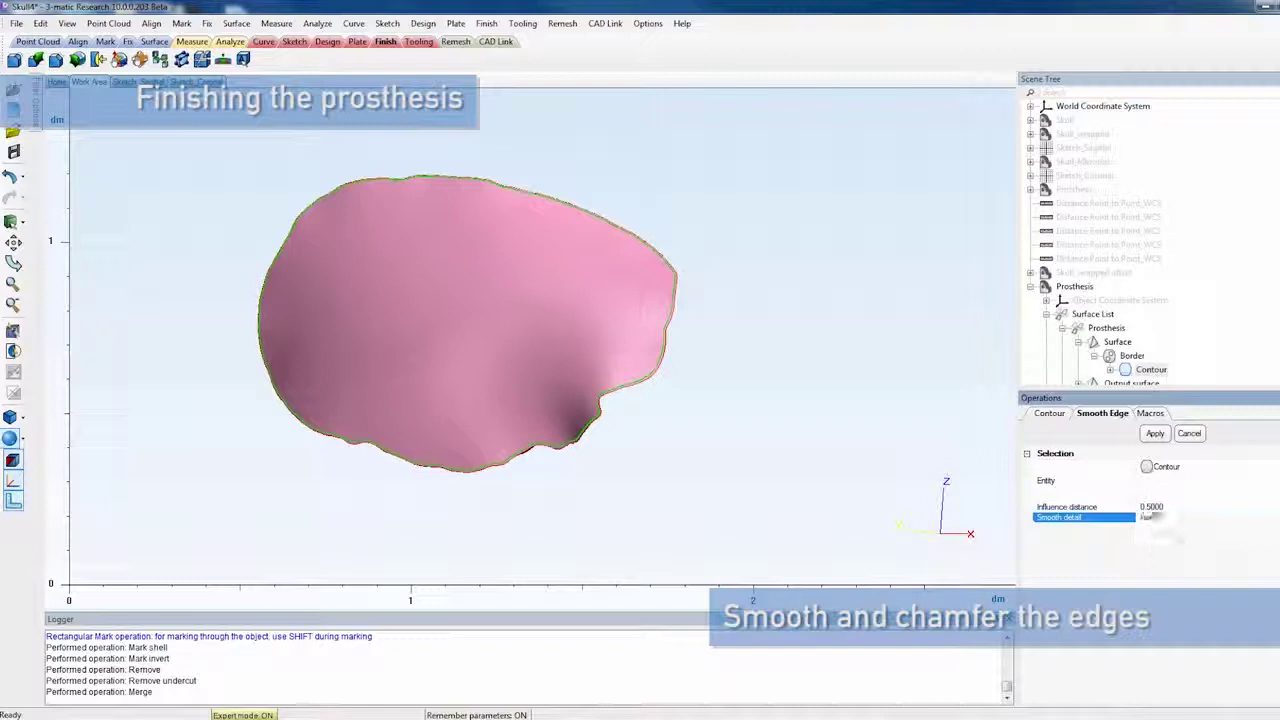
left_click(1153, 434)
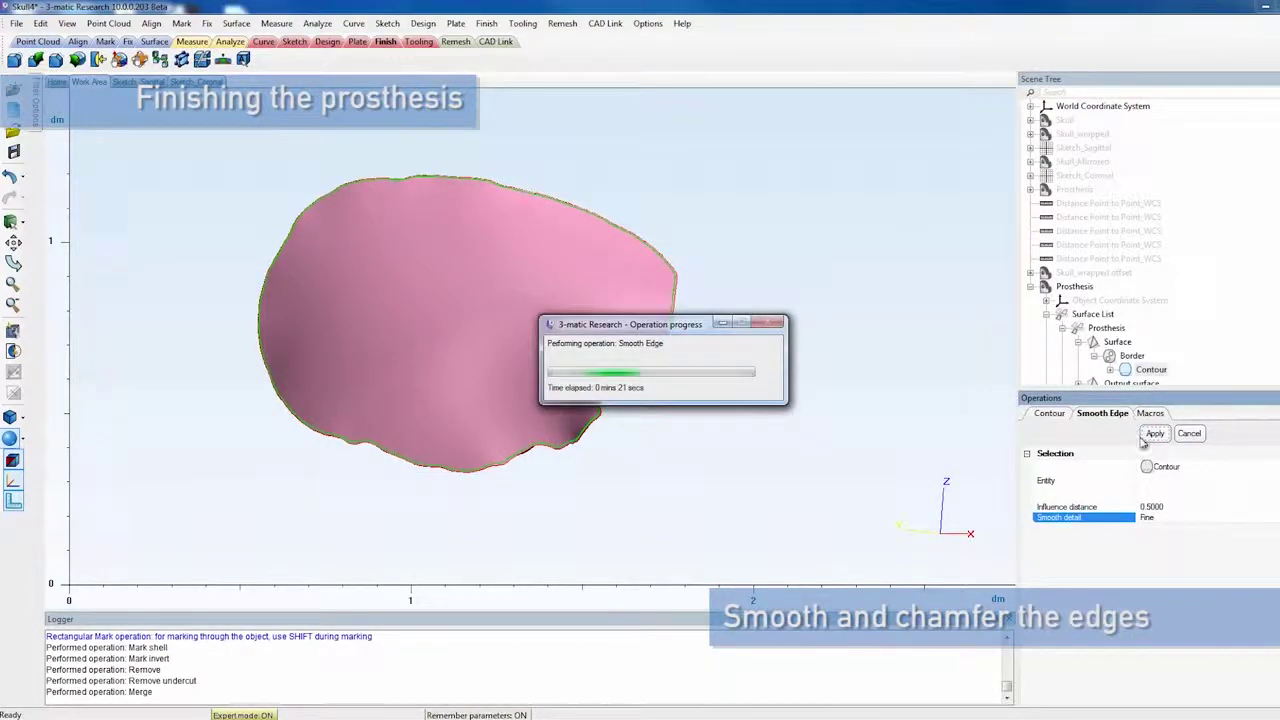
Chamfer the inner contour on the underside of the prosthesis with distance 1 and distance 2 both at 0.5.
scroll(538, 430, "up", 1)
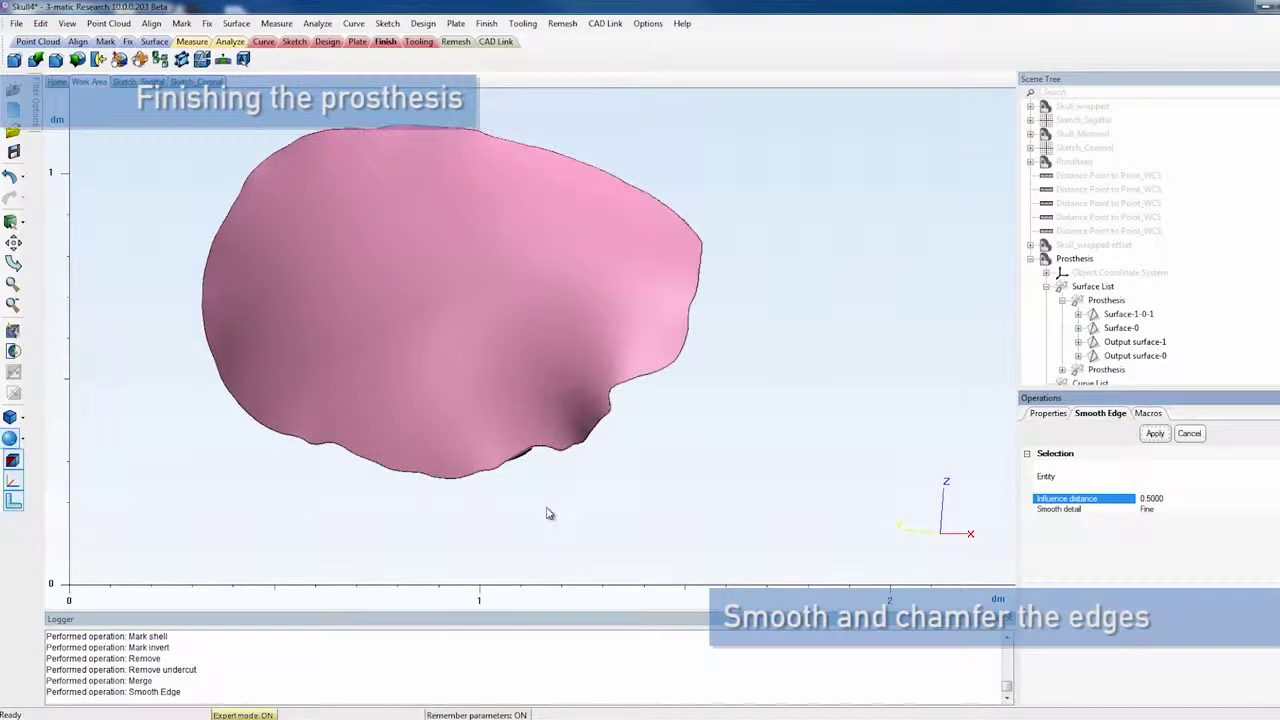
scroll(560, 480, "up", 5)
right_click_drag(564, 410, 504, 411)
scroll(608, 406, "down", 5)
scroll(605, 409, "down", 3)
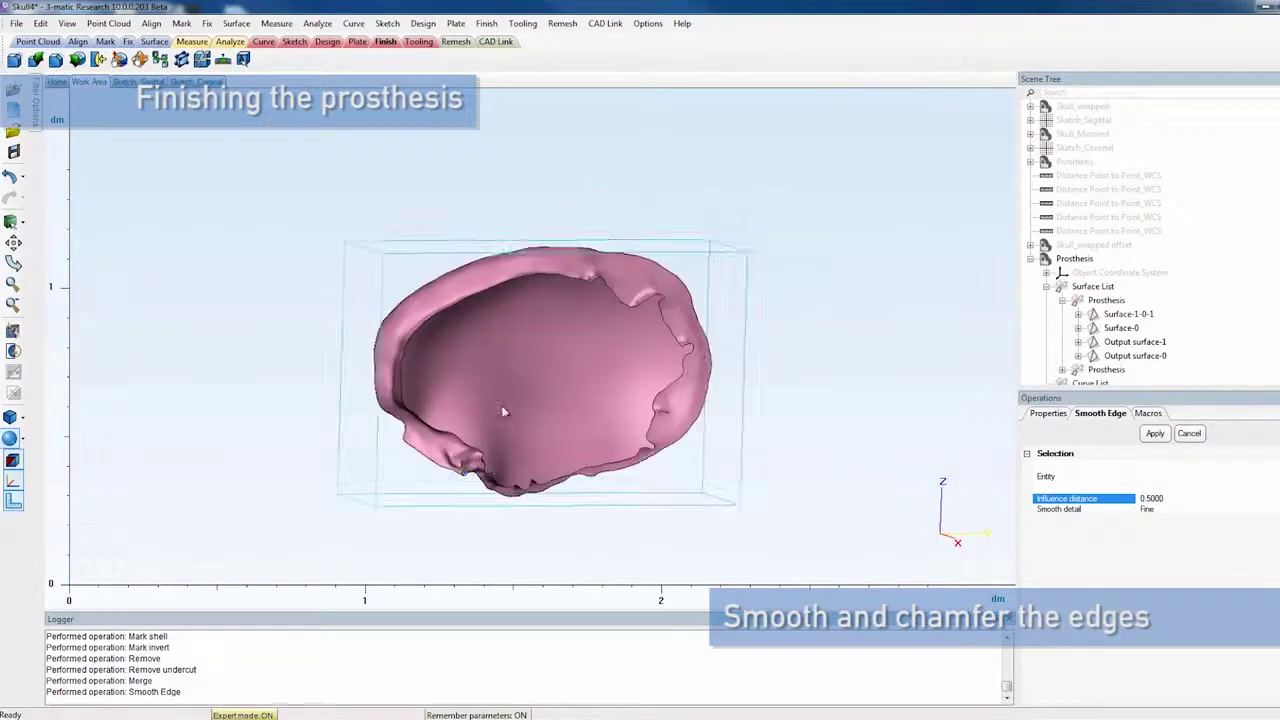
scroll(504, 411, "up", 5)
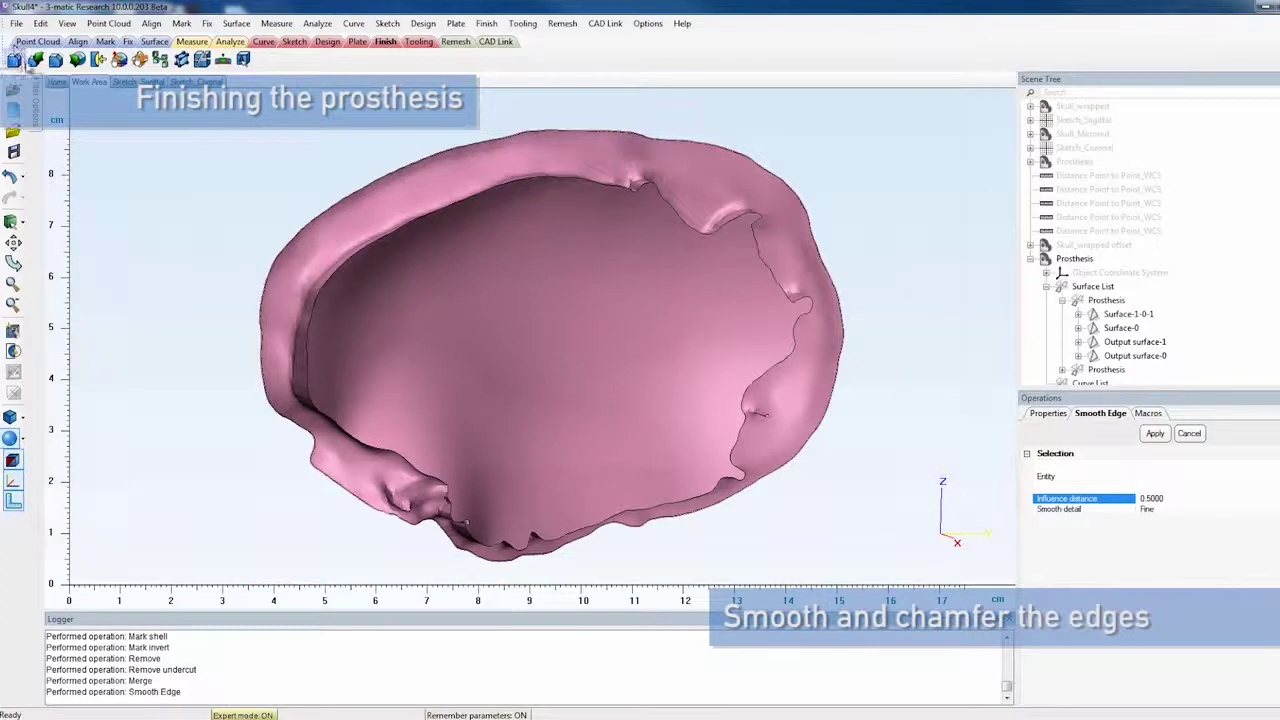
left_click(56, 61)
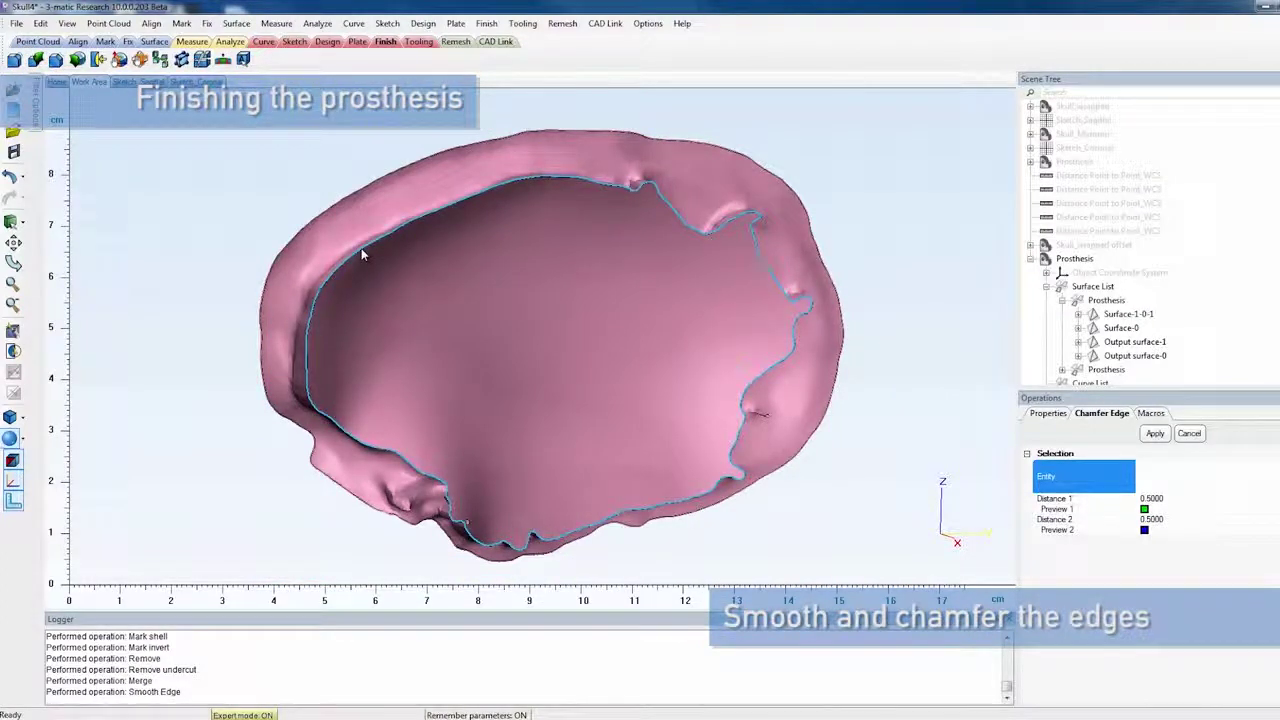
left_click(361, 248)
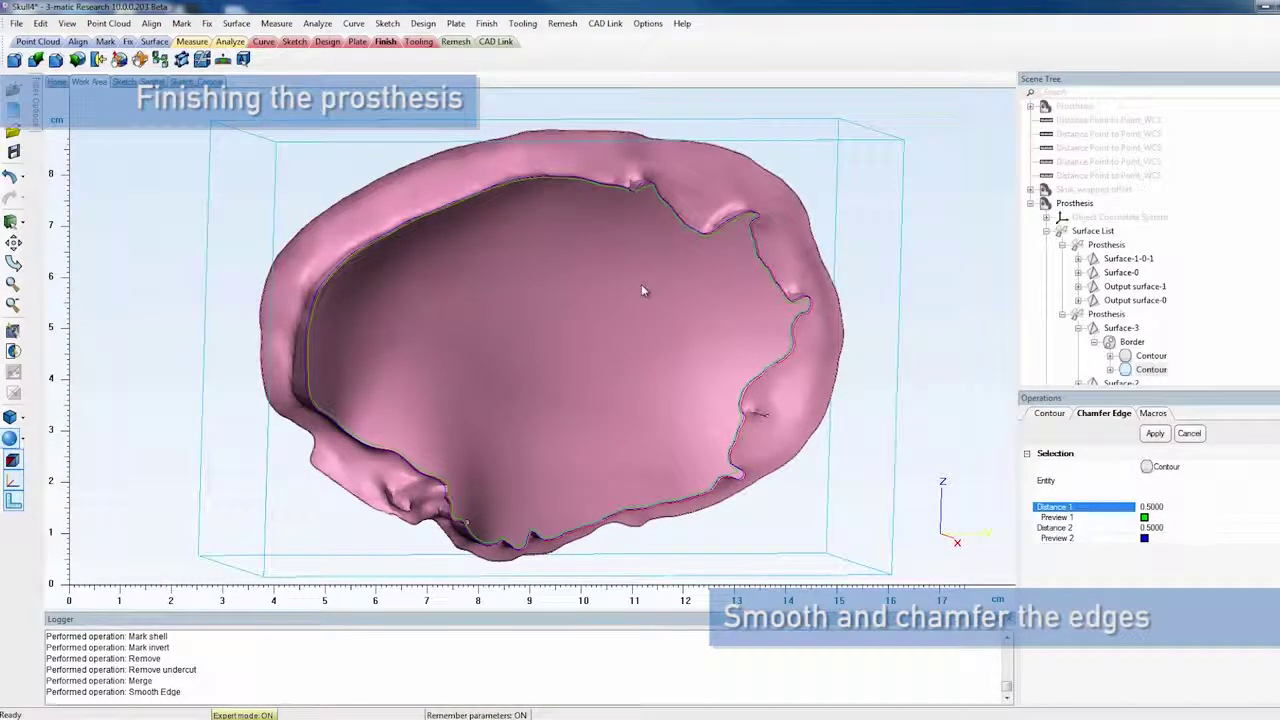
left_click(1155, 433)
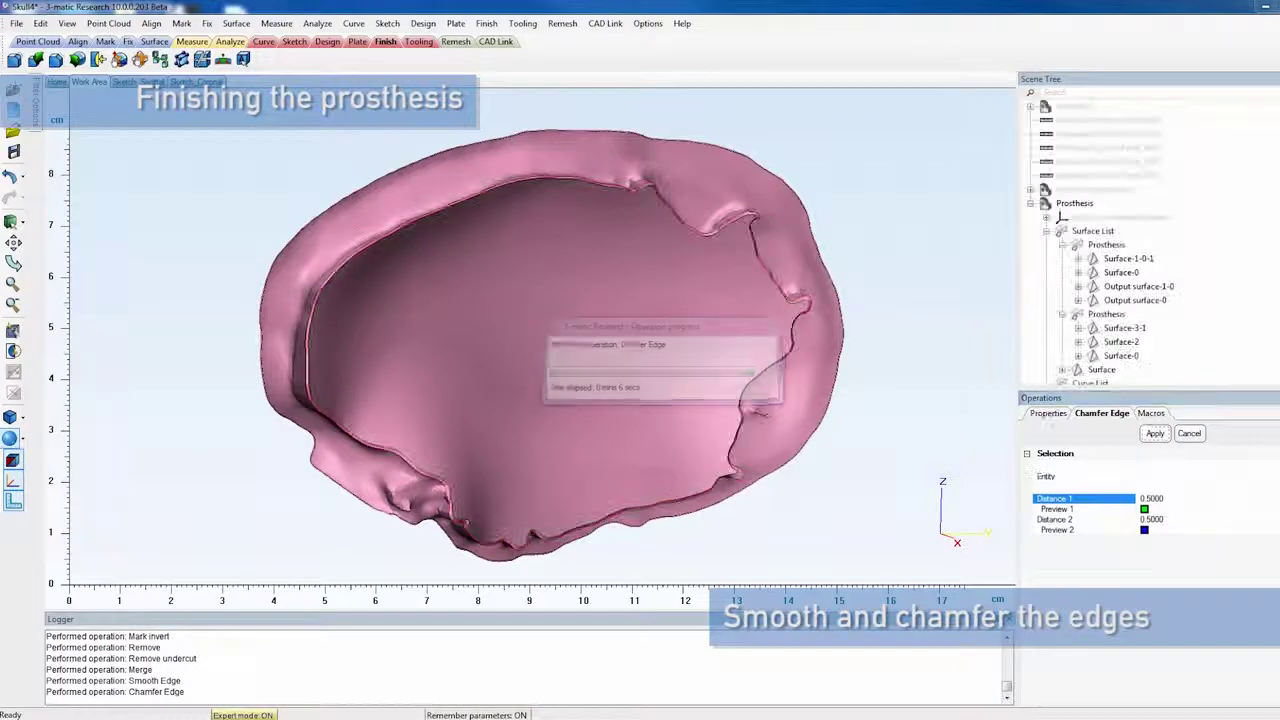
left_click(1189, 433)
Examine the chamfered inner edge up close and turn the prosthesis back to its outer side.
scroll(342, 412, "up", 3)
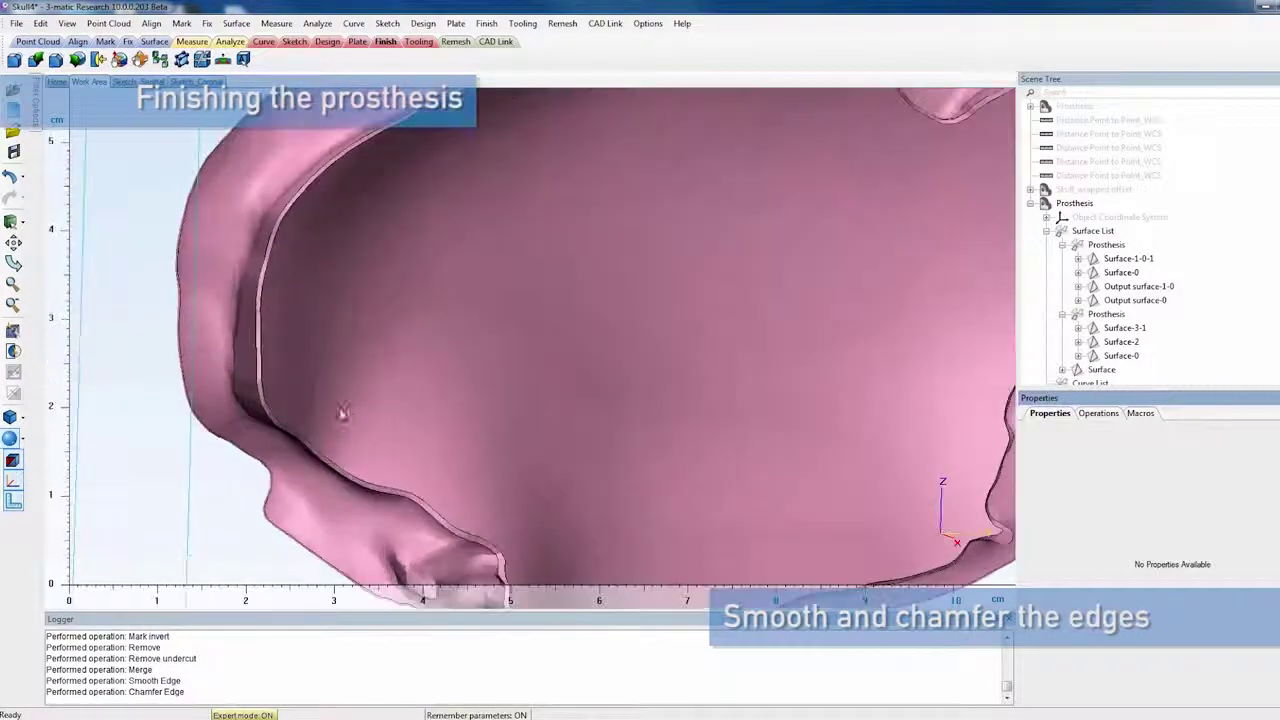
scroll(342, 412, "up", 3)
right_click_drag(287, 431, 306, 380)
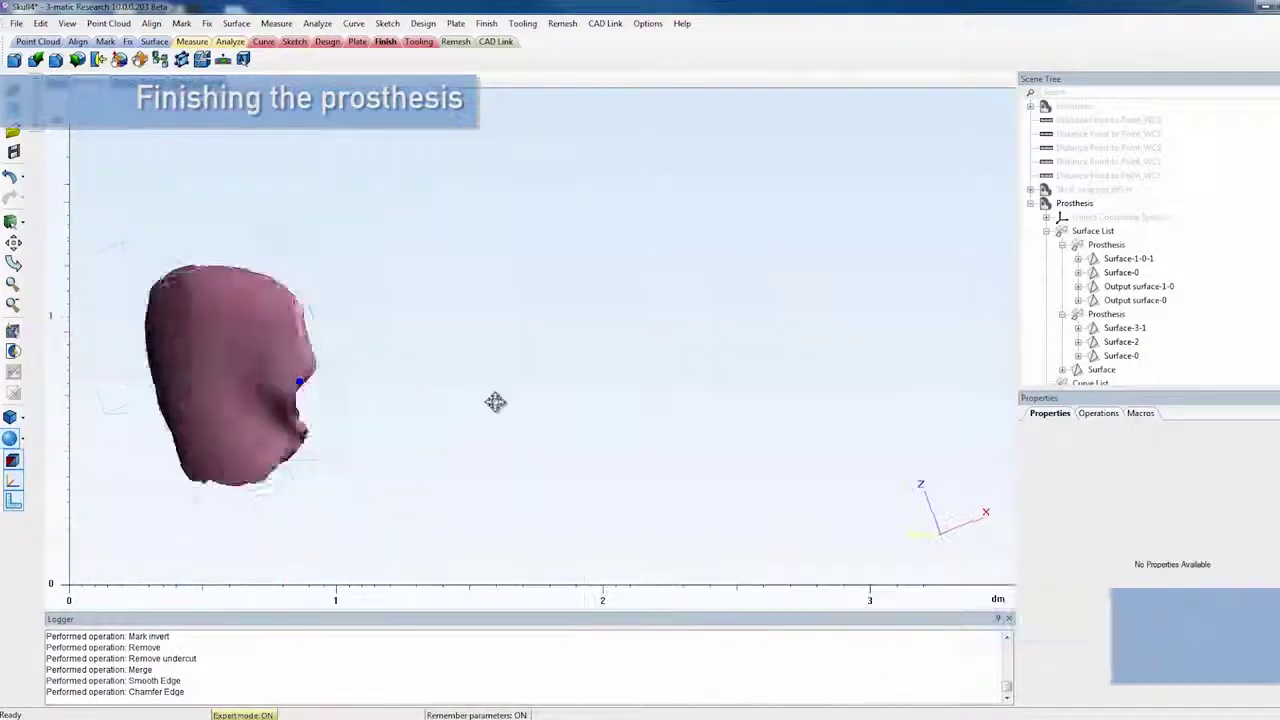
right_click_drag(495, 402, 443, 400)
middle_click_drag(271, 369, 508, 332)
scroll(344, 343, "up", 3)
right_click_drag(345, 342, 390, 318)
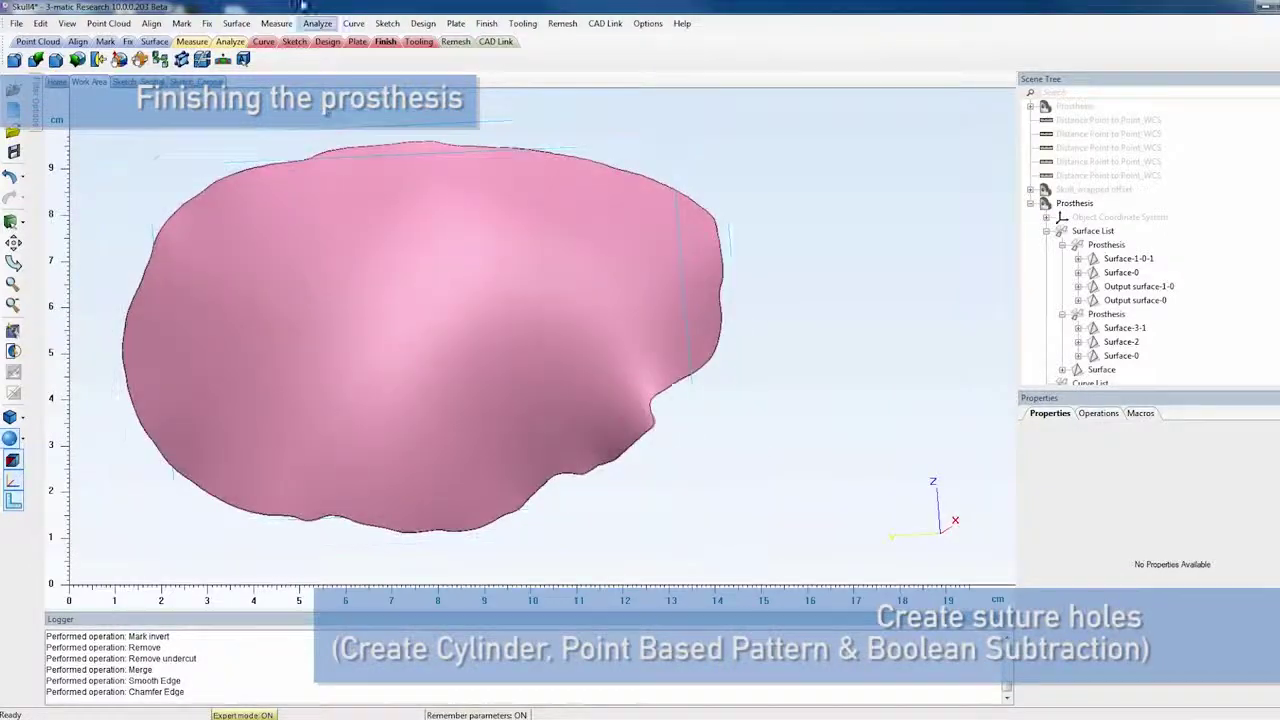
Create a two-point cylinder with radius 1.5 from the origin to point 0, 0, 20.
left_click(334, 44)
left_click(542, 58)
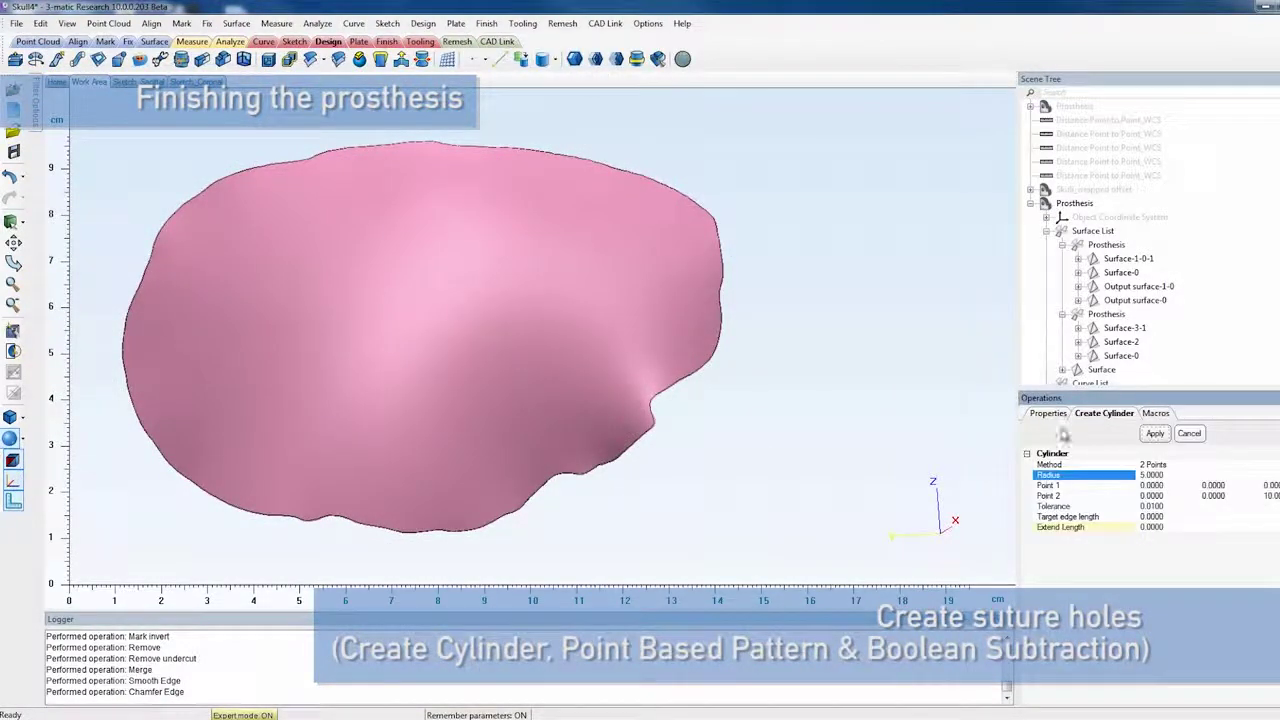
left_click(1160, 476)
left_click(1274, 495)
type("20")
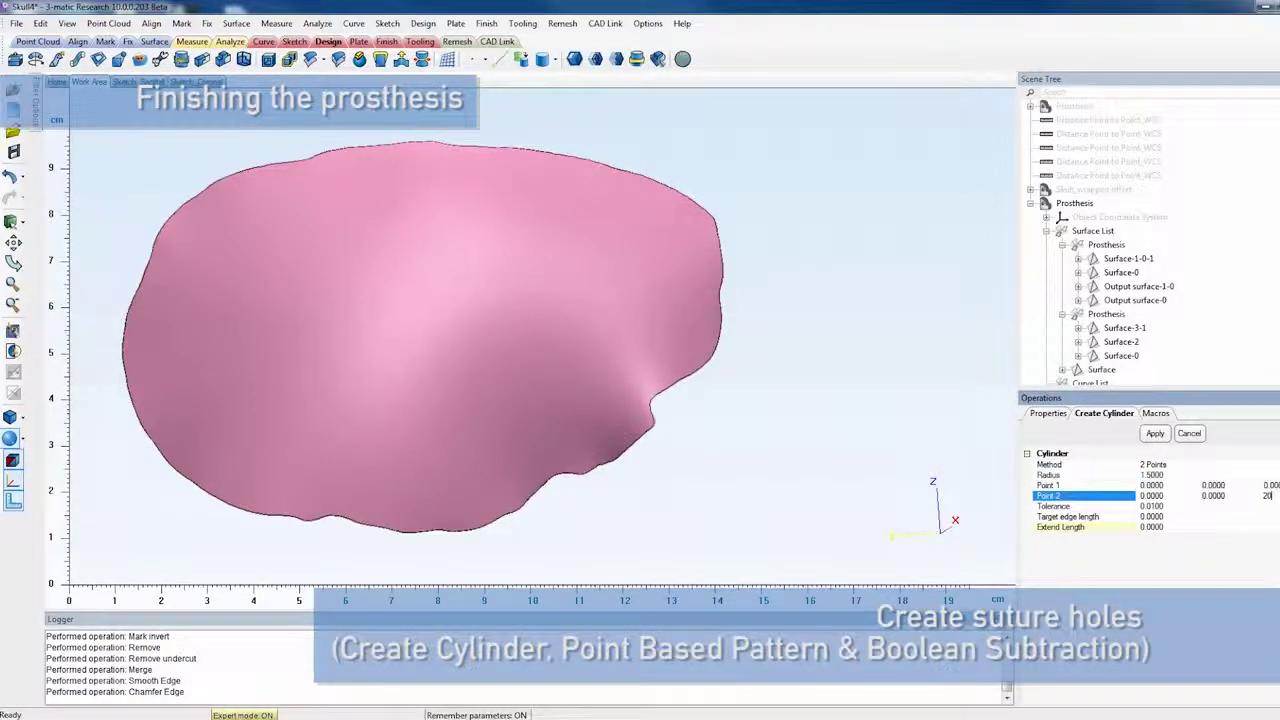
left_click(1155, 434)
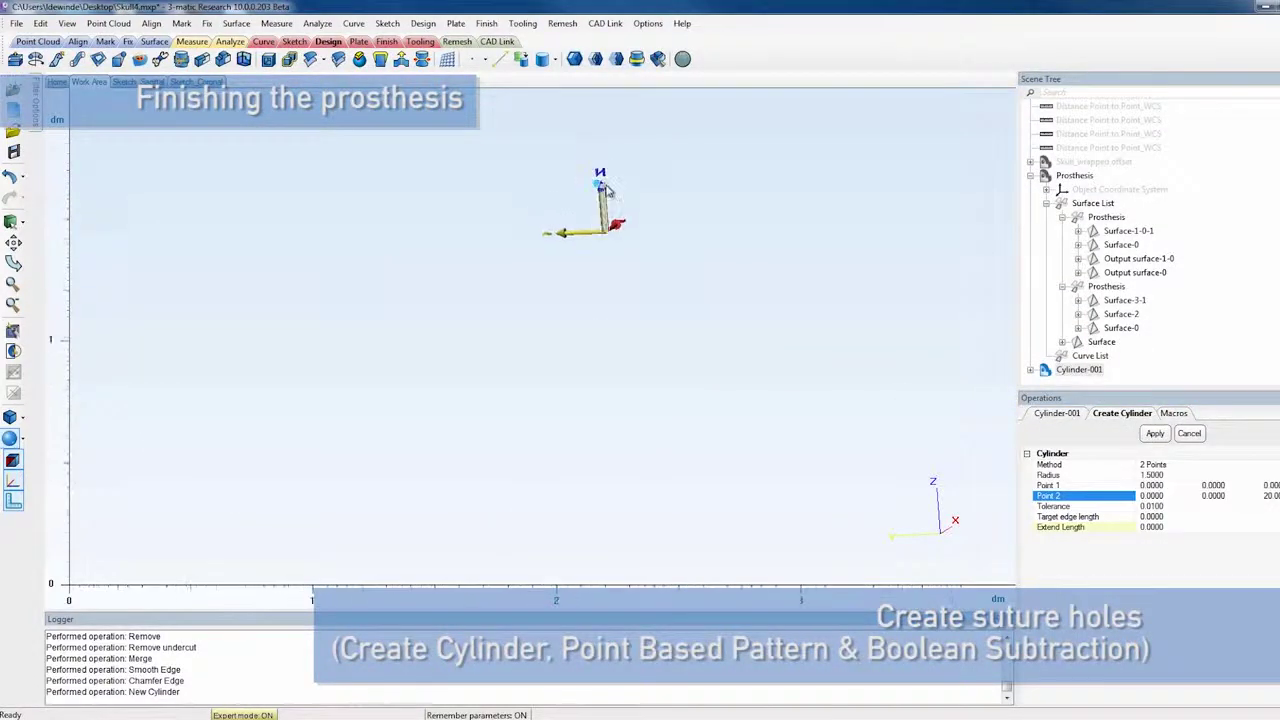
left_click(1190, 433)
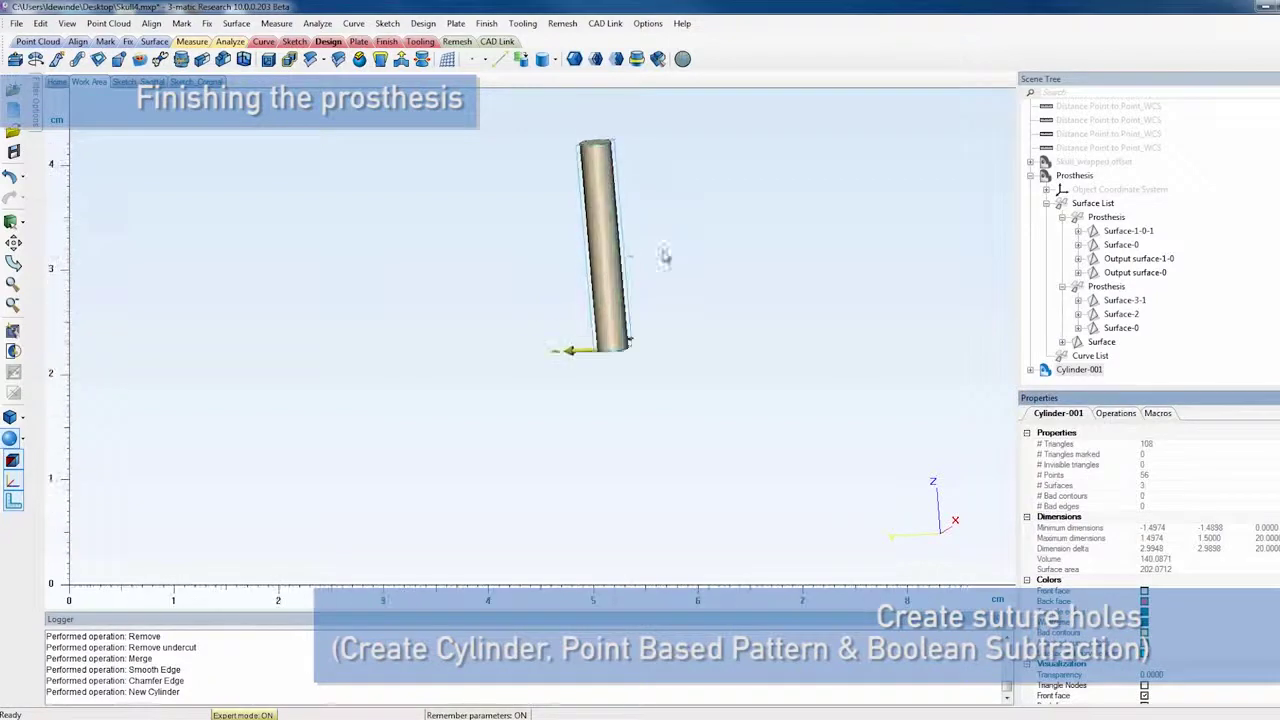
Examine the new cylinder at the origin and bring the outer side of the prosthesis back into view.
right_click_drag(672, 262, 612, 266)
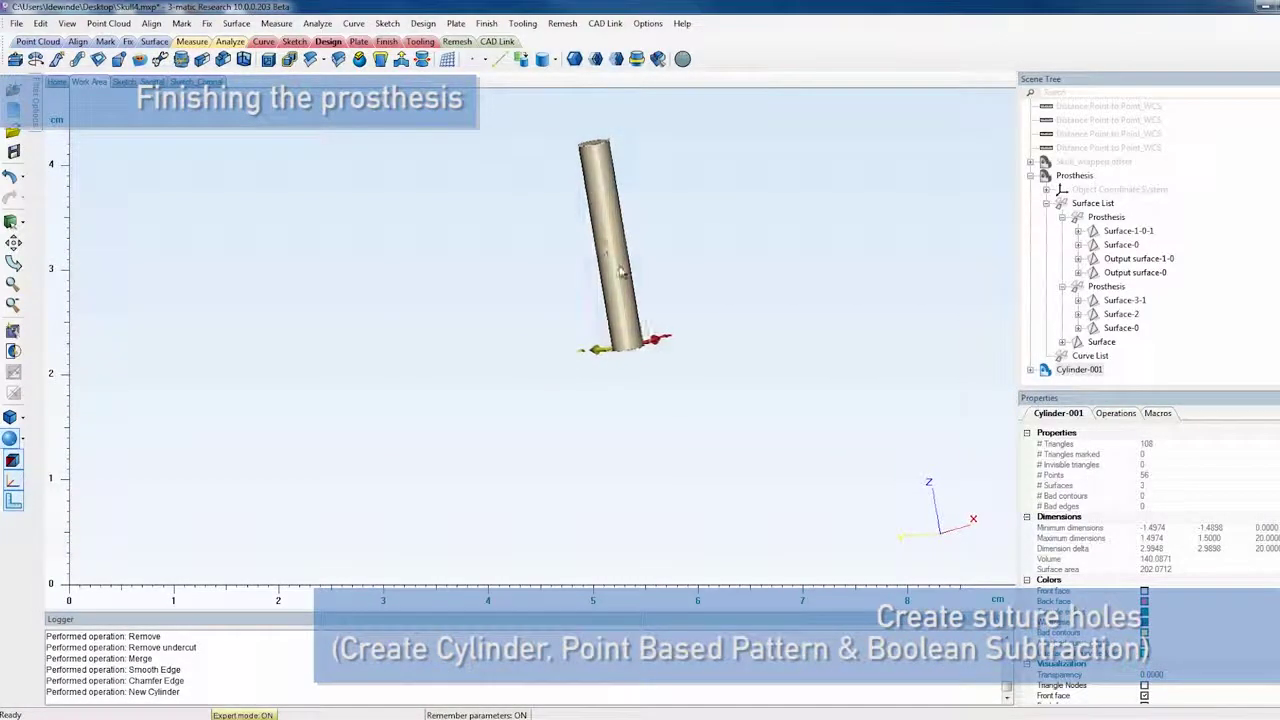
scroll(628, 295, "down", 5)
scroll(633, 326, "down", 3)
scroll(512, 485, "down", 5)
scroll(614, 498, "down", 3)
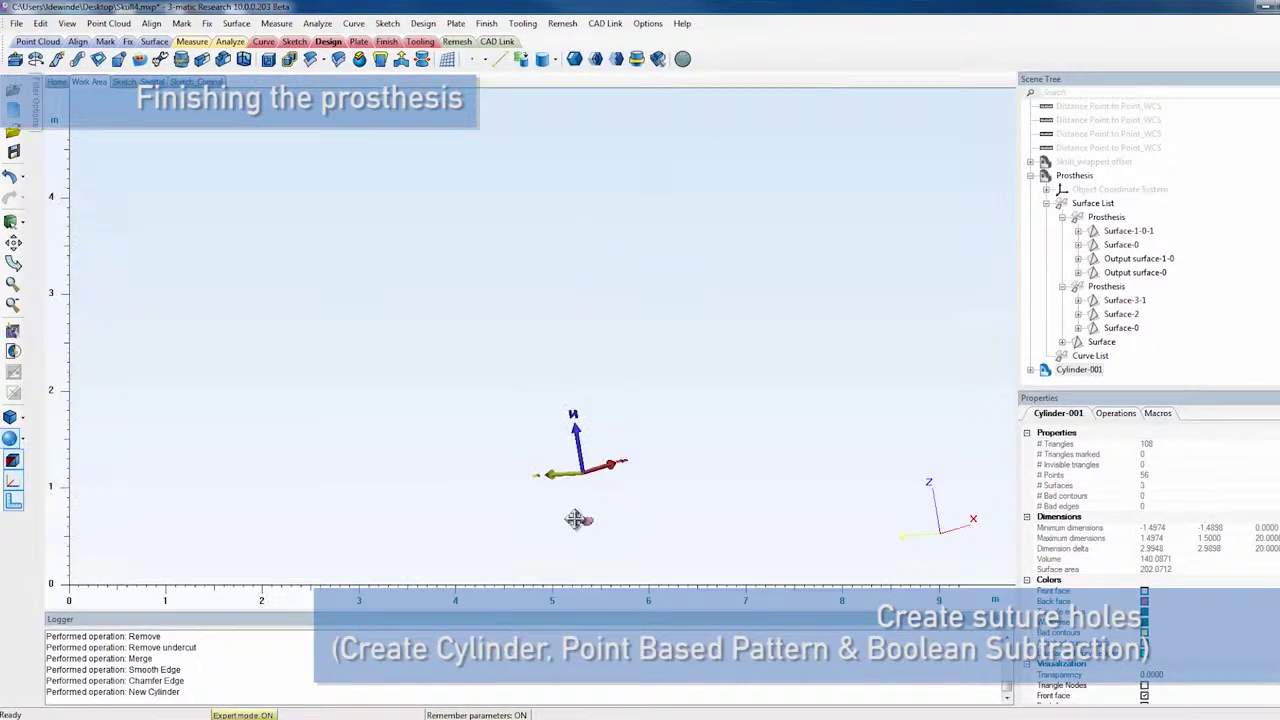
middle_click_drag(568, 516, 500, 373)
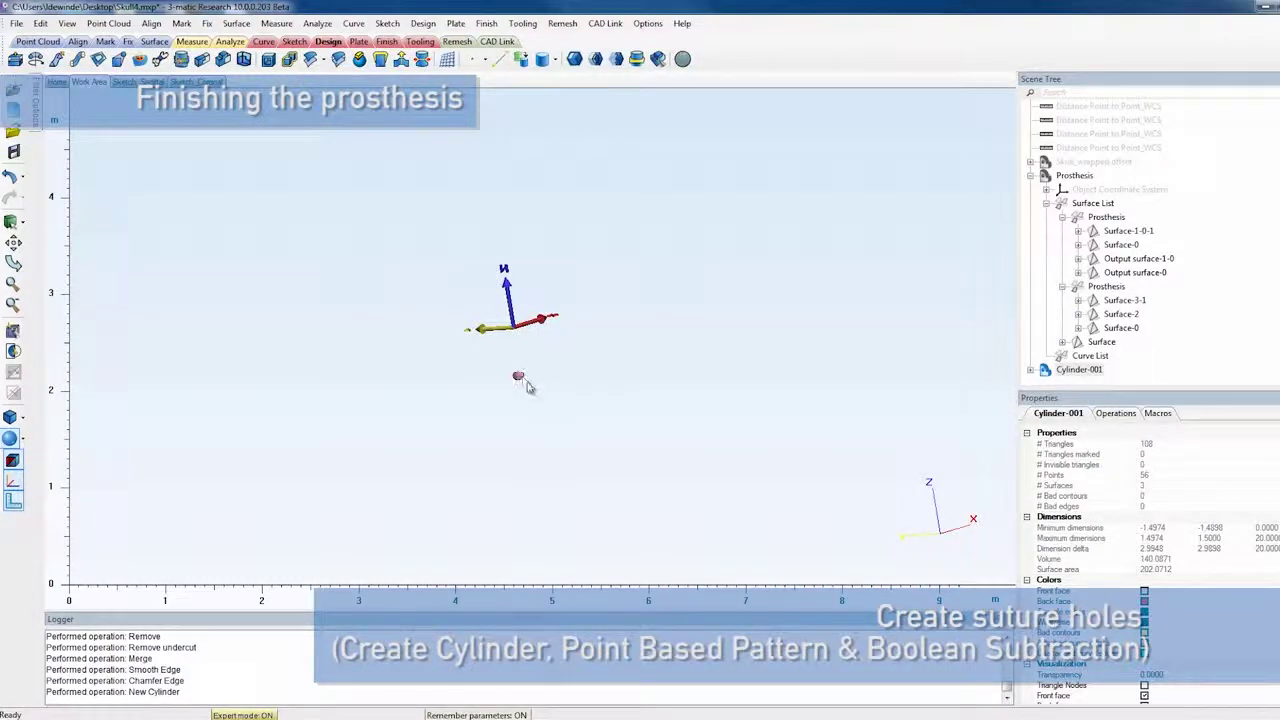
scroll(528, 387, "up", 5)
middle_click_drag(583, 122, 526, 320)
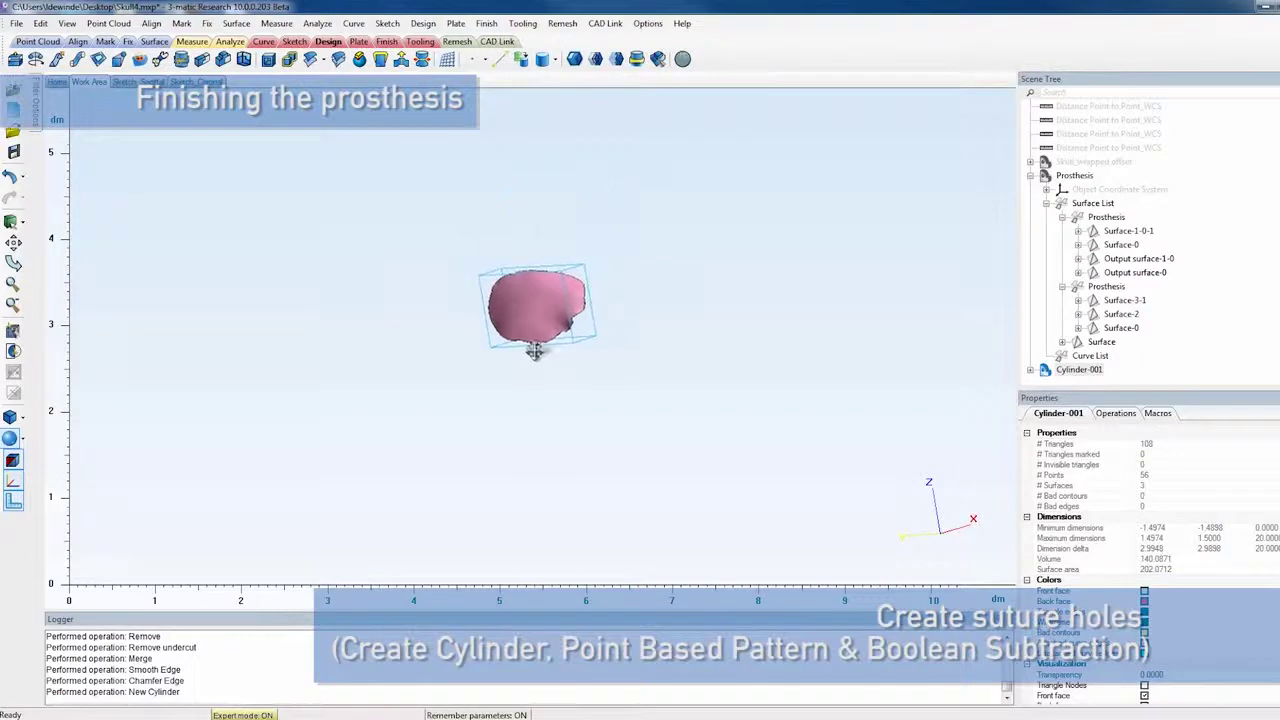
scroll(524, 319, "up", 5)
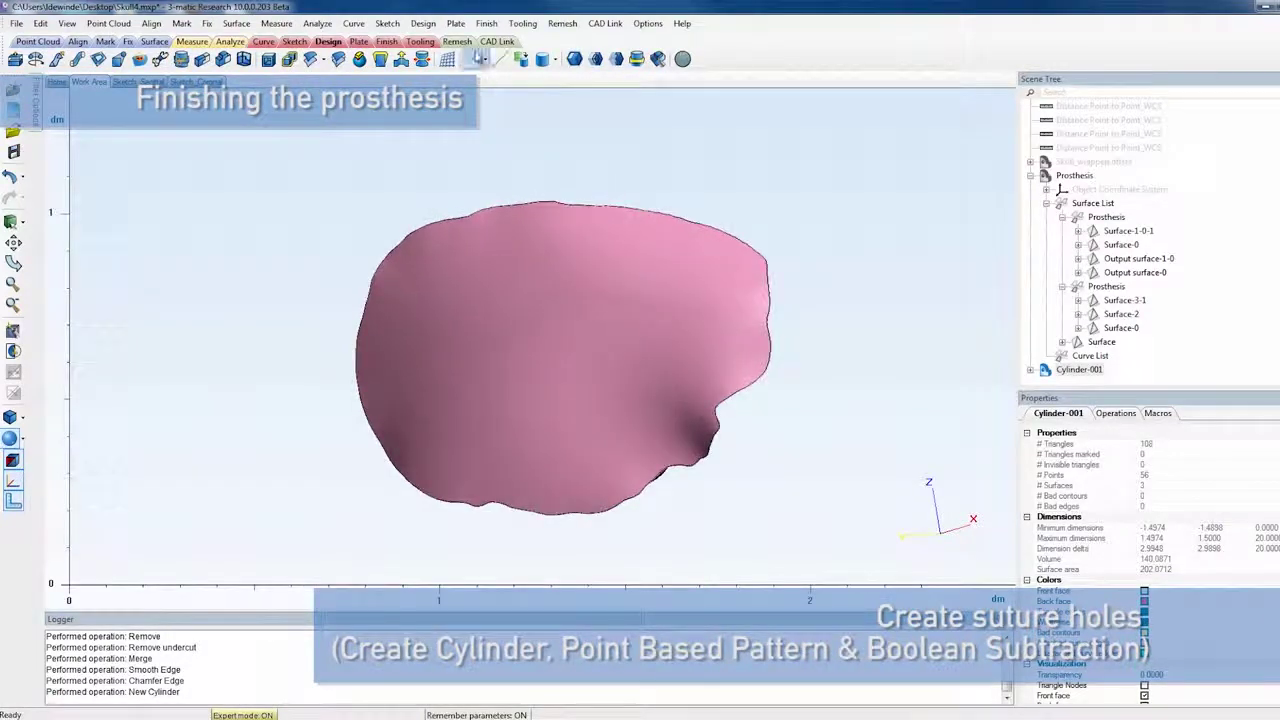
Create a row of five points on the outer surface, following the upper edge of the prosthesis.
left_click(472, 58)
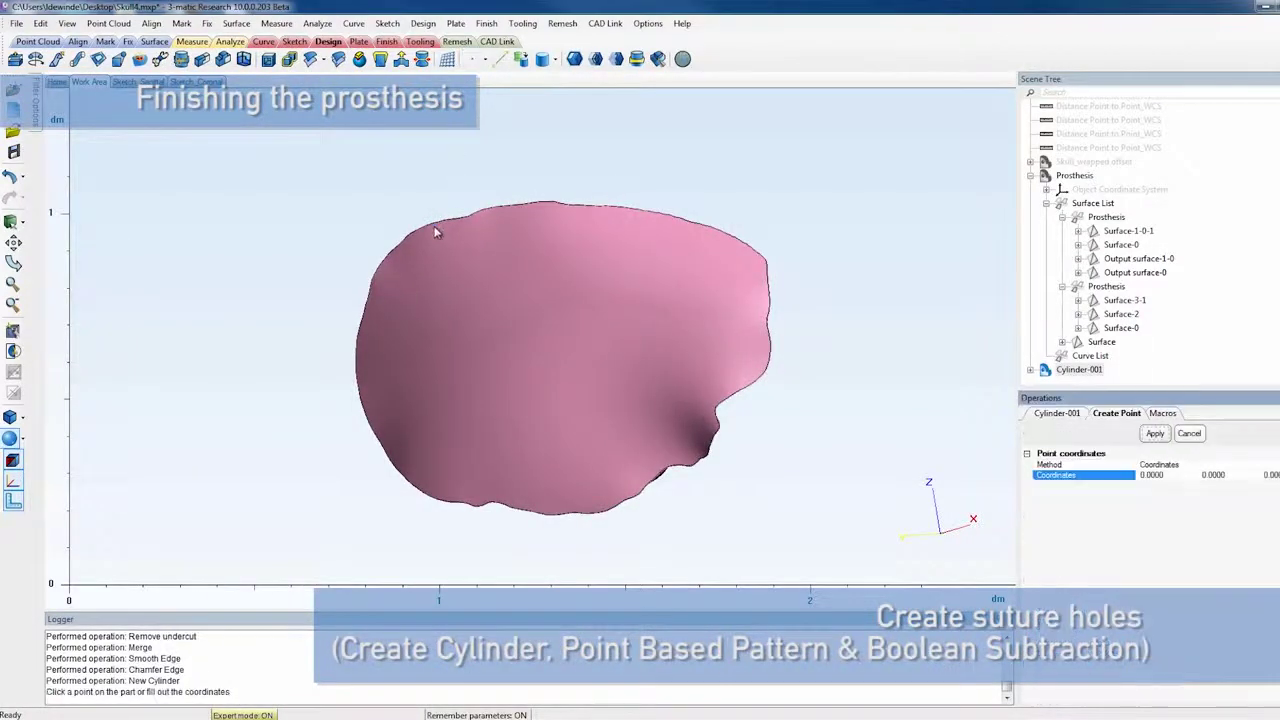
left_click(408, 303)
key("Return")
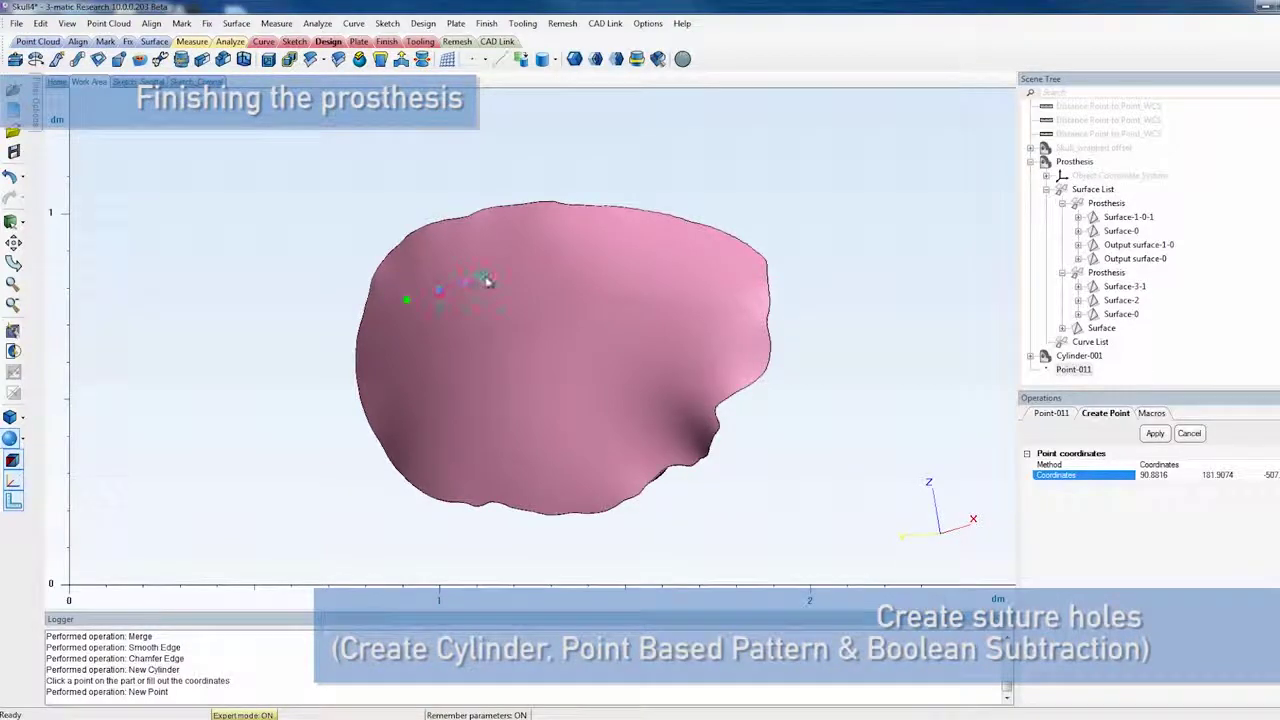
left_click(482, 275)
key("Return")
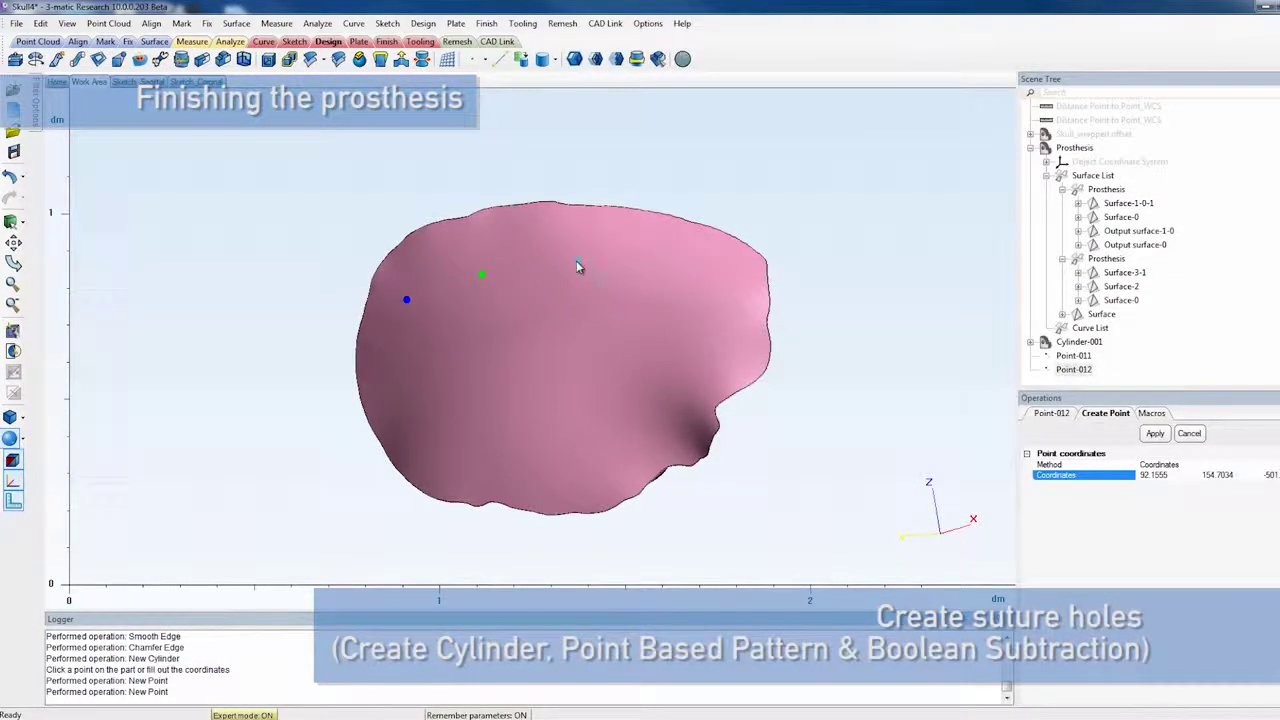
left_click(576, 262)
key("Return")
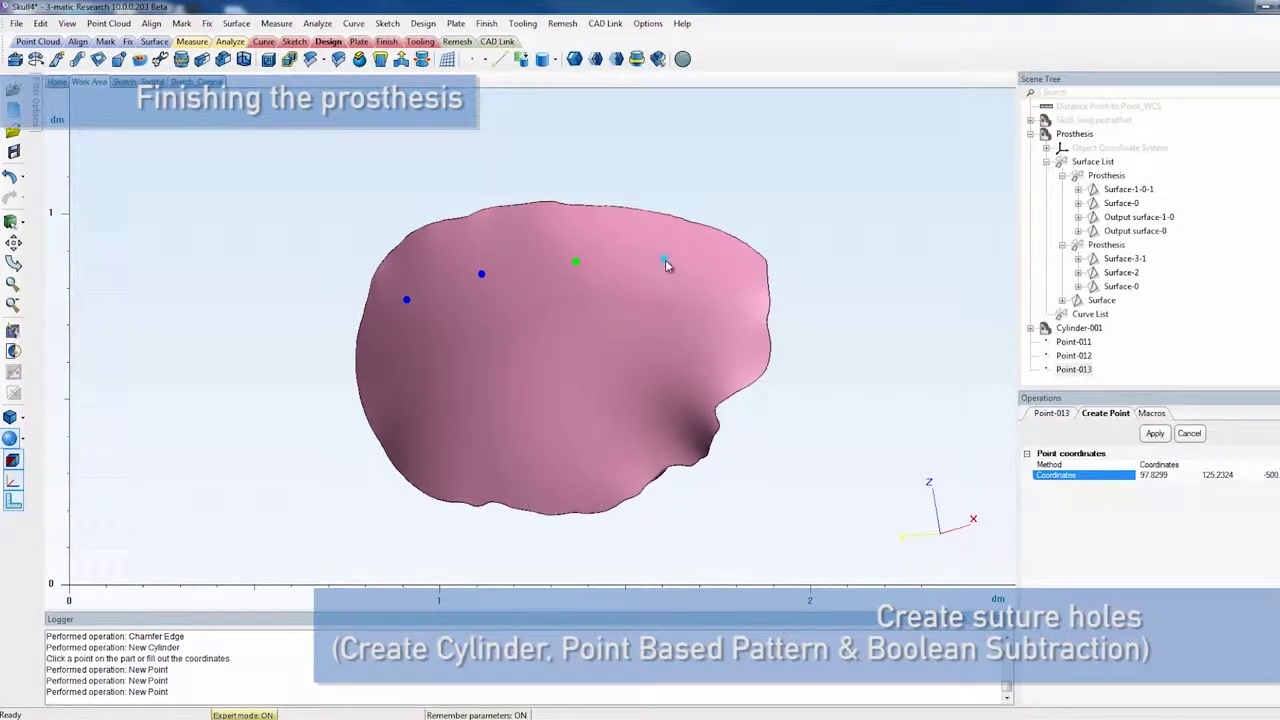
left_click(664, 261)
key("Return")
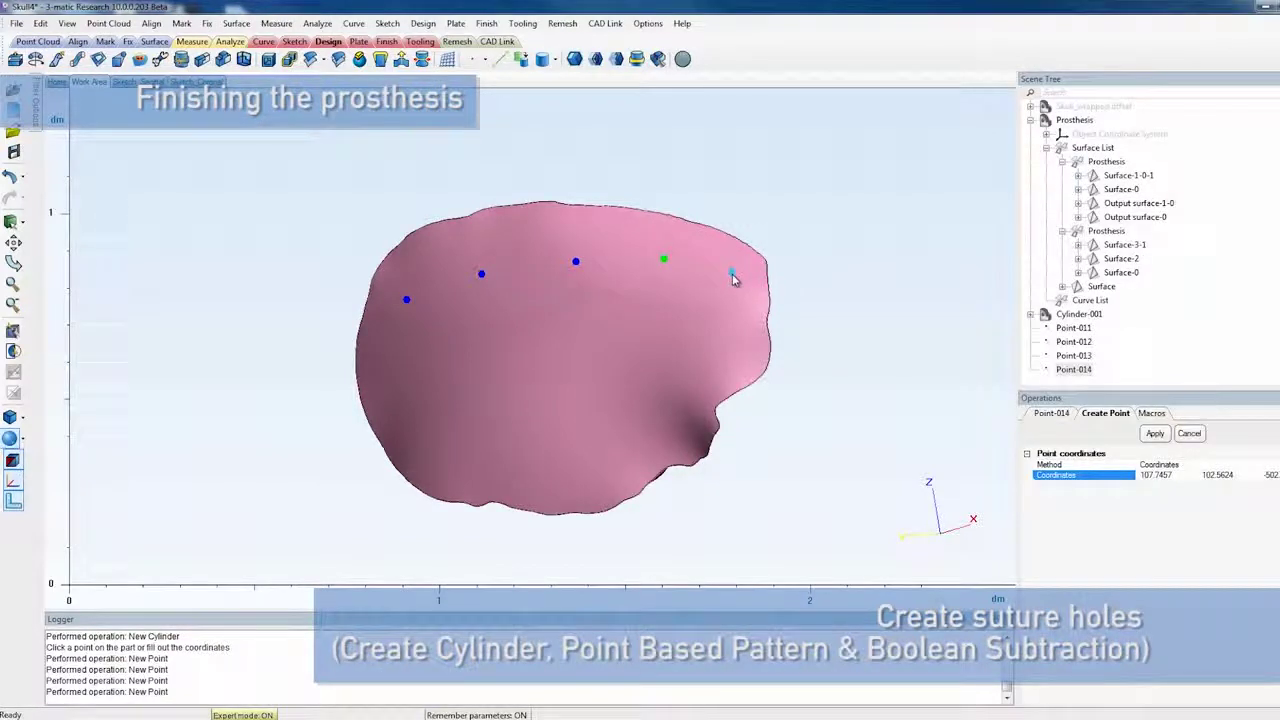
left_click(730, 302)
key("Return")
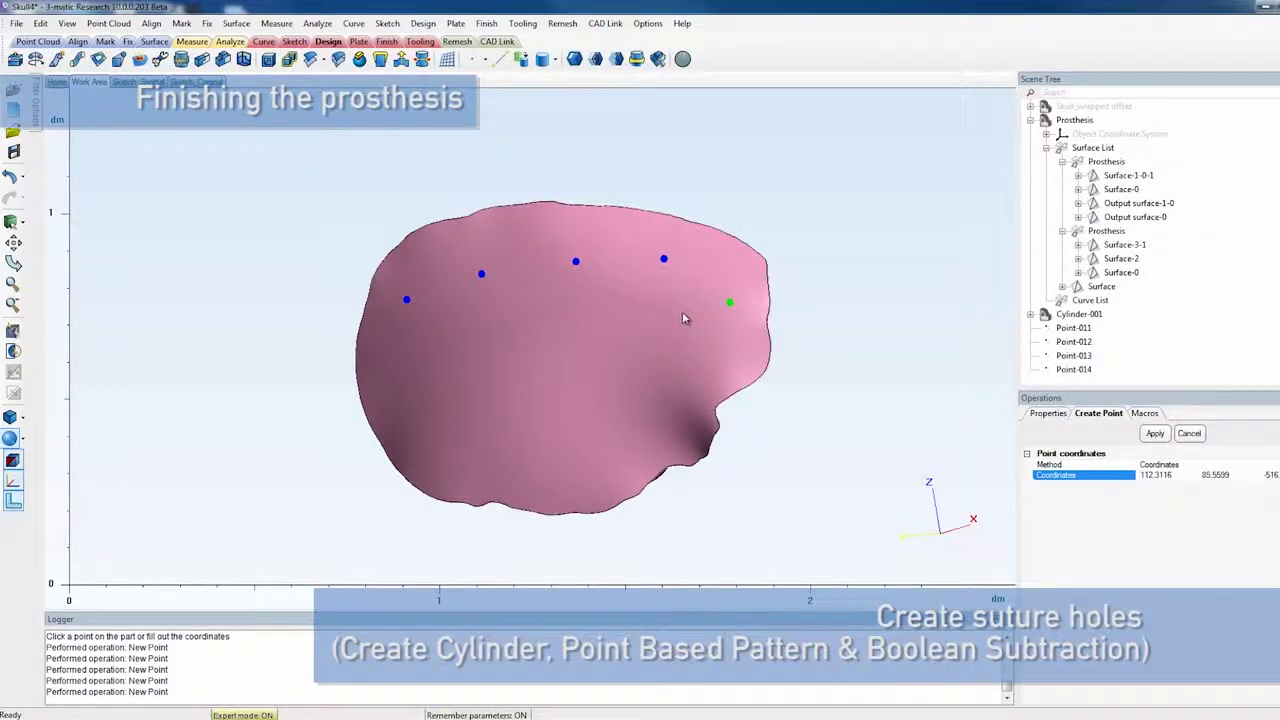
Add a second row of three points and a third row of four, staggered below the upper row.
left_click(628, 317)
key("Return")
key("Return")
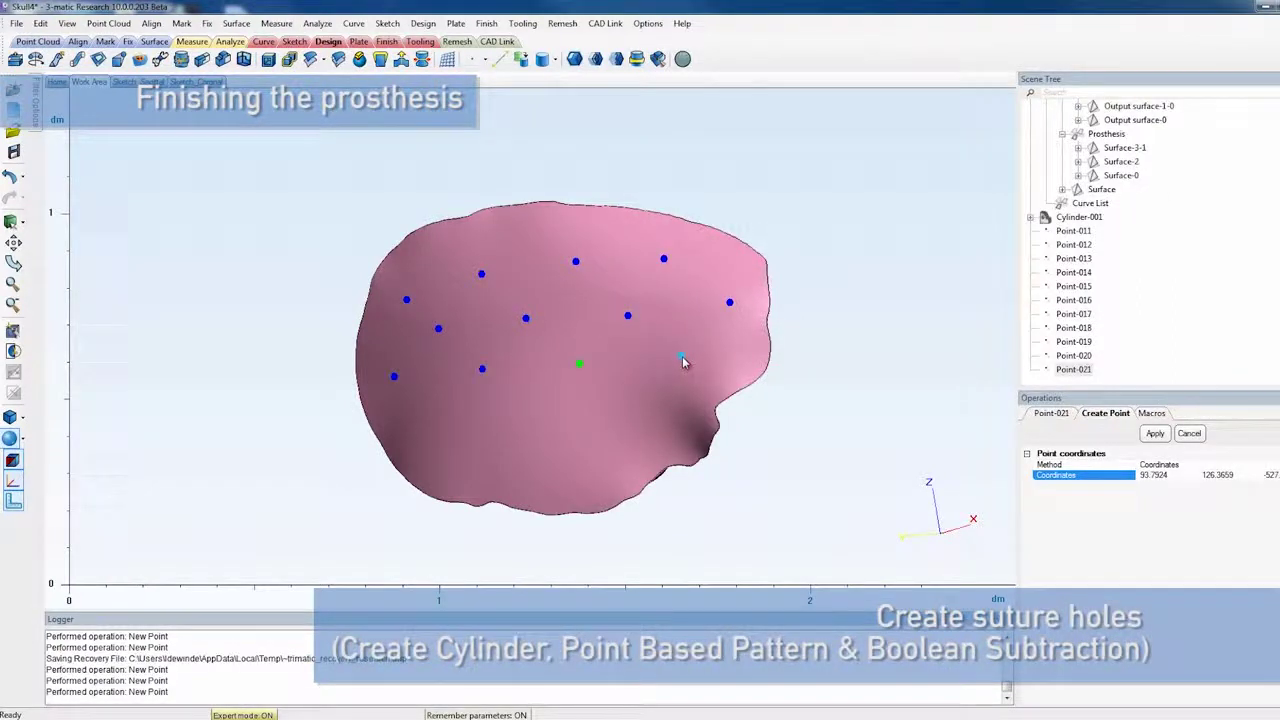
left_click(681, 356)
key("Return")
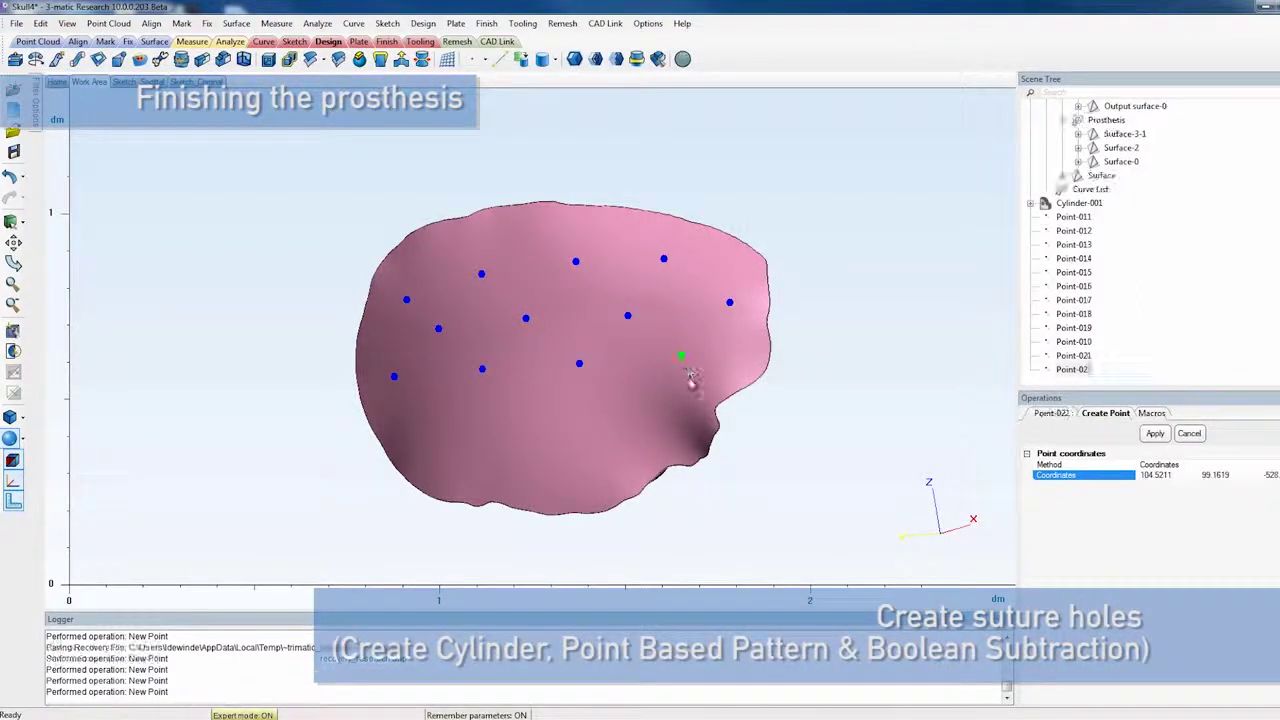
Add a fourth row of three points, staggered below the third row on the prosthesis surface.
left_click(631, 405)
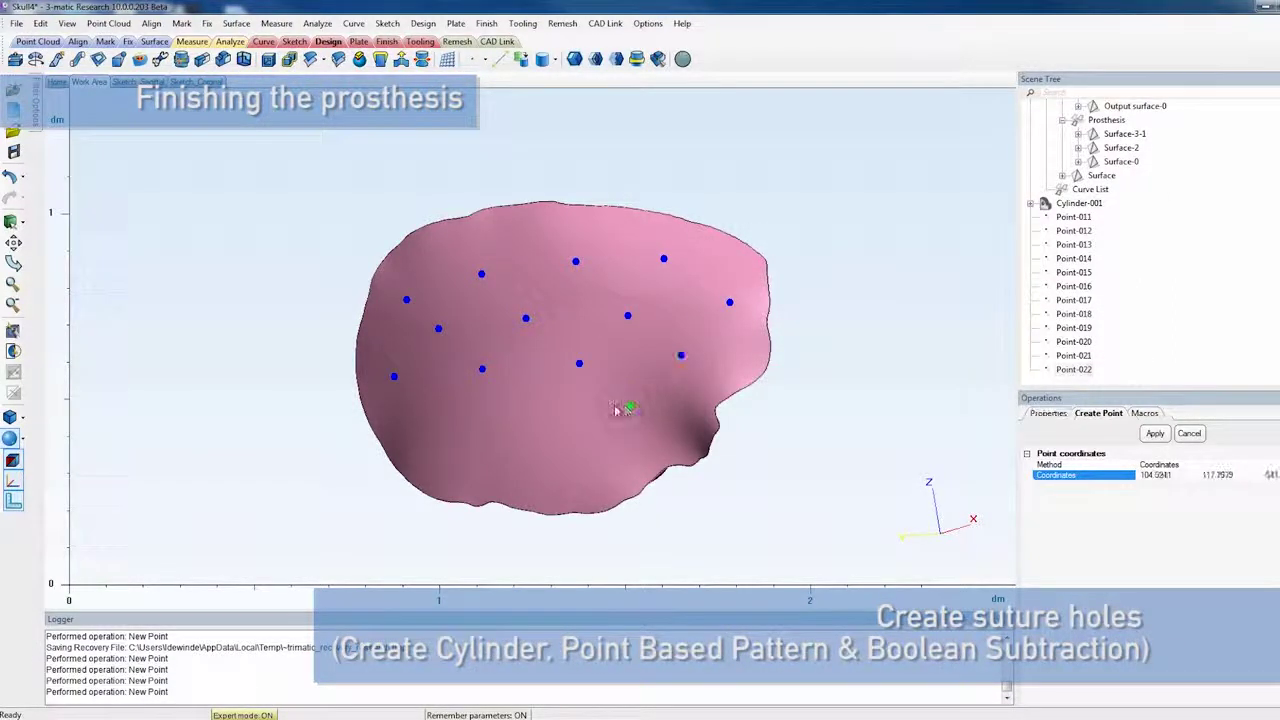
key("Return")
left_click(528, 417)
key("Return")
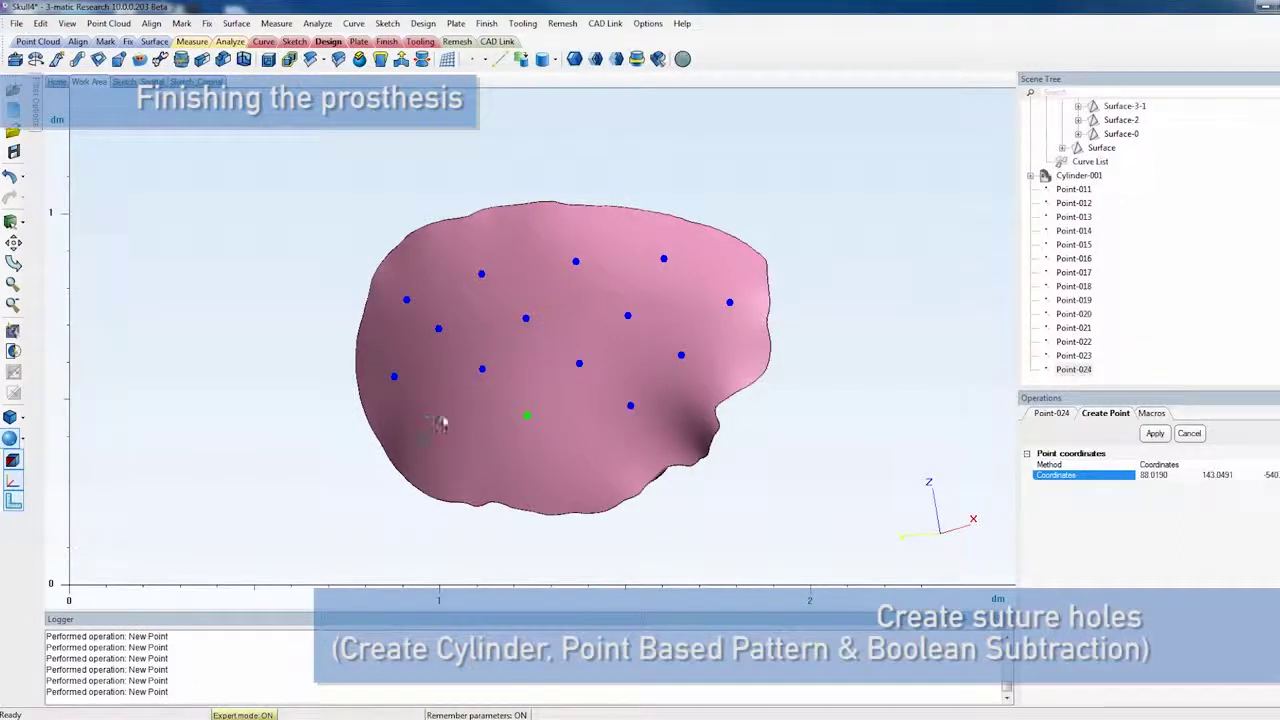
left_click(438, 420)
key("Return")
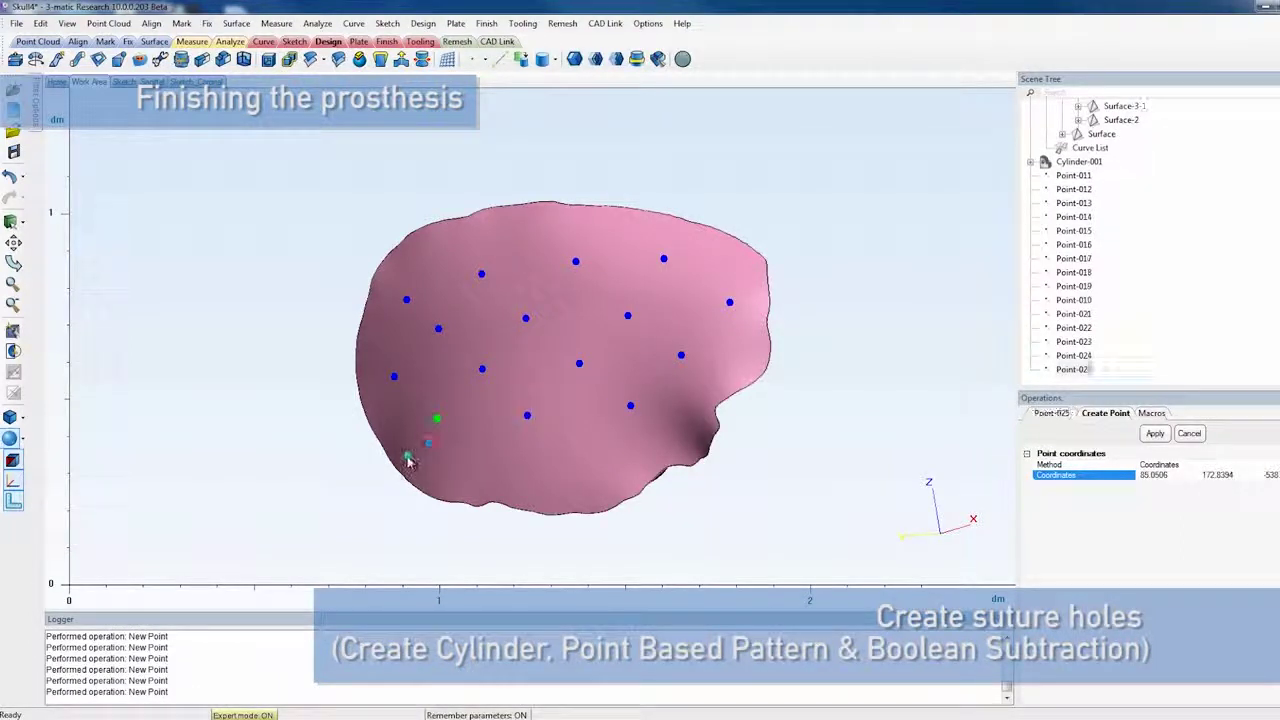
Add a last row of four points near the lower edge of the prosthesis and finish creating points.
left_click(408, 453)
key("Return")
left_click(481, 461)
key("Return")
left_click(585, 462)
key("Return")
left_click(664, 449)
key("Return")
left_click(1190, 434)
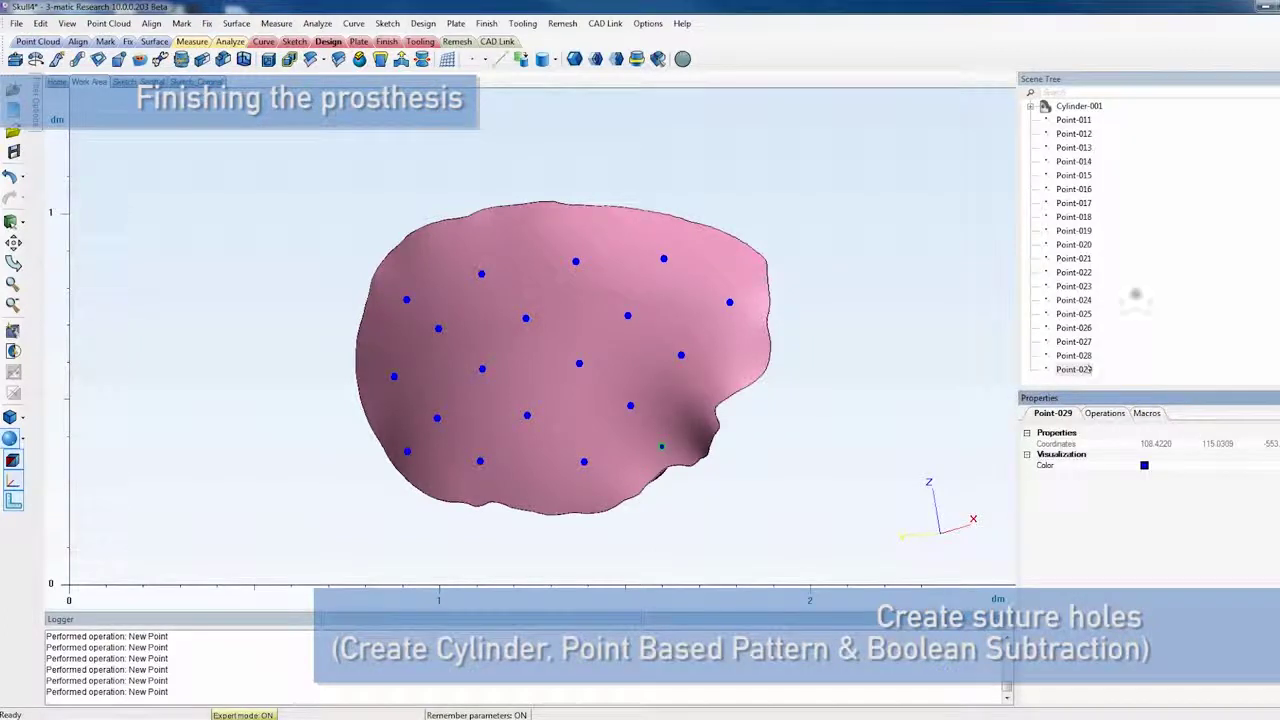
Group all the points from Point-011 through Point-029 and collapse the Prosthesis part in the scene tree.
left_click(1074, 369)
left_click(1075, 121, "shift")
right_click(1076, 121)
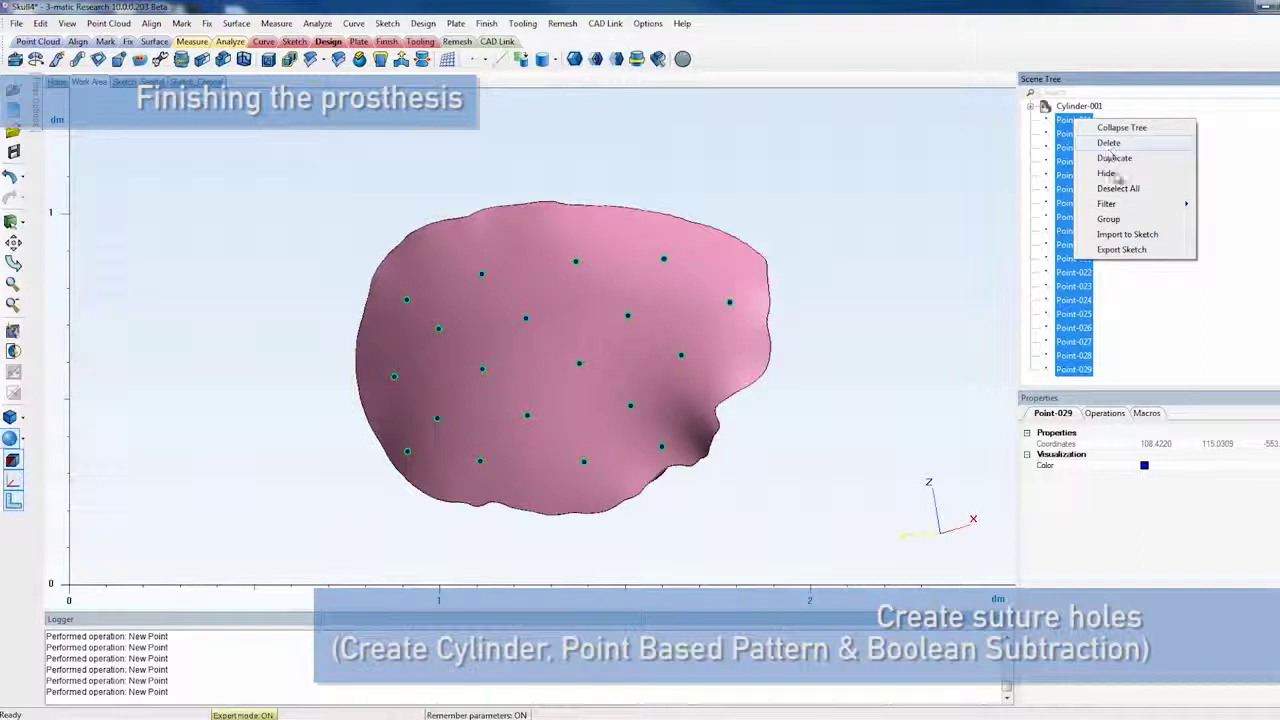
left_click(1108, 219)
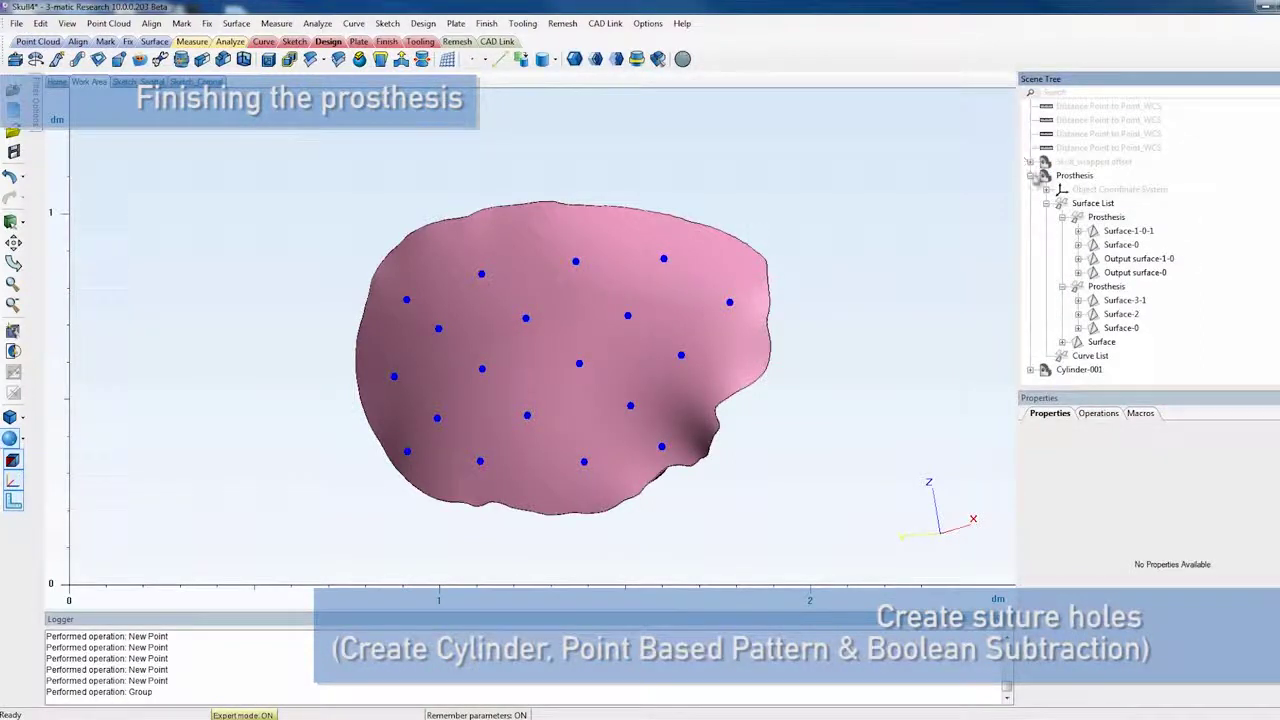
left_click(1031, 176)
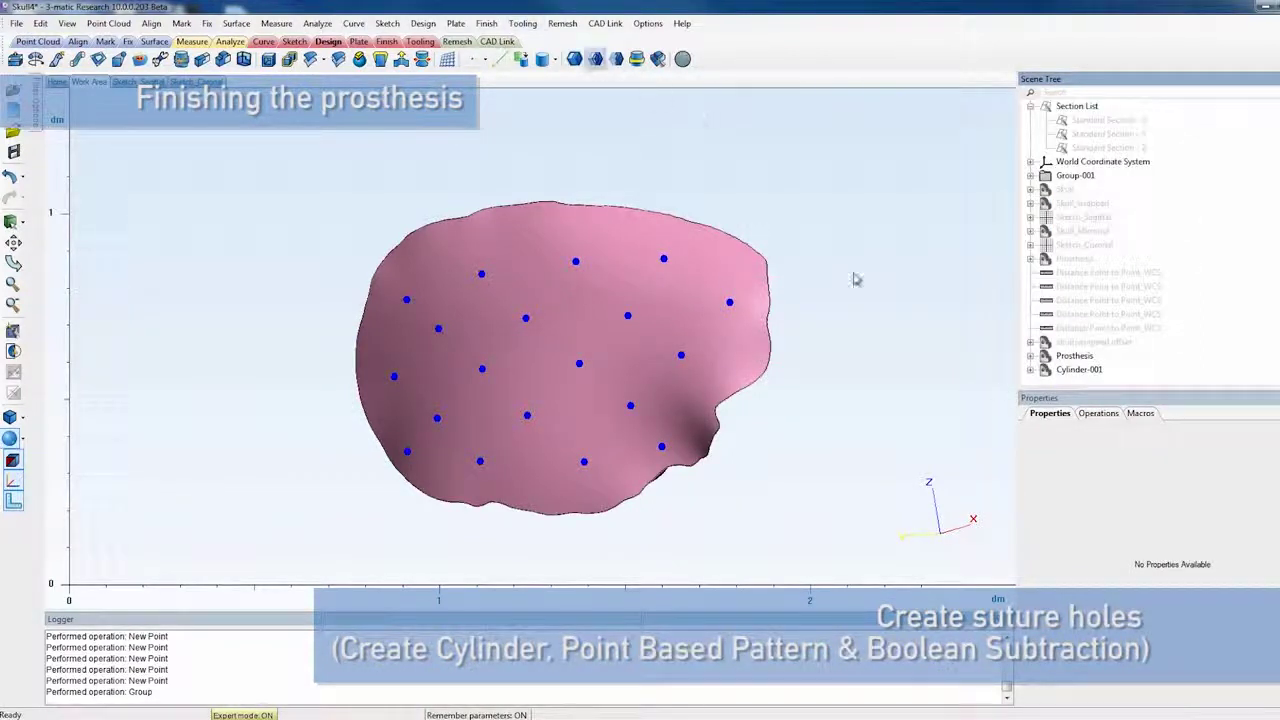
Create a point based pattern of Cylinder-001 on the Prosthesis using the grouped points, with depth 10 and Z as the pattern entity direction.
left_click(386, 42)
left_click(182, 59)
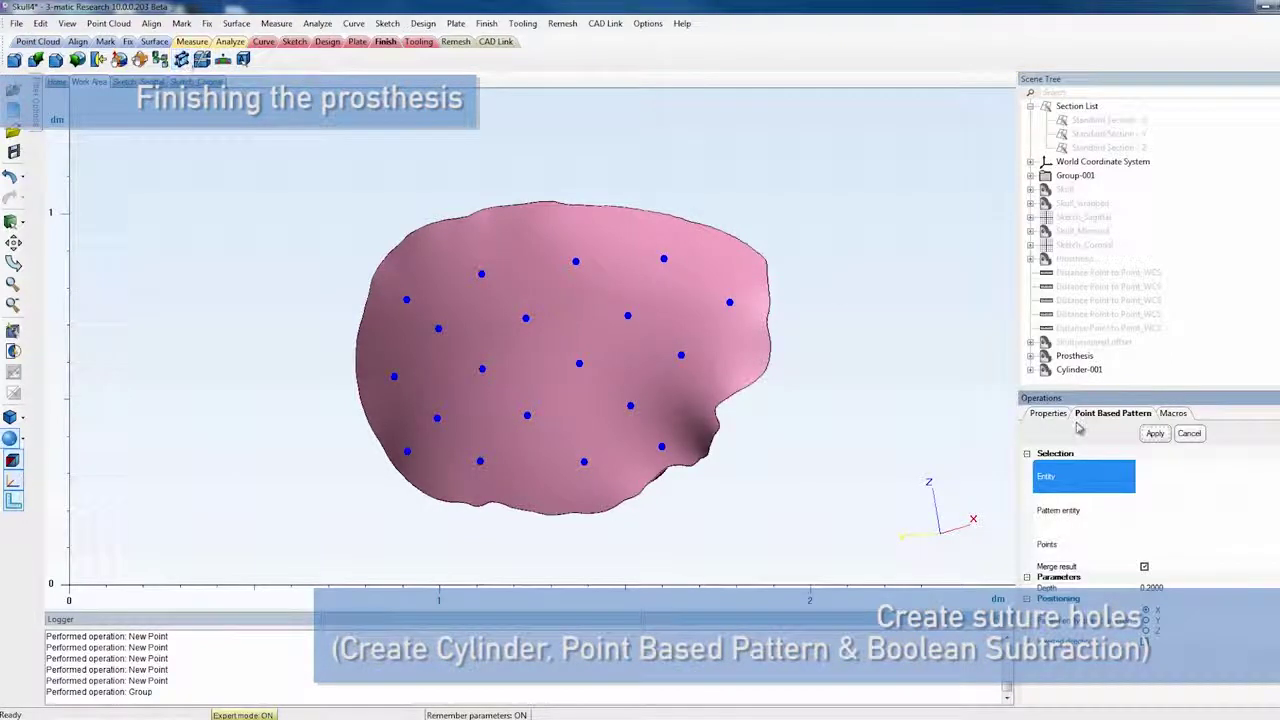
left_click(1076, 356)
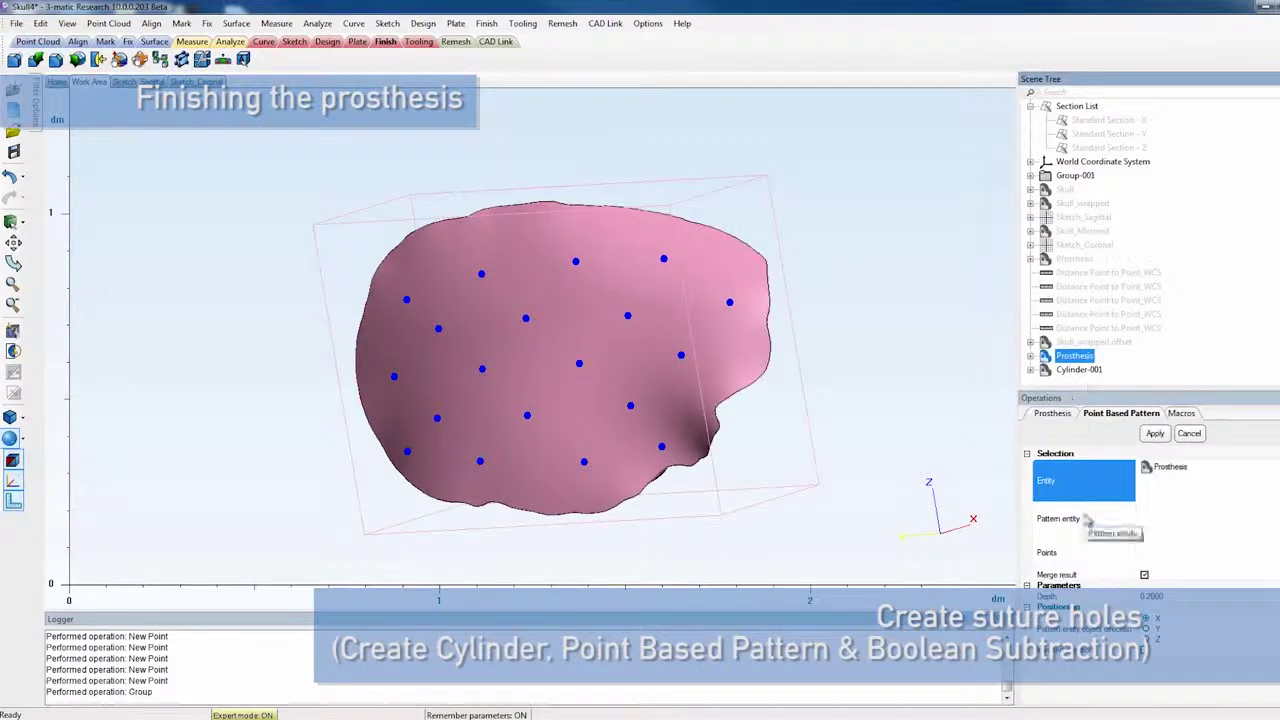
left_click(1086, 370)
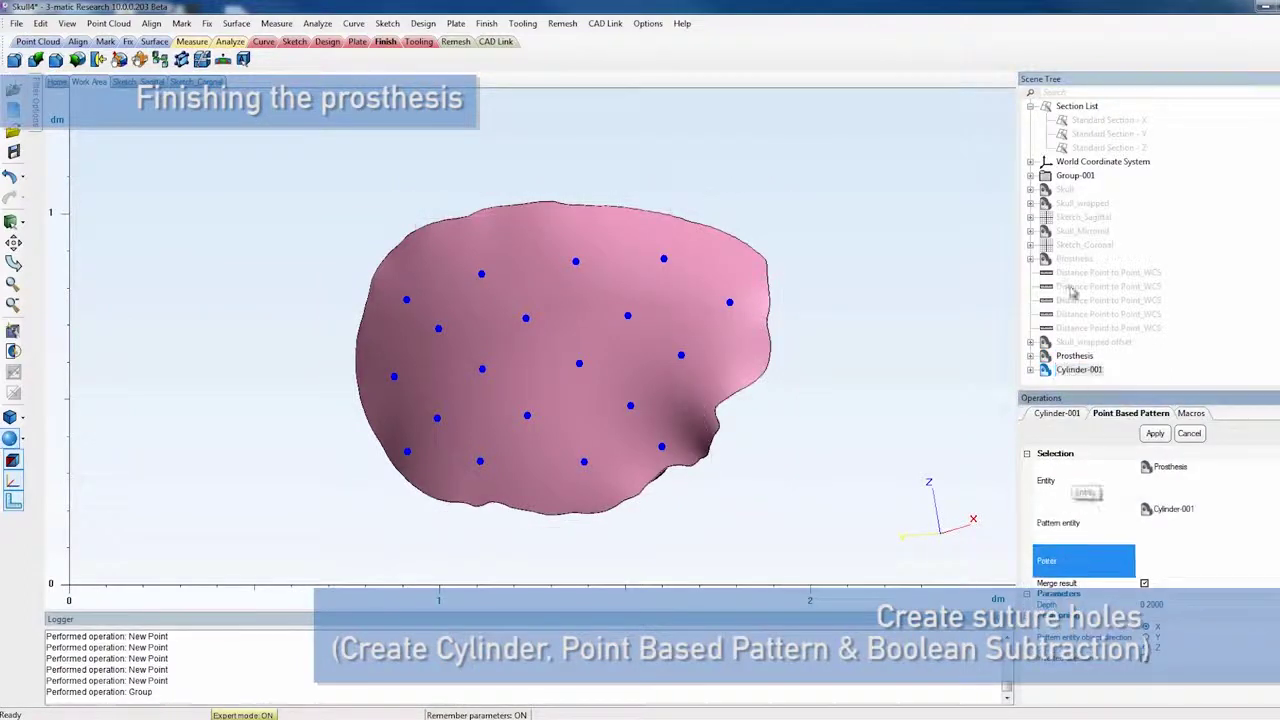
left_click(1073, 177)
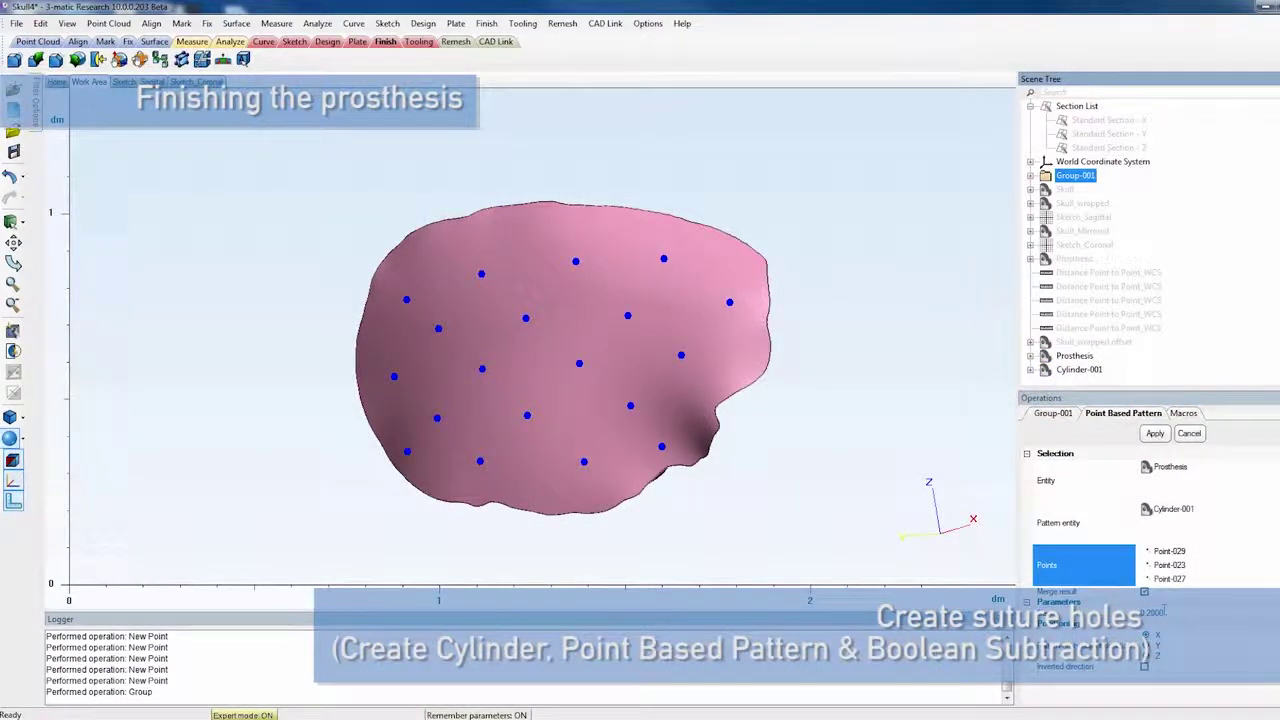
left_click(1164, 610)
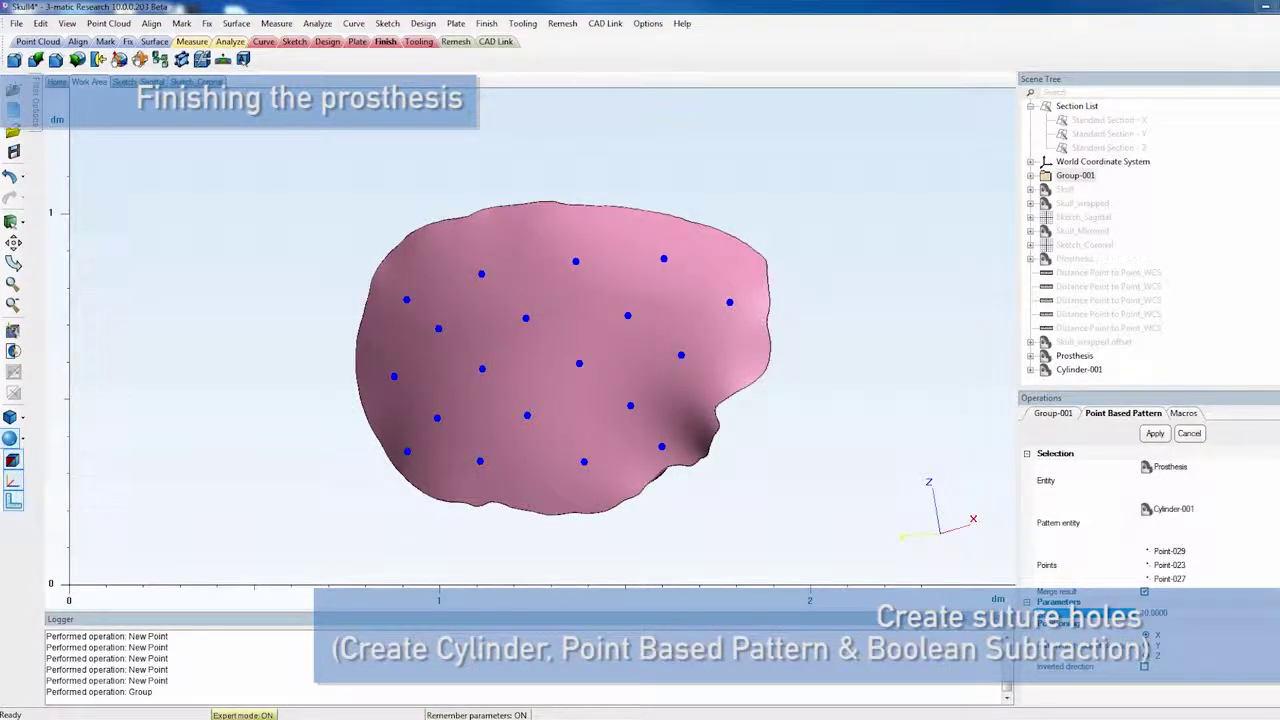
left_click(1146, 656)
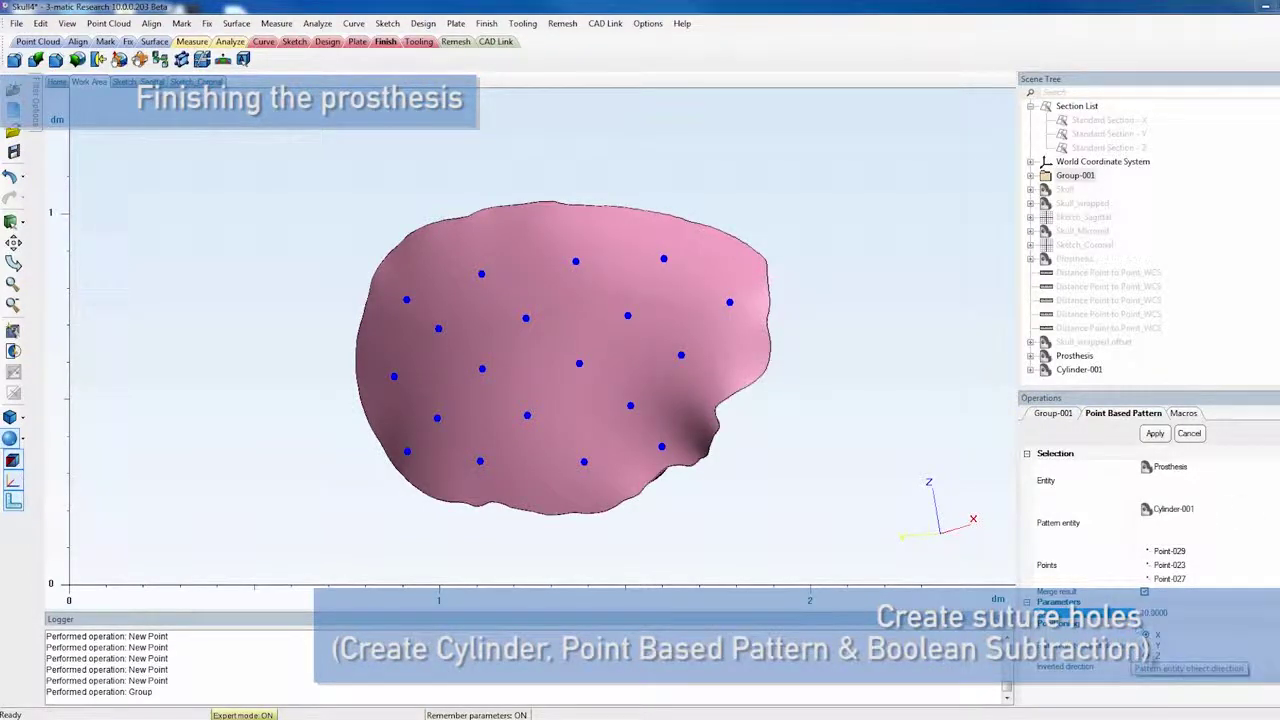
left_click(1155, 433)
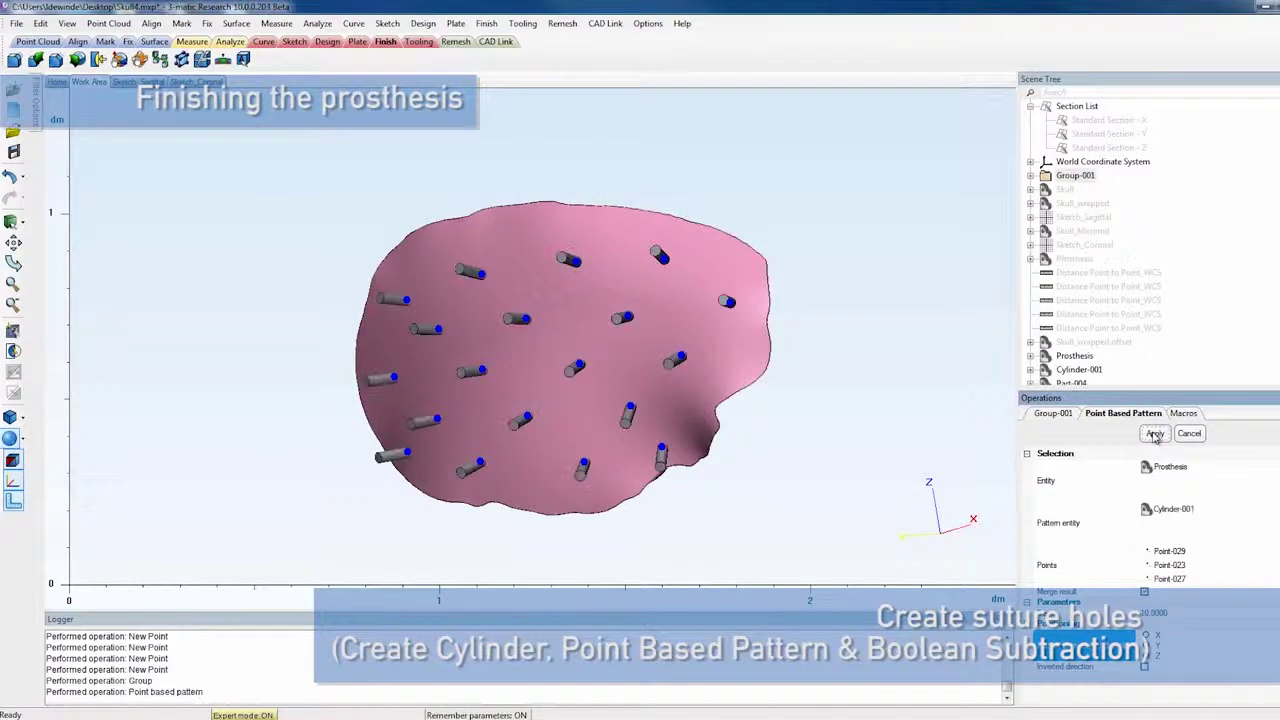
left_click(1188, 434)
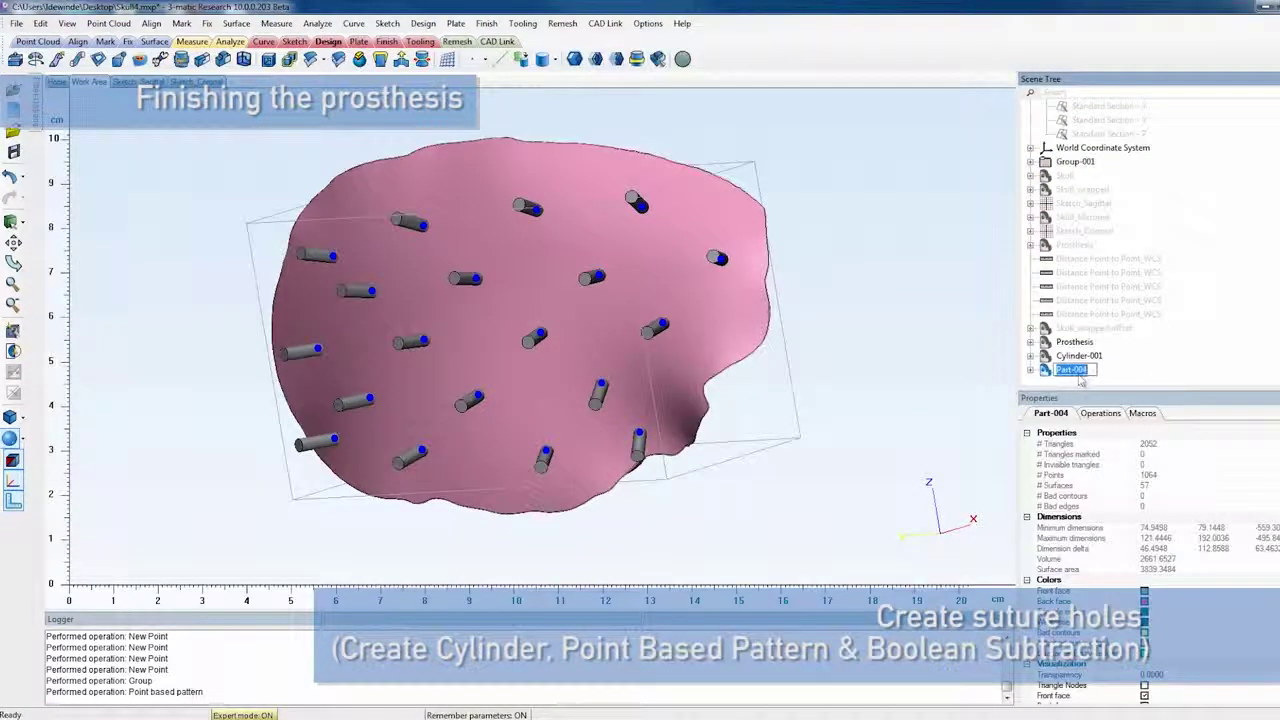
Rename the patterned cylinders part as Cylinder Pattern and hide the group of points.
type("Cylinde")
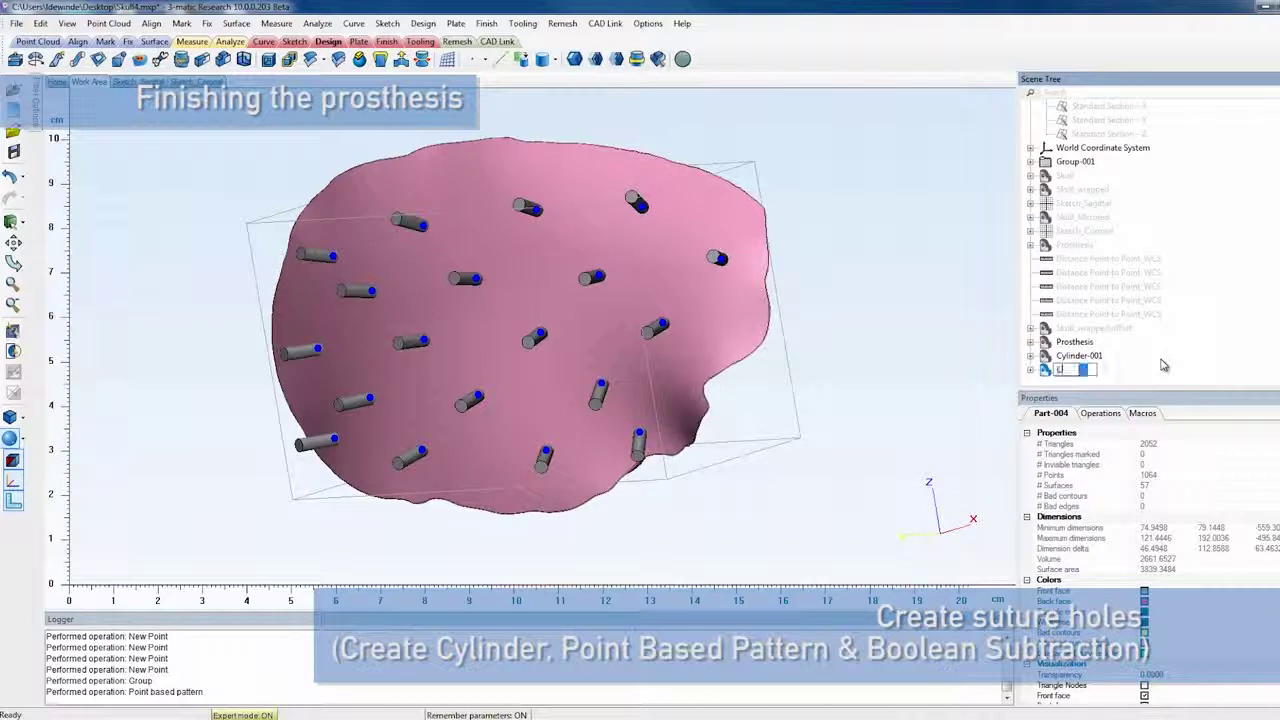
type("r Pattern")
left_click(1163, 365)
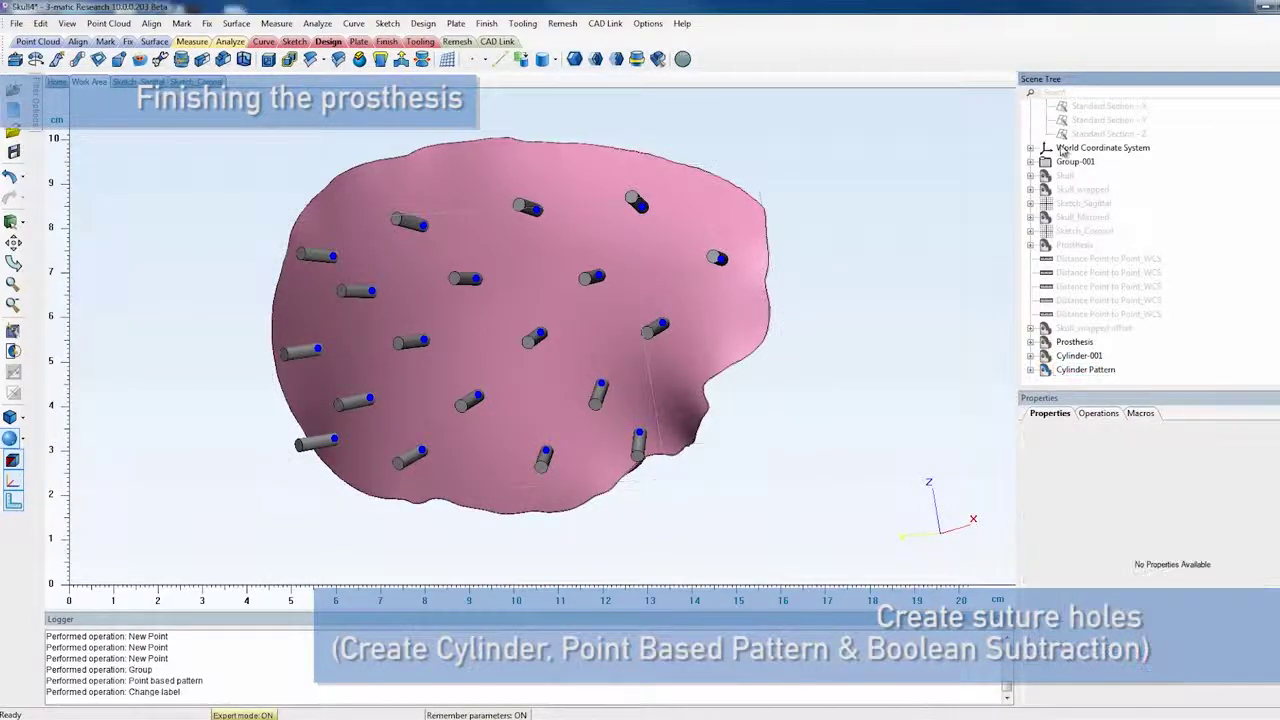
right_click(1090, 162)
left_click(1110, 201)
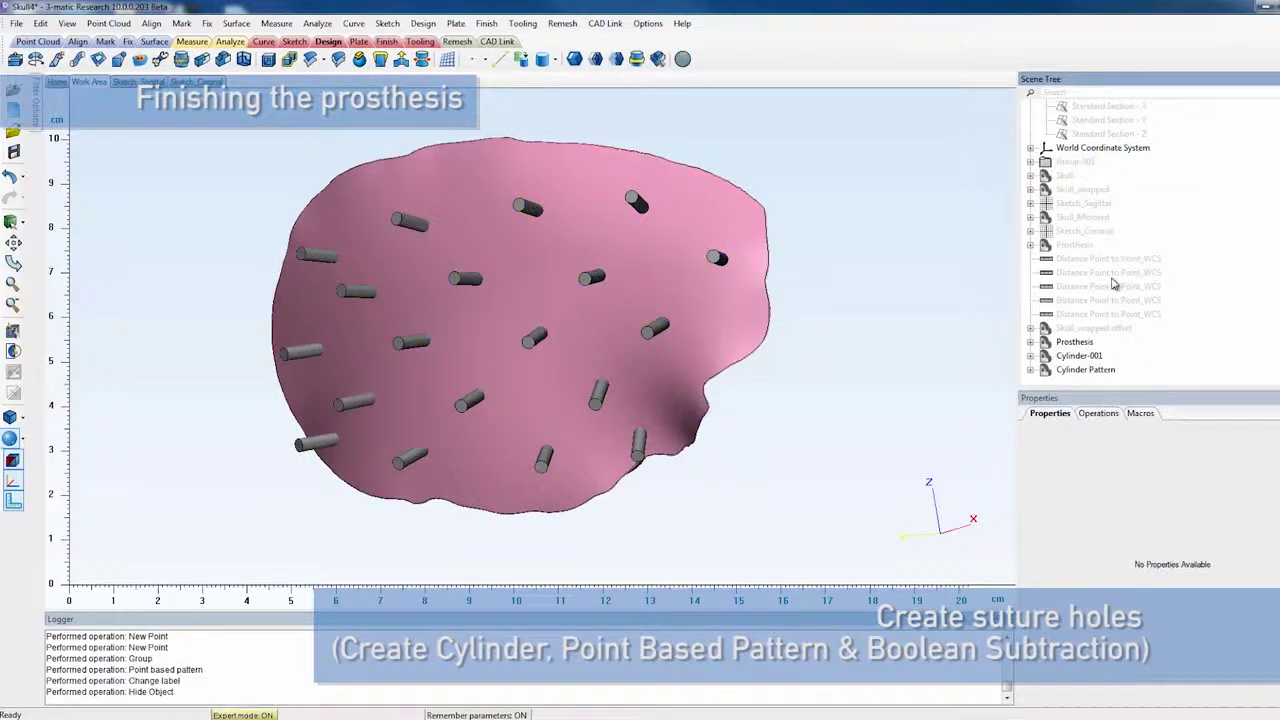
Subtract Cylinder Pattern from the Prosthesis with a Boolean Subtraction that does not create a new part.
left_click(637, 58)
left_click(1076, 343)
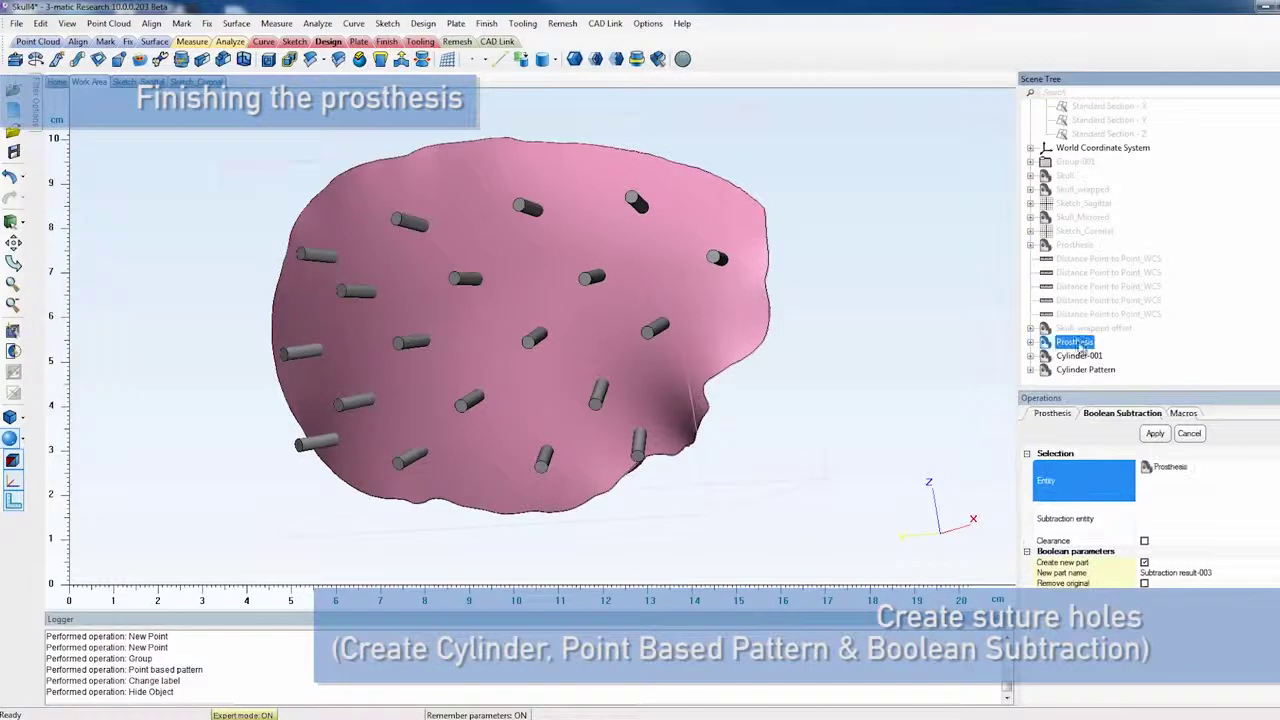
left_click(1075, 369)
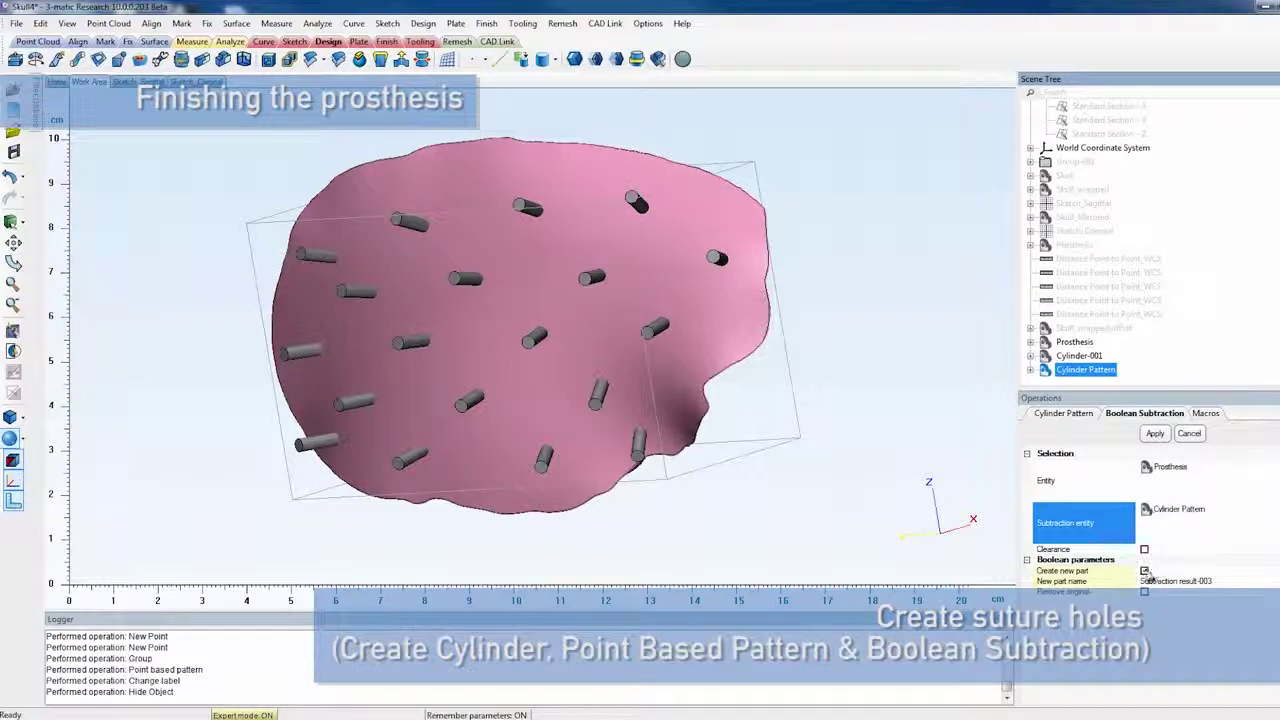
left_click(1144, 571)
left_click(1155, 433)
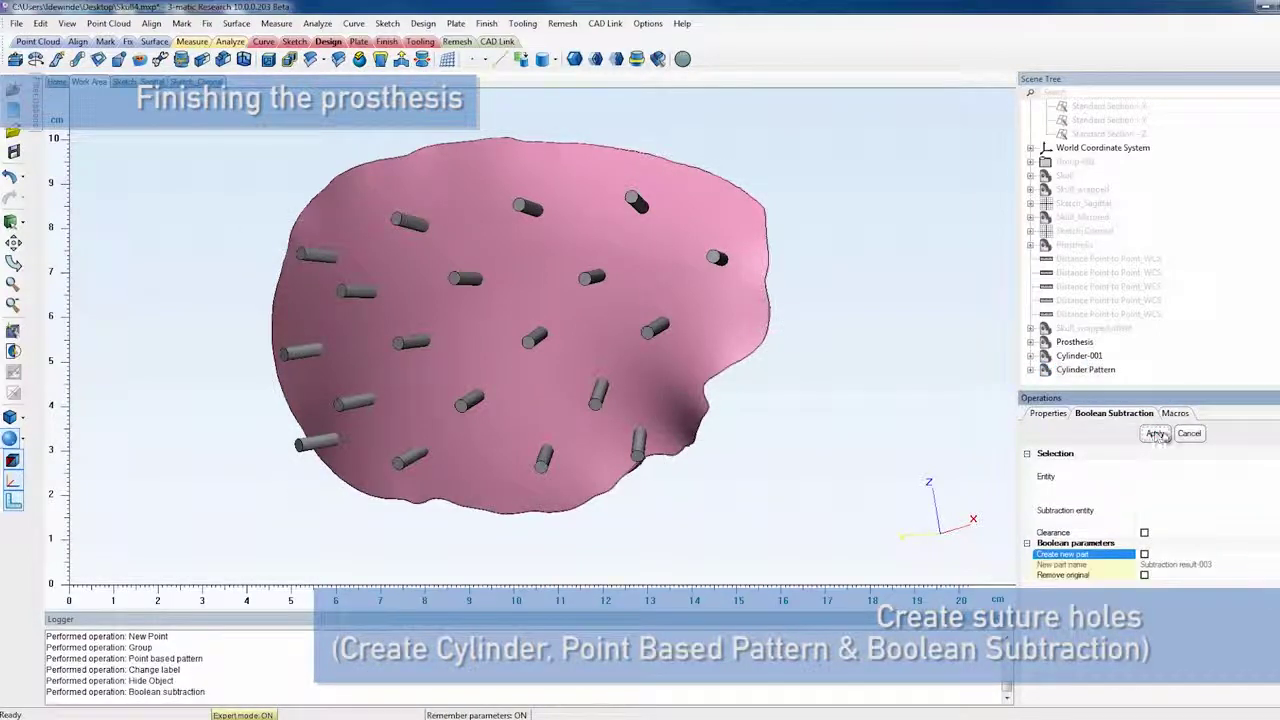
Hide the Cylinder Pattern and Cylinder-001 parts.
right_click(1085, 370)
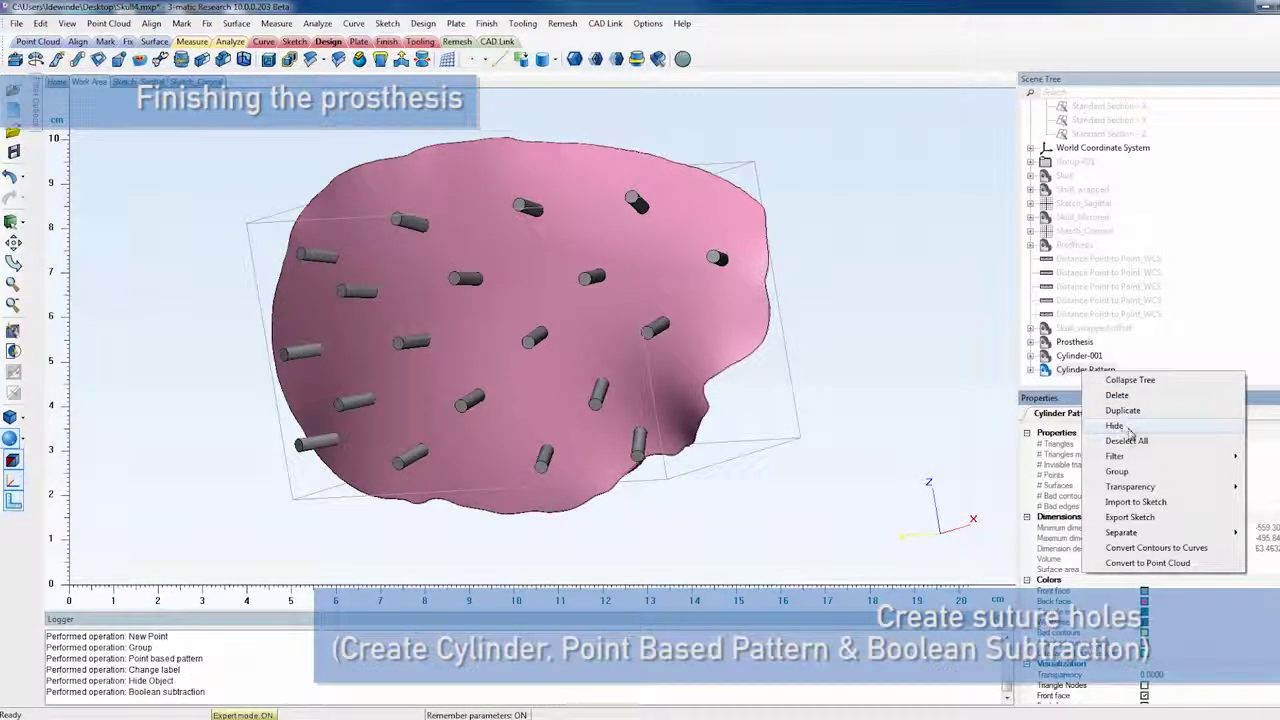
left_click(1114, 426)
right_click(1084, 356)
left_click(1120, 412)
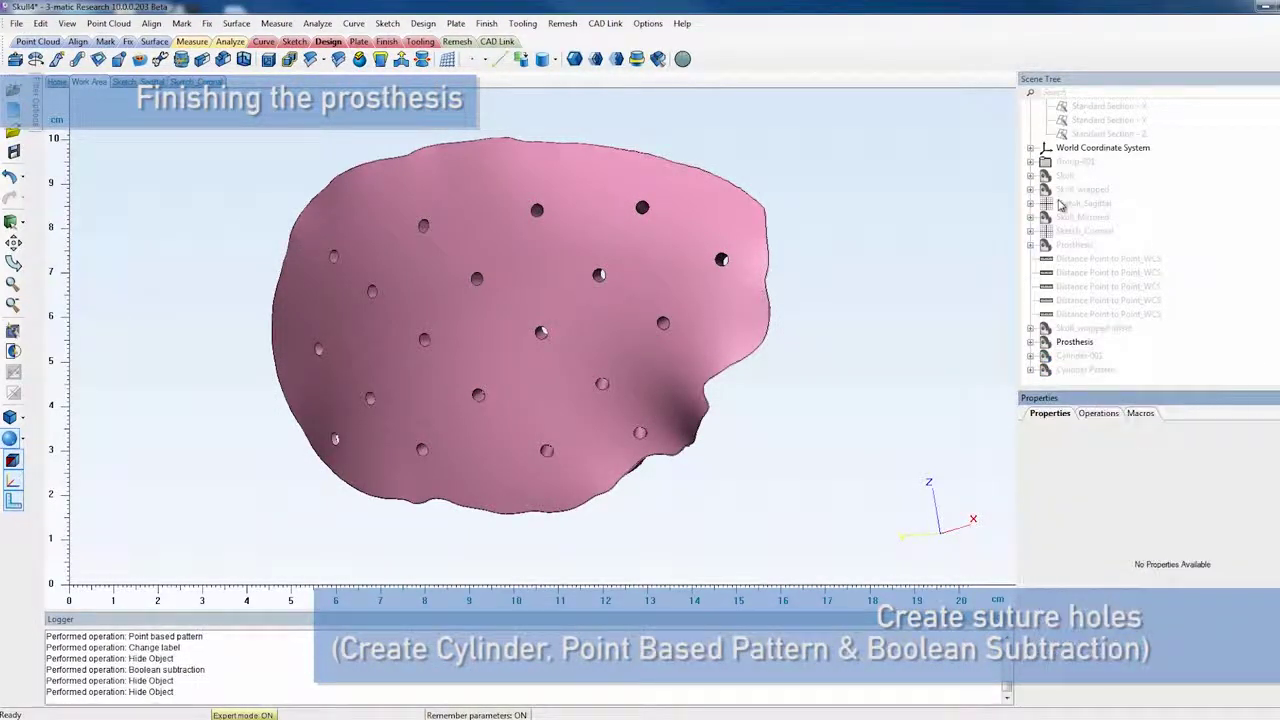
Show the Skull_wrapped part and inspect how the perforated prosthesis fits in the skull.
scroll(1062, 205, "up", 1)
right_click(1090, 217)
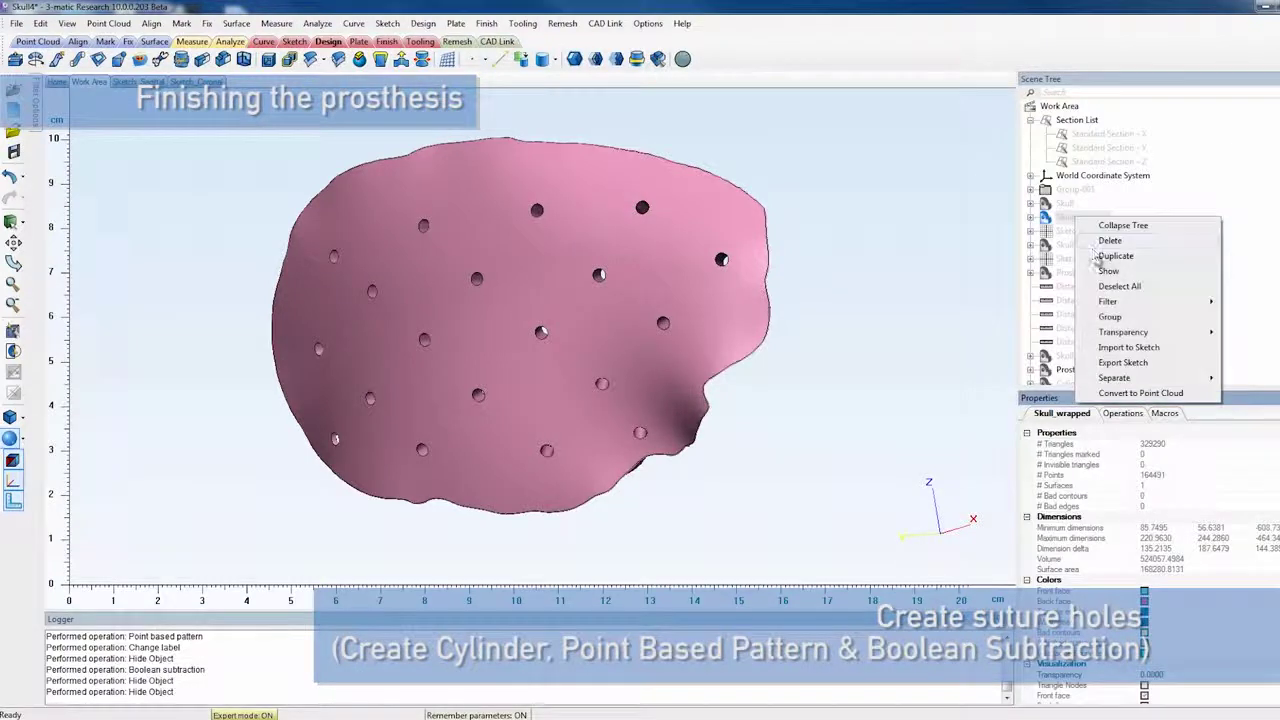
left_click(1108, 271)
right_click_drag(649, 425, 689, 403)
middle_click_drag(689, 403, 576, 348)
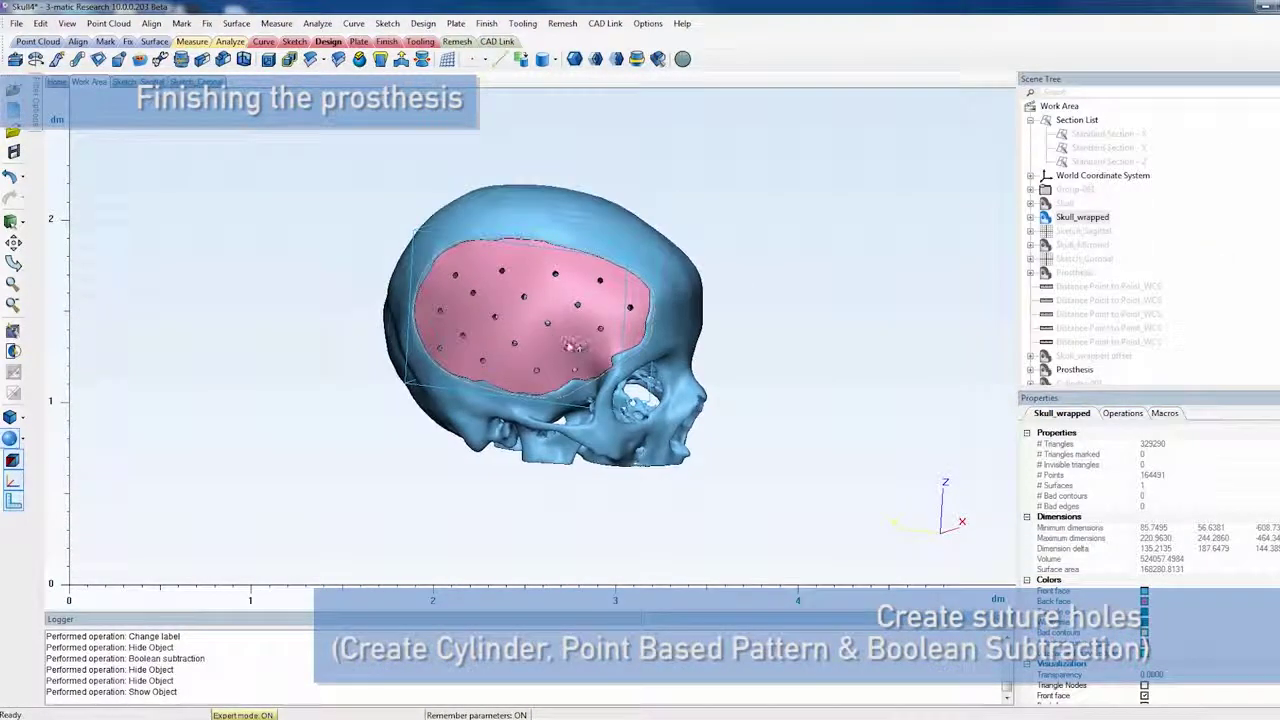
scroll(569, 344, "up", 3)
scroll(569, 339, "down", 1)
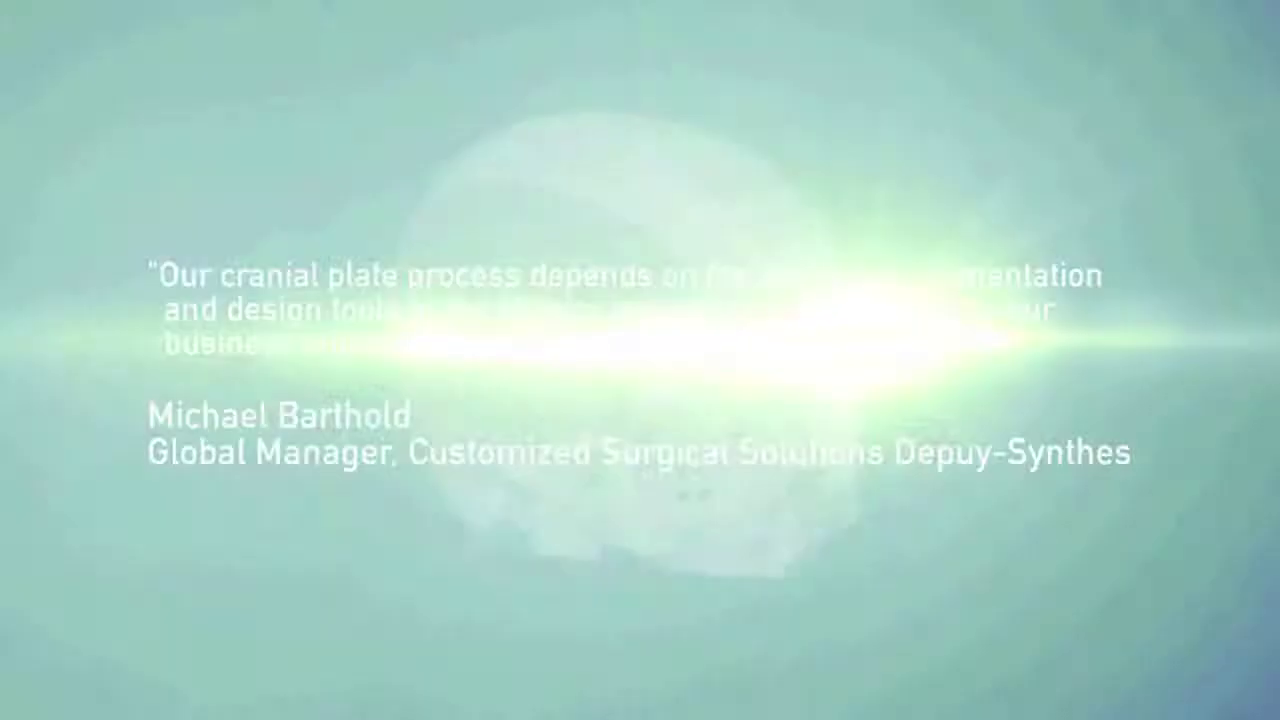